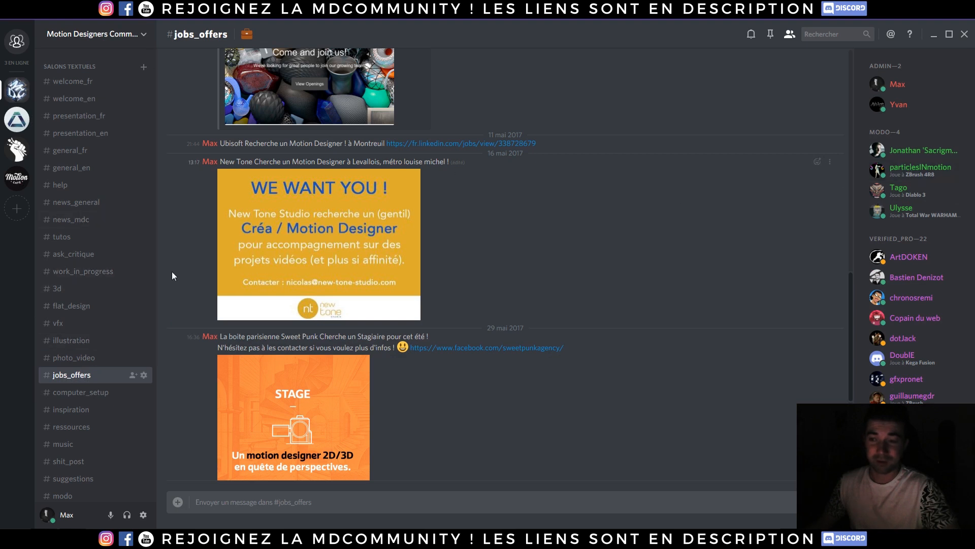
- Browse the ask_critique, tutos, news_mdc, general_en and general_fr Discord channels, then switch to the browser
{"action": "scroll", "coordinate": [97, 355], "scroll_direction": "down", "scroll_amount": 4}
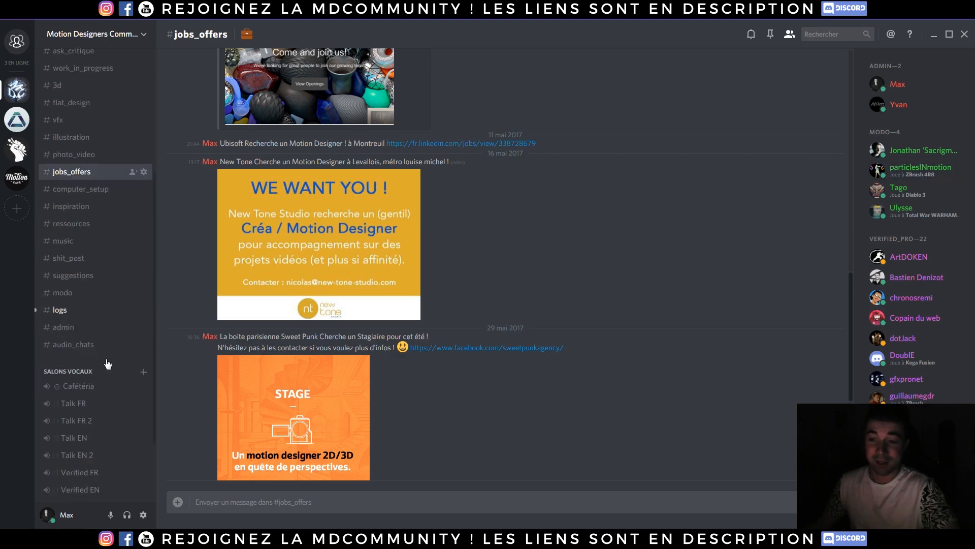
{"action": "scroll", "coordinate": [98, 354], "scroll_direction": "up", "scroll_amount": 4}
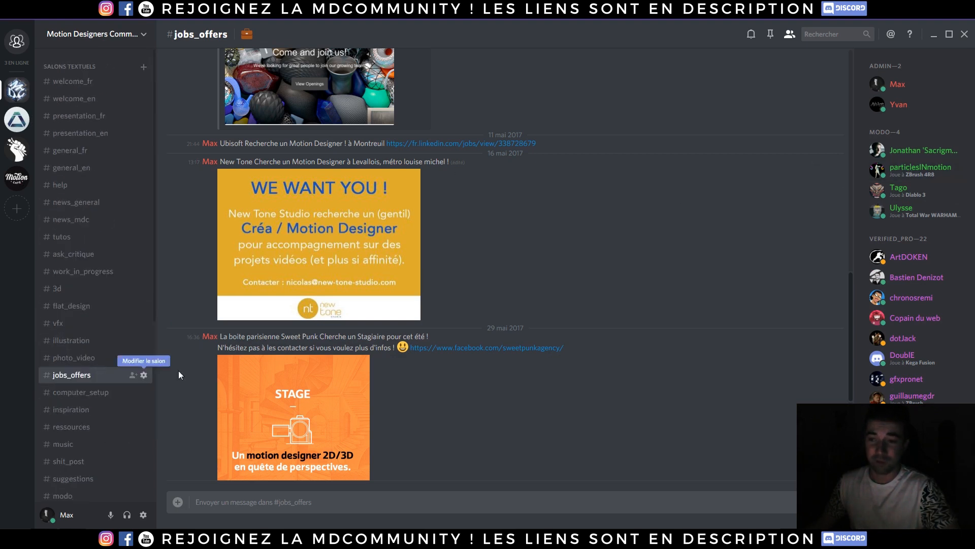
{"action": "left_click", "coordinate": [90, 257]}
{"action": "left_click", "coordinate": [76, 237]}
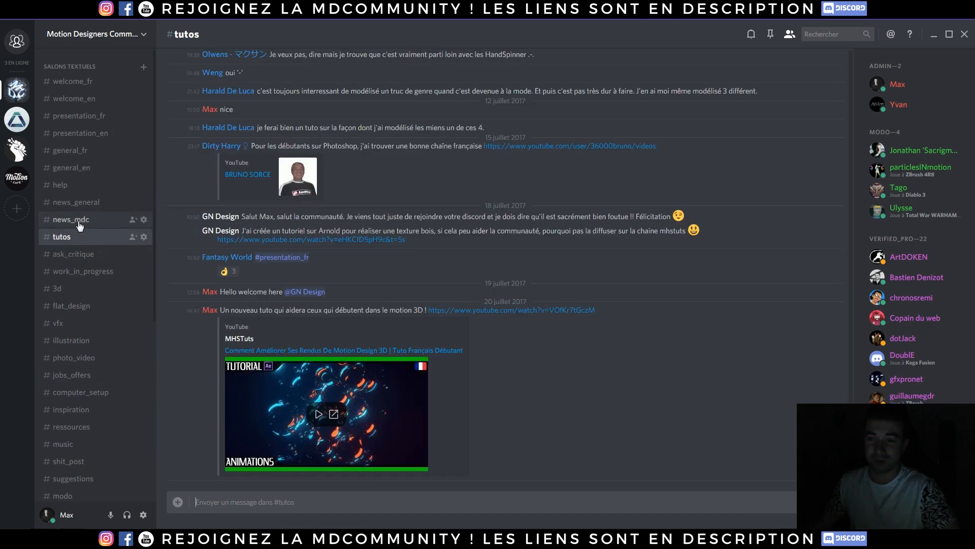
{"action": "left_click", "coordinate": [76, 220]}
{"action": "left_click", "coordinate": [77, 167]}
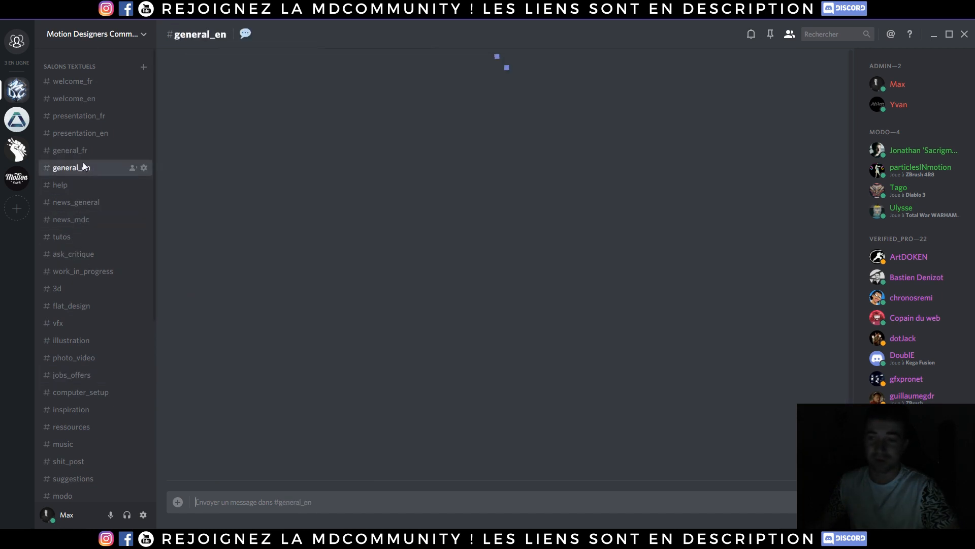
{"action": "left_click", "coordinate": [76, 150]}
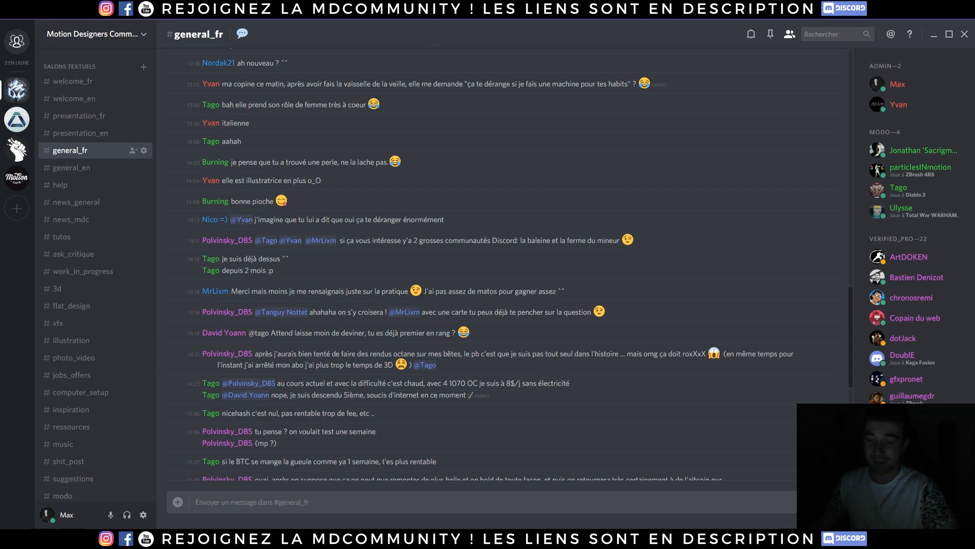
{"action": "left_click", "coordinate": [117, 538]}
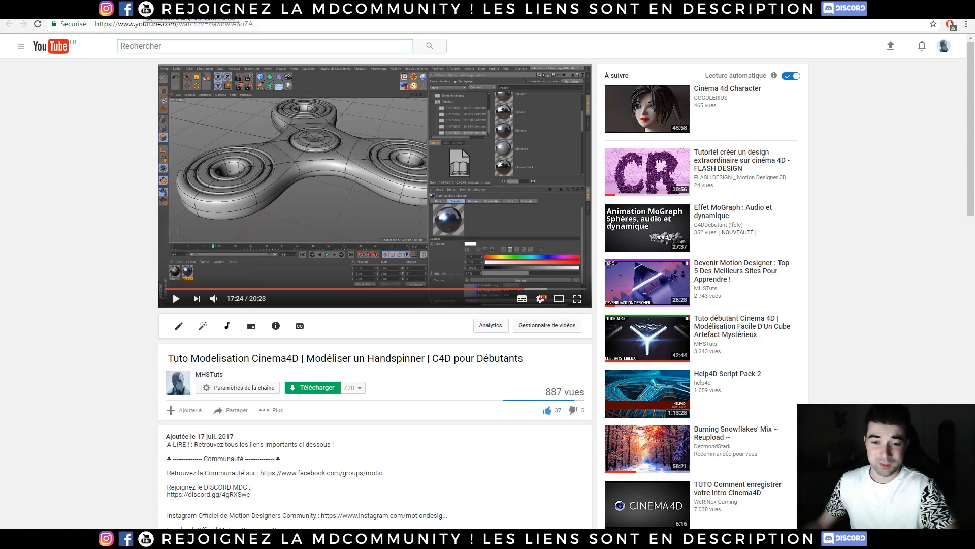
- Show the Motion Designers Community Facebook group page
{"action": "left_click", "coordinate": [143, 9]}
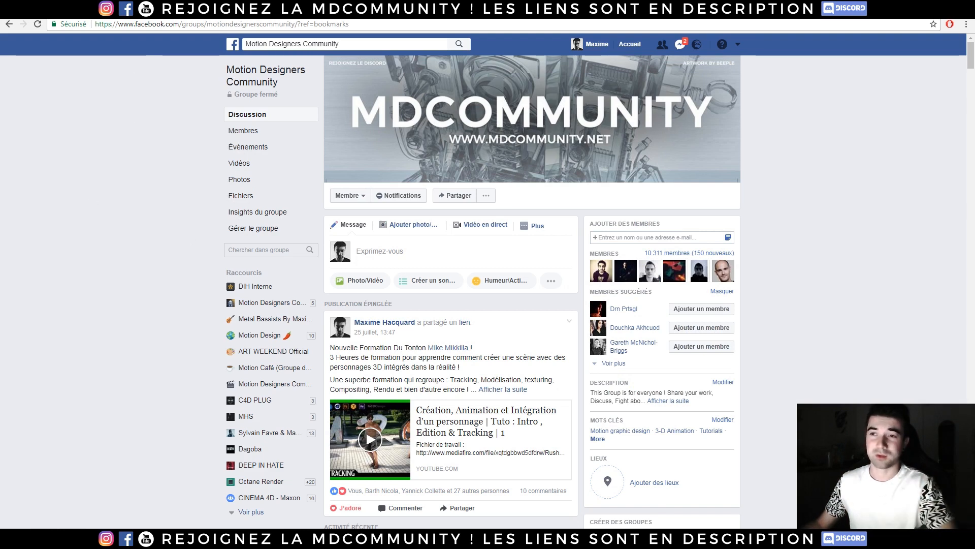
{"action": "left_click", "coordinate": [69, 9]}
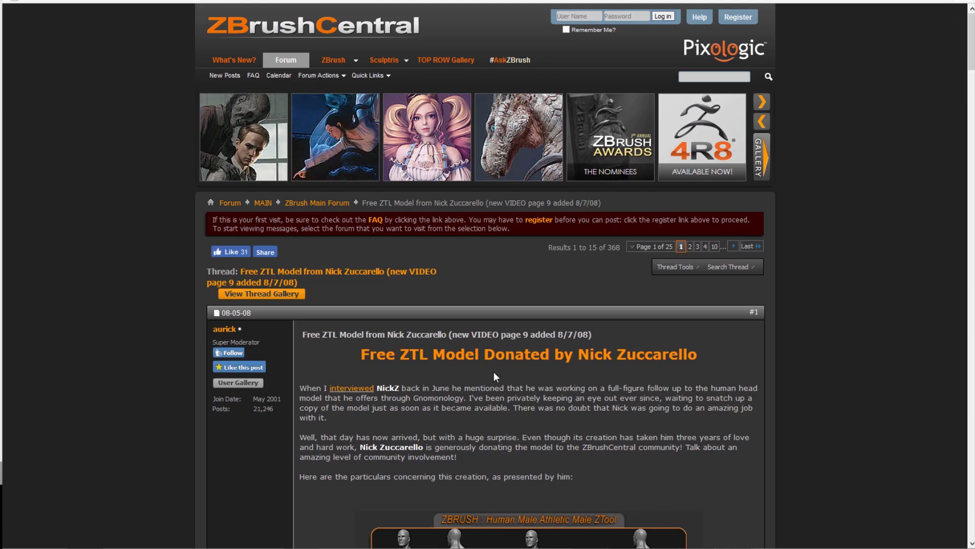
- Scroll the free male model thread down to its downloads and select the ZBrush 2 Version ZTL line
{"action": "scroll", "coordinate": [493, 373], "scroll_direction": "down", "scroll_amount": 2}
{"action": "scroll", "coordinate": [494, 374], "scroll_direction": "up", "scroll_amount": 2}
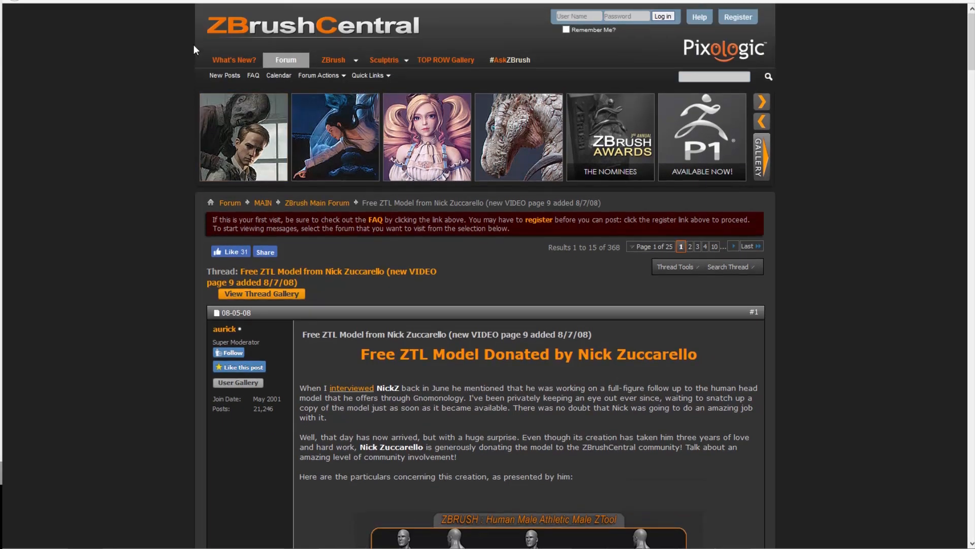
{"action": "scroll", "coordinate": [433, 405], "scroll_direction": "down", "scroll_amount": 2}
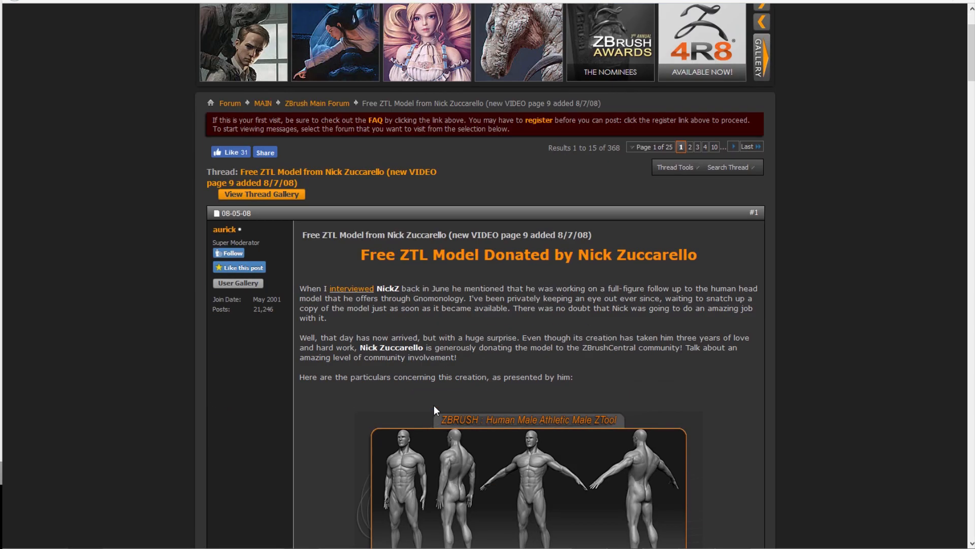
{"action": "scroll", "coordinate": [433, 404], "scroll_direction": "down", "scroll_amount": 3}
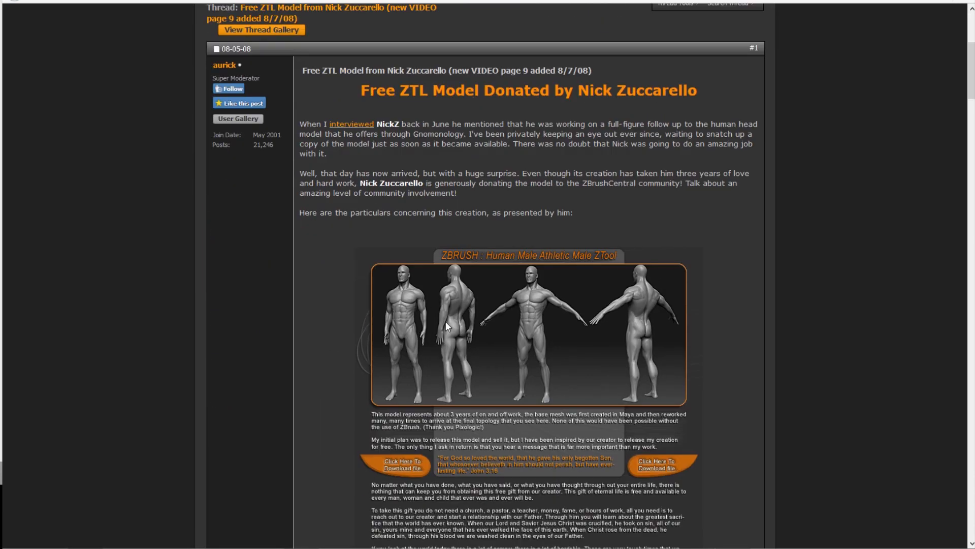
{"action": "scroll", "coordinate": [376, 338], "scroll_direction": "down", "scroll_amount": 4}
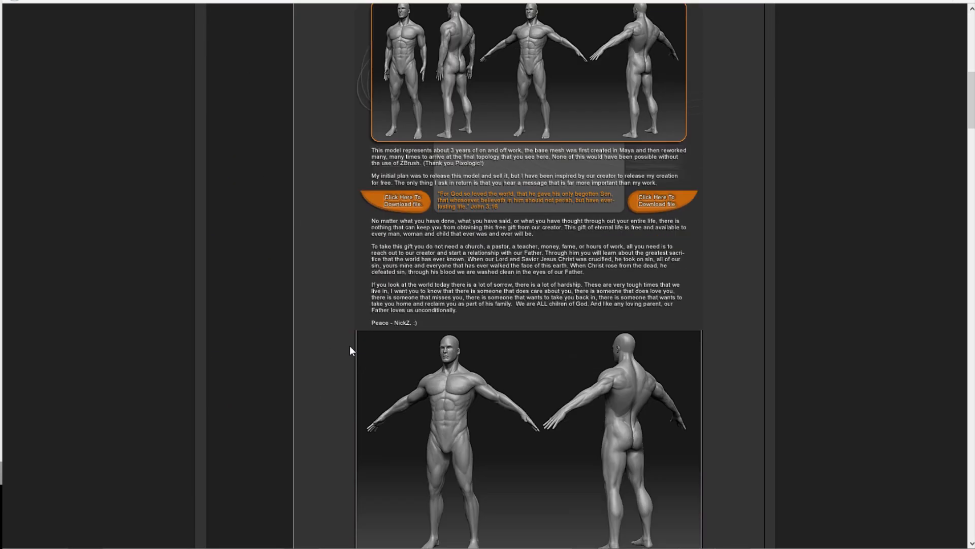
{"action": "scroll", "coordinate": [399, 375], "scroll_direction": "down", "scroll_amount": 9}
{"action": "scroll", "coordinate": [389, 373], "scroll_direction": "down", "scroll_amount": 6}
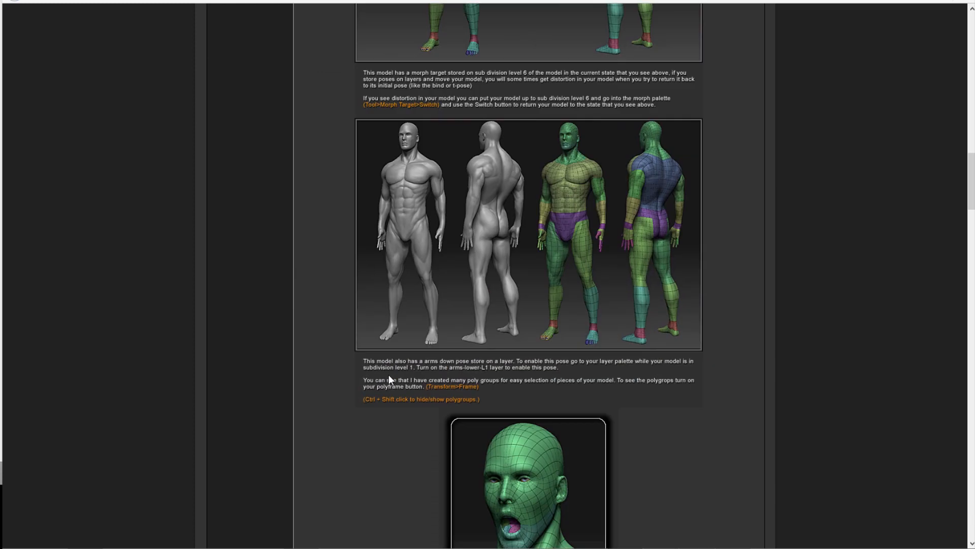
{"action": "scroll", "coordinate": [379, 340], "scroll_direction": "down", "scroll_amount": 6}
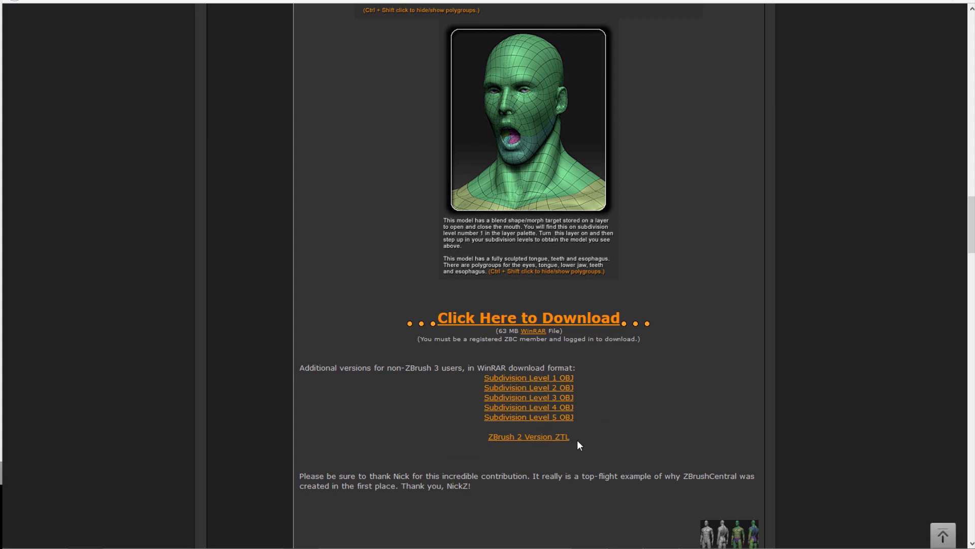
{"action": "triple_click", "coordinate": [479, 438]}
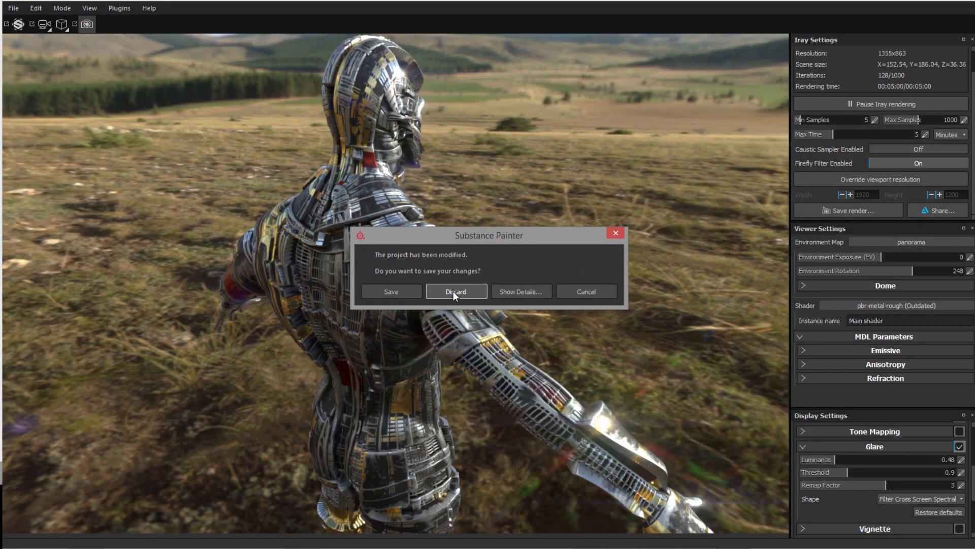
- Discard the Substance Painter project changes, maximize ZBrush on the main screen, then return to the browser
{"action": "left_click", "coordinate": [452, 291]}
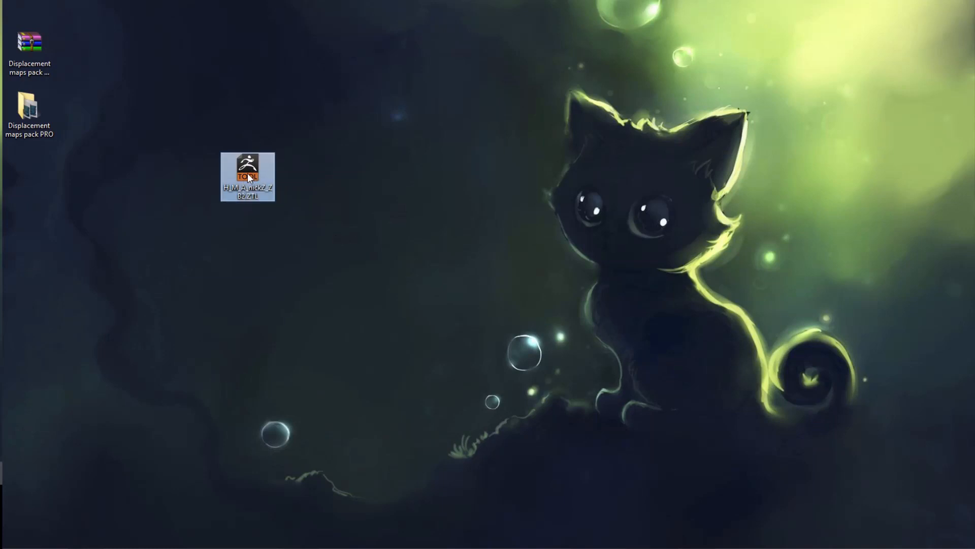
{"action": "left_click", "coordinate": [260, 235]}
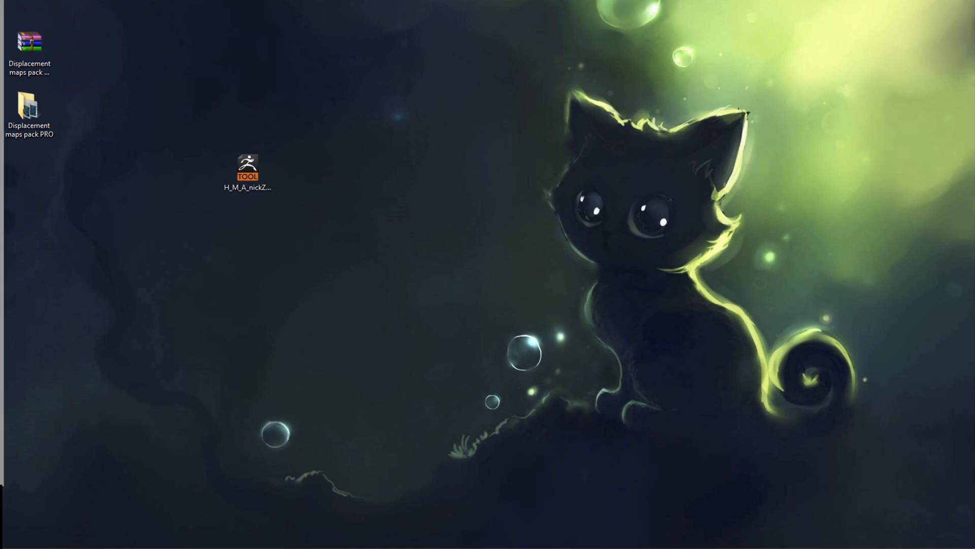
{"action": "left_click_drag", "start_coordinate": [0, 41], "coordinate": [428, 3]}
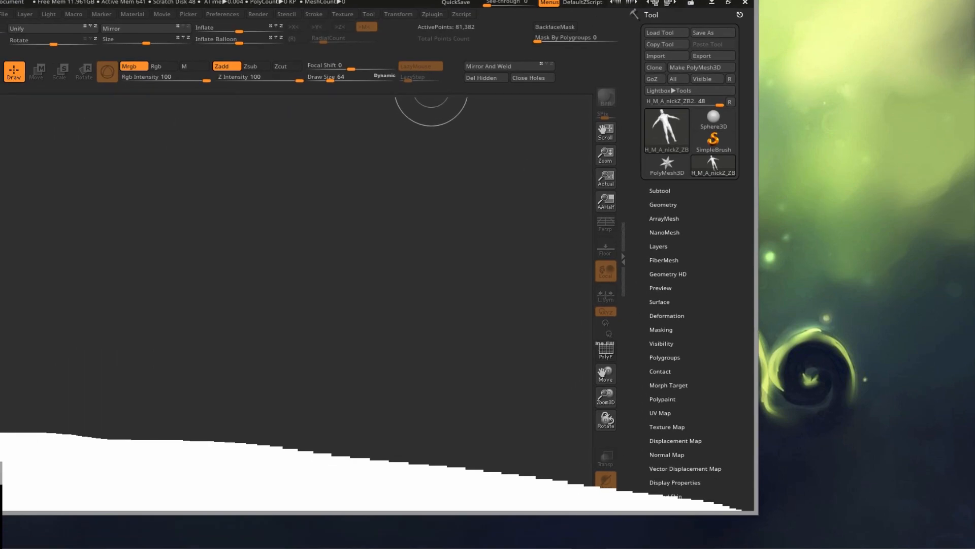
{"action": "left_click_drag", "start_coordinate": [428, 2], "coordinate": [428, 0]}
{"action": "mouse_move", "coordinate": [884, 100]}
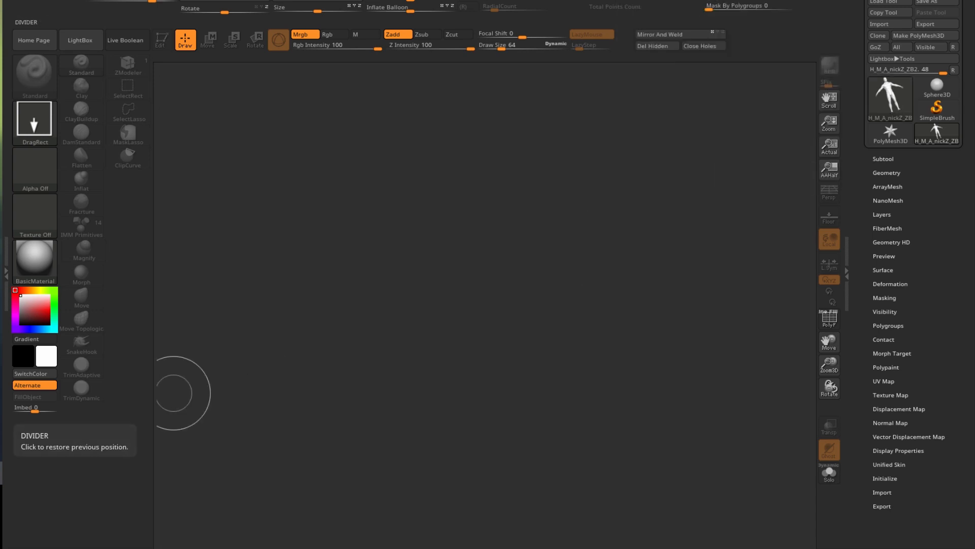
{"action": "key", "text": "alt+Tab"}
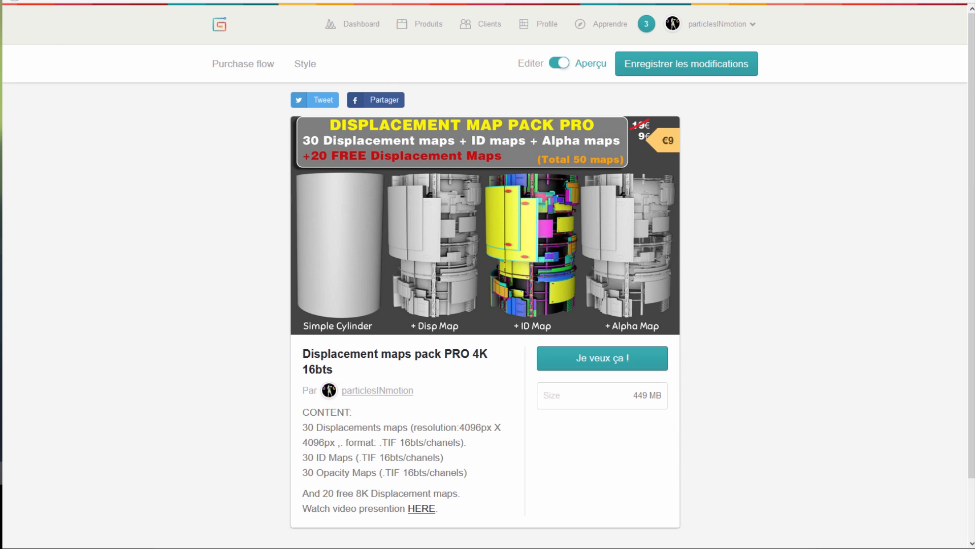
- Open the seller's Gumroad profile from the Displacement maps pack PRO product page
{"action": "mouse_move", "coordinate": [371, 397]}
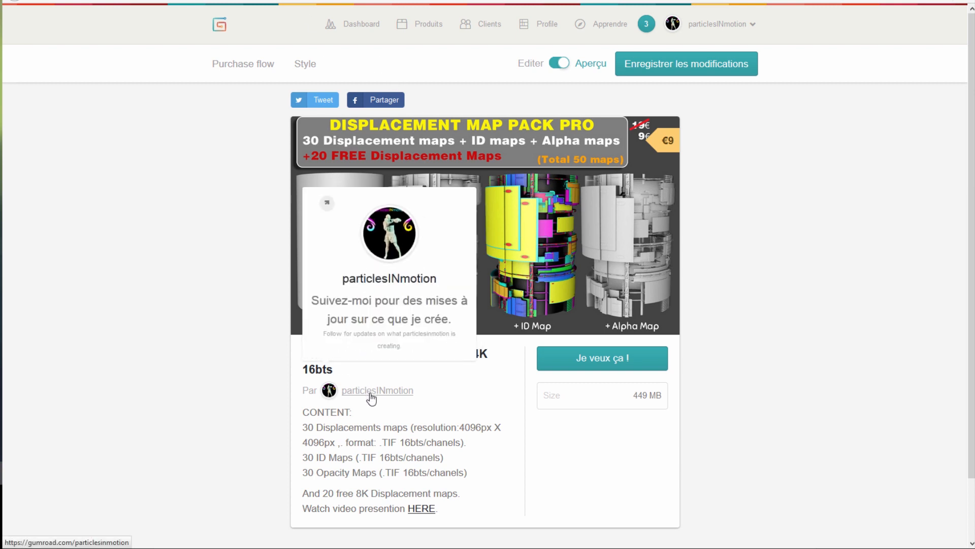
{"action": "left_click", "coordinate": [371, 396]}
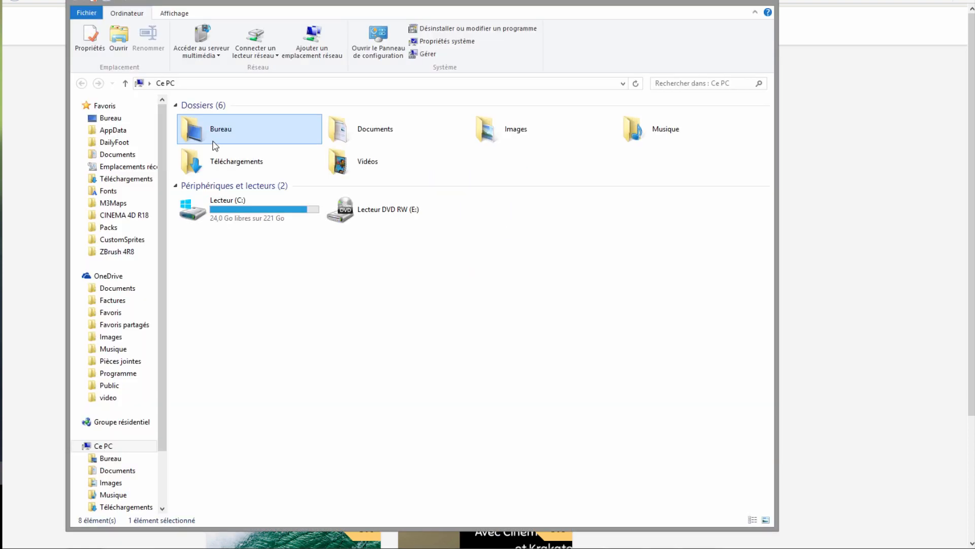
- Open the Displacement maps pack PRO folder, look inside Free Maps, and go back up
{"action": "double_click", "coordinate": [212, 143]}
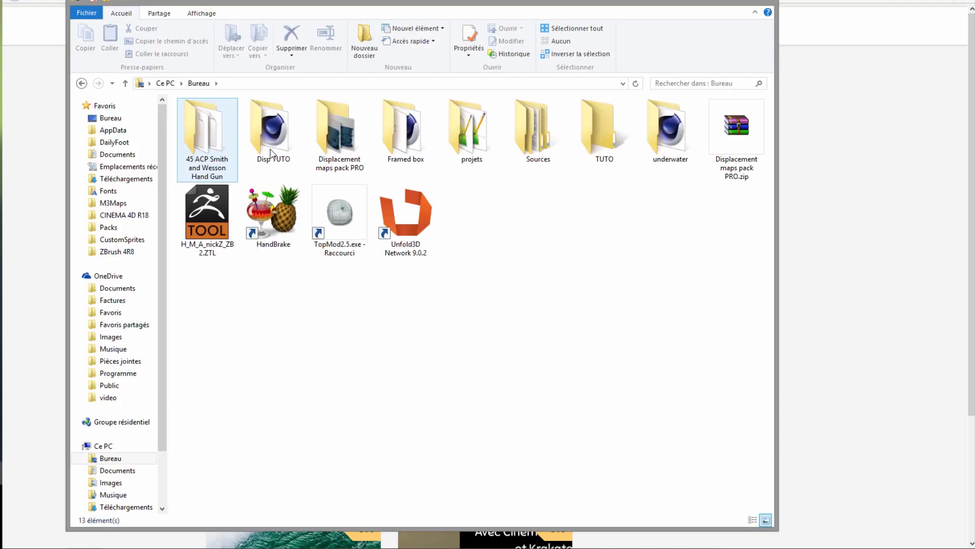
{"action": "double_click", "coordinate": [345, 146]}
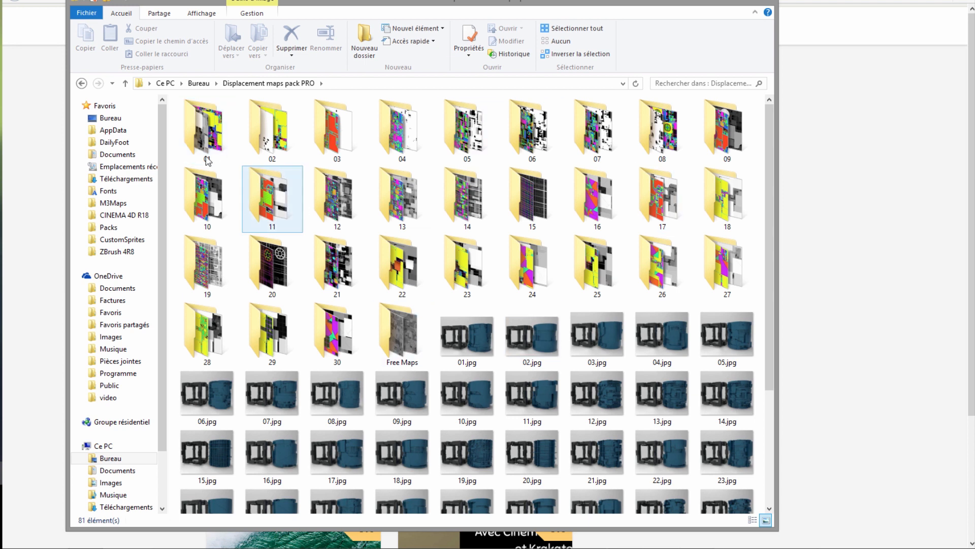
{"action": "double_click", "coordinate": [401, 334]}
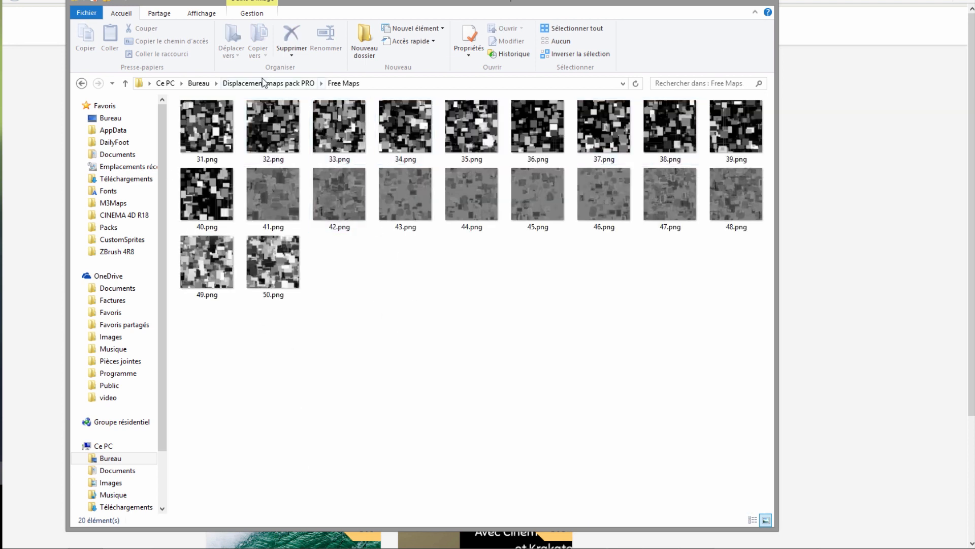
{"action": "left_click", "coordinate": [265, 82]}
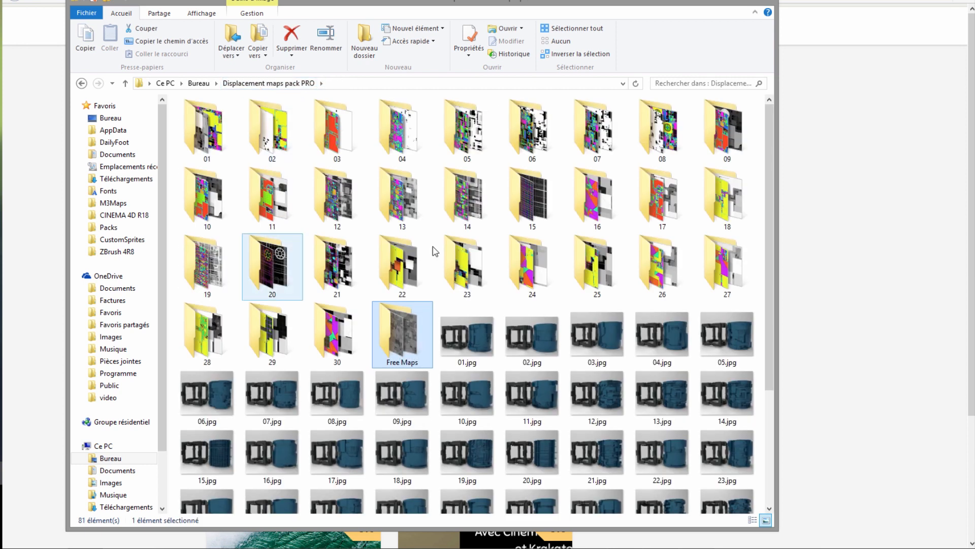
- Open folder 16, select its Depth_Map, ID_Map and Opacity_Map files, and open the spaceship project page
{"action": "left_click_drag", "start_coordinate": [498, 11], "coordinate": [790, 93]}
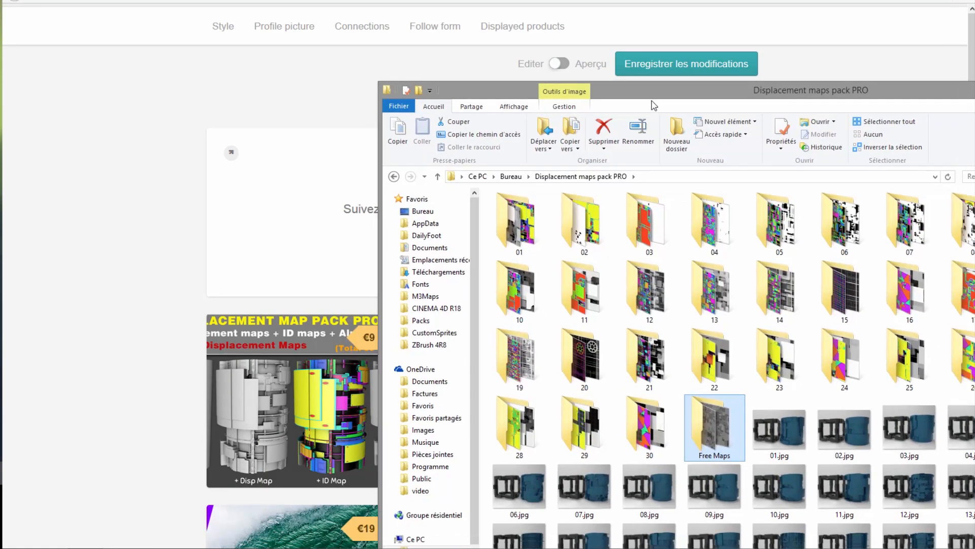
{"action": "left_click_drag", "start_coordinate": [515, 95], "coordinate": [336, 61]}
{"action": "left_click", "coordinate": [735, 264]}
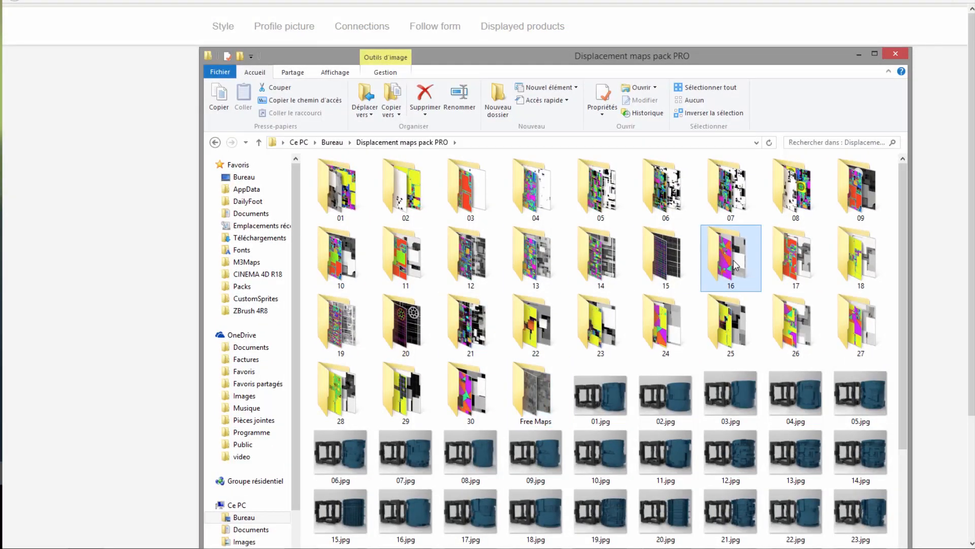
{"action": "double_click", "coordinate": [733, 267]}
{"action": "left_click_drag", "start_coordinate": [507, 273], "coordinate": [352, 172]}
{"action": "left_click_drag", "start_coordinate": [452, 60], "coordinate": [744, 153]}
{"action": "left_click_drag", "start_coordinate": [819, 193], "coordinate": [925, 250]}
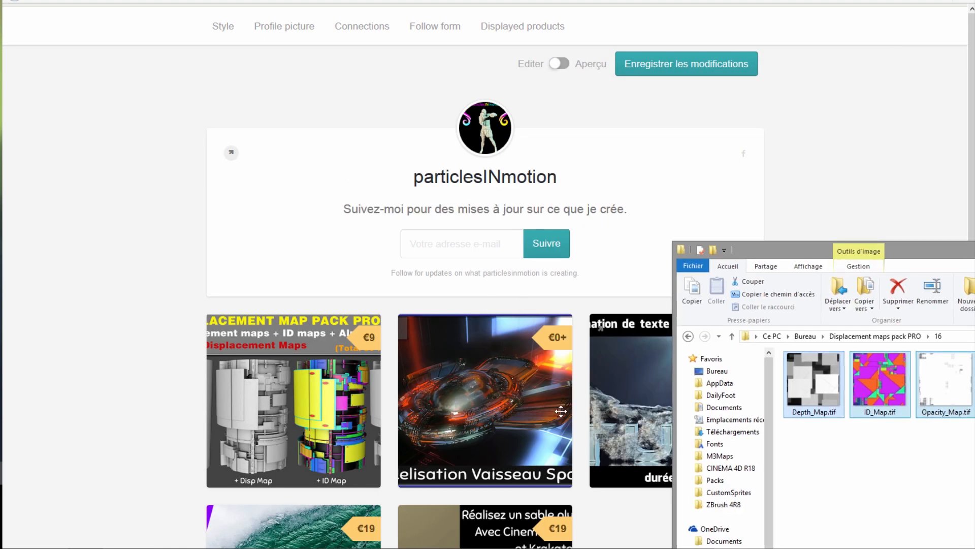
{"action": "left_click", "coordinate": [409, 336]}
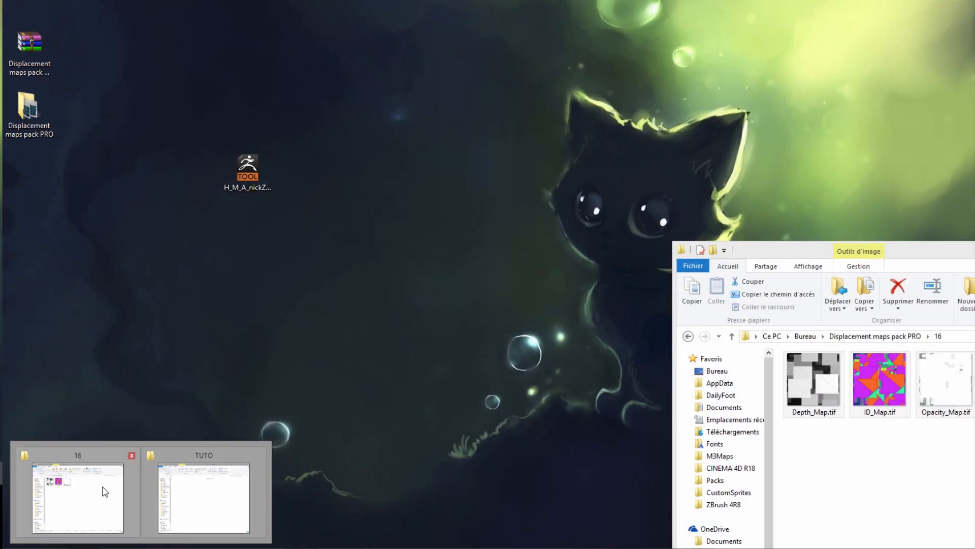
- Restore the folder 16 window, select its three .tif maps, close it, and switch to the YouTube page
{"action": "left_click", "coordinate": [102, 490]}
{"action": "left_click_drag", "start_coordinate": [783, 250], "coordinate": [408, 209]}
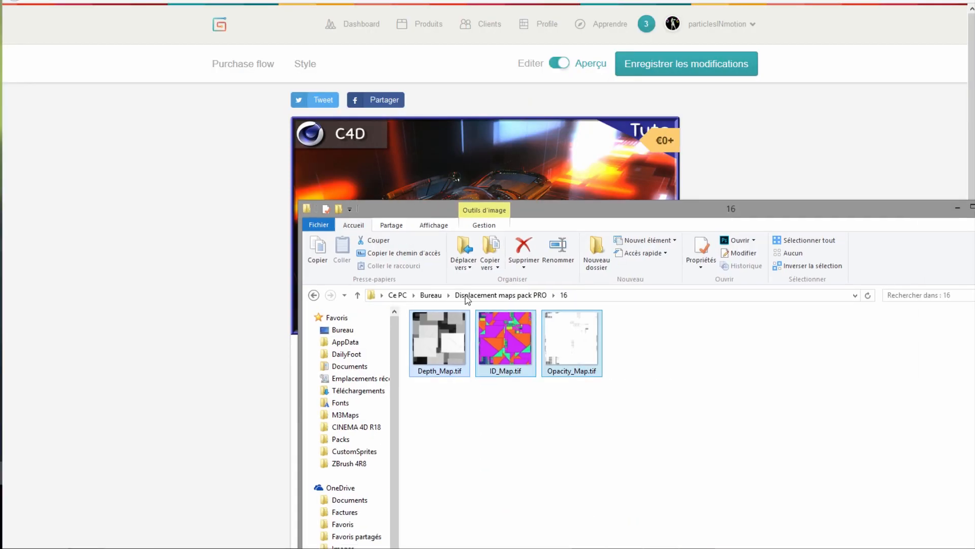
{"action": "left_click_drag", "start_coordinate": [592, 430], "coordinate": [434, 333]}
{"action": "left_click_drag", "start_coordinate": [795, 211], "coordinate": [595, 213]}
{"action": "left_click", "coordinate": [809, 205]}
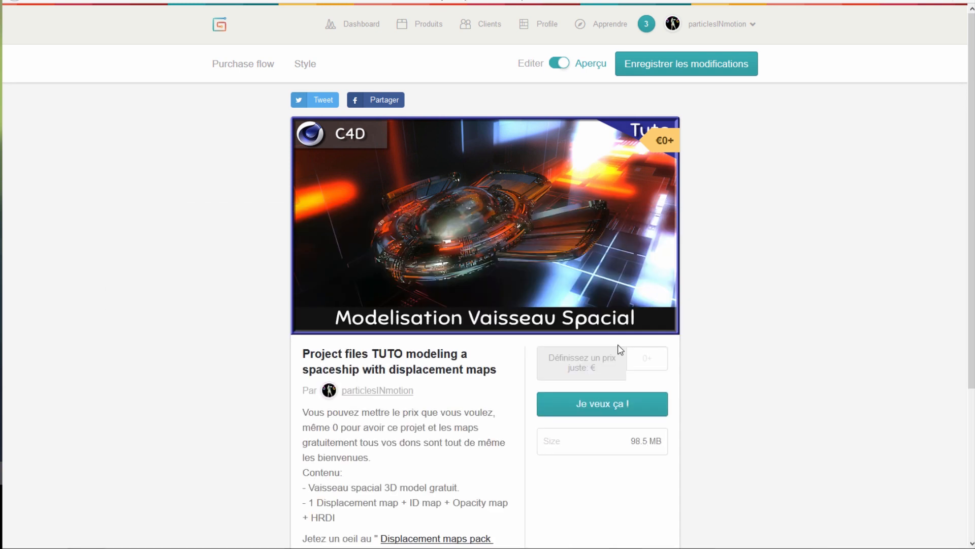
{"action": "left_click", "coordinate": [213, 1]}
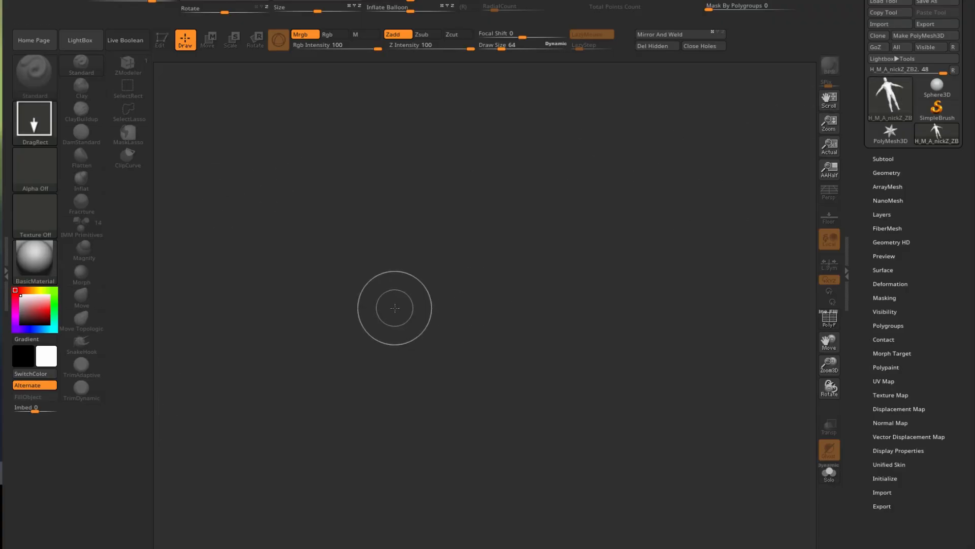
- Draw the H_M_A_nickZ_ZB2 male mesh on the canvas in Edit mode with PolyF enabled
{"action": "left_click_drag", "start_coordinate": [467, 252], "coordinate": [474, 544]}
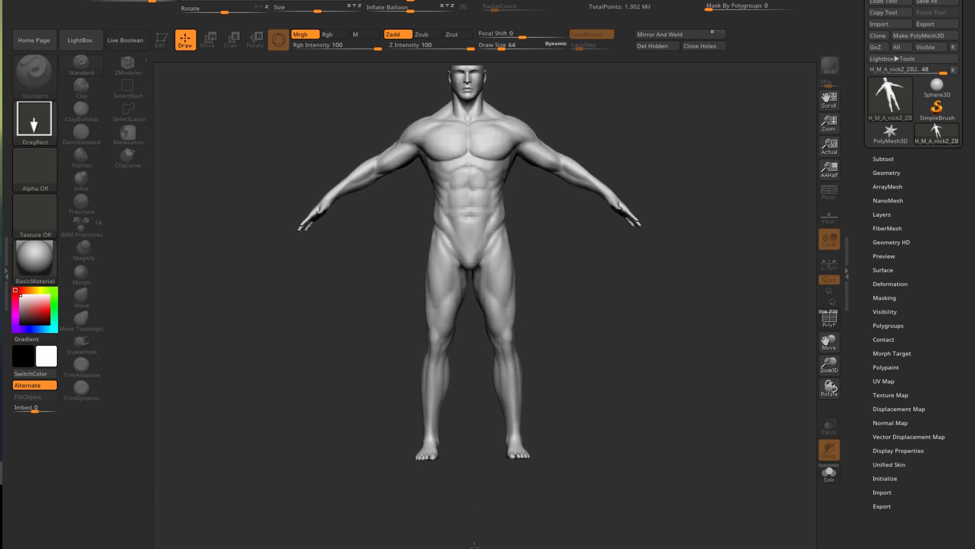
{"action": "left_click", "coordinate": [161, 42]}
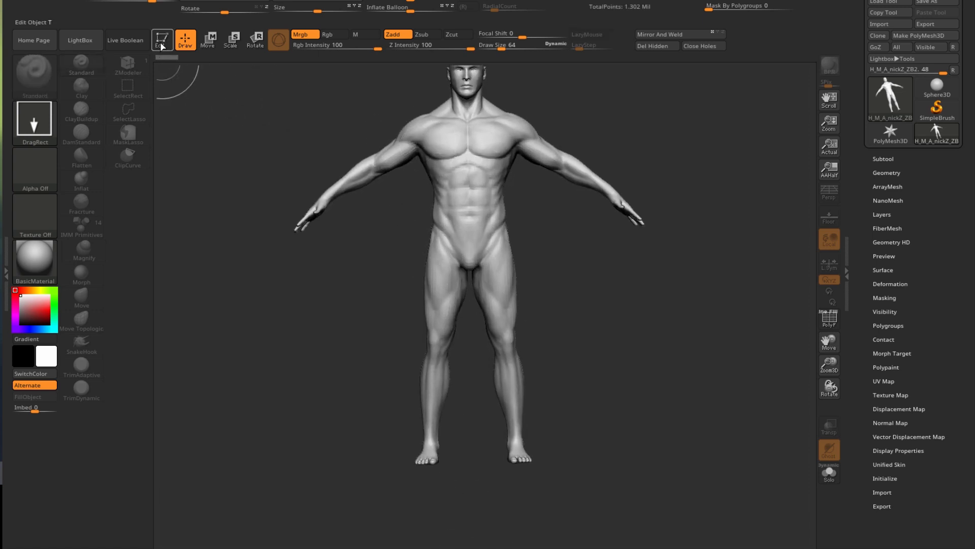
{"action": "left_click", "coordinate": [161, 46]}
{"action": "left_click_drag", "start_coordinate": [607, 287], "coordinate": [614, 342], "text": "alt"}
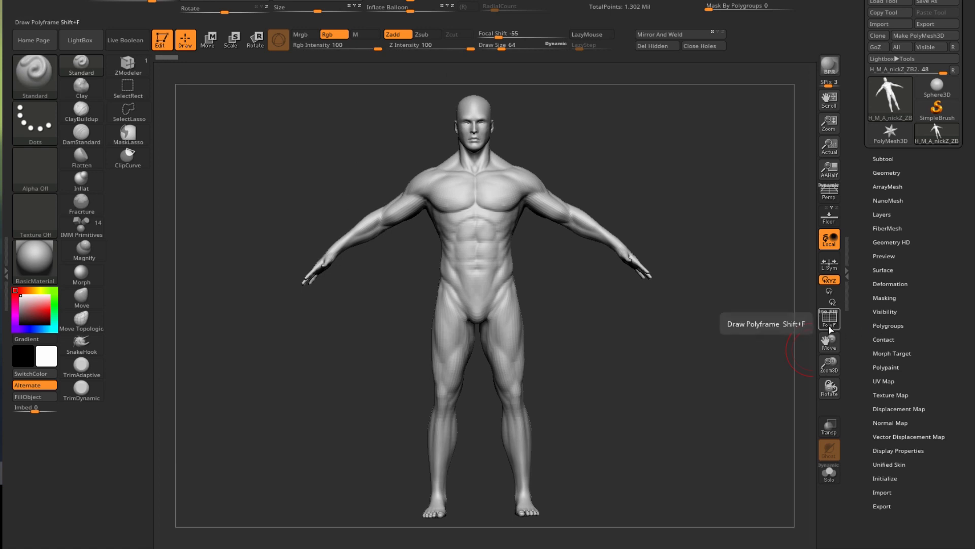
{"action": "left_click", "coordinate": [831, 329]}
- Orbit, pan and zoom around the figure, inspecting it from back, three-quarter and front views
{"action": "left_click_drag", "start_coordinate": [629, 380], "coordinate": [592, 388]}
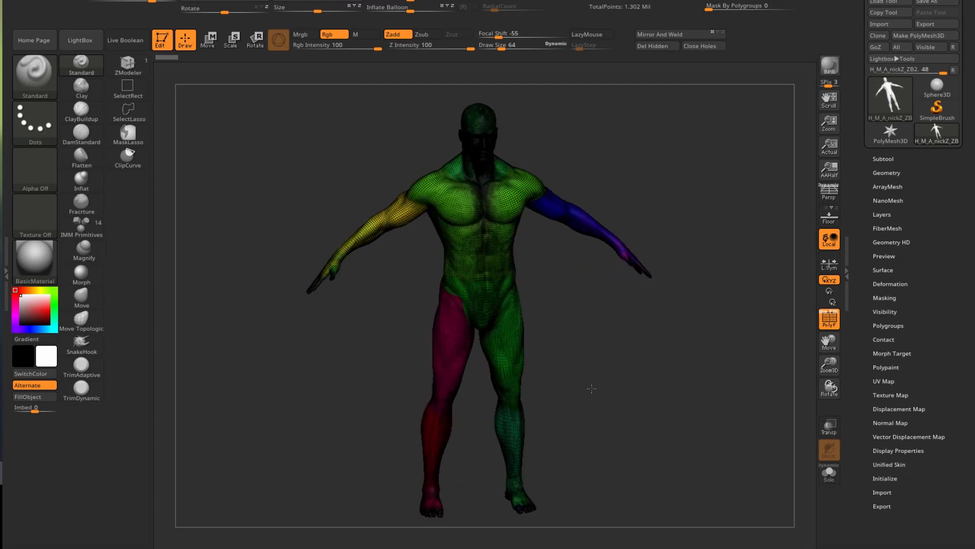
{"action": "scroll", "coordinate": [329, 285], "scroll_direction": "up", "scroll_amount": 3}
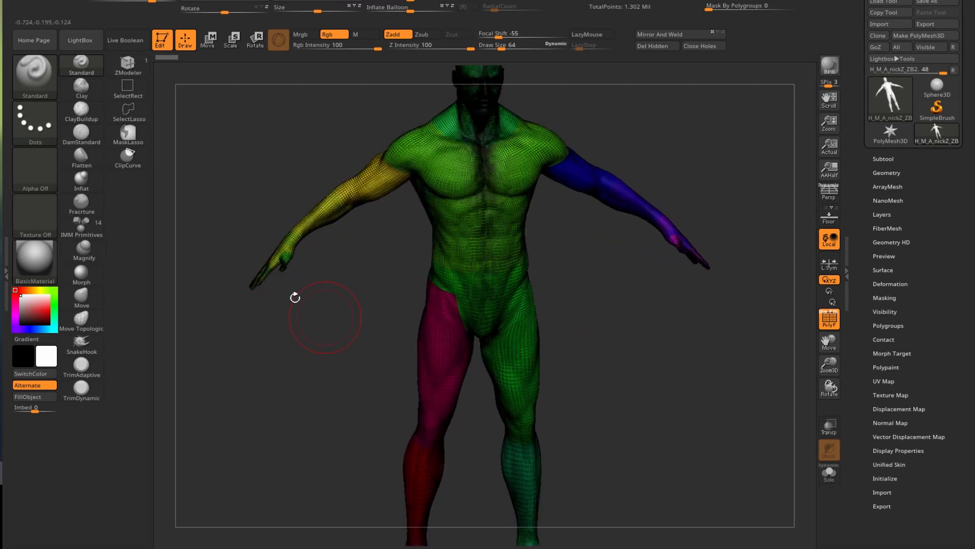
{"action": "left_click_drag", "start_coordinate": [310, 357], "coordinate": [319, 407]}
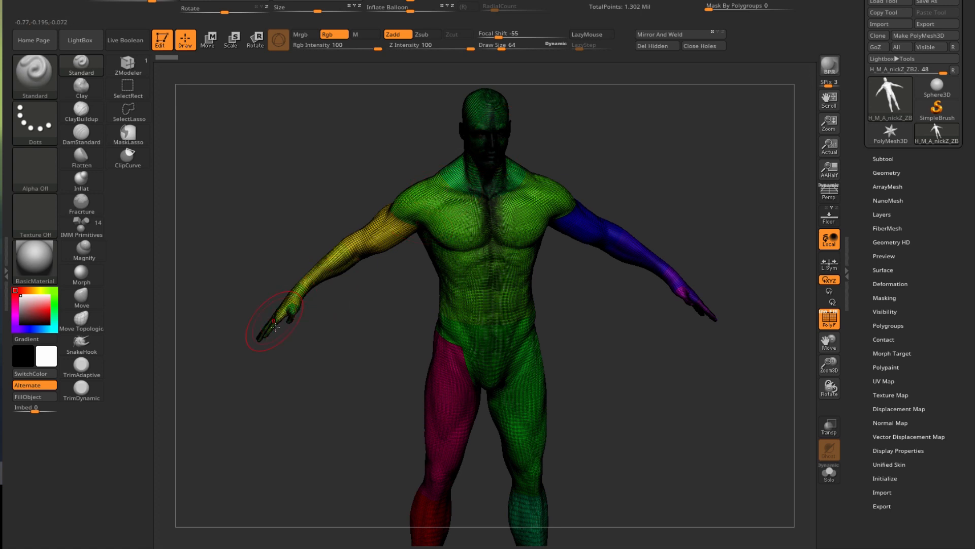
{"action": "left_click_drag", "start_coordinate": [289, 370], "coordinate": [329, 350]}
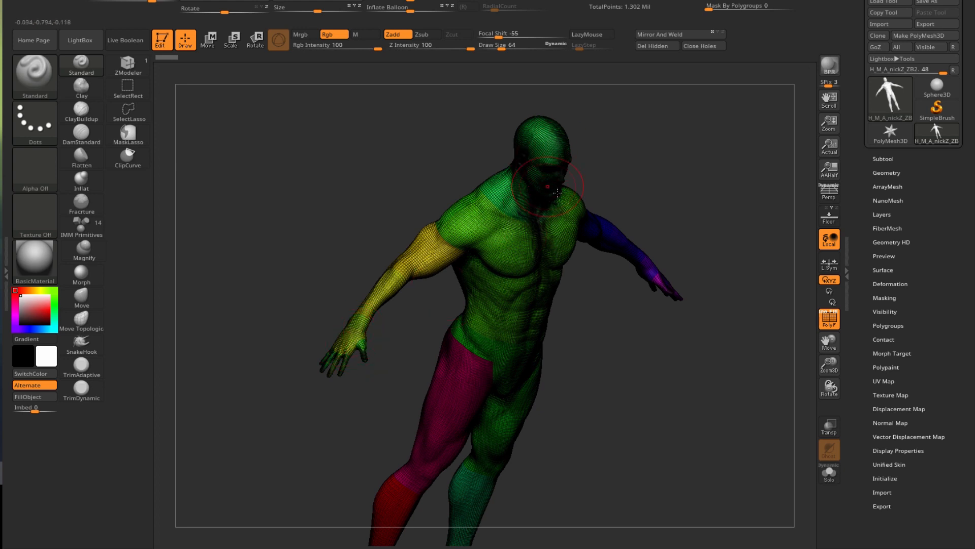
{"action": "left_click_drag", "start_coordinate": [268, 347], "coordinate": [208, 187], "text": "alt"}
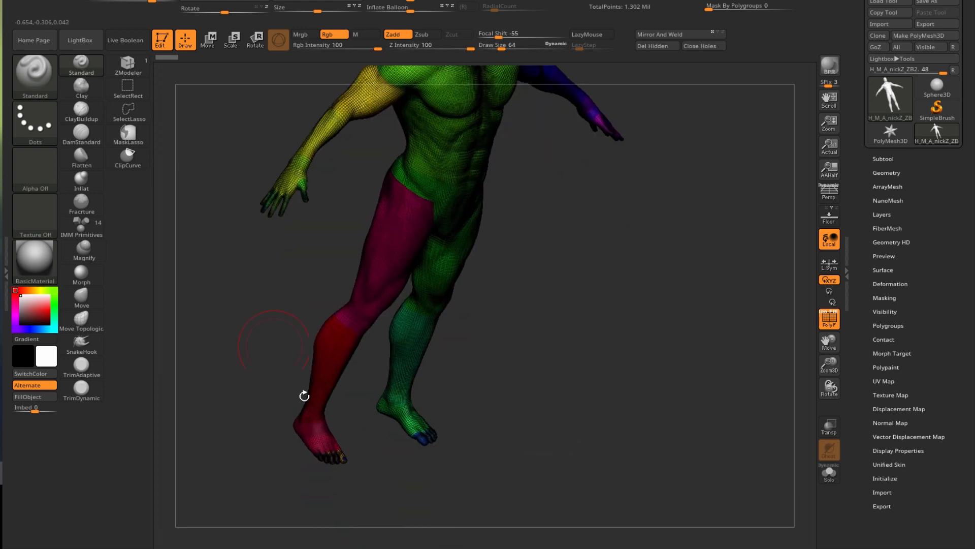
{"action": "left_click_drag", "start_coordinate": [268, 365], "coordinate": [291, 377], "text": "shift"}
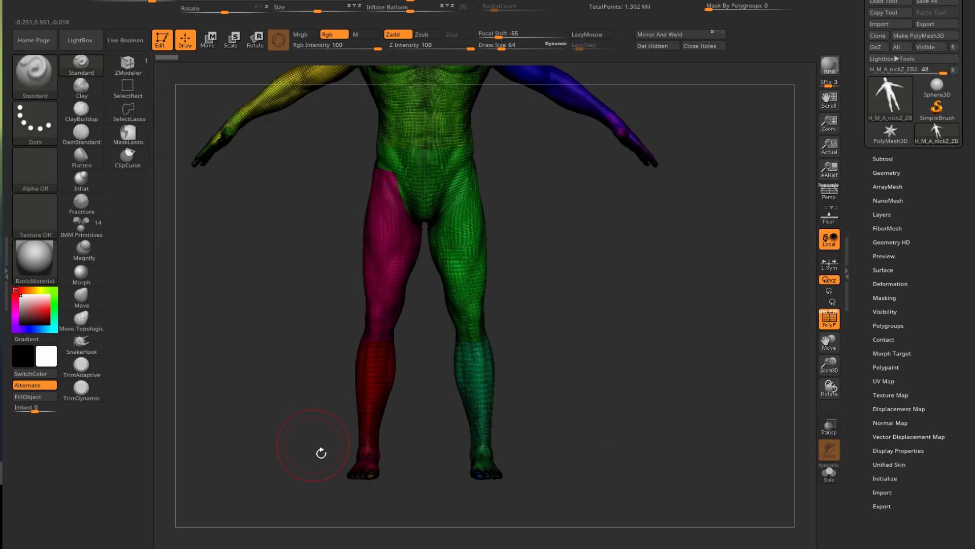
{"action": "key", "text": "ctrl"}
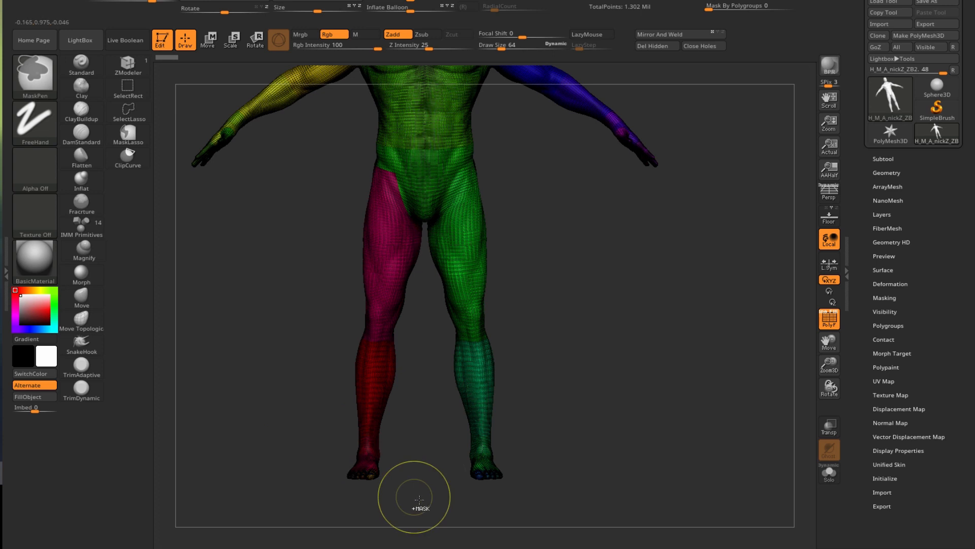
- Isolate the yellow arm's hand polygroup, then unhide the whole body again
{"action": "key", "text": "ctrl+shift"}
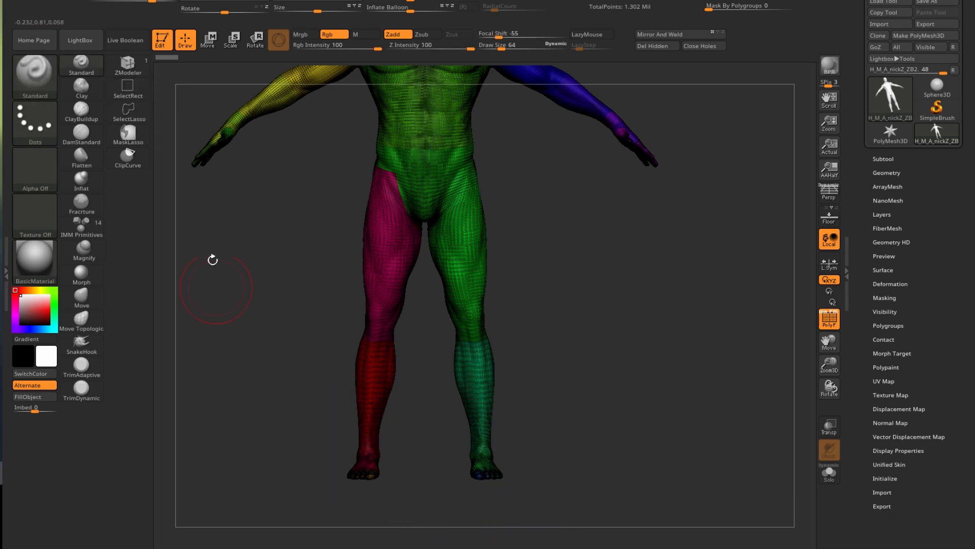
{"action": "left_click_drag", "start_coordinate": [231, 245], "coordinate": [299, 348], "text": "alt"}
{"action": "key", "text": "ctrl"}
{"action": "key", "text": "ctrl+shift"}
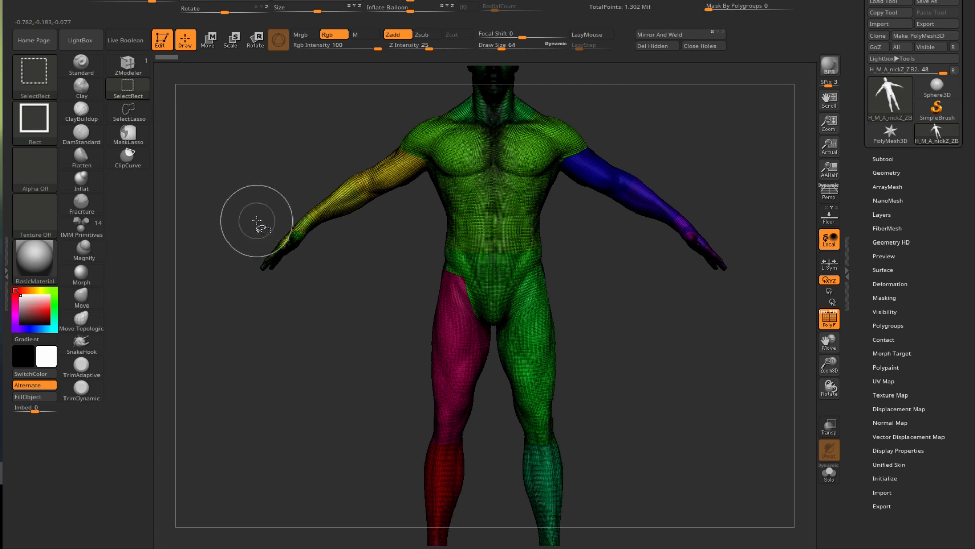
{"action": "left_click", "coordinate": [297, 238], "text": "ctrl+shift"}
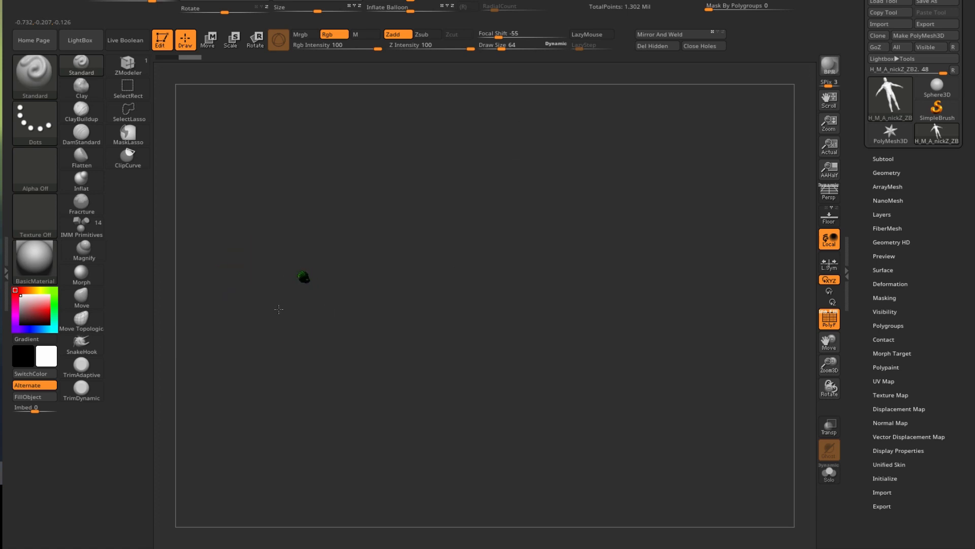
{"action": "key", "text": "ctrl+shift"}
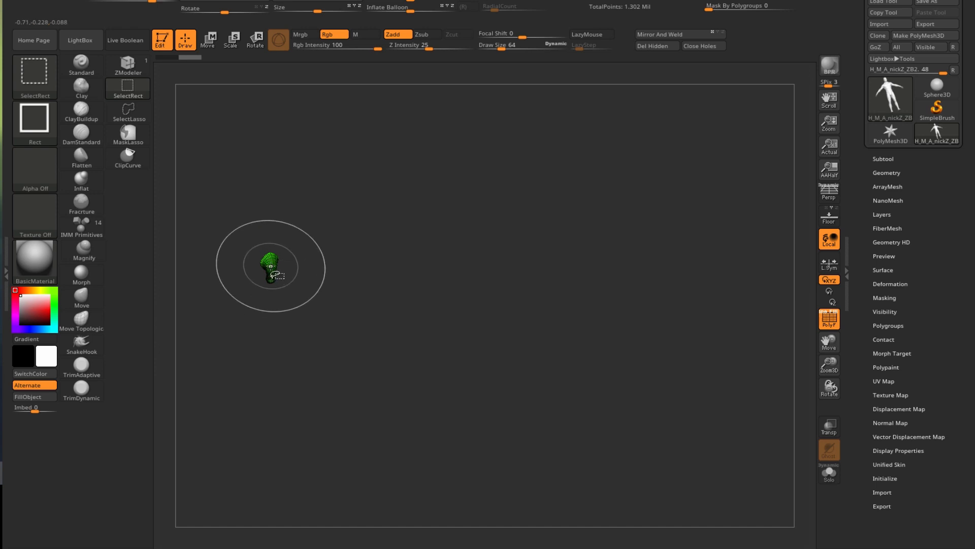
{"action": "left_click", "coordinate": [270, 266], "text": "ctrl+shift"}
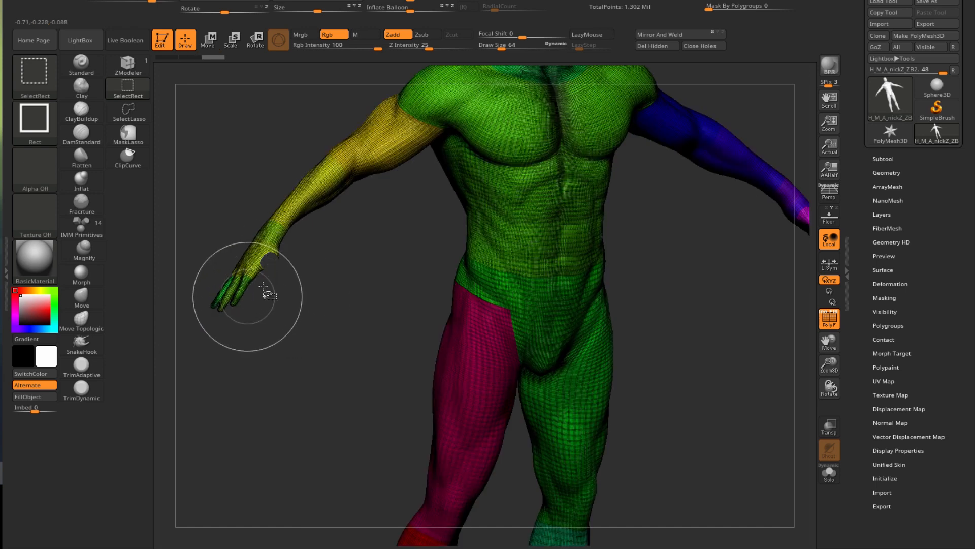
- Hide the three finger polygroups on that hand
{"action": "left_click", "coordinate": [239, 294], "text": "ctrl+shift"}
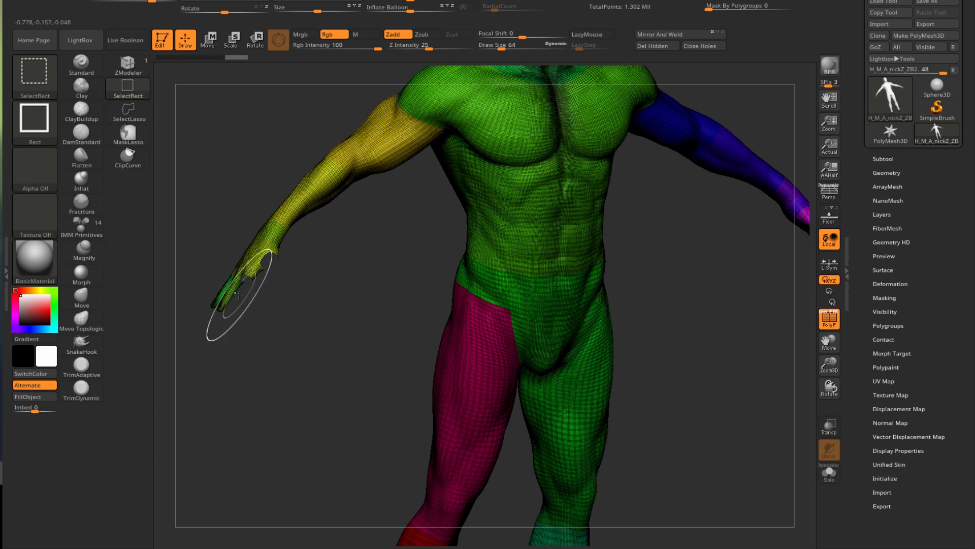
{"action": "left_click", "coordinate": [228, 296], "text": "ctrl+shift"}
{"action": "left_click", "coordinate": [221, 297], "text": "ctrl+shift"}
{"action": "left_click_drag", "start_coordinate": [272, 385], "coordinate": [253, 355]}
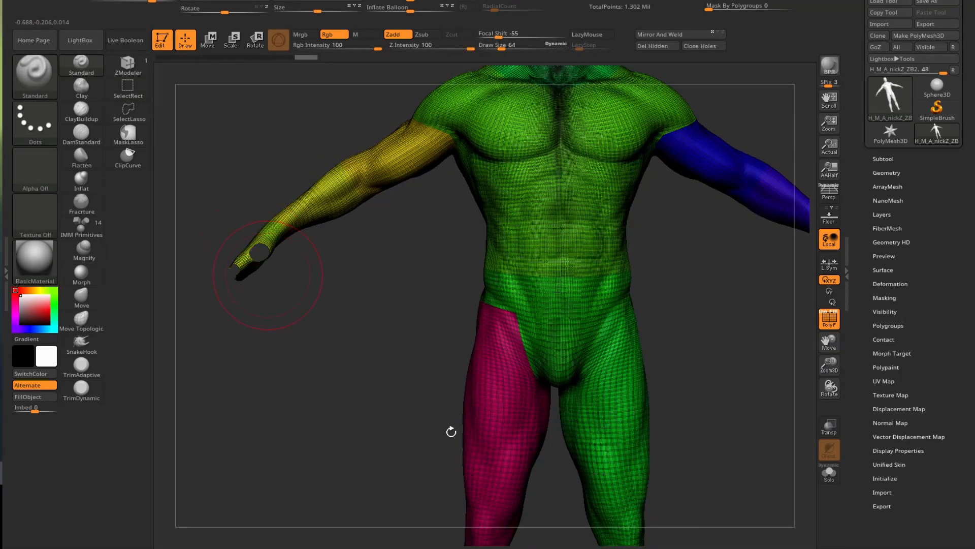
- Enable double-sided display and hide the remaining hand and blue-arm finger polygroups
{"action": "left_click", "coordinate": [886, 450]}
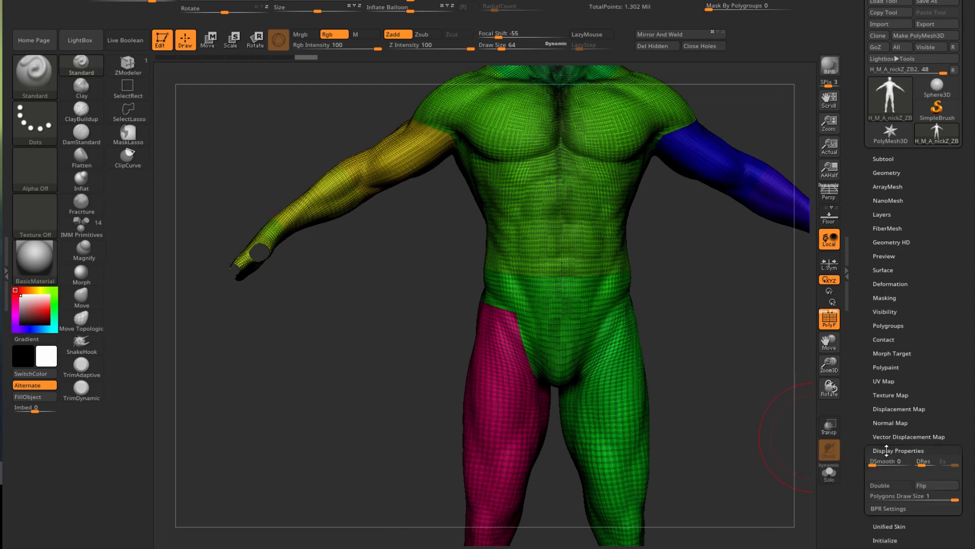
{"action": "left_click", "coordinate": [872, 484]}
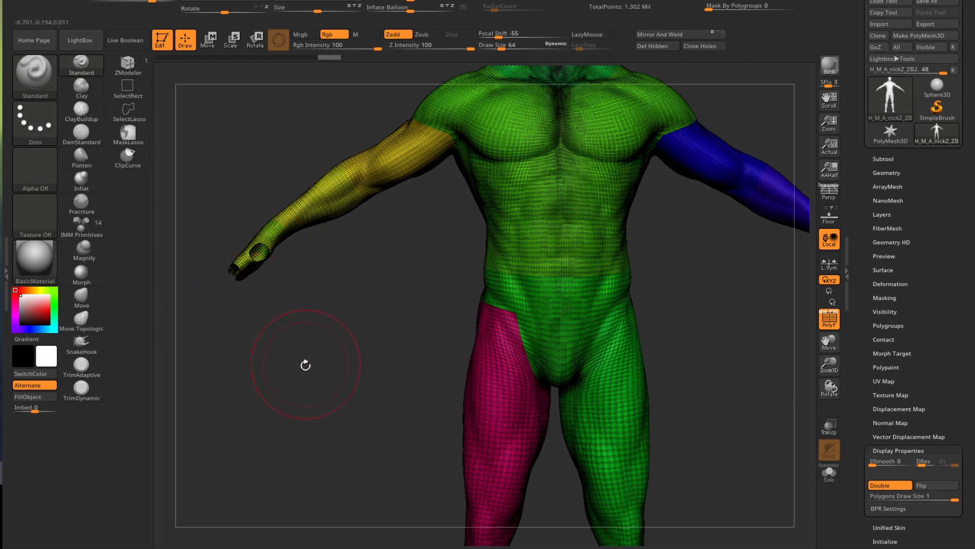
{"action": "key", "text": "ctrl+shift"}
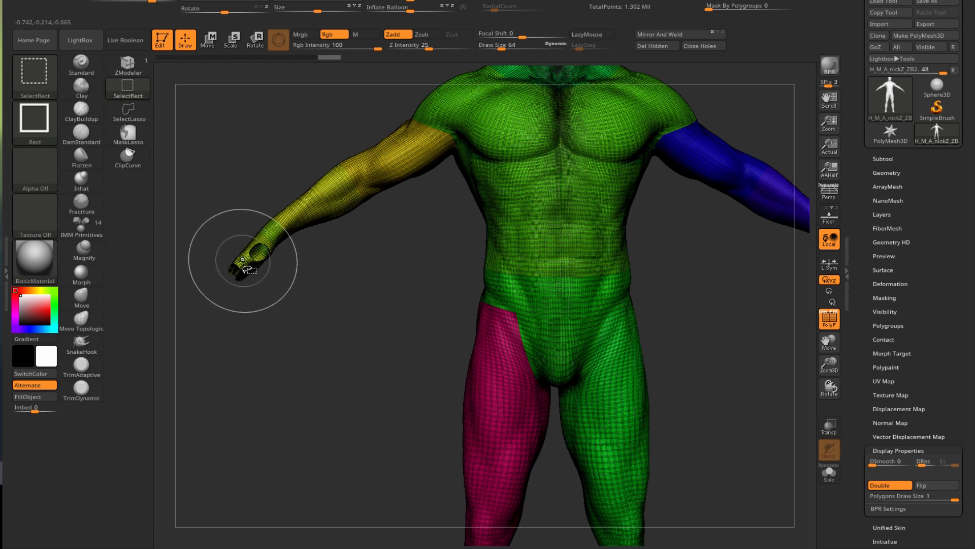
{"action": "left_click", "coordinate": [242, 260], "text": "ctrl+shift"}
{"action": "mouse_move", "coordinate": [236, 311]}
{"action": "left_mouse_down"}
{"action": "mouse_move", "coordinate": [271, 345]}
{"action": "mouse_move", "coordinate": [247, 342]}
{"action": "mouse_move", "coordinate": [90, 437]}
{"action": "left_mouse_up"}
{"action": "key", "text": "ctrl"}
{"action": "key", "text": "ctrl+shift"}
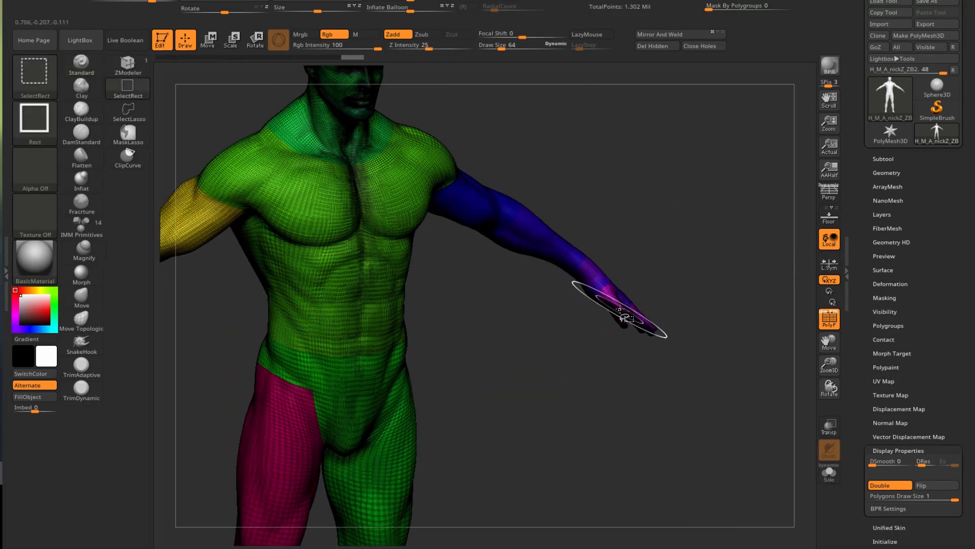
{"action": "left_click", "coordinate": [639, 326], "text": "ctrl+alt+shift"}
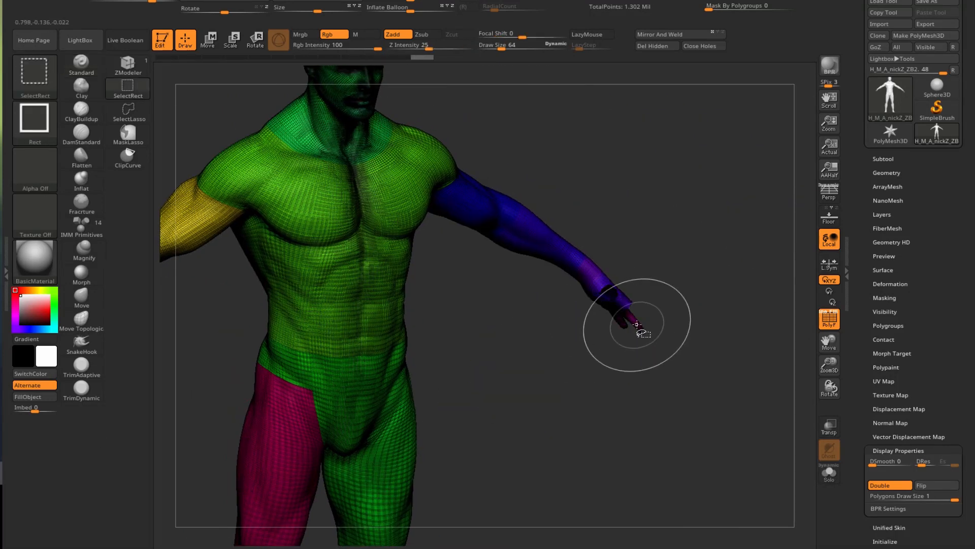
{"action": "left_click_drag", "start_coordinate": [649, 402], "coordinate": [612, 391]}
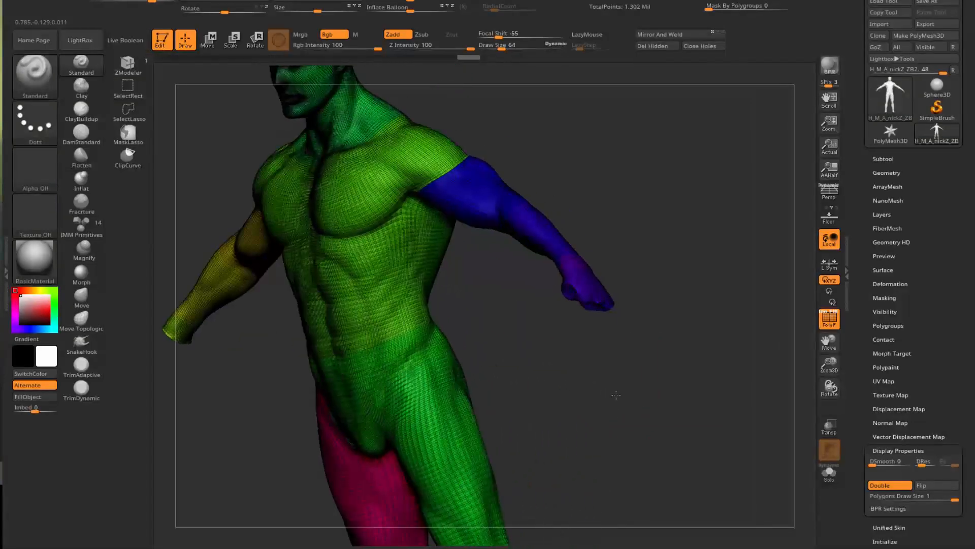
- Hide the red leg's toe, toenail, pink foot and ankle polygroups
{"action": "key", "text": "ctrl+shift"}
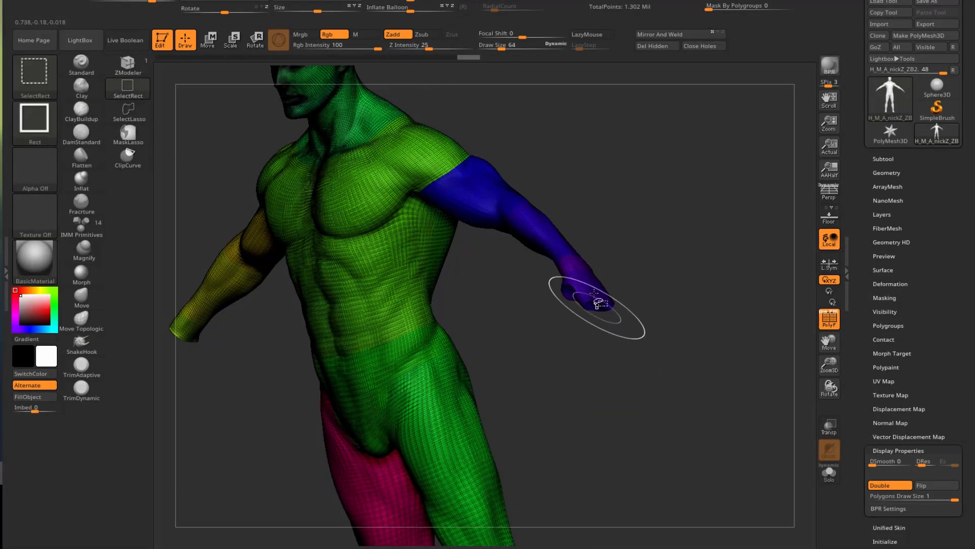
{"action": "mouse_move", "coordinate": [549, 355]}
{"action": "left_mouse_down"}
{"action": "mouse_move", "coordinate": [581, 383]}
{"action": "mouse_move", "coordinate": [570, 380]}
{"action": "left_mouse_up"}
{"action": "mouse_move", "coordinate": [638, 374]}
{"action": "left_mouse_down", "text": "alt"}
{"action": "mouse_move", "coordinate": [736, 216]}
{"action": "mouse_move", "coordinate": [732, 82]}
{"action": "left_mouse_up", "text": "alt"}
{"action": "left_click_drag", "start_coordinate": [512, 352], "coordinate": [458, 435], "text": "alt"}
{"action": "key", "text": "ctrl"}
{"action": "key", "text": "ctrl+shift"}
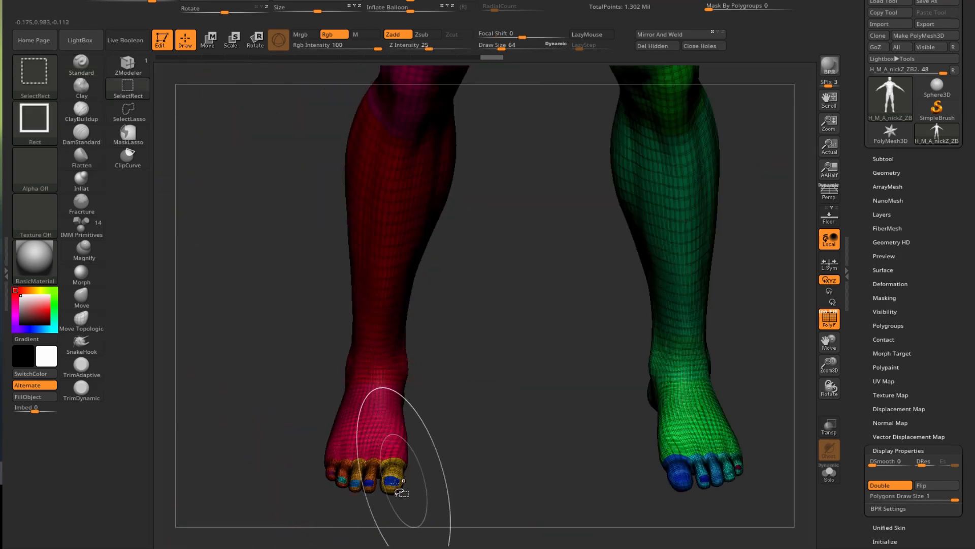
{"action": "left_click", "coordinate": [393, 473], "text": "ctrl+shift"}
{"action": "left_click", "coordinate": [370, 475], "text": "ctrl+shift"}
{"action": "left_click", "coordinate": [368, 482], "text": "ctrl+shift"}
{"action": "left_click", "coordinate": [359, 475], "text": "ctrl+shift"}
{"action": "left_click", "coordinate": [357, 483], "text": "ctrl+shift"}
{"action": "left_click", "coordinate": [344, 485], "text": "ctrl+shift"}
{"action": "left_click", "coordinate": [344, 481], "text": "ctrl+shift"}
{"action": "left_click", "coordinate": [333, 470], "text": "ctrl+shift"}
{"action": "left_click", "coordinate": [331, 469], "text": "ctrl+shift"}
{"action": "left_click", "coordinate": [349, 446], "text": "ctrl+shift"}
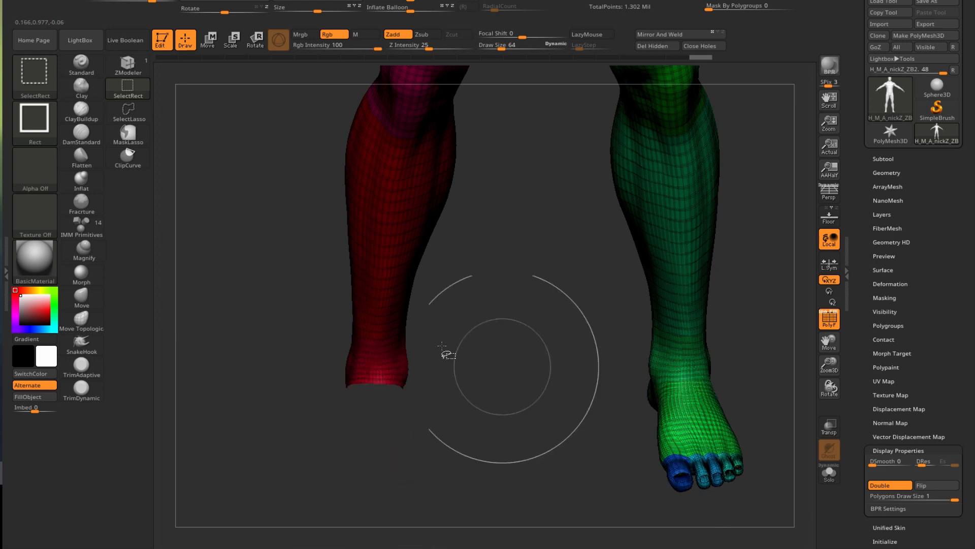
{"action": "left_click", "coordinate": [378, 374], "text": "ctrl+shift"}
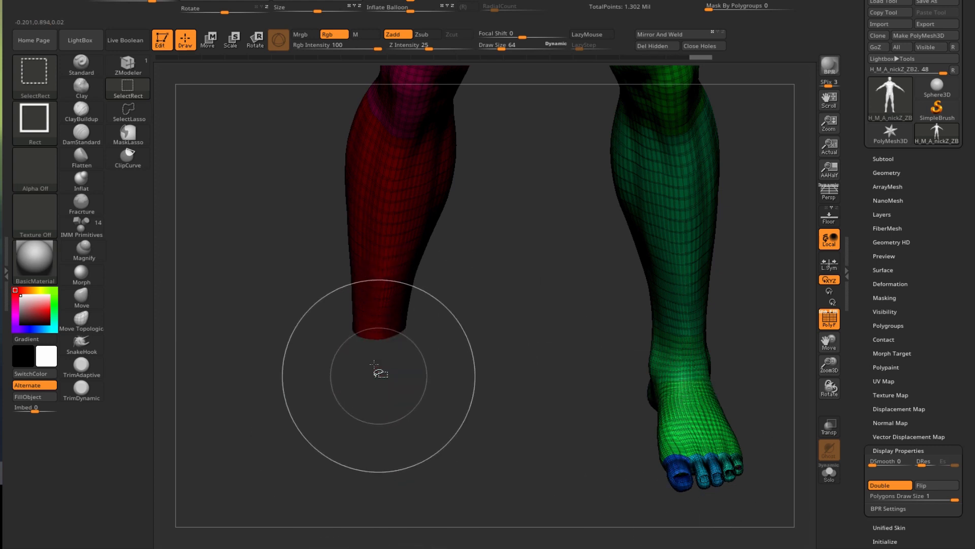
- Hide the green foot's toe, foot and ankle stump polygroups, then frame the whole figure
{"action": "left_click", "coordinate": [702, 474], "text": "ctrl+shift"}
{"action": "left_click", "coordinate": [714, 474], "text": "ctrl+shift"}
{"action": "left_click", "coordinate": [726, 472], "text": "ctrl+shift"}
{"action": "left_click", "coordinate": [738, 466], "text": "ctrl+shift"}
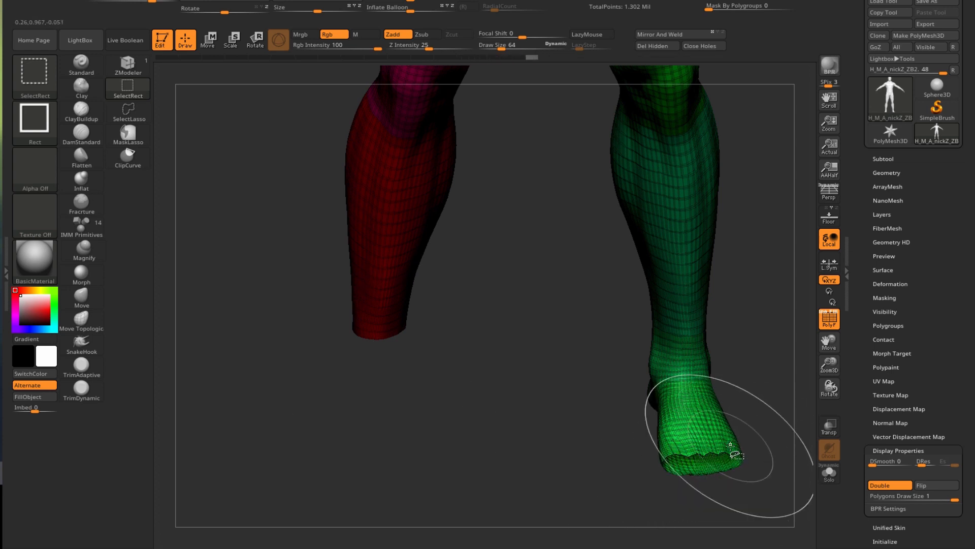
{"action": "left_click", "coordinate": [723, 444], "text": "ctrl+shift"}
{"action": "left_click_drag", "start_coordinate": [574, 434], "coordinate": [541, 451]}
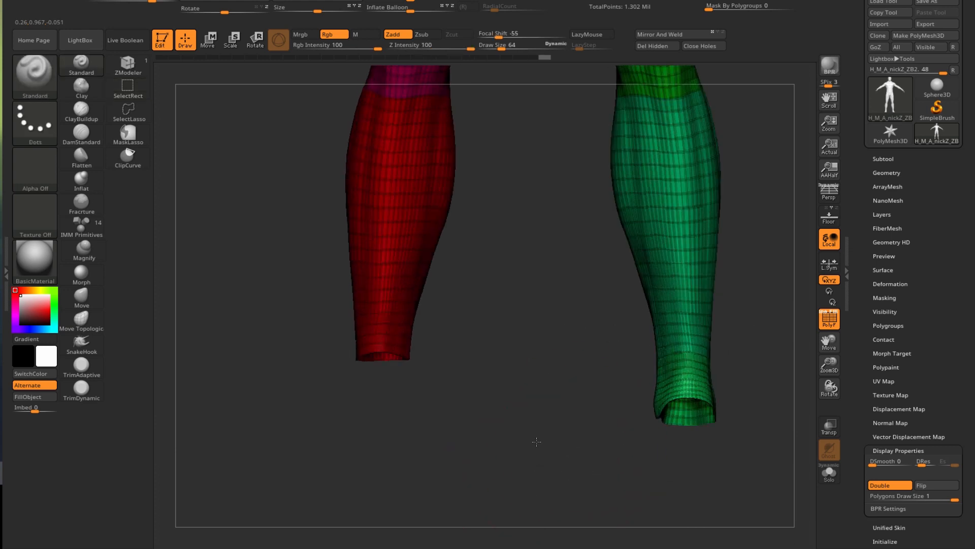
{"action": "key", "text": "ctrl+shift"}
{"action": "left_click", "coordinate": [683, 394], "text": "ctrl+shift"}
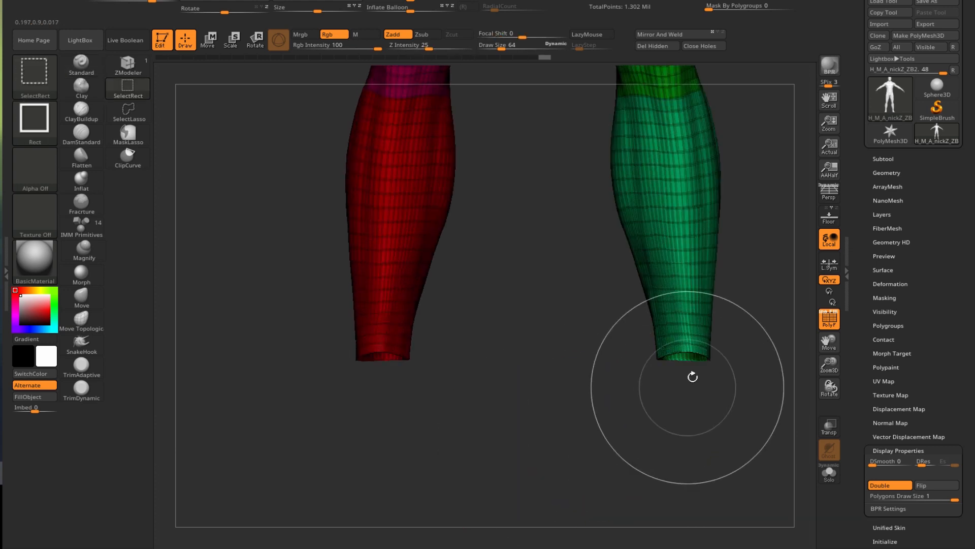
{"action": "left_click_drag", "start_coordinate": [609, 370], "coordinate": [595, 363]}
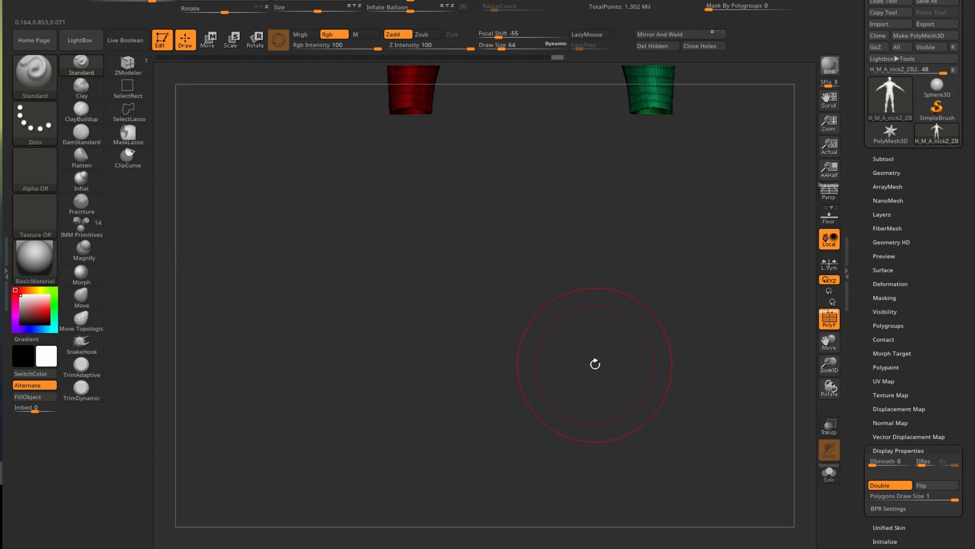
{"action": "key", "text": "f"}
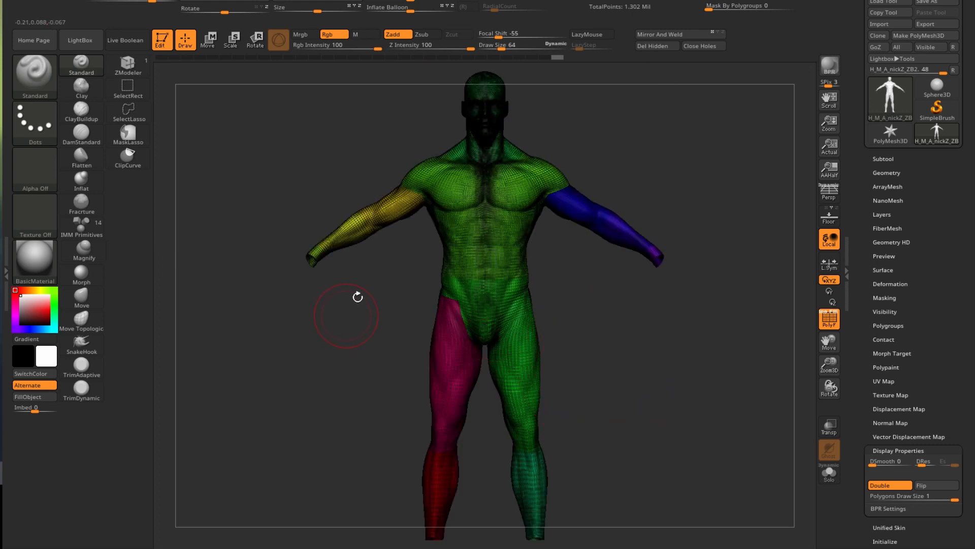
- Isolate the hands and feet with a SelectRect, merge them into one blue polygroup, and expand Tool > Geometry
{"action": "key", "text": "ctrl+shift"}
{"action": "mouse_move", "coordinate": [231, 286]}
{"action": "left_mouse_down", "text": "ctrl+shift"}
{"action": "mouse_move", "coordinate": [300, 330]}
{"action": "mouse_move", "coordinate": [172, 345]}
{"action": "mouse_move", "coordinate": [285, 398]}
{"action": "mouse_move", "coordinate": [305, 316]}
{"action": "left_mouse_up", "text": "ctrl+shift"}
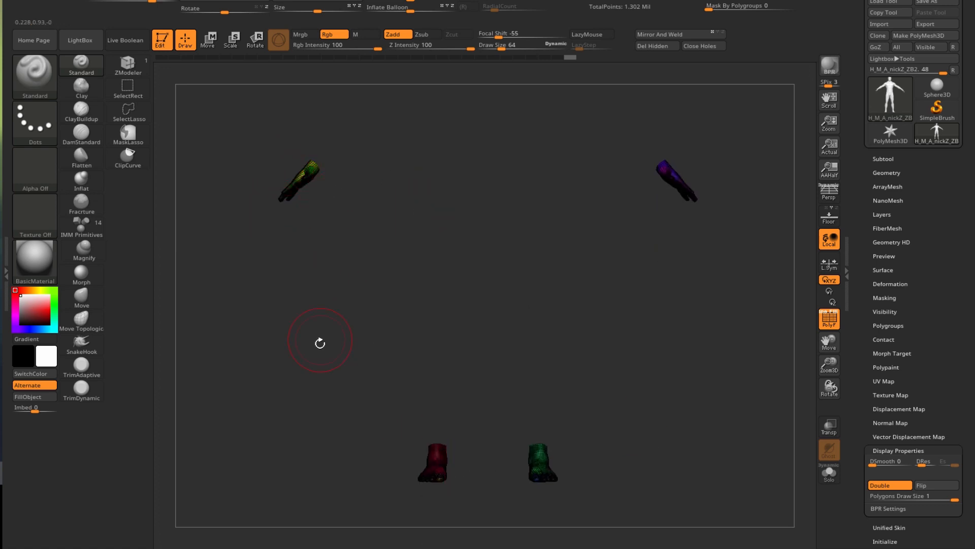
{"action": "key", "text": "ctrl+w"}
{"action": "key", "text": "ctrl+w"}
{"action": "key", "text": "ctrl+w"}
{"action": "key", "text": "ctrl+w"}
{"action": "key", "text": "ctrl+w"}
{"action": "key", "text": "ctrl+w"}
{"action": "key", "text": "ctrl+w"}
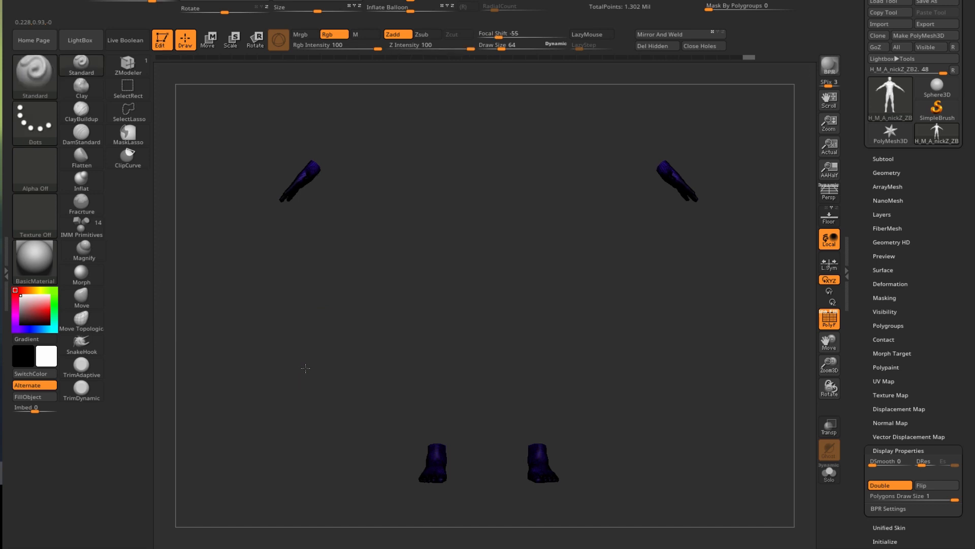
{"action": "left_click_drag", "start_coordinate": [305, 356], "coordinate": [313, 382]}
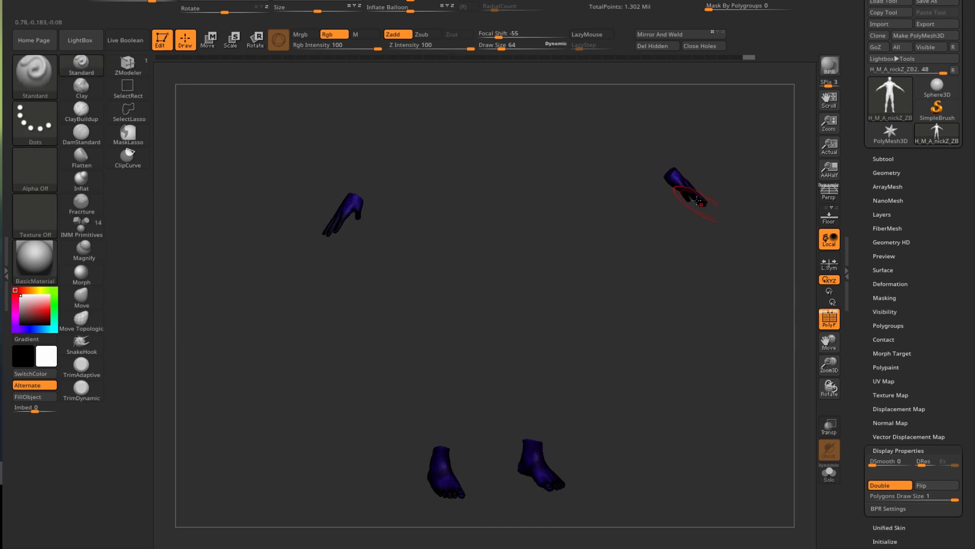
{"action": "left_click", "coordinate": [886, 173]}
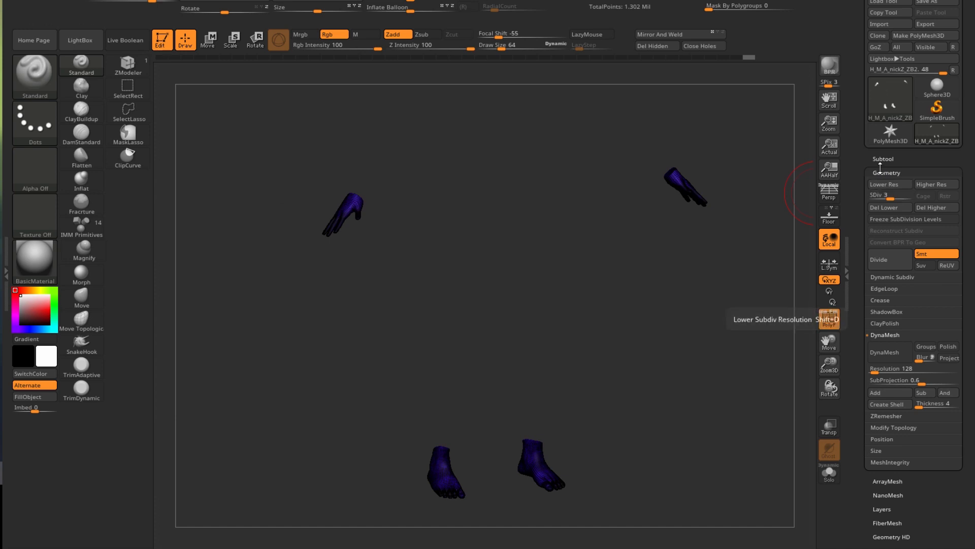
- Drop the mesh to subdivision level 1 and unhide the whole body
{"action": "left_click_drag", "start_coordinate": [884, 194], "coordinate": [866, 200]}
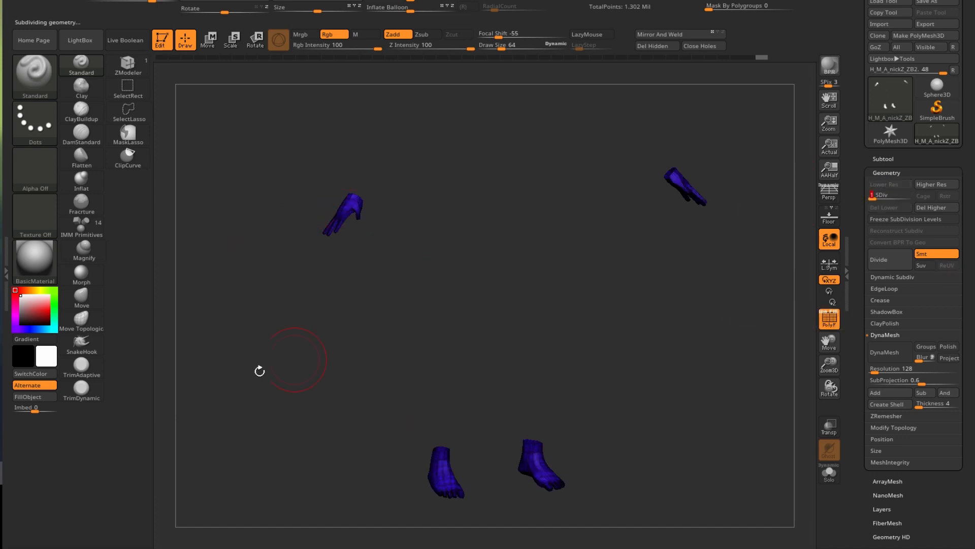
{"action": "key", "text": "ctrl"}
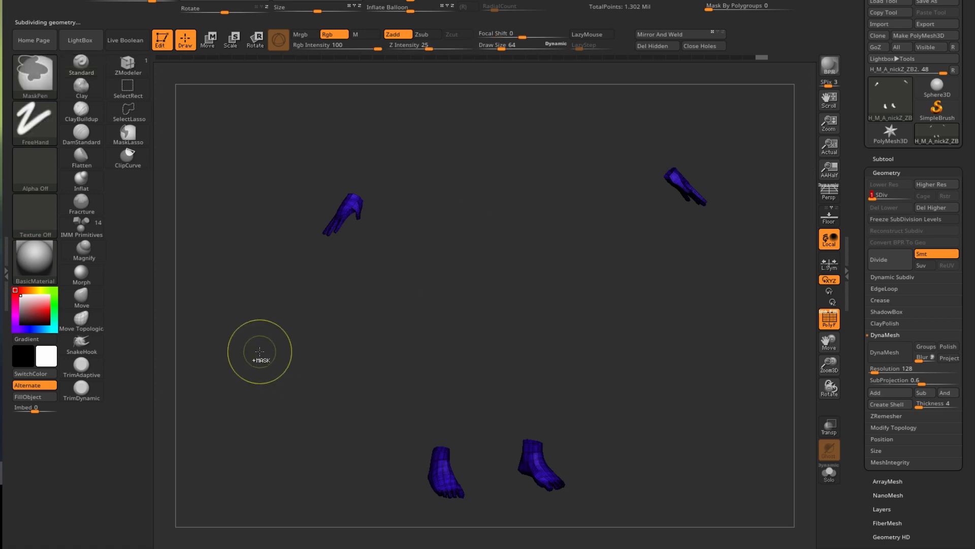
{"action": "key", "text": "ctrl+shift"}
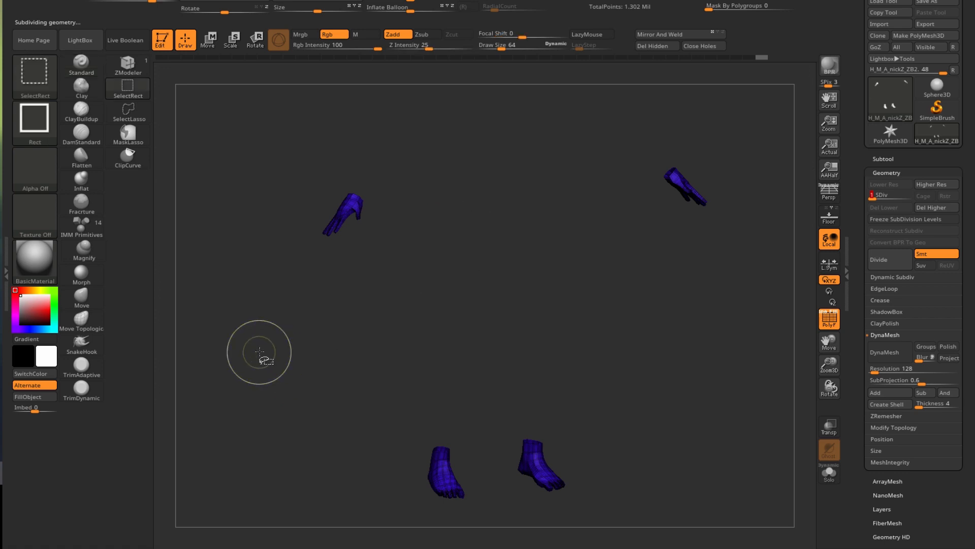
{"action": "left_click", "coordinate": [259, 352], "text": "ctrl+shift"}
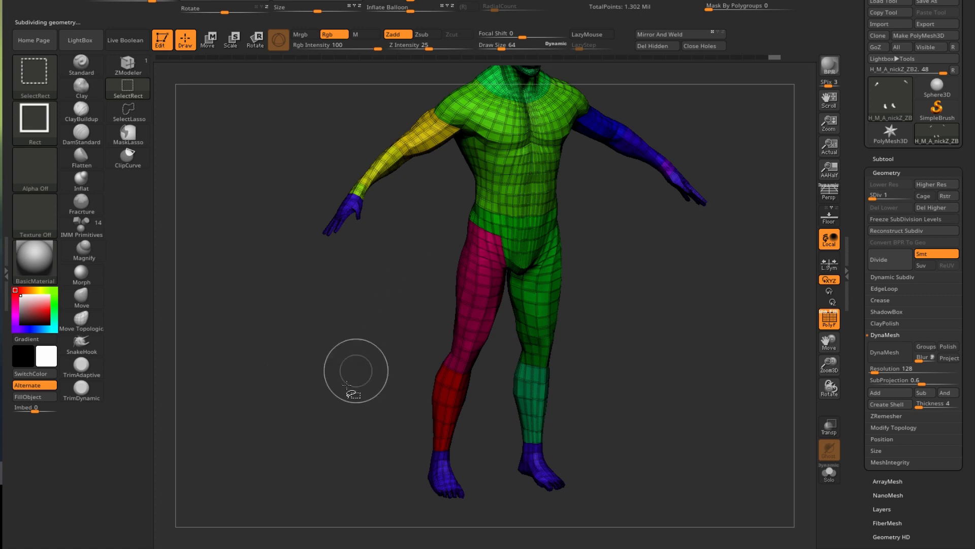
- Zoom in on the head and shoulders
{"action": "mouse_move", "coordinate": [379, 283]}
{"action": "left_mouse_down", "text": "alt"}
{"action": "mouse_move", "coordinate": [325, 384]}
{"action": "mouse_move", "coordinate": [315, 432]}
{"action": "left_mouse_up", "text": "alt"}
{"action": "left_click_drag", "start_coordinate": [380, 247], "coordinate": [397, 199], "text": "alt"}
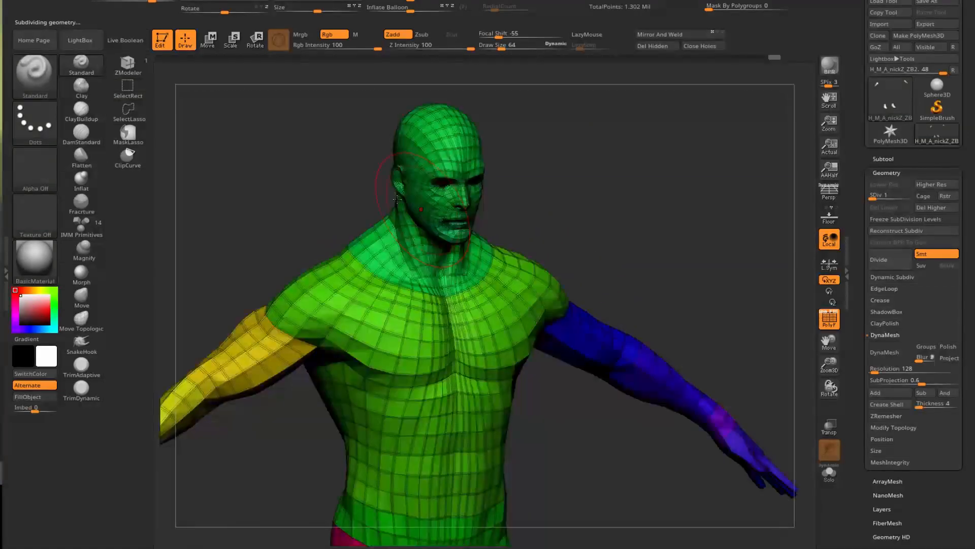
{"action": "right_click_drag", "start_coordinate": [398, 199], "coordinate": [397, 245], "text": "ctrl"}
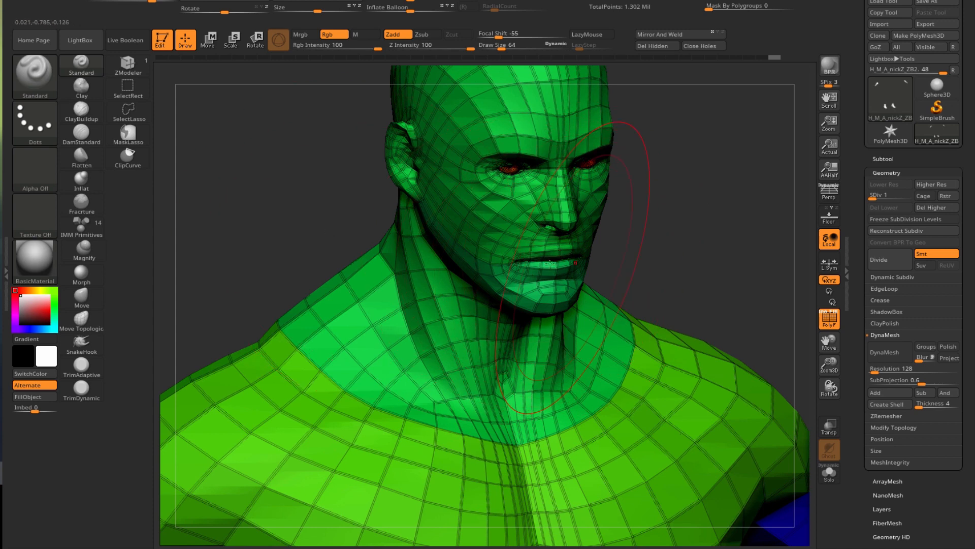
{"action": "key", "text": "ctrl"}
{"action": "key", "text": "ctrl+shift"}
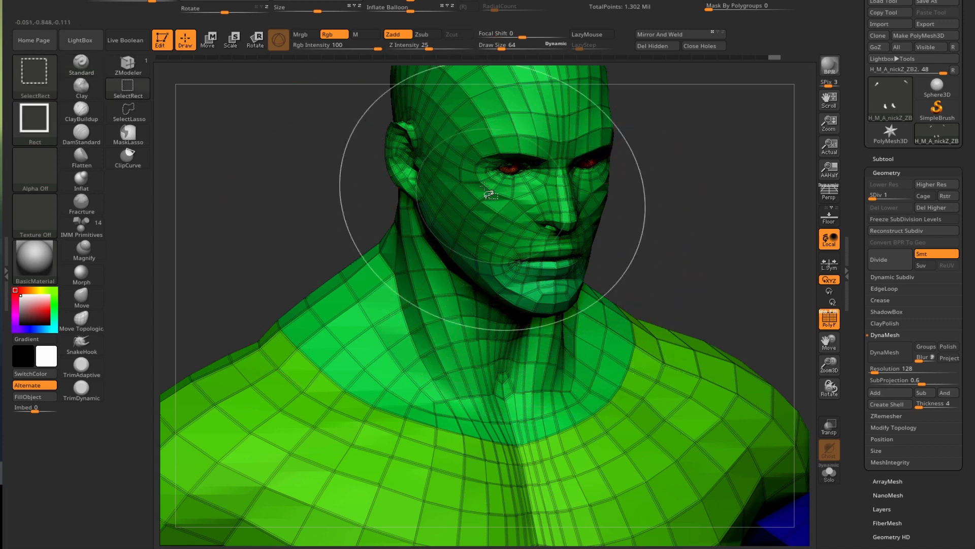
- Hide the head-and-neck polygroup and the green collar pieces around it
{"action": "left_click", "coordinate": [504, 112], "text": "ctrl+shift"}
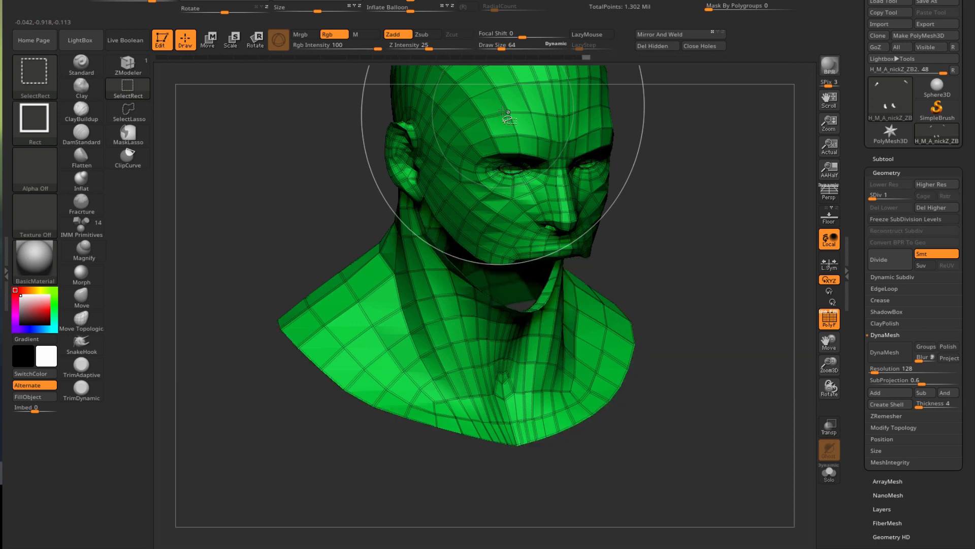
{"action": "left_click", "coordinate": [504, 112], "text": "ctrl+shift"}
{"action": "left_click_drag", "start_coordinate": [340, 202], "coordinate": [455, 205]}
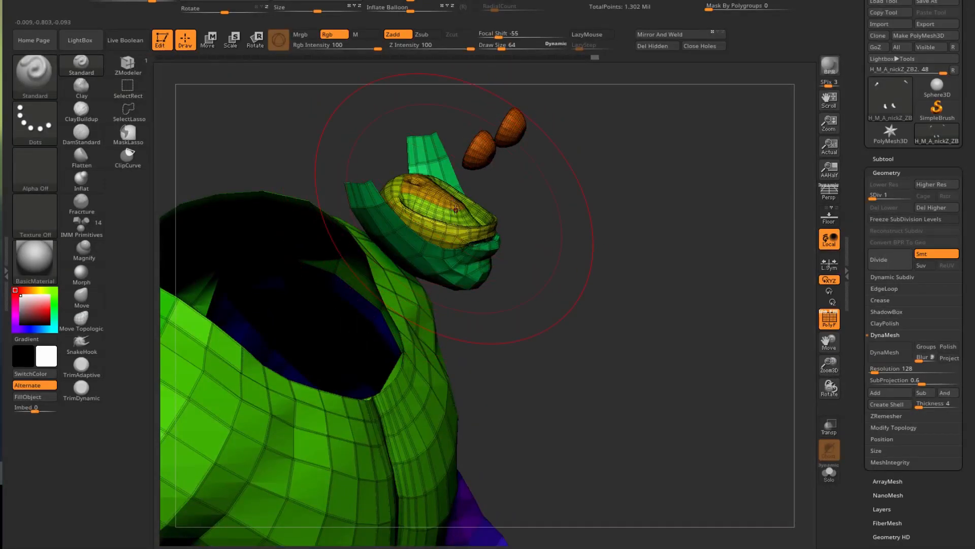
{"action": "key", "text": "ctrl+shift"}
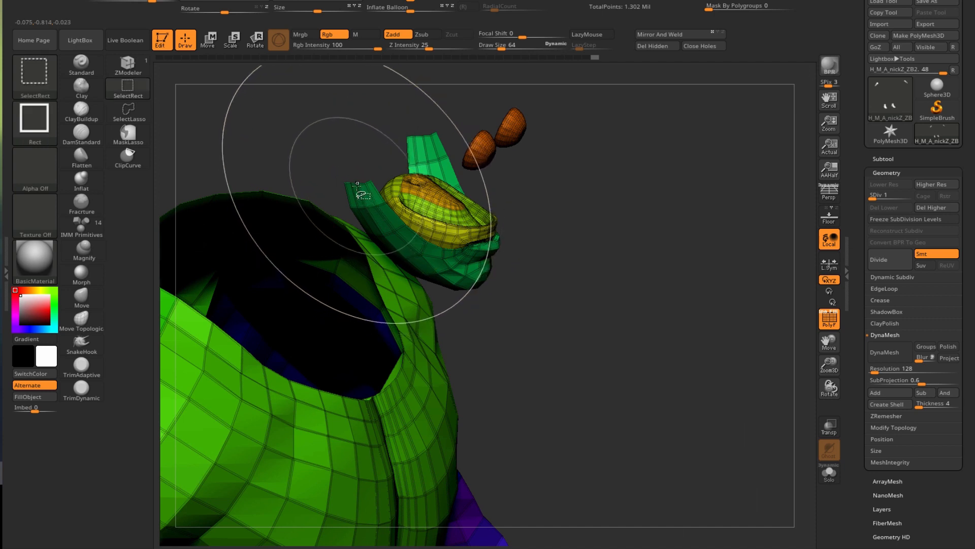
{"action": "left_click", "coordinate": [362, 194], "text": "ctrl+shift"}
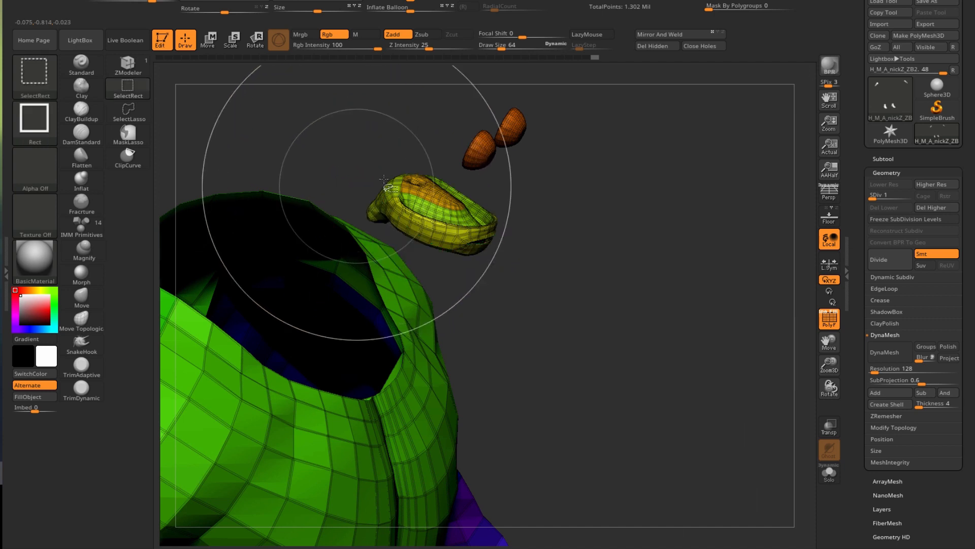
- Isolate the yellow inner mouth piece with a SelectRect, then hide it
{"action": "left_click_drag", "start_coordinate": [567, 316], "coordinate": [606, 346]}
{"action": "key", "text": "ctrl"}
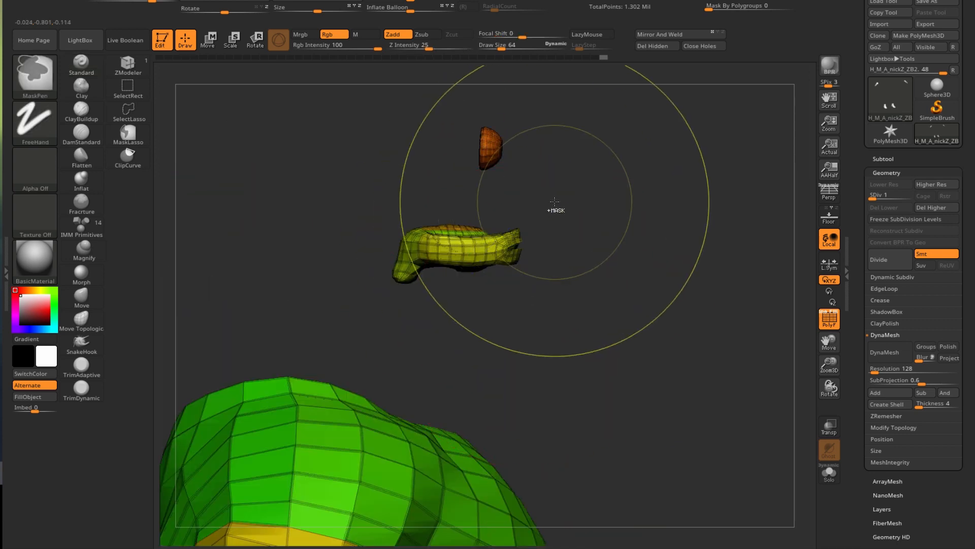
{"action": "key", "text": "ctrl+shift"}
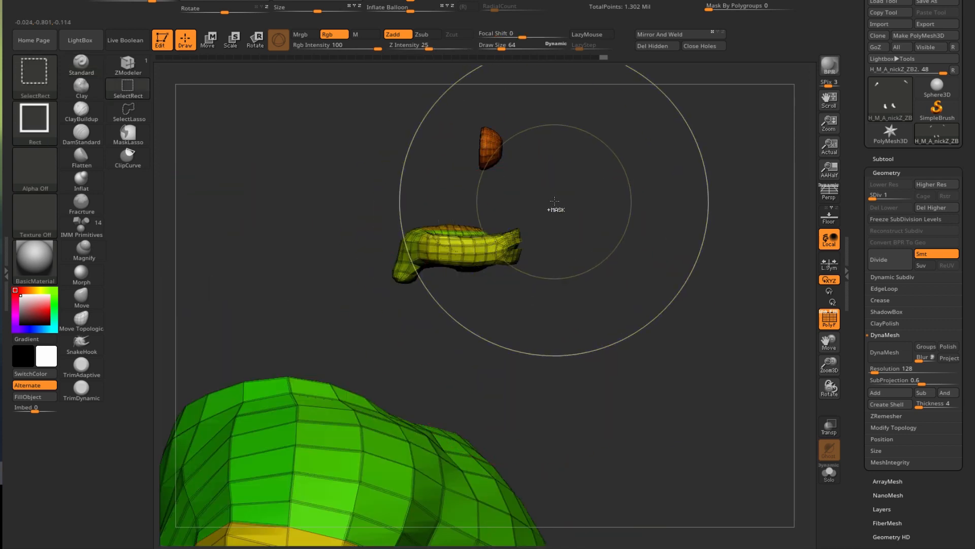
{"action": "mouse_move", "coordinate": [554, 201]}
{"action": "left_mouse_down", "text": "ctrl+shift"}
{"action": "mouse_move", "coordinate": [444, 279]}
{"action": "mouse_move", "coordinate": [354, 304]}
{"action": "mouse_move", "coordinate": [361, 323]}
{"action": "mouse_move", "coordinate": [371, 321]}
{"action": "left_mouse_up", "text": "ctrl+shift"}
{"action": "mouse_move", "coordinate": [611, 361]}
{"action": "left_mouse_down"}
{"action": "mouse_move", "coordinate": [549, 398]}
{"action": "mouse_move", "coordinate": [545, 335]}
{"action": "left_mouse_up"}
{"action": "key", "text": "ctrl+shift"}
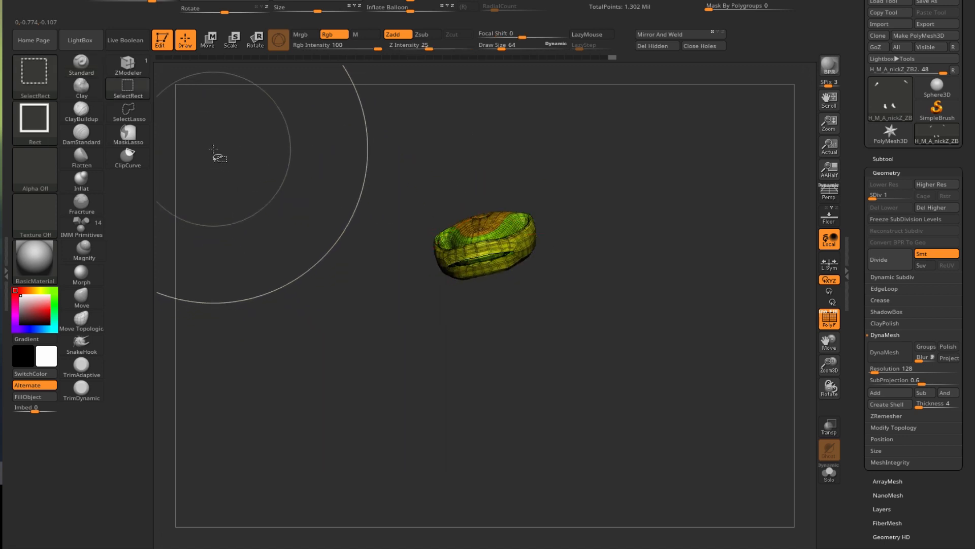
{"action": "left_click_drag", "start_coordinate": [213, 149], "coordinate": [294, 209], "text": "ctrl+shift"}
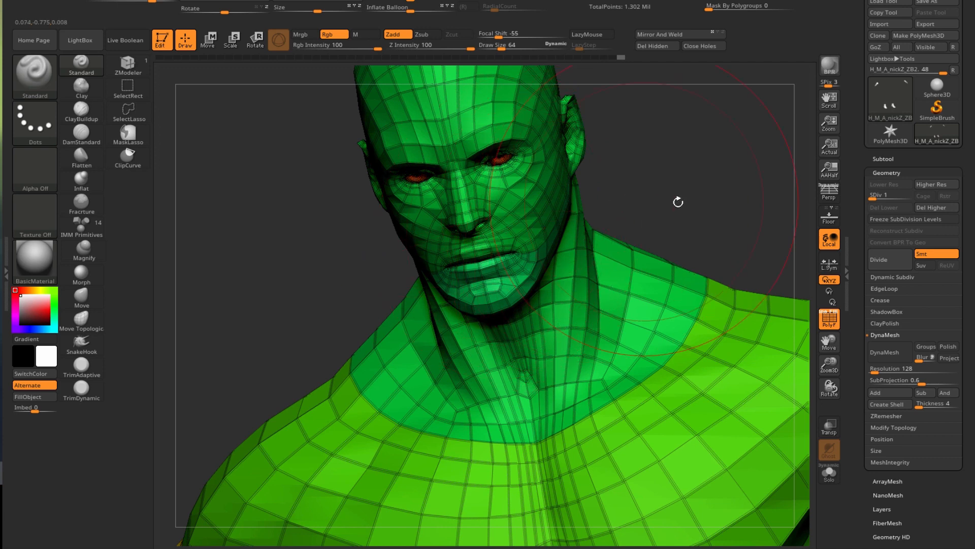
- Delete the hidden geometry with Modify Topology > Del Hidden and review the full figure
{"action": "left_click", "coordinate": [889, 425]}
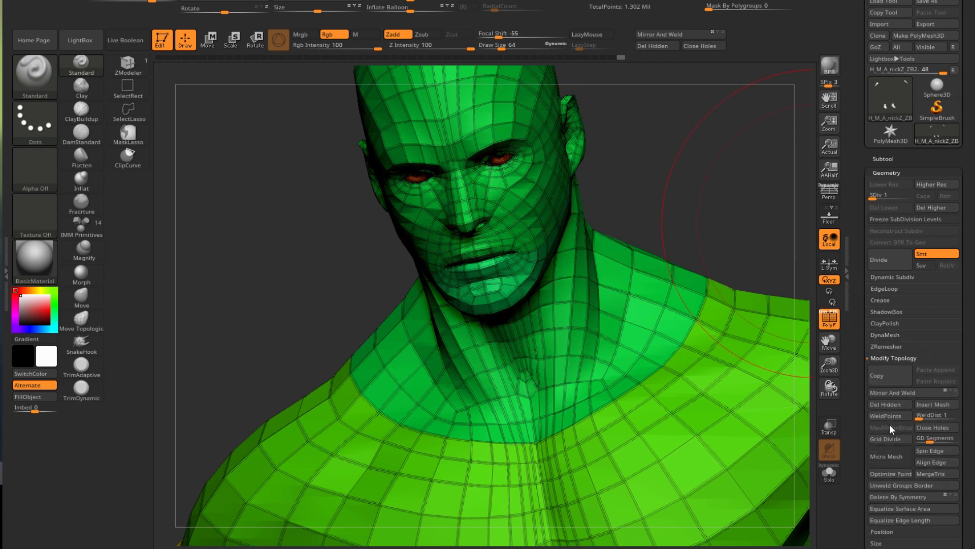
{"action": "left_click", "coordinate": [877, 406]}
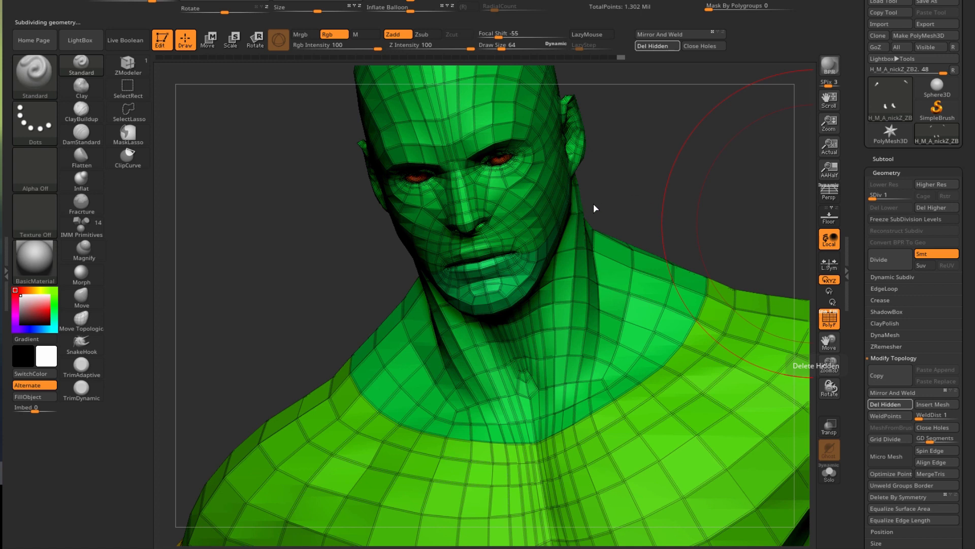
{"action": "left_click_drag", "start_coordinate": [239, 277], "coordinate": [325, 282]}
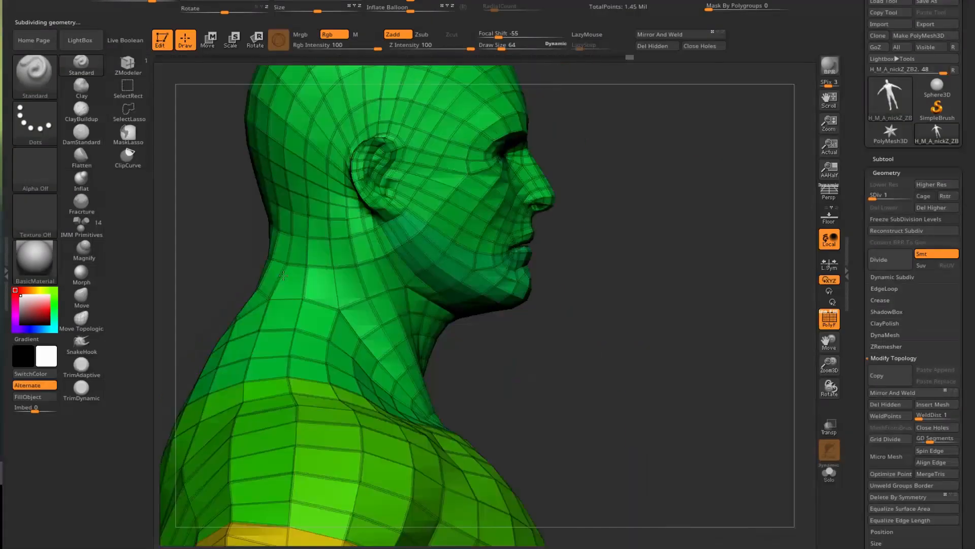
{"action": "left_click_drag", "start_coordinate": [581, 340], "coordinate": [367, 395], "text": "shift"}
{"action": "left_click_drag", "start_coordinate": [281, 378], "coordinate": [305, 165], "text": "alt"}
{"action": "left_click_drag", "start_coordinate": [352, 433], "coordinate": [350, 356], "text": "alt"}
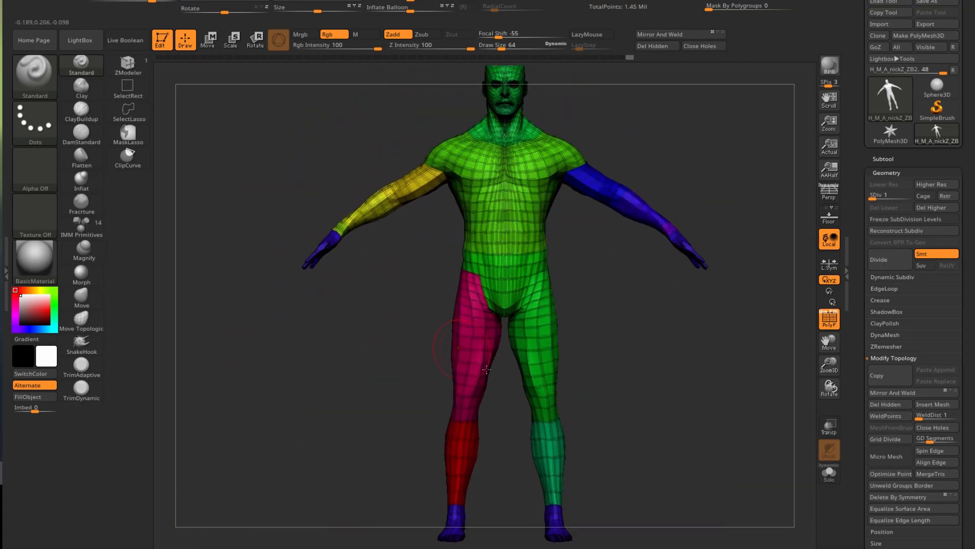
- Isolate both thighs and lower legs and merge them into one purple polygroup
{"action": "key", "text": "ctrl+shift"}
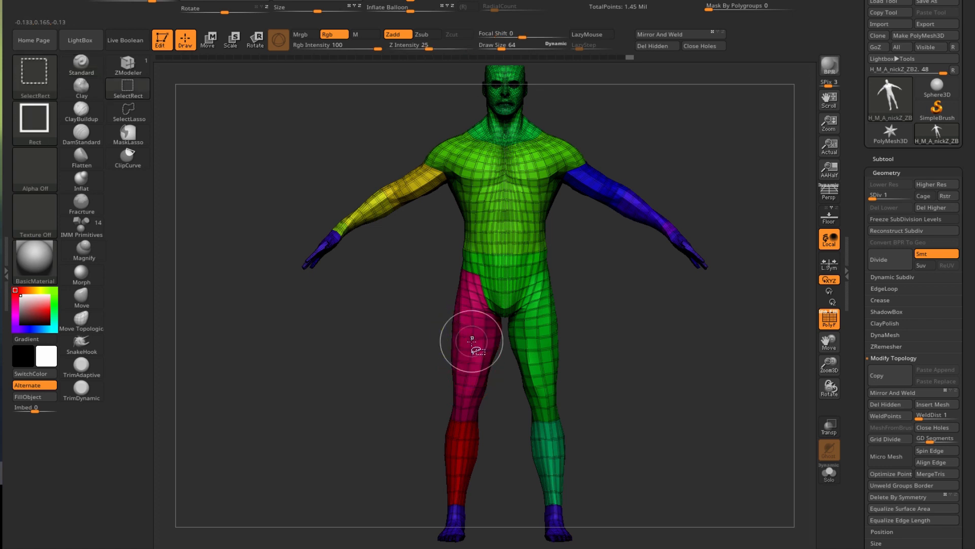
{"action": "left_click", "coordinate": [472, 339], "text": "ctrl+shift"}
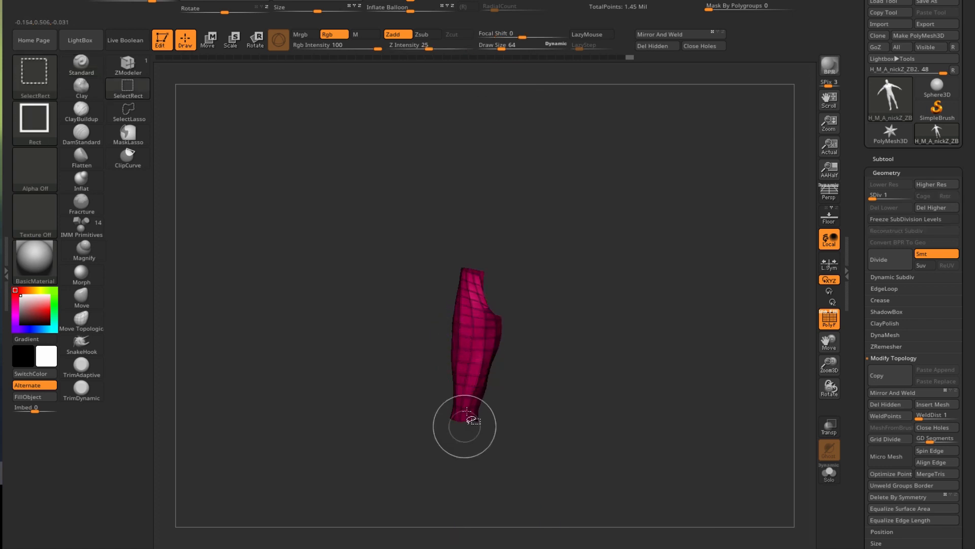
{"action": "left_click", "coordinate": [467, 348], "text": "ctrl+shift"}
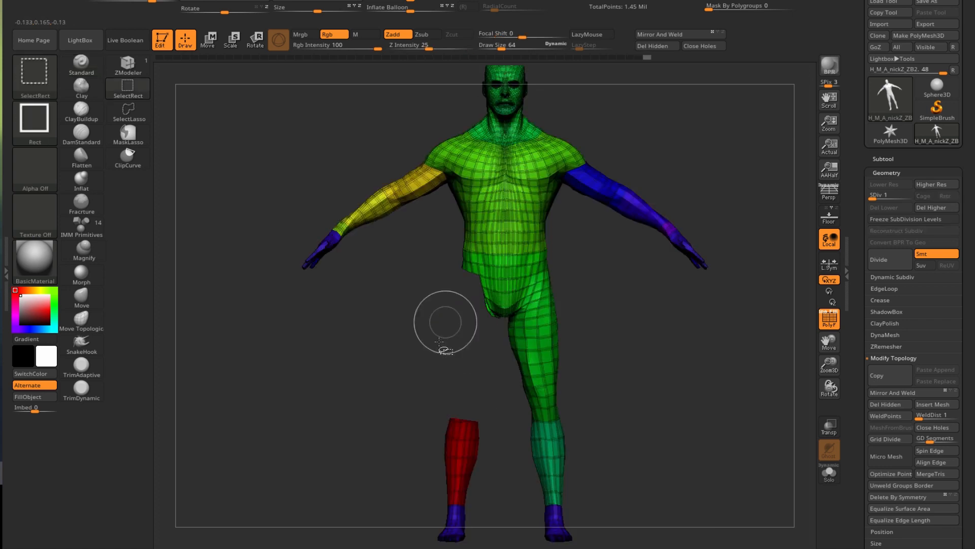
{"action": "left_click", "coordinate": [458, 453], "text": "ctrl+alt+shift"}
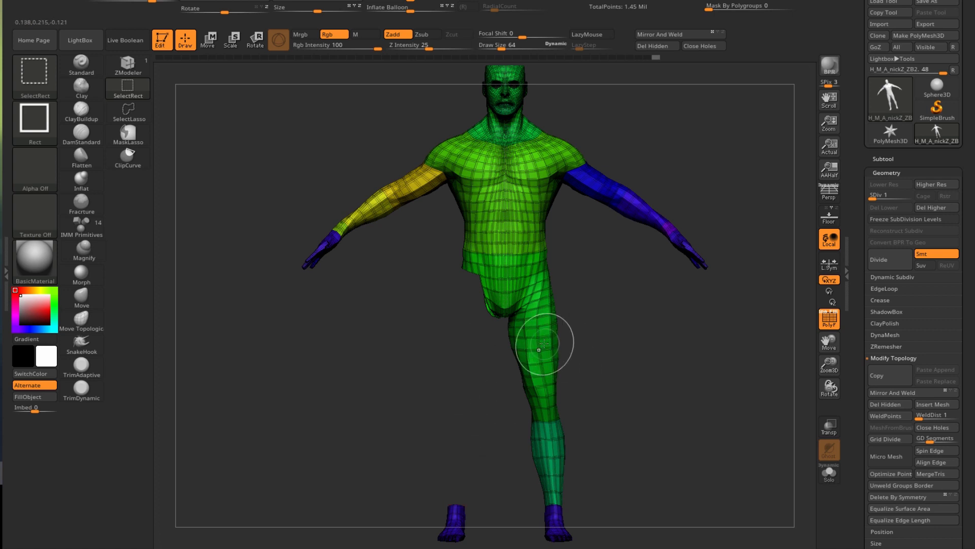
{"action": "left_click", "coordinate": [559, 342], "text": "ctrl+alt+shift"}
{"action": "left_click", "coordinate": [551, 456], "text": "ctrl+alt+shift"}
{"action": "left_click_drag", "start_coordinate": [224, 322], "coordinate": [326, 416], "text": "ctrl+shift"}
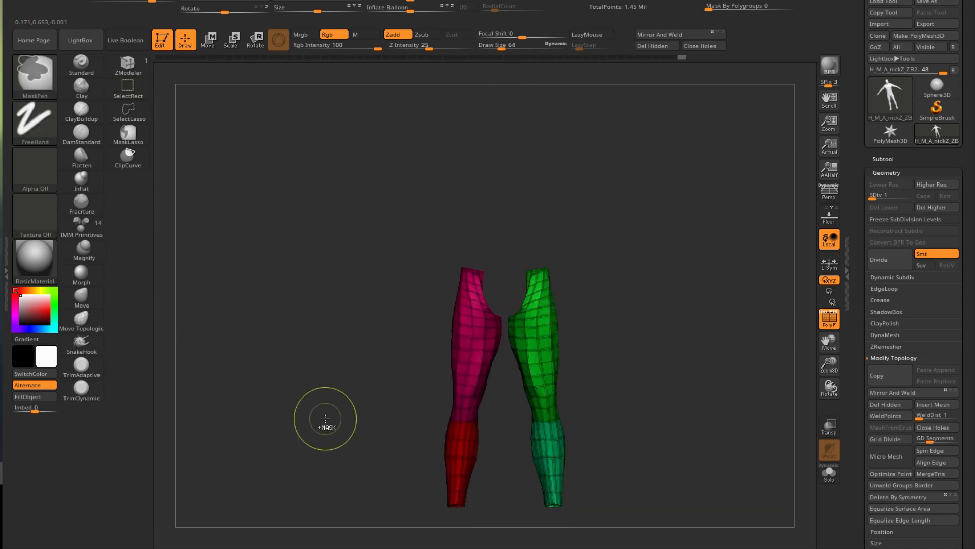
{"action": "key", "text": "ctrl+w"}
{"action": "key", "text": "ctrl+w"}
{"action": "key", "text": "ctrl+w"}
{"action": "key", "text": "ctrl+w"}
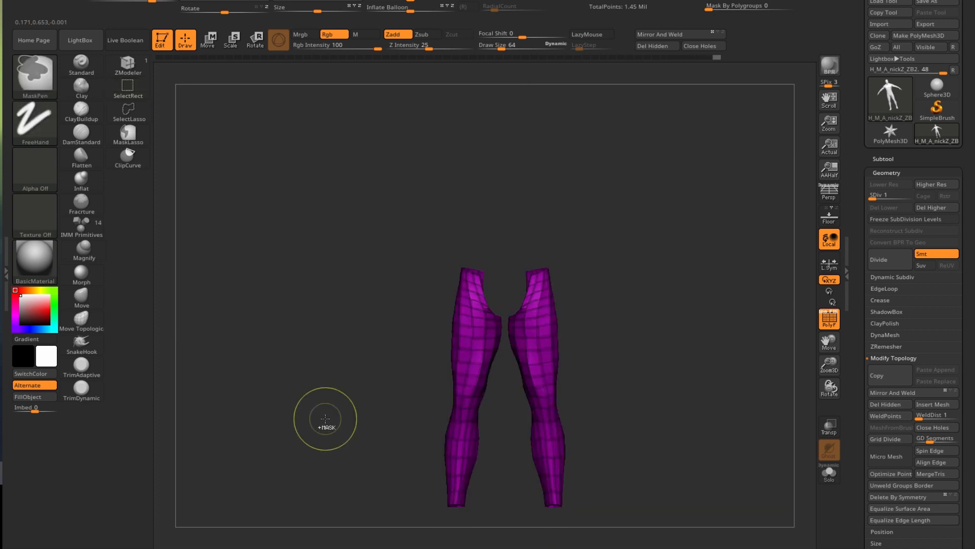
- Unhide the body, then hide the torso and the pelvis belt section
{"action": "key", "text": "ctrl+shift"}
{"action": "left_click", "coordinate": [254, 329], "text": "ctrl+shift"}
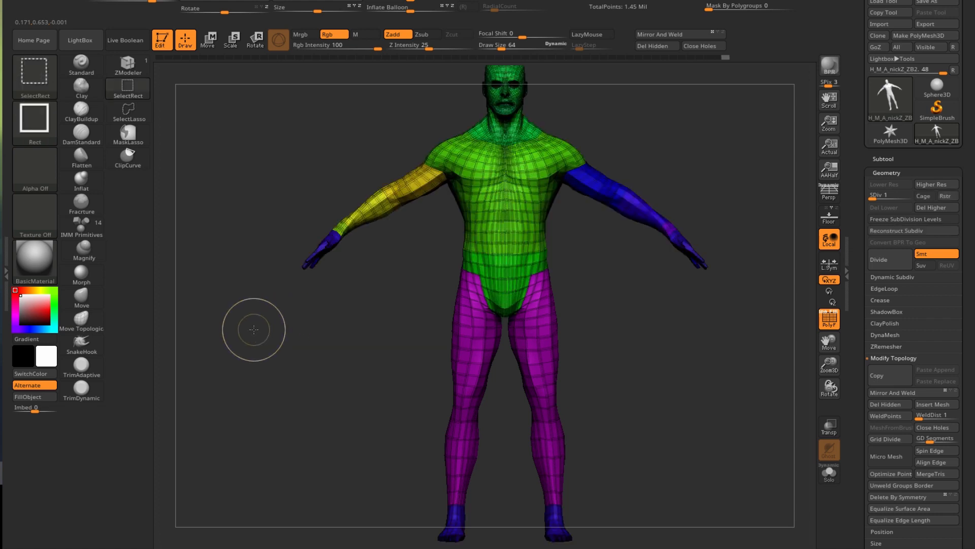
{"action": "left_click", "coordinate": [504, 206], "text": "ctrl+shift"}
{"action": "left_click", "coordinate": [499, 206], "text": "ctrl+shift"}
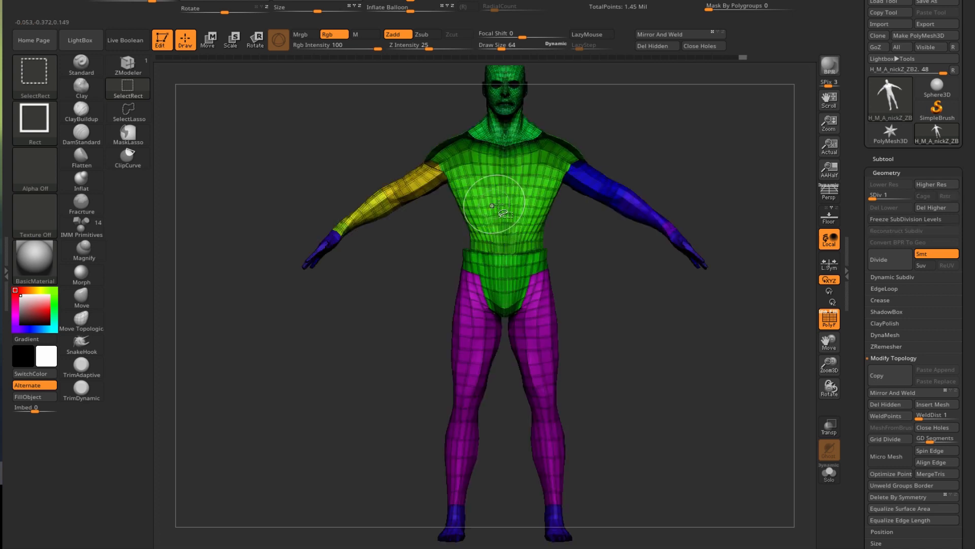
{"action": "left_click", "coordinate": [501, 262], "text": "ctrl+shift"}
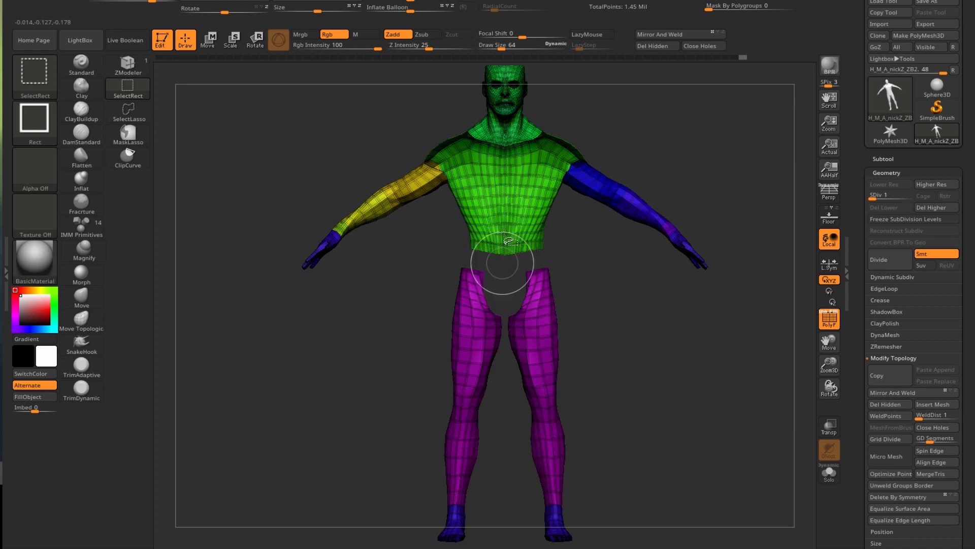
- Isolate the chest, waist and belt, group them into one violet polygroup, and unhide all
{"action": "left_click", "coordinate": [504, 175], "text": "ctrl+shift"}
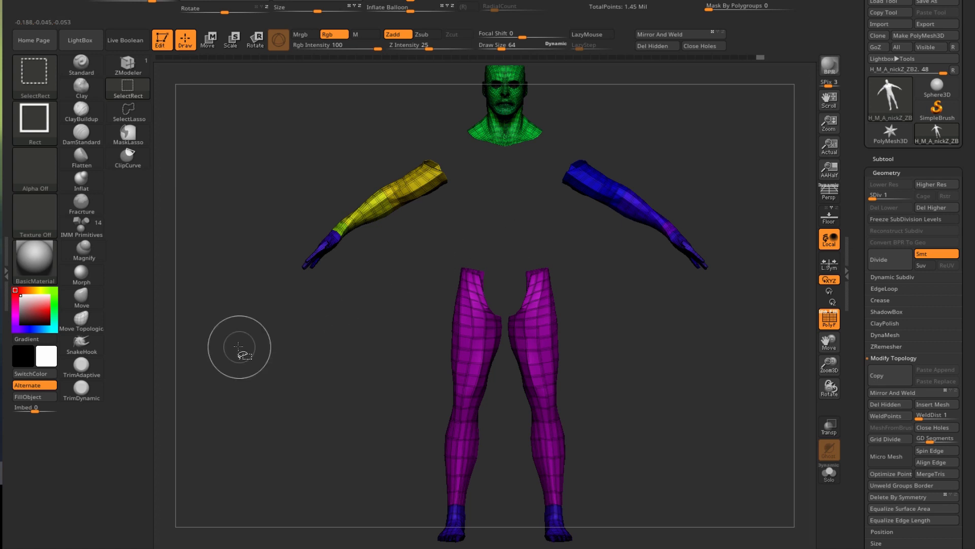
{"action": "left_click", "coordinate": [301, 412], "text": "ctrl+shift"}
{"action": "key", "text": "ctrl+w"}
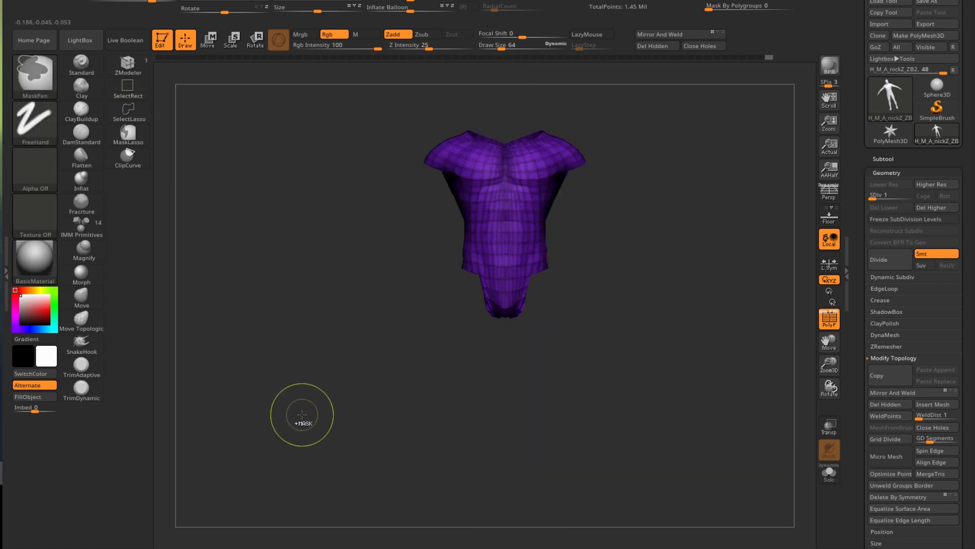
{"action": "left_click", "coordinate": [248, 315], "text": "ctrl+shift"}
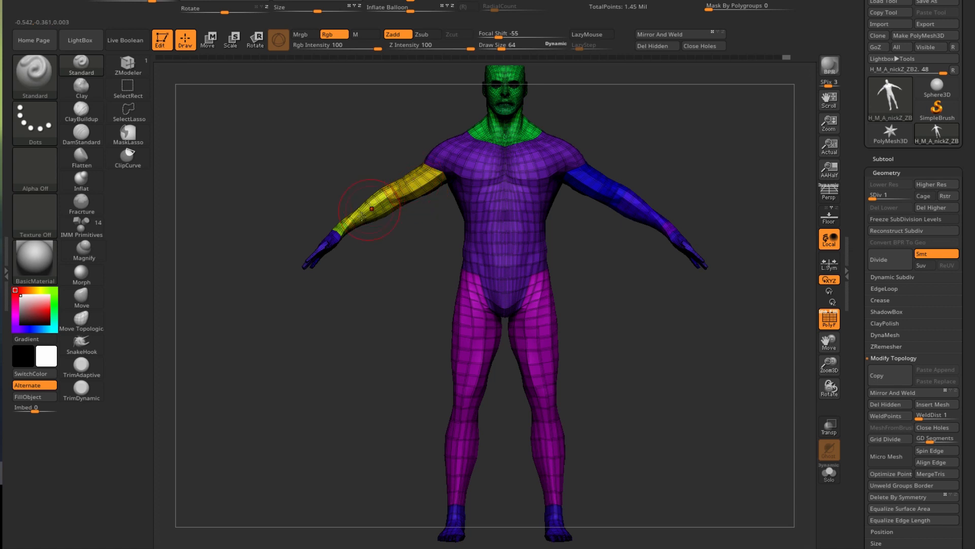
- Isolate both upper arms and forearms, merge them into one green polygroup, and unhide the figure
{"action": "left_click", "coordinate": [418, 187], "text": "ctrl+shift"}
{"action": "left_click", "coordinate": [409, 191], "text": "ctrl+shift"}
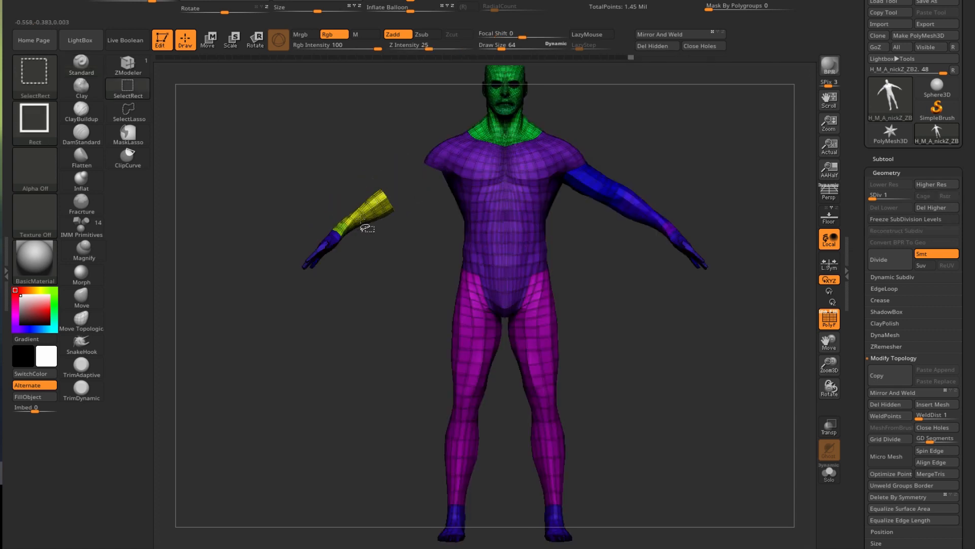
{"action": "left_click", "coordinate": [343, 226], "text": "ctrl+shift"}
{"action": "left_click", "coordinate": [605, 192], "text": "ctrl+shift"}
{"action": "left_click", "coordinate": [648, 216], "text": "ctrl+shift"}
{"action": "left_click_drag", "start_coordinate": [300, 396], "coordinate": [305, 407], "text": "ctrl+shift"}
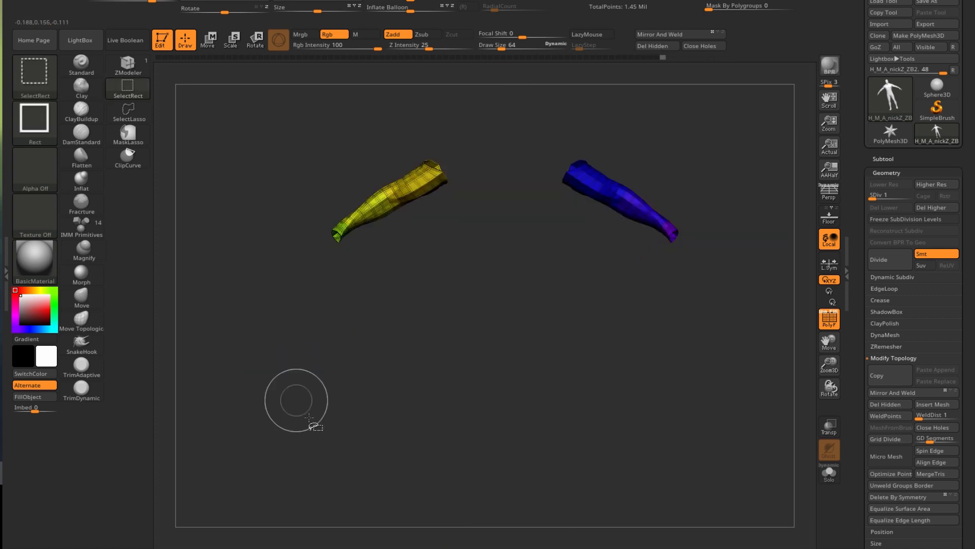
{"action": "key", "text": "ctrl+w"}
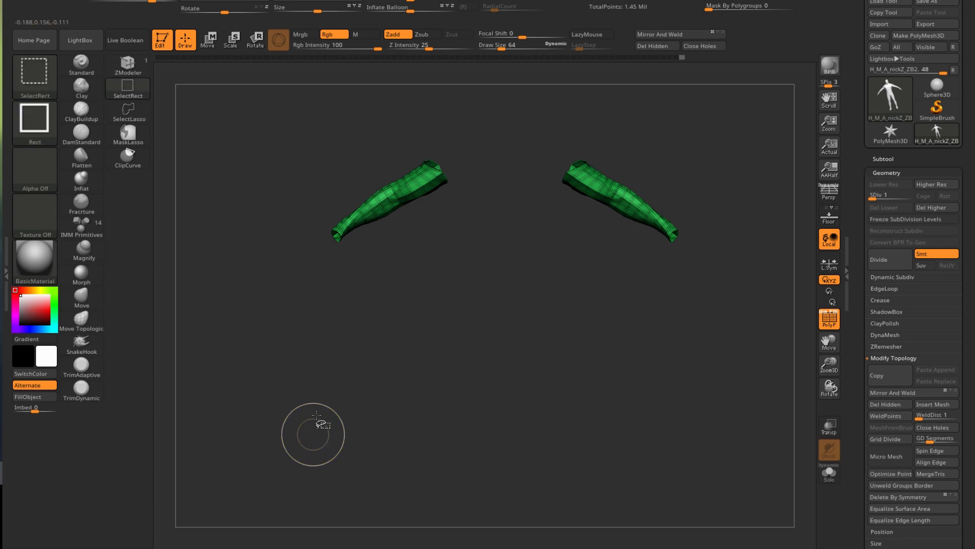
{"action": "left_click", "coordinate": [245, 353], "text": "ctrl+shift"}
{"action": "left_click_drag", "start_coordinate": [327, 335], "coordinate": [307, 430], "text": "alt"}
{"action": "scroll", "coordinate": [480, 222], "scroll_direction": "up", "scroll_amount": 2}
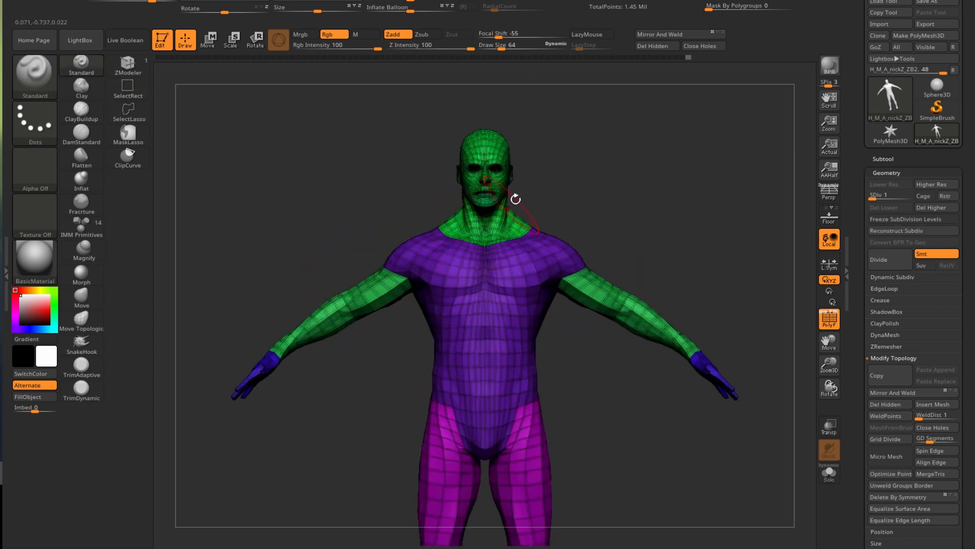
- Hide the legs, torso and arms, then restore the whole body in a three-quarter view
{"action": "left_click_drag", "start_coordinate": [316, 458], "coordinate": [307, 313], "text": "alt"}
{"action": "scroll", "coordinate": [307, 313], "scroll_direction": "down", "scroll_amount": 2}
{"action": "left_click", "coordinate": [445, 317], "text": "ctrl+shift"}
{"action": "left_click", "coordinate": [454, 305], "text": "ctrl+shift"}
{"action": "left_click", "coordinate": [469, 200], "text": "ctrl+shift"}
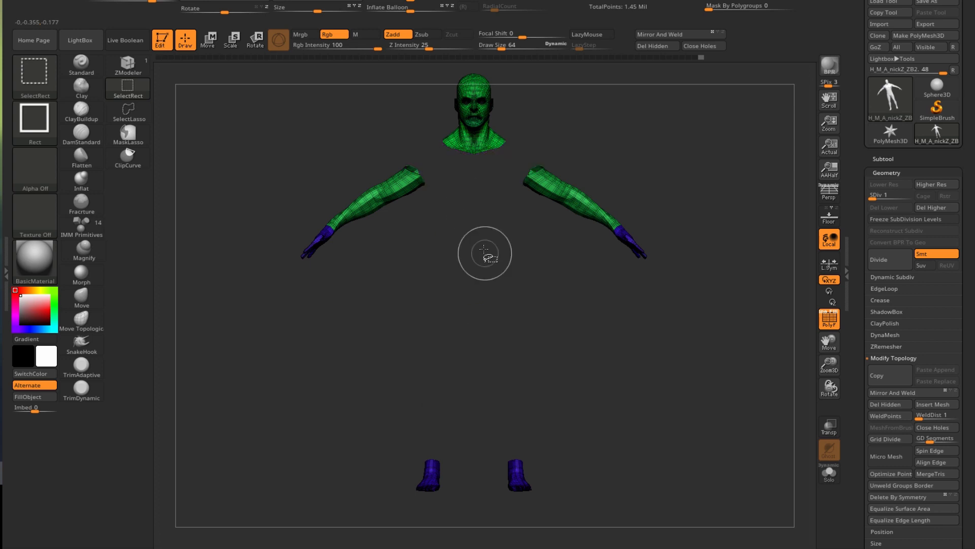
{"action": "left_click", "coordinate": [407, 196], "text": "ctrl+shift"}
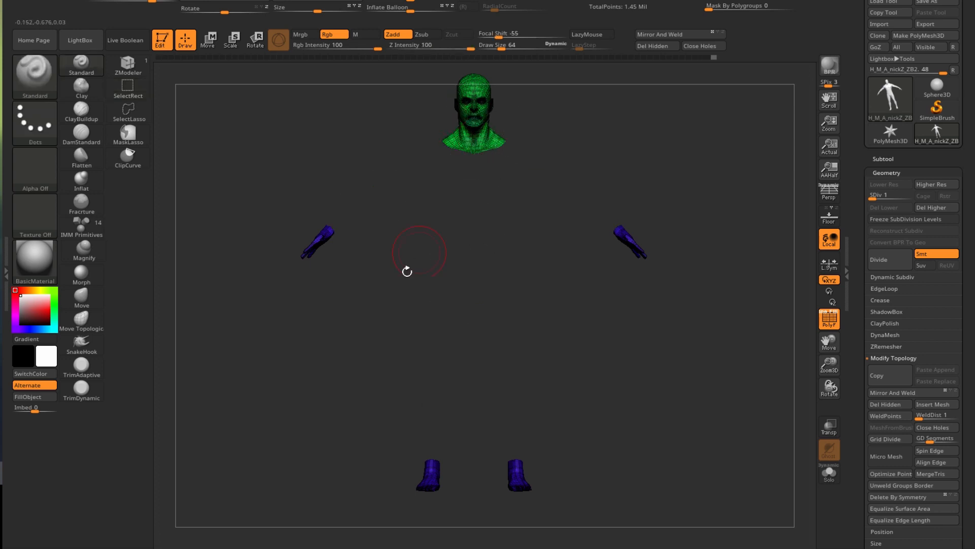
{"action": "left_click", "coordinate": [414, 290], "text": "ctrl+shift"}
{"action": "mouse_move", "coordinate": [342, 352]}
{"action": "left_mouse_down"}
{"action": "mouse_move", "coordinate": [370, 363]}
{"action": "mouse_move", "coordinate": [348, 366]}
{"action": "left_mouse_up"}
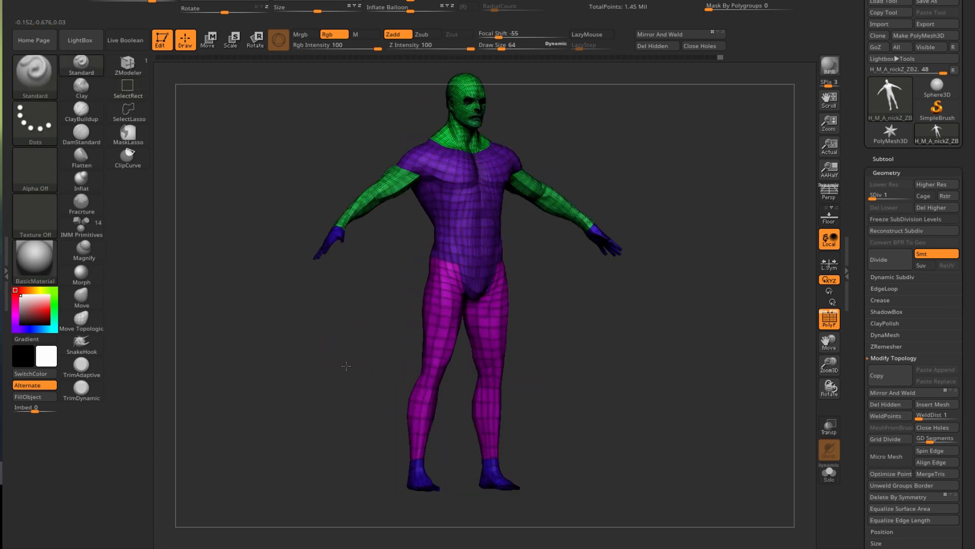
- Hide the hands, feet, arms, torso and legs, group the remaining head, then unhide all
{"action": "left_click", "coordinate": [329, 236], "text": "ctrl+shift"}
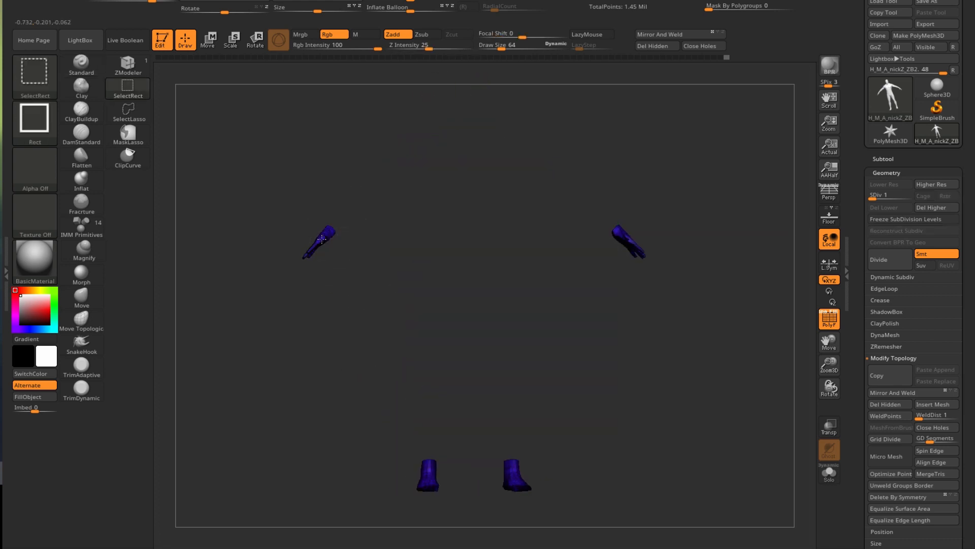
{"action": "left_click", "coordinate": [328, 239], "text": "ctrl+shift"}
{"action": "left_click", "coordinate": [358, 209], "text": "ctrl+shift"}
{"action": "left_click", "coordinate": [445, 179], "text": "ctrl+shift"}
{"action": "left_click", "coordinate": [448, 337], "text": "ctrl+shift"}
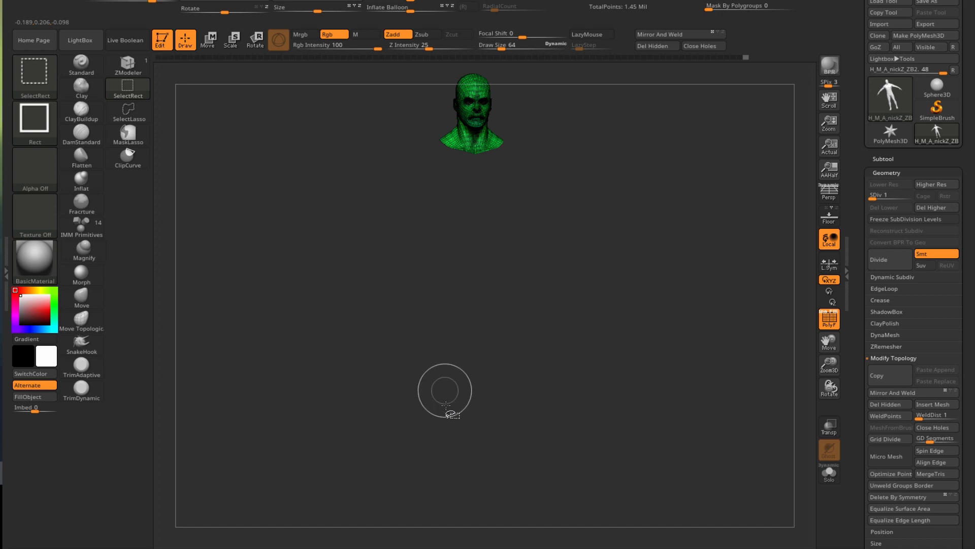
{"action": "key", "text": "ctrl+w"}
{"action": "key", "text": "ctrl+w"}
{"action": "key", "text": "ctrl+w"}
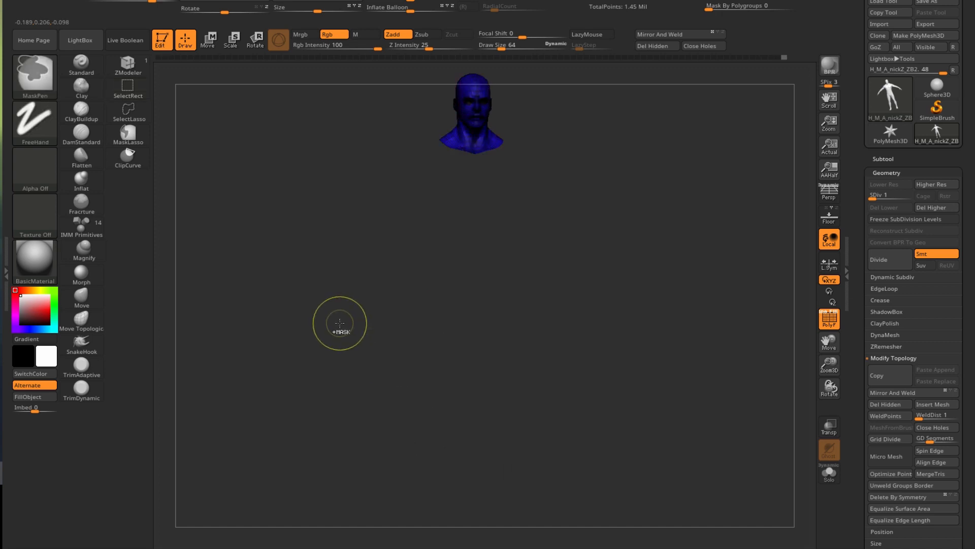
{"action": "left_click", "coordinate": [269, 206], "text": "ctrl+shift"}
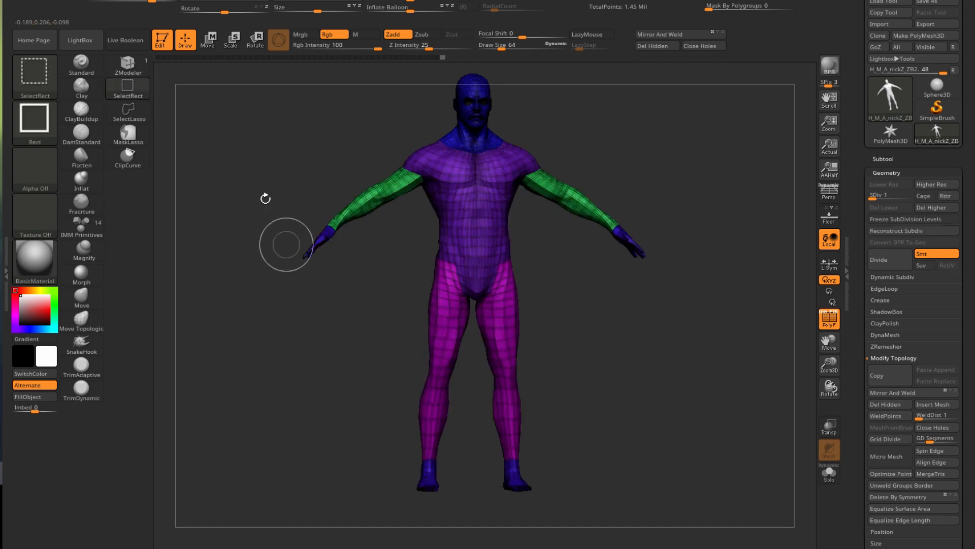
- Turn the figure to a side view and zoom until the head fills the frame
{"action": "left_click_drag", "start_coordinate": [225, 209], "coordinate": [249, 218], "text": "shift"}
{"action": "left_click_drag", "start_coordinate": [278, 186], "coordinate": [281, 373], "text": "alt"}
{"action": "left_click_drag", "start_coordinate": [452, 244], "coordinate": [392, 304], "text": "alt"}
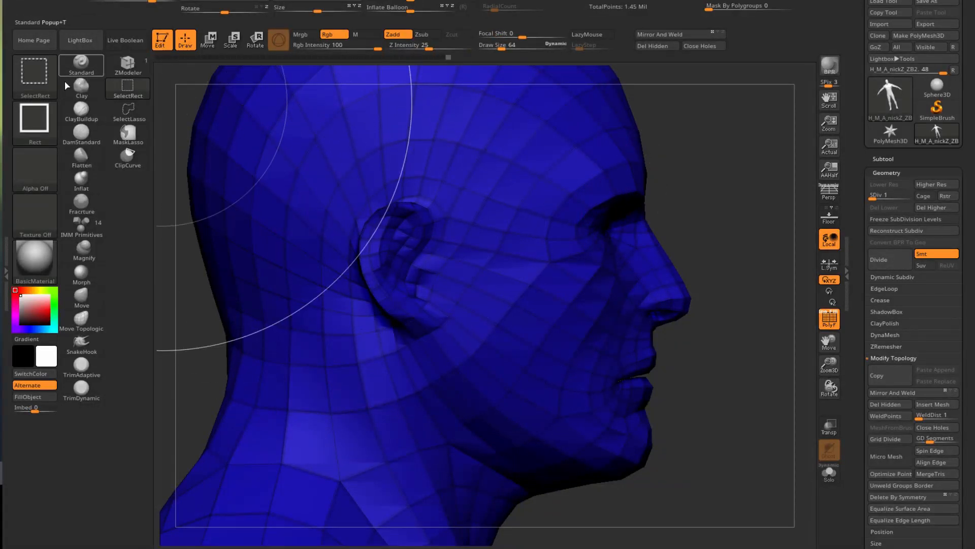
- Switch to the SelectLasso brush and outline the face from brow to chin
{"action": "mouse_move", "coordinate": [31, 71]}
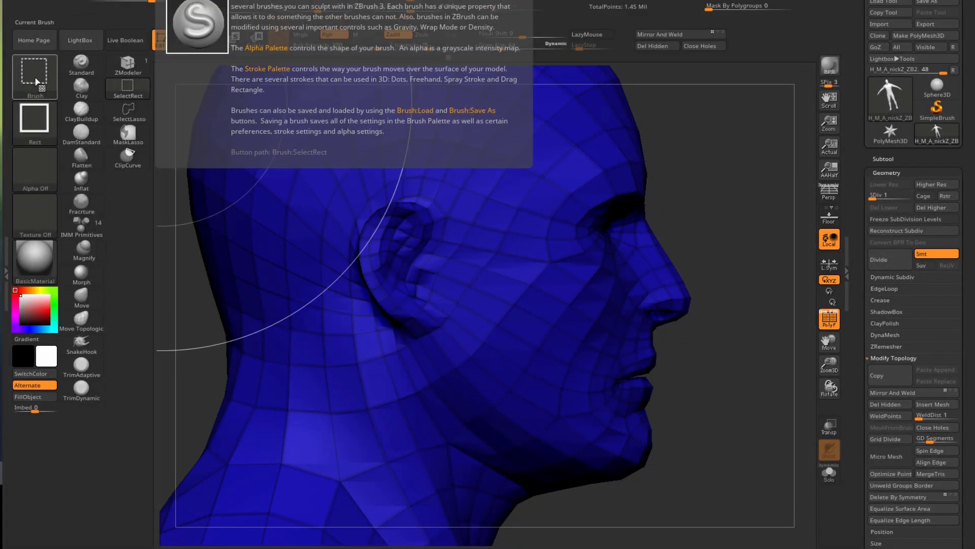
{"action": "left_click", "coordinate": [36, 81]}
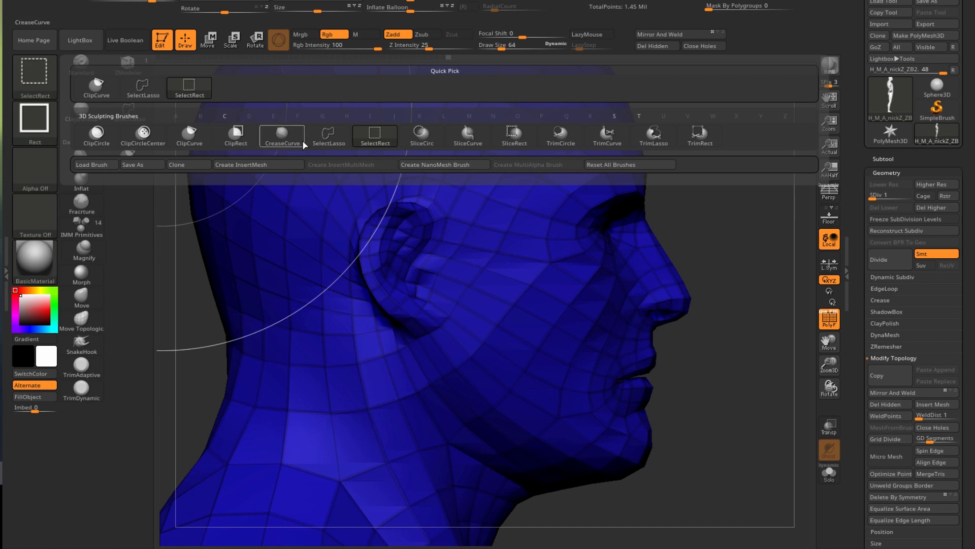
{"action": "left_click", "coordinate": [325, 143]}
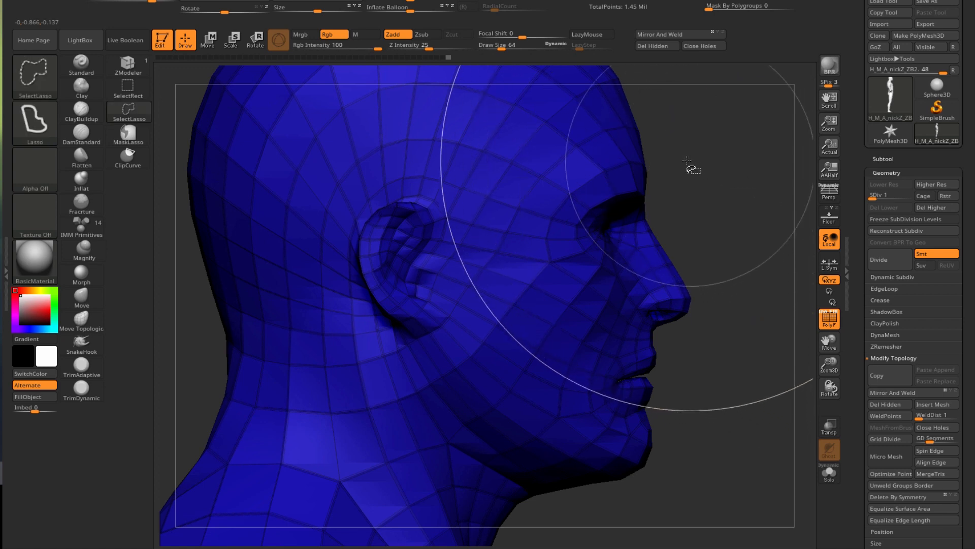
{"action": "left_click_drag", "start_coordinate": [676, 140], "coordinate": [676, 141], "text": "ctrl+shift"}
{"action": "mouse_move", "coordinate": [597, 147]}
{"action": "left_mouse_down", "text": "ctrl+shift"}
{"action": "mouse_move", "coordinate": [545, 189]}
{"action": "mouse_move", "coordinate": [522, 243]}
{"action": "mouse_move", "coordinate": [532, 271]}
{"action": "mouse_move", "coordinate": [607, 321]}
{"action": "left_mouse_up", "text": "ctrl+shift"}
{"action": "mouse_move", "coordinate": [581, 394]}
{"action": "left_mouse_down", "text": "ctrl+shift"}
{"action": "mouse_move", "coordinate": [586, 421]}
{"action": "mouse_move", "coordinate": [637, 447]}
{"action": "mouse_move", "coordinate": [752, 386]}
{"action": "mouse_move", "coordinate": [758, 261]}
{"action": "left_mouse_up", "text": "ctrl+shift"}
- Isolate the lassoed face, clear its mask, and make it its own green polygroup
{"action": "left_click_drag", "start_coordinate": [431, 325], "coordinate": [501, 321]}
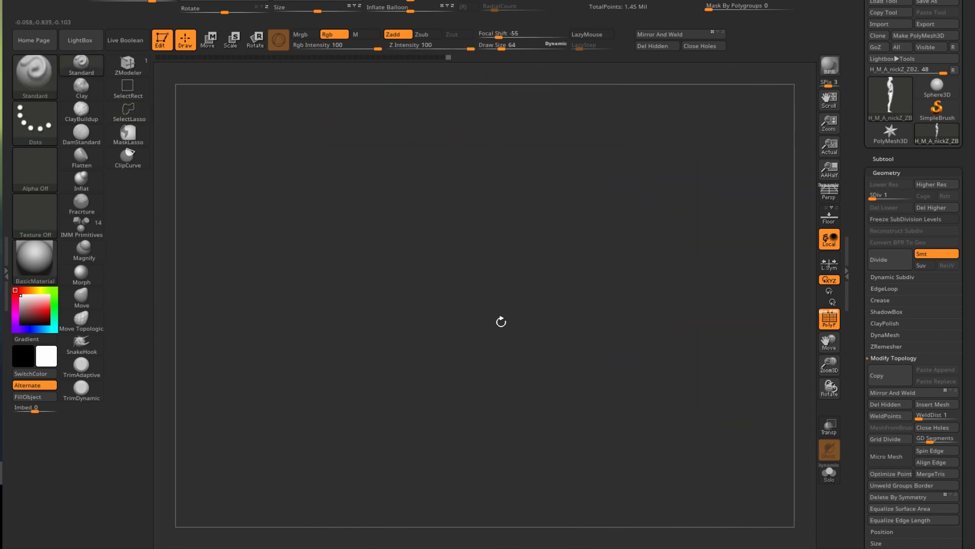
{"action": "key", "text": "f"}
{"action": "key", "text": "f"}
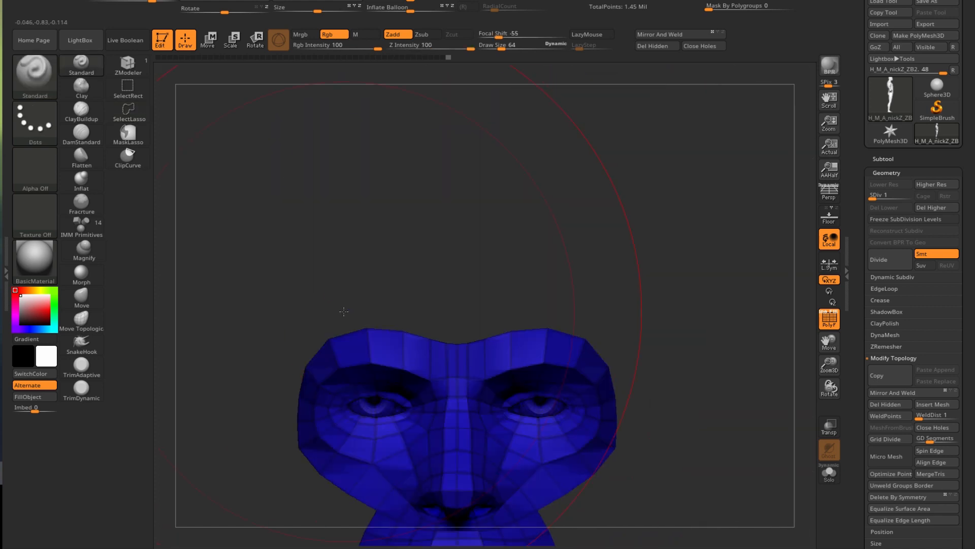
{"action": "left_click_drag", "start_coordinate": [220, 325], "coordinate": [274, 87], "text": "alt"}
{"action": "left_click_drag", "start_coordinate": [286, 244], "coordinate": [302, 138], "text": "alt"}
{"action": "key", "text": "ctrl"}
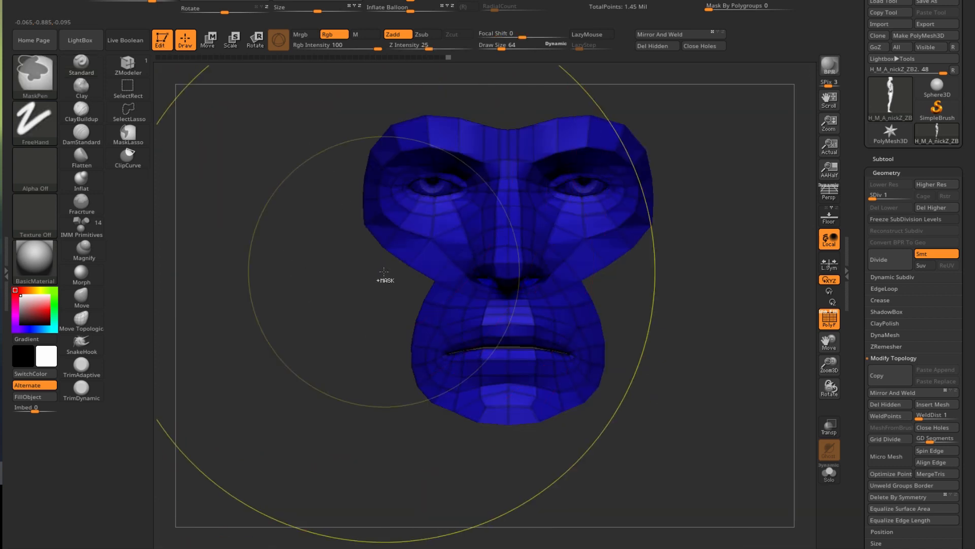
{"action": "left_click", "coordinate": [384, 272], "text": "ctrl"}
{"action": "key", "text": "ctrl+w"}
- Unhide the rest of the head and frame the whole body with F
{"action": "key", "text": "ctrl+shift"}
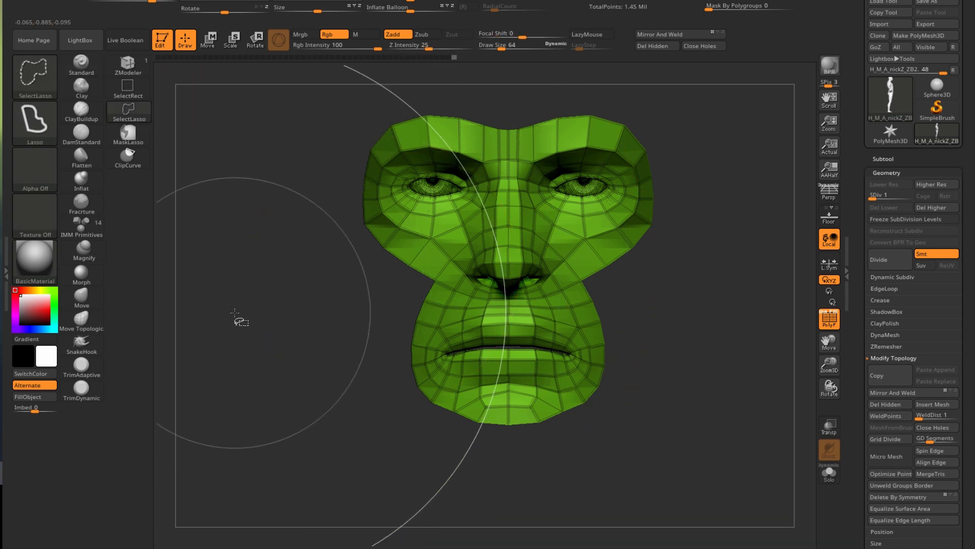
{"action": "left_click", "coordinate": [235, 313], "text": "ctrl+shift"}
{"action": "mouse_move", "coordinate": [234, 313]}
{"action": "left_mouse_down", "text": "alt"}
{"action": "mouse_move", "coordinate": [239, 325]}
{"action": "mouse_move", "coordinate": [292, 58]}
{"action": "mouse_move", "coordinate": [300, 393]}
{"action": "left_mouse_up", "text": "alt"}
{"action": "key", "text": "f"}
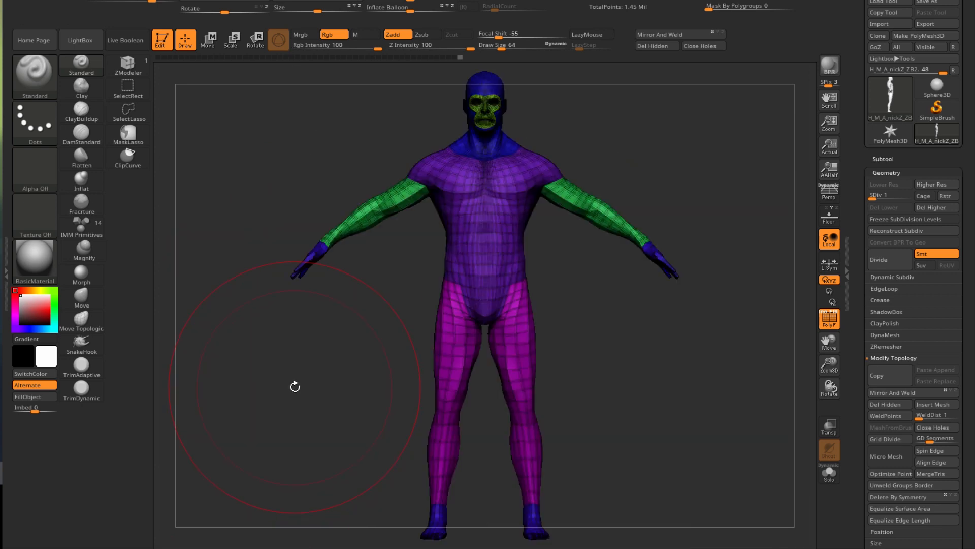
- Hide the hand-and-foot and head-and-neck polygroups, then undo to bring the head back
{"action": "key", "text": "ctrl+shift"}
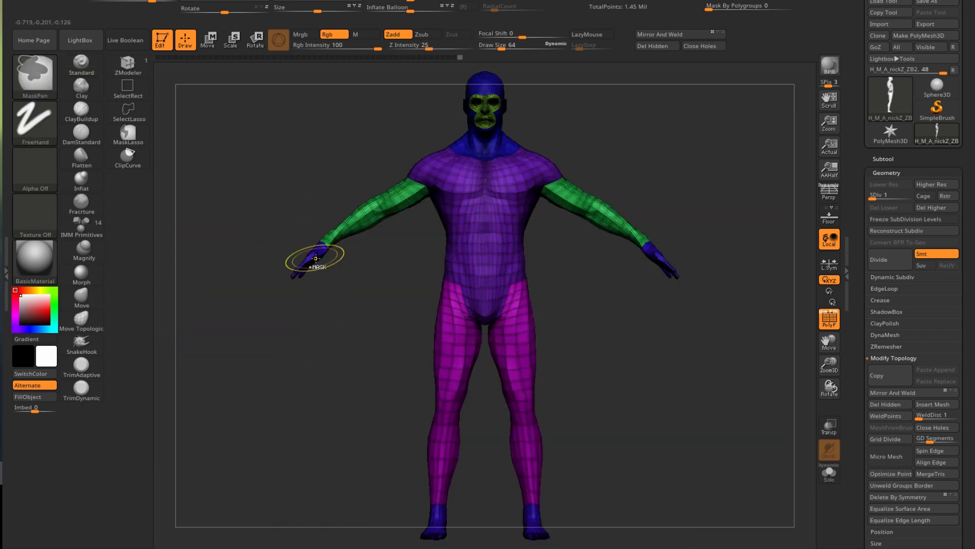
{"action": "left_click", "coordinate": [315, 258], "text": "ctrl+shift"}
{"action": "left_click", "coordinate": [316, 260], "text": "ctrl+shift"}
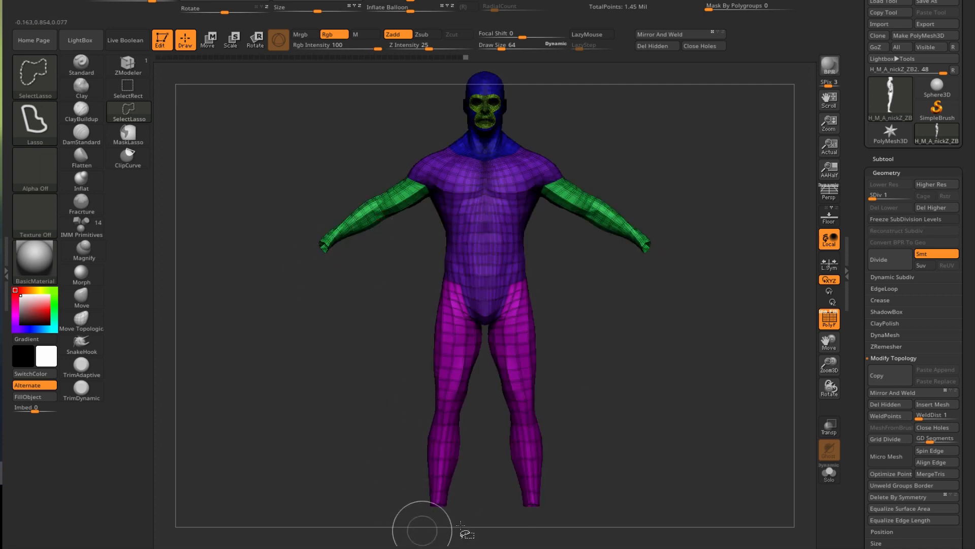
{"action": "left_click", "coordinate": [485, 87], "text": "ctrl+alt+shift"}
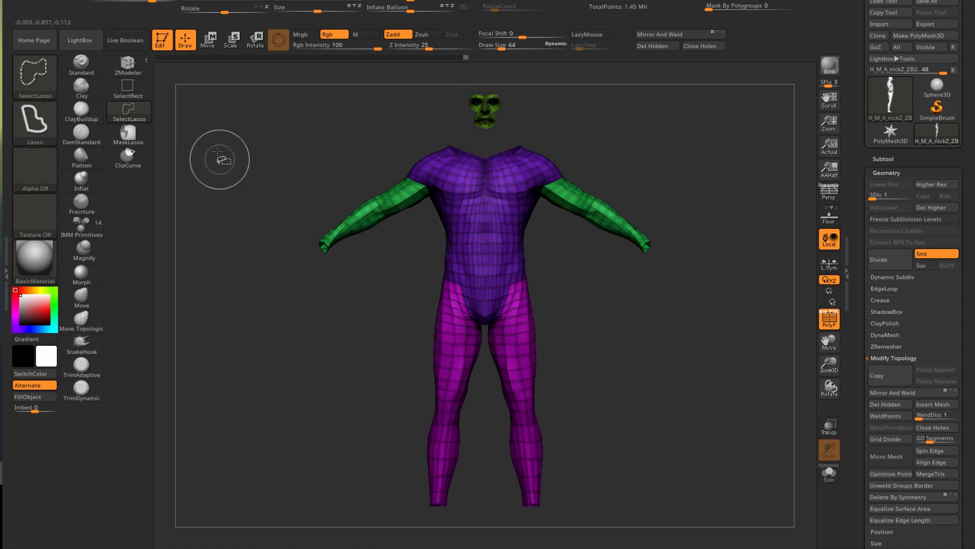
{"action": "left_click", "coordinate": [275, 204], "text": "ctrl+shift"}
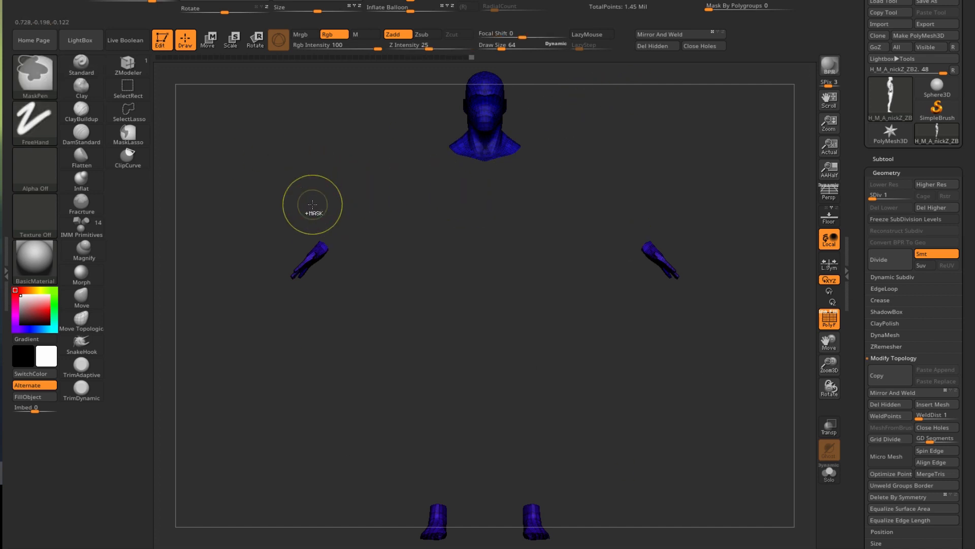
{"action": "left_click", "coordinate": [268, 189], "text": "ctrl+shift"}
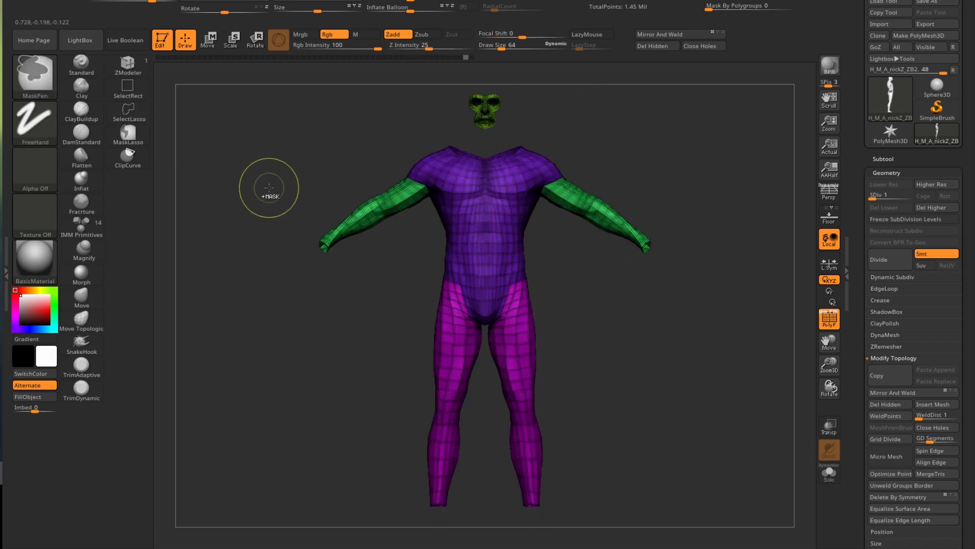
{"action": "key", "text": "ctrl+z"}
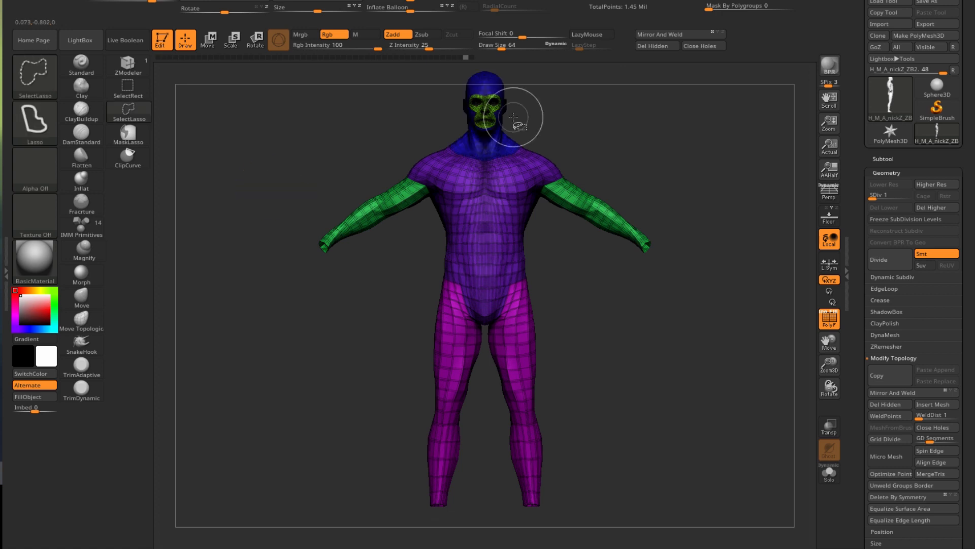
{"action": "right_click_drag", "start_coordinate": [506, 115], "coordinate": [474, 113], "text": "ctrl"}
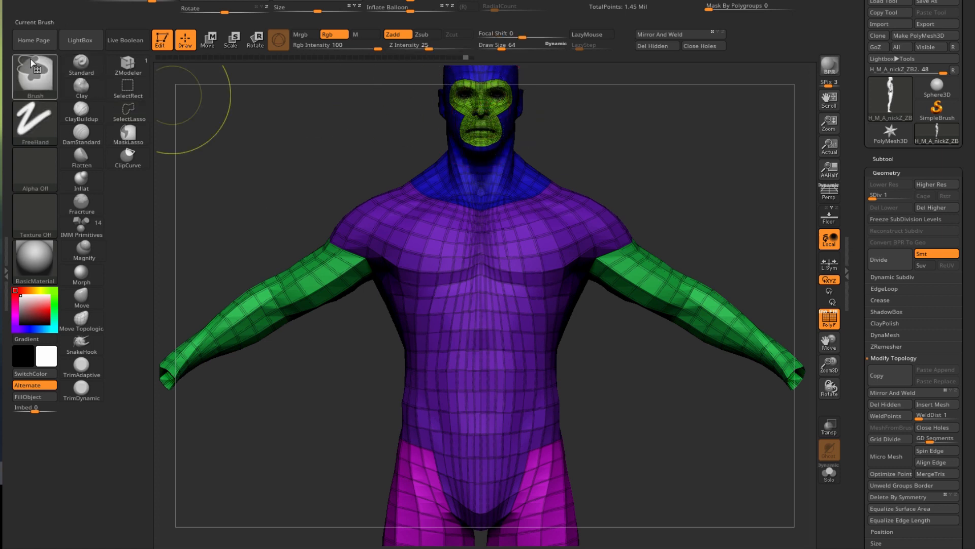
- Use SelectRect to isolate the face with the hands and feet, and merge them into one polygroup
{"action": "mouse_move", "coordinate": [34, 75]}
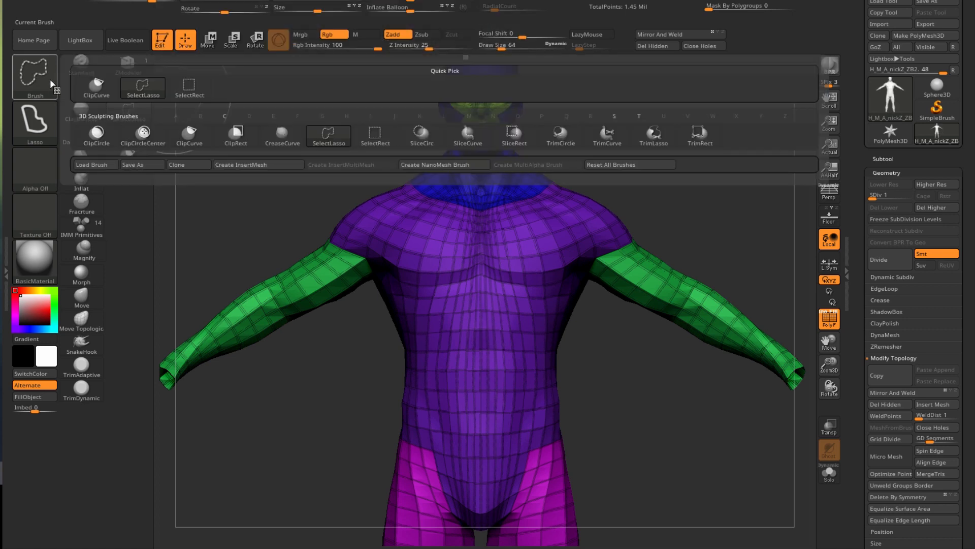
{"action": "left_click", "coordinate": [187, 91], "text": "ctrl+shift"}
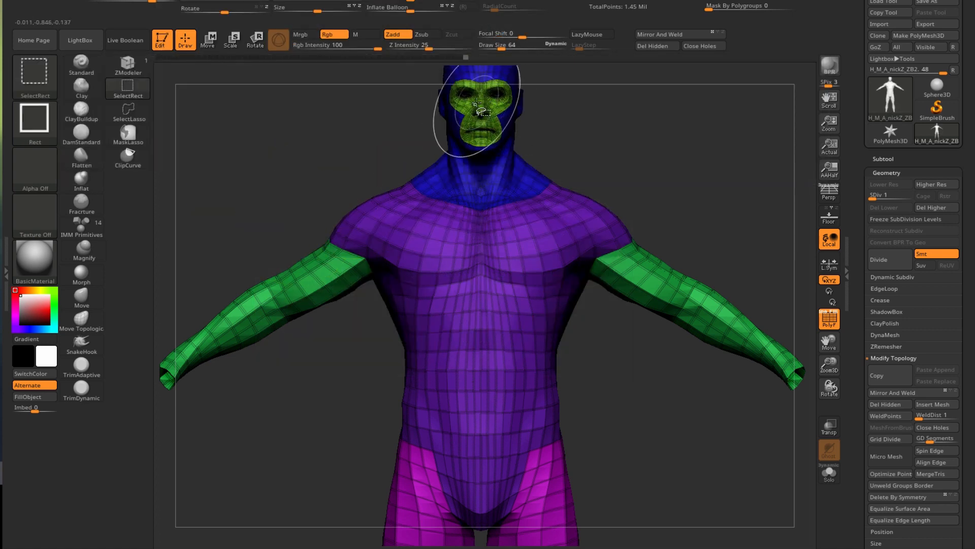
{"action": "left_click", "coordinate": [484, 115], "text": "ctrl+alt+shift"}
{"action": "left_click_drag", "start_coordinate": [315, 168], "coordinate": [318, 218], "text": "alt"}
{"action": "left_click_drag", "start_coordinate": [311, 347], "coordinate": [407, 45], "text": "alt"}
{"action": "left_click_drag", "start_coordinate": [211, 236], "coordinate": [272, 323], "text": "ctrl+shift"}
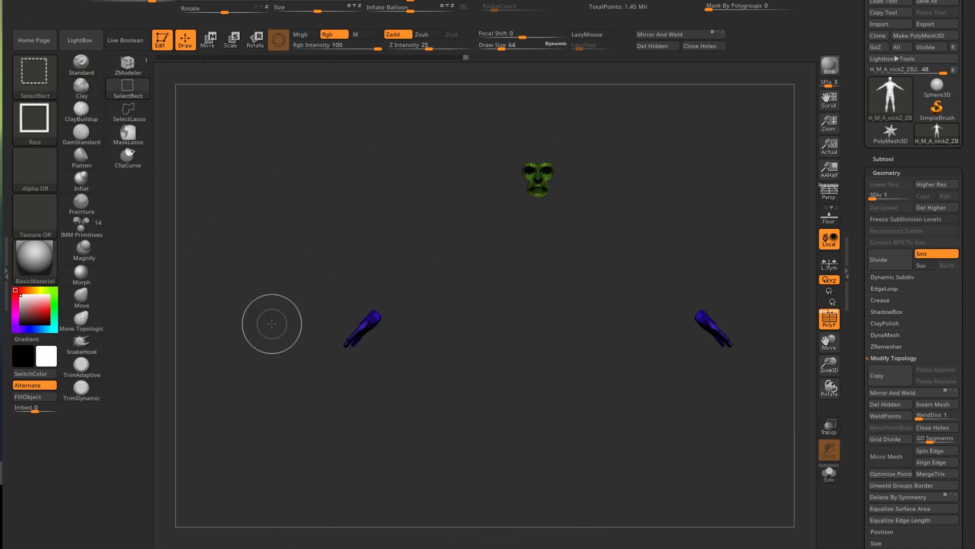
{"action": "left_click", "coordinate": [311, 315], "text": "ctrl"}
- Bring the feet into view and unhide the whole body again
{"action": "left_click_drag", "start_coordinate": [310, 311], "coordinate": [303, 171], "text": "alt"}
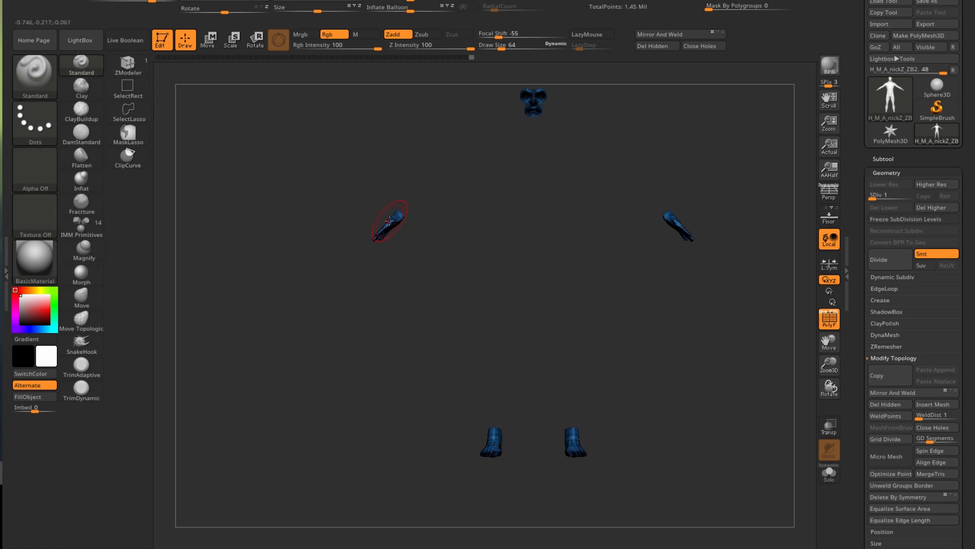
{"action": "left_click_drag", "start_coordinate": [261, 213], "coordinate": [247, 326]}
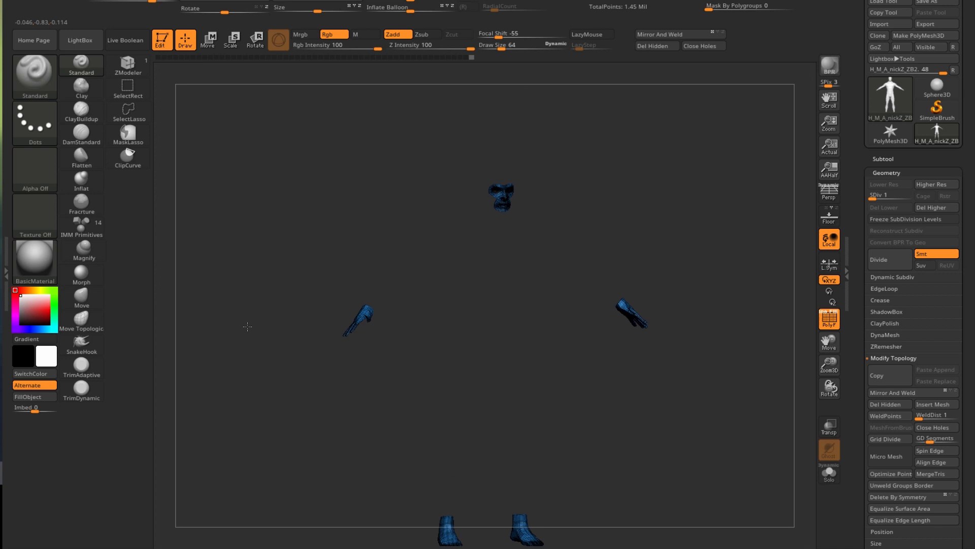
{"action": "left_click_drag", "start_coordinate": [290, 245], "coordinate": [283, 195], "text": "alt"}
{"action": "mouse_move", "coordinate": [277, 376]}
{"action": "left_mouse_down", "text": "ctrl+shift"}
{"action": "mouse_move", "coordinate": [229, 320]}
{"action": "mouse_move", "coordinate": [274, 385]}
{"action": "left_mouse_up", "text": "ctrl+shift"}
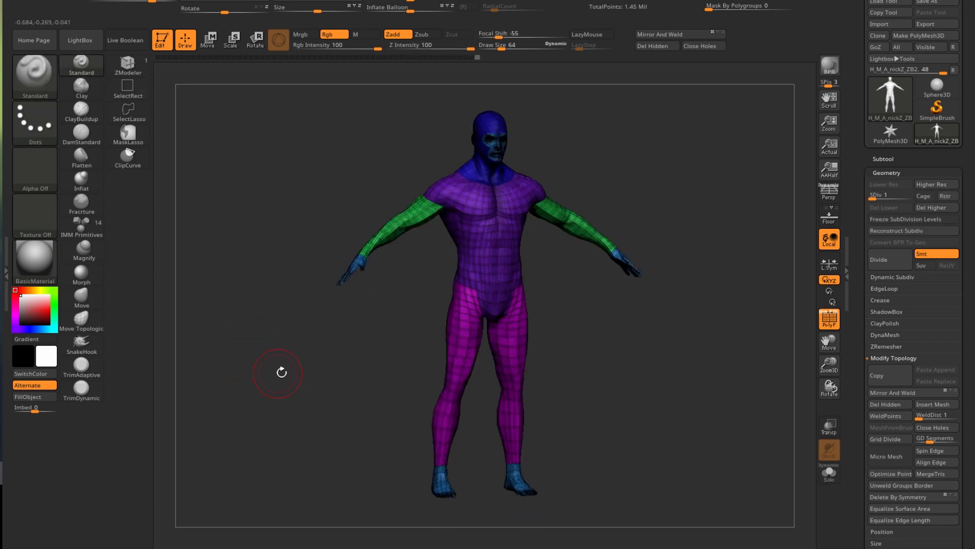
- Switch PolyF off to hide polygroup colours and wireframe, leaving a plain grey figure
{"action": "mouse_move", "coordinate": [346, 366]}
{"action": "left_mouse_down"}
{"action": "mouse_move", "coordinate": [300, 359]}
{"action": "mouse_move", "coordinate": [360, 379]}
{"action": "left_mouse_up"}
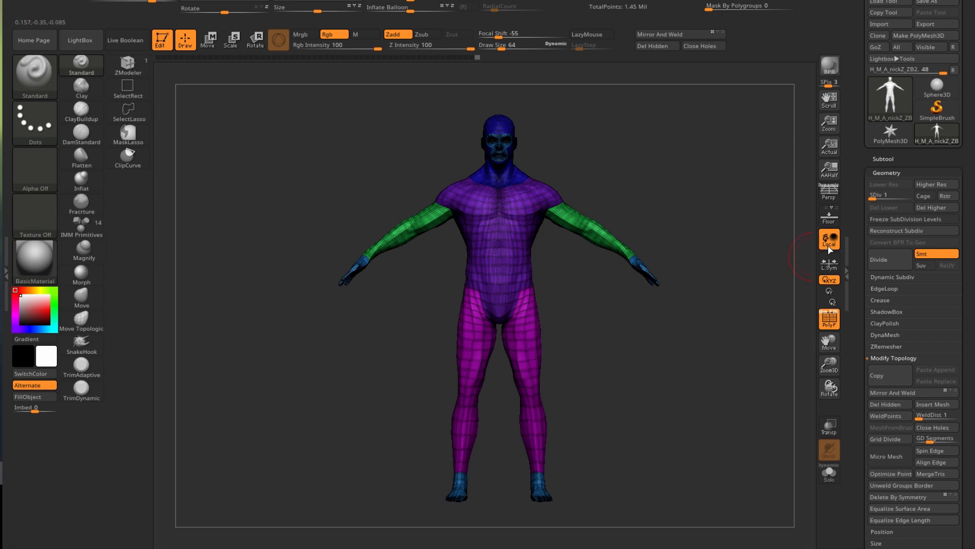
{"action": "left_click", "coordinate": [830, 319]}
{"action": "left_click_drag", "start_coordinate": [644, 329], "coordinate": [652, 359]}
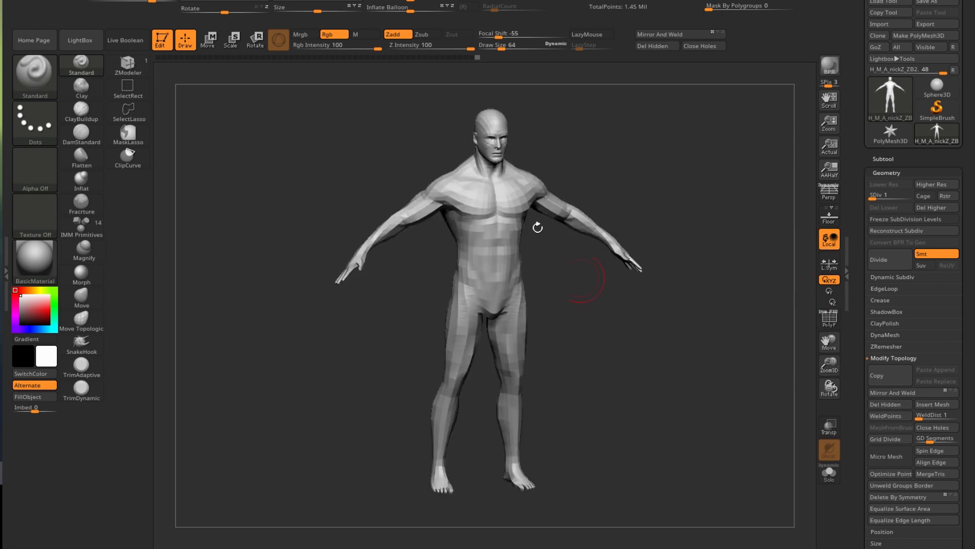
{"action": "scroll", "coordinate": [513, 207], "scroll_direction": "up", "scroll_amount": 5}
{"action": "scroll", "coordinate": [524, 216], "scroll_direction": "down", "scroll_amount": 1}
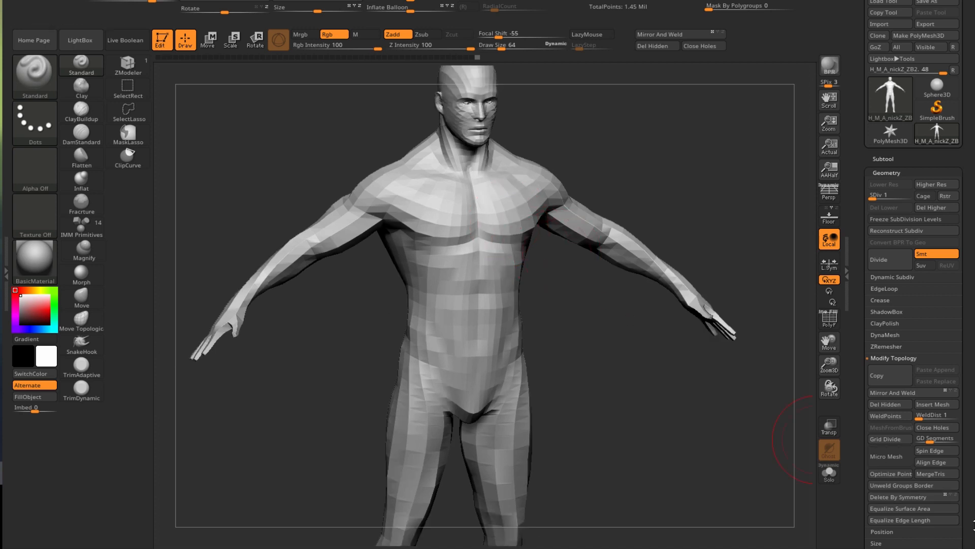
{"action": "scroll", "coordinate": [861, 391], "scroll_direction": "down", "scroll_amount": 7}
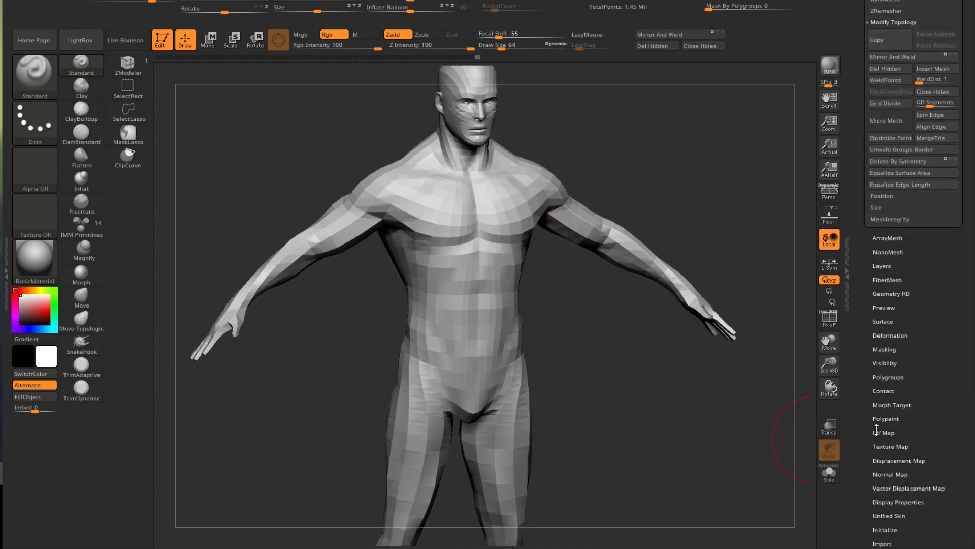
- Set UV Map size to 4096 with border 1, expand Create, and turn PolyF back on
{"action": "left_click", "coordinate": [879, 431]}
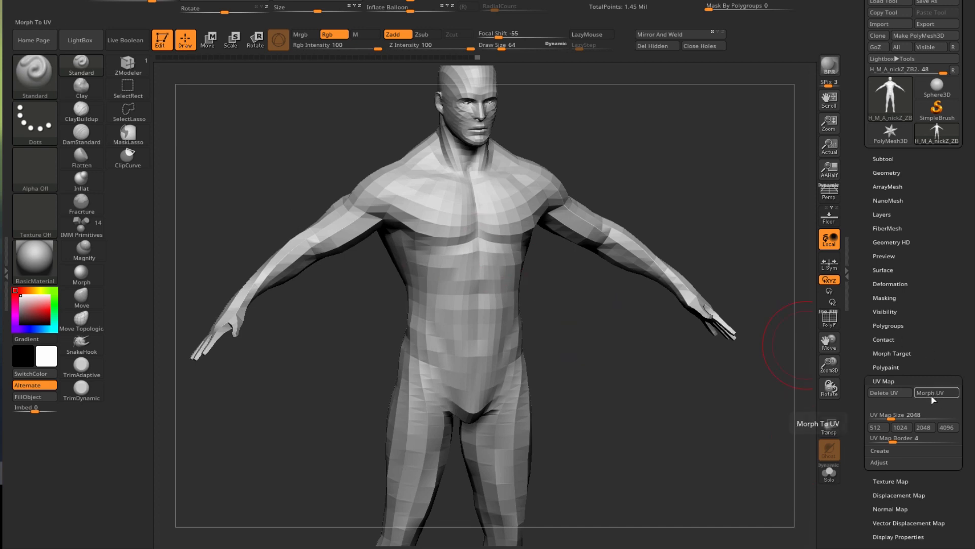
{"action": "left_click", "coordinate": [931, 395]}
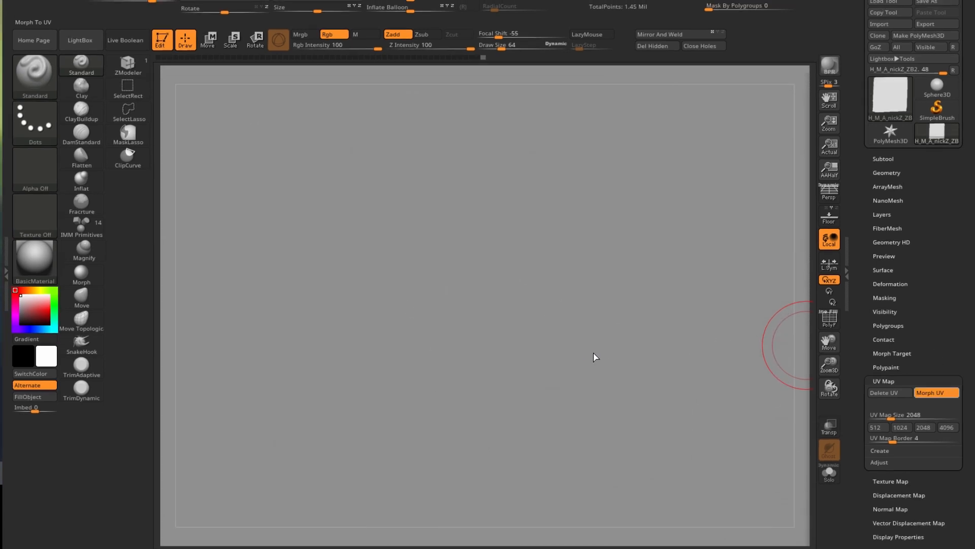
{"action": "left_click", "coordinate": [926, 393]}
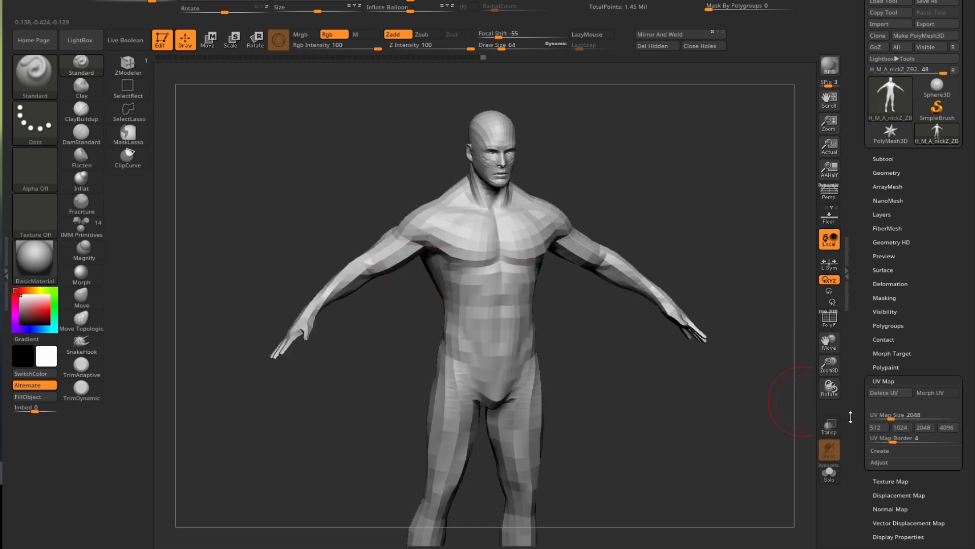
{"action": "left_click", "coordinate": [947, 427]}
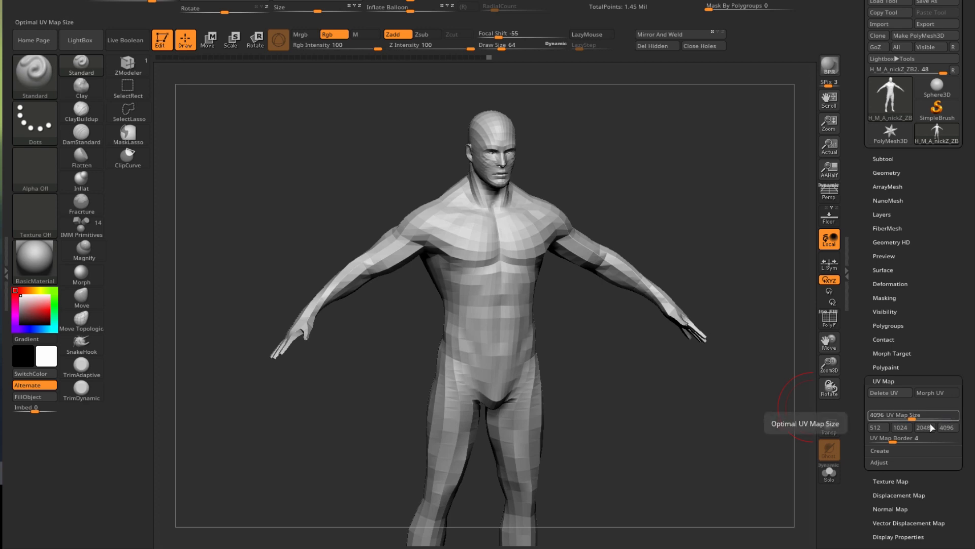
{"action": "left_click_drag", "start_coordinate": [886, 440], "coordinate": [880, 443]}
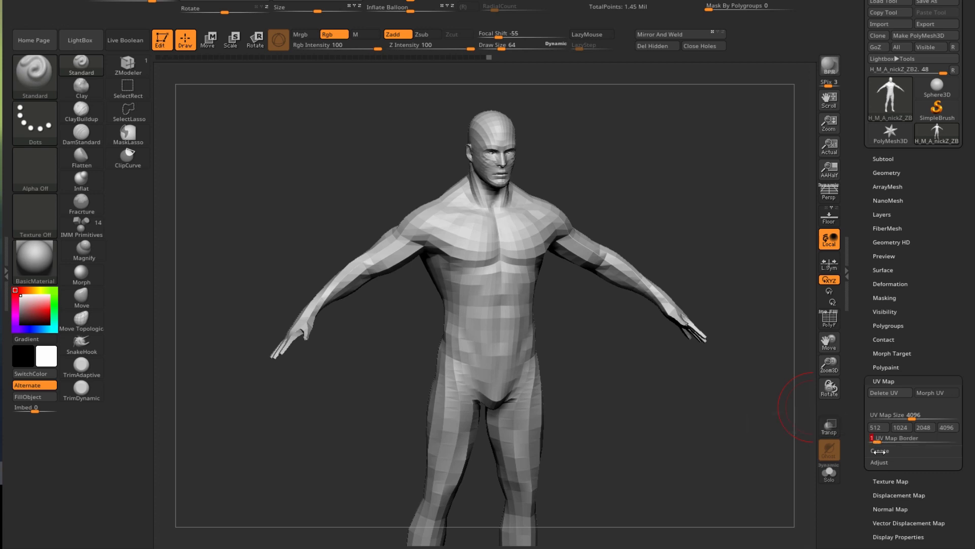
{"action": "left_click", "coordinate": [880, 451]}
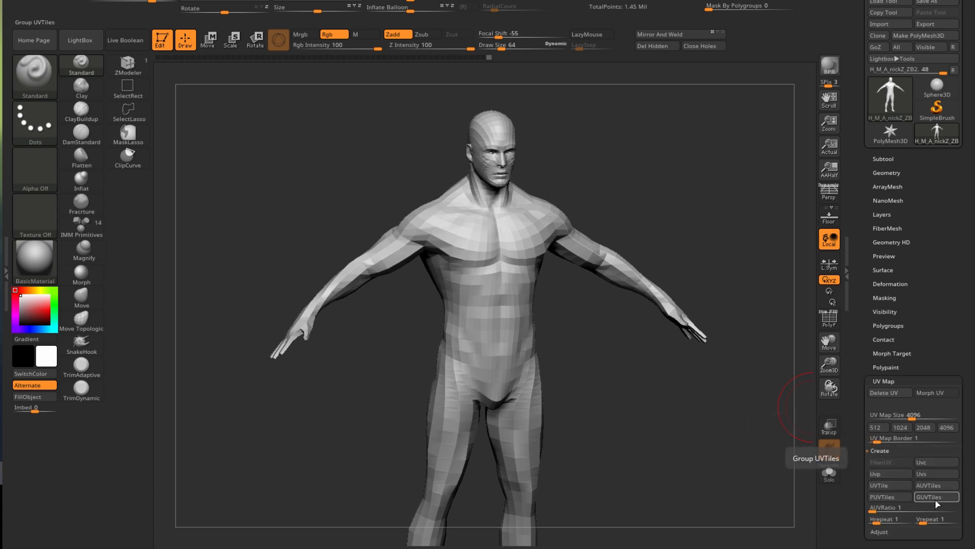
{"action": "left_click", "coordinate": [829, 318]}
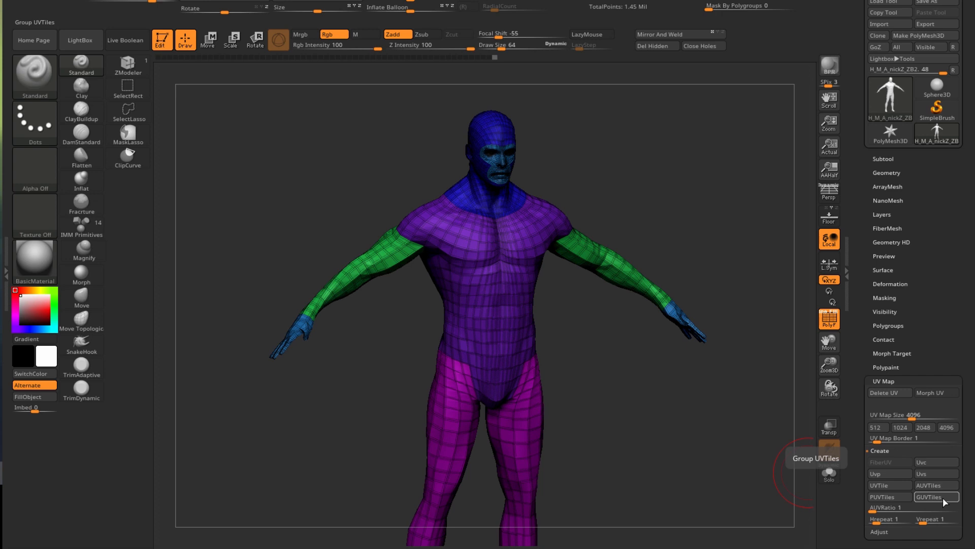
- Morph the figure into its flat polygroup-coloured UV layout and frame it in view
{"action": "left_click_drag", "start_coordinate": [627, 421], "coordinate": [630, 391]}
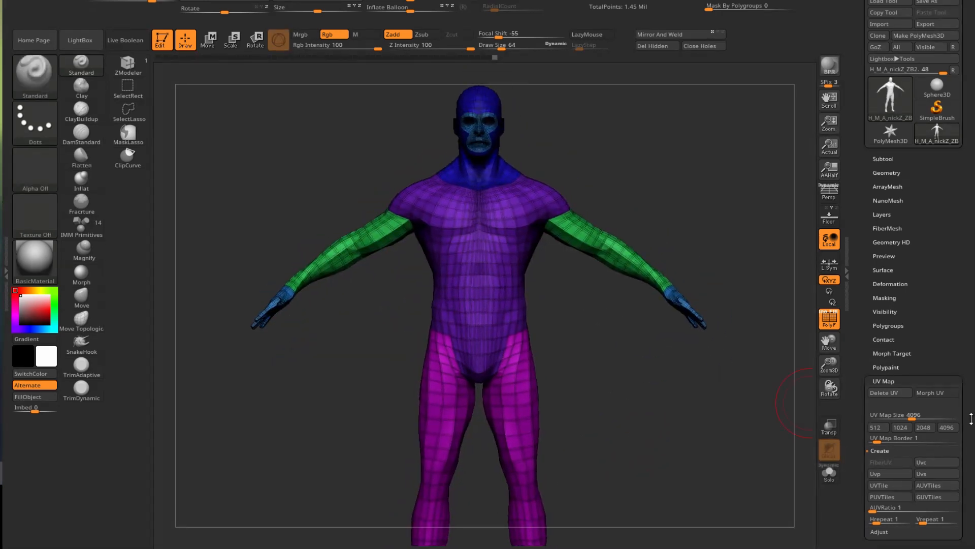
{"action": "left_click", "coordinate": [926, 395]}
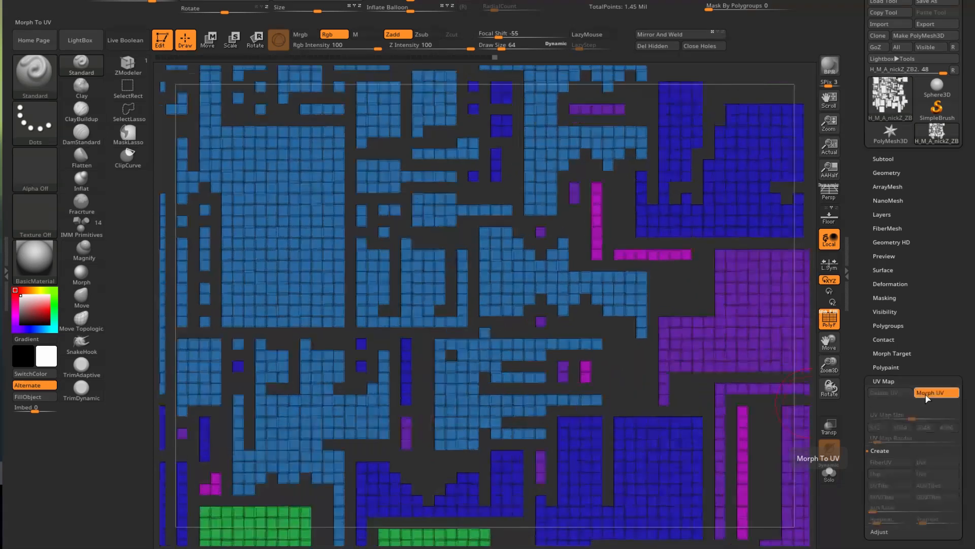
{"action": "key", "text": "f"}
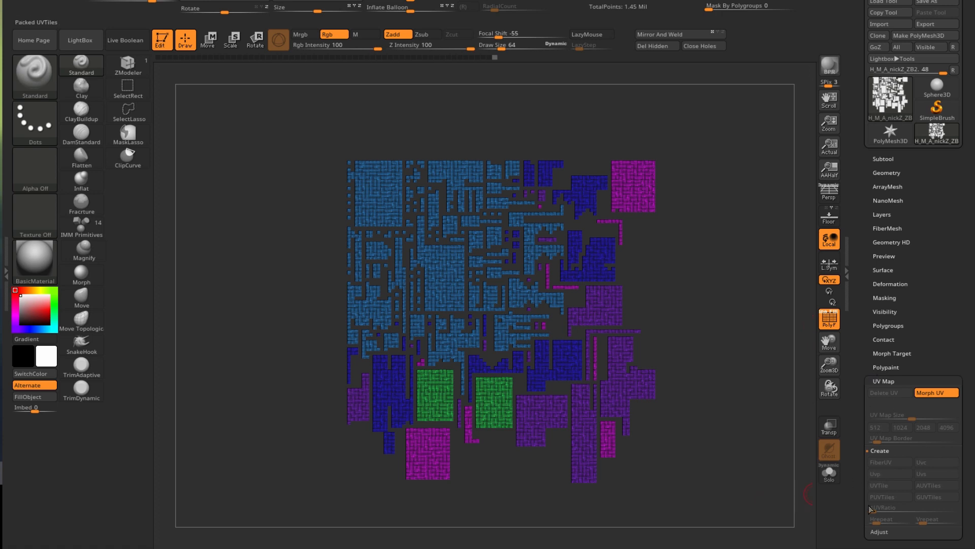
{"action": "left_click", "coordinate": [884, 381]}
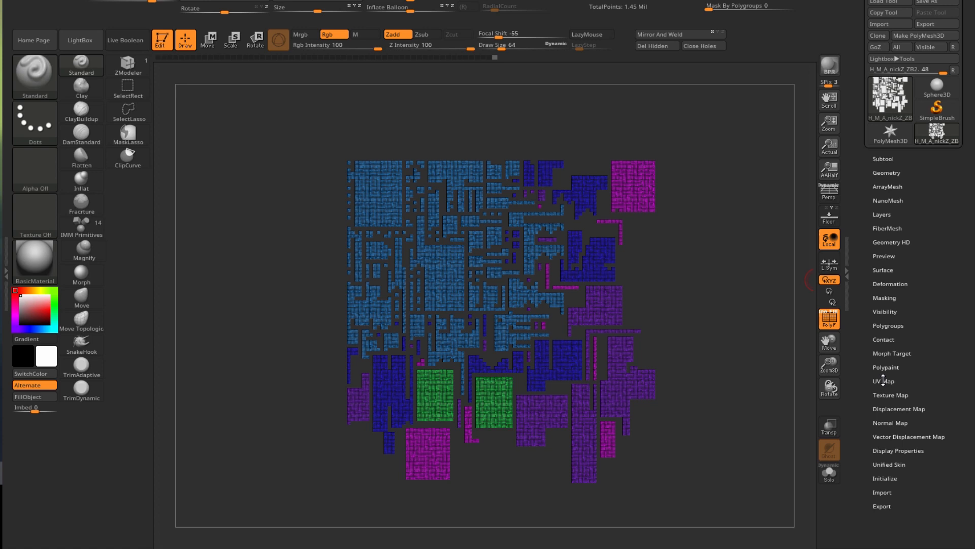
- Morph the UV layout back into the 3D figure and turn off PolyF display
{"action": "left_click", "coordinate": [884, 381]}
{"action": "left_click", "coordinate": [931, 395]}
{"action": "left_click_drag", "start_coordinate": [642, 265], "coordinate": [613, 251], "text": "alt"}
{"action": "left_click_drag", "start_coordinate": [537, 277], "coordinate": [618, 283], "text": "alt"}
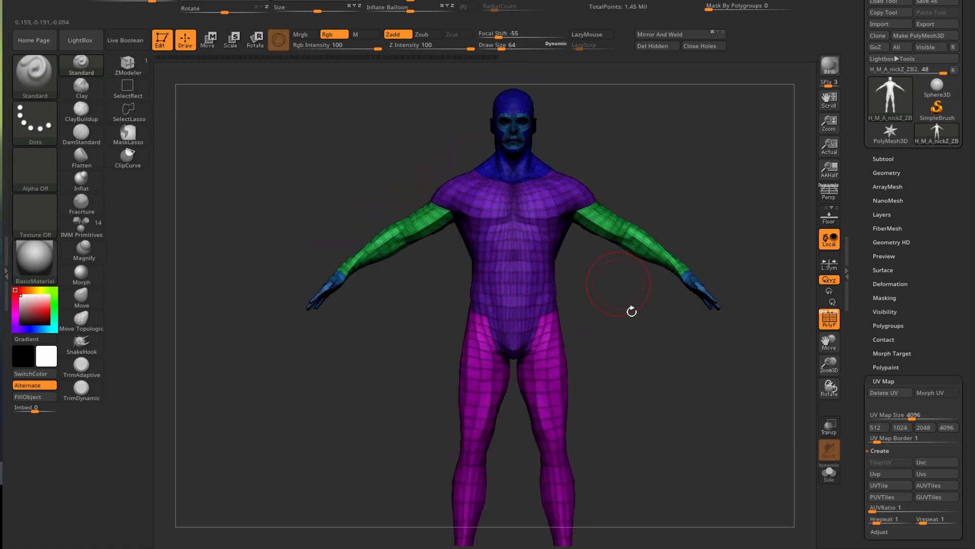
{"action": "left_click_drag", "start_coordinate": [628, 328], "coordinate": [625, 344], "text": "alt"}
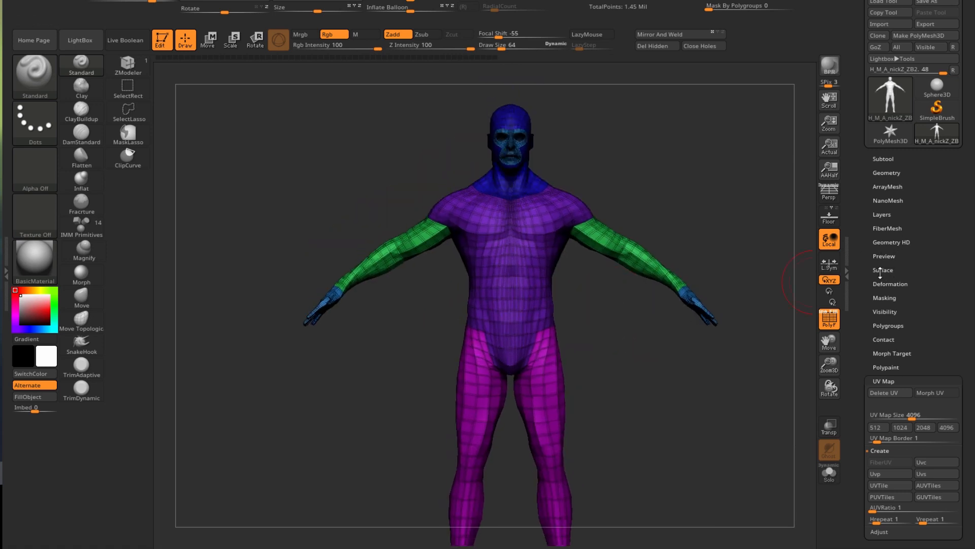
{"action": "key", "text": "shift+f"}
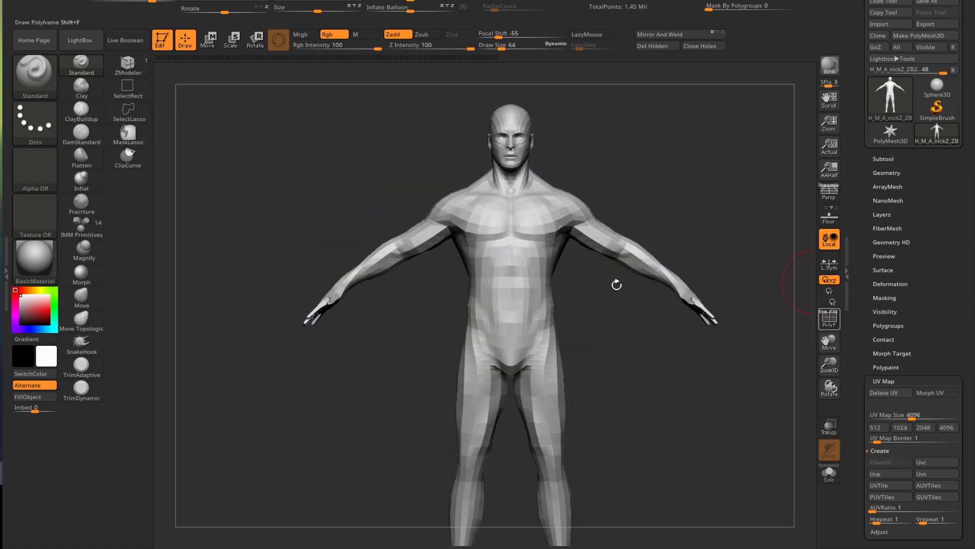
- Open NoiseMaker from Tool > Surface and start importing a noise alpha image
{"action": "left_click", "coordinate": [883, 269]}
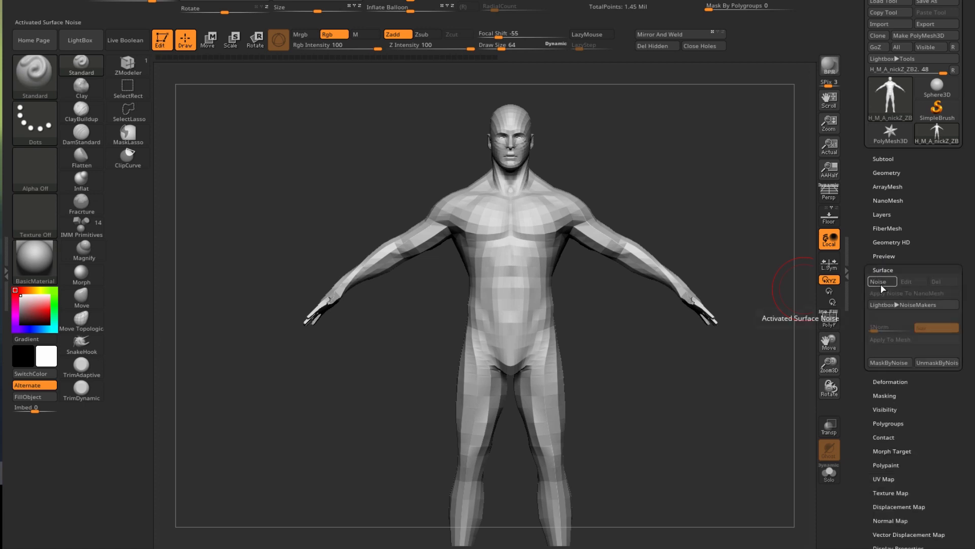
{"action": "left_click", "coordinate": [878, 280]}
{"action": "left_click", "coordinate": [561, 478]}
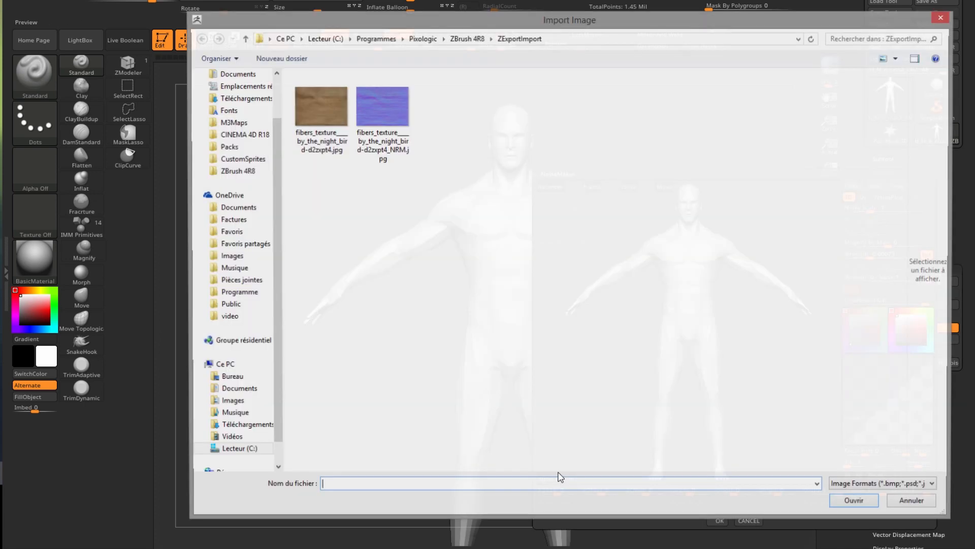
- Load Depth_Map.tif from Desktop > Displacement maps pack PRO > 01 as the noise alpha
{"action": "left_click", "coordinate": [227, 377]}
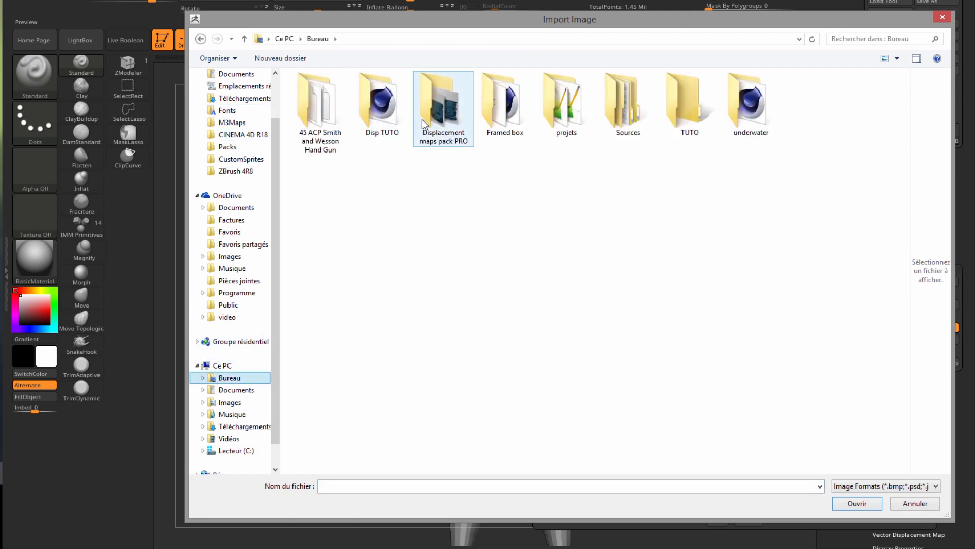
{"action": "double_click", "coordinate": [441, 108]}
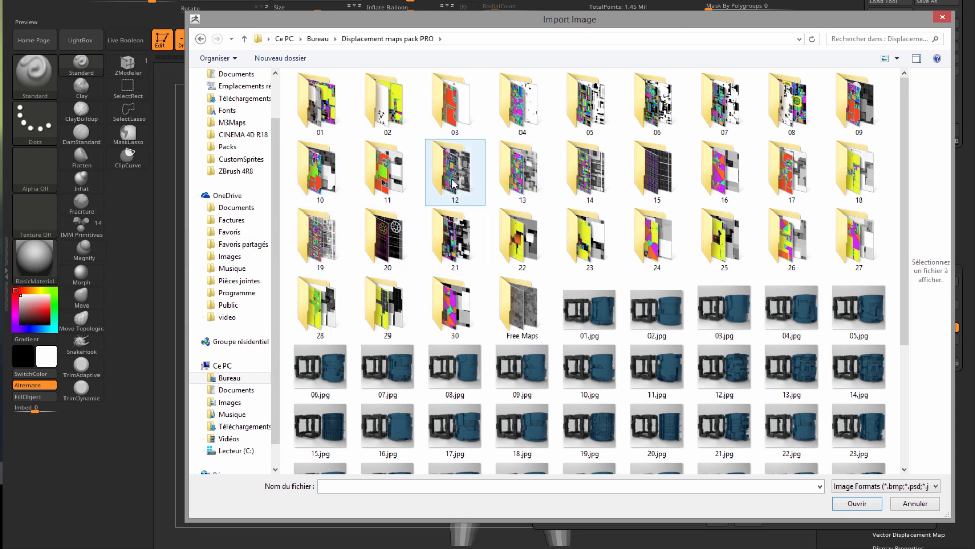
{"action": "double_click", "coordinate": [321, 107]}
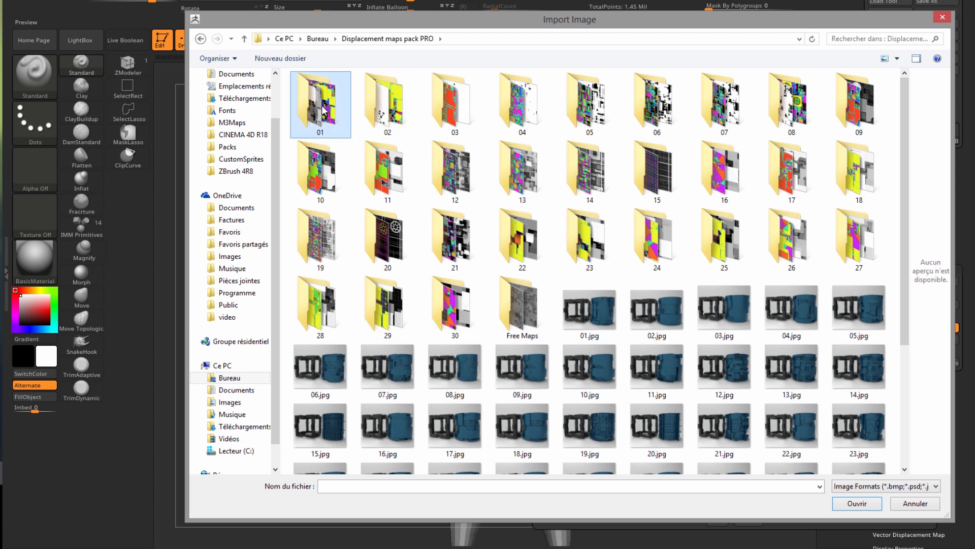
{"action": "left_click", "coordinate": [322, 105]}
{"action": "left_click", "coordinate": [857, 503]}
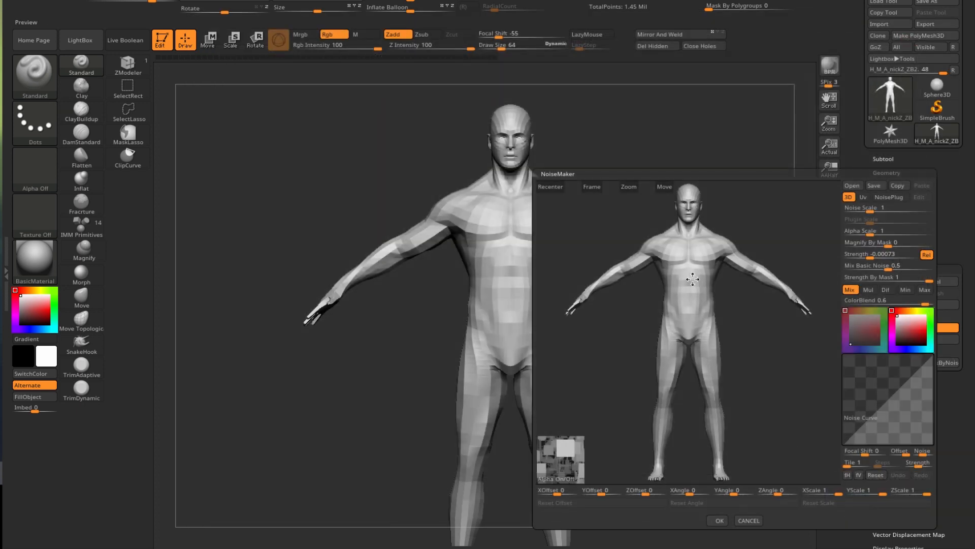
- Project the noise through UVs and raise the noise strength
{"action": "left_click_drag", "start_coordinate": [739, 304], "coordinate": [782, 290]}
{"action": "left_click", "coordinate": [858, 206]}
{"action": "left_click", "coordinate": [864, 198]}
{"action": "left_click_drag", "start_coordinate": [762, 341], "coordinate": [784, 337]}
{"action": "left_click", "coordinate": [870, 253]}
{"action": "left_click", "coordinate": [870, 266]}
{"action": "left_click", "coordinate": [852, 258]}
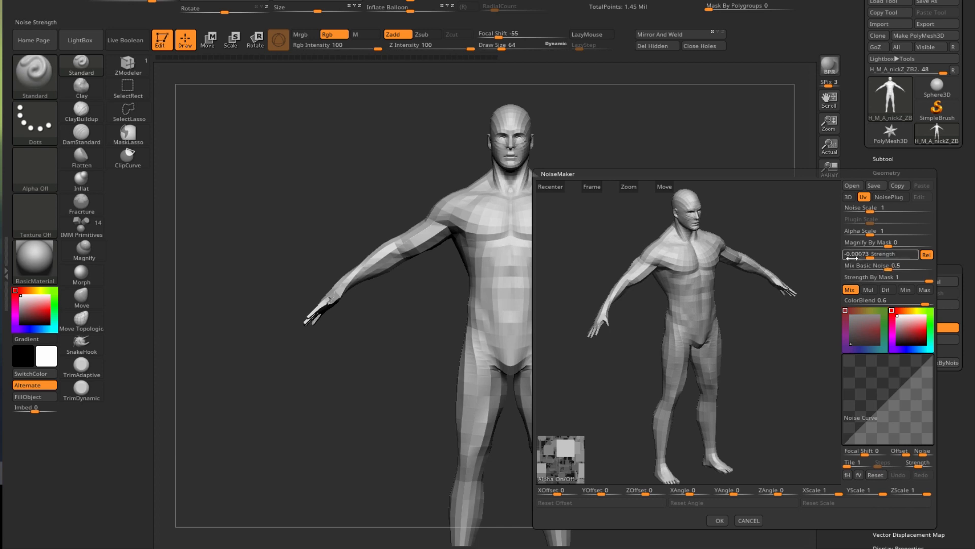
{"action": "left_click_drag", "start_coordinate": [867, 256], "coordinate": [903, 257]}
- Make the noise scale much finer and mix Basic Noise out to 0, checking the hips
{"action": "left_click_drag", "start_coordinate": [763, 313], "coordinate": [663, 244]}
{"action": "left_click_drag", "start_coordinate": [626, 190], "coordinate": [633, 177]}
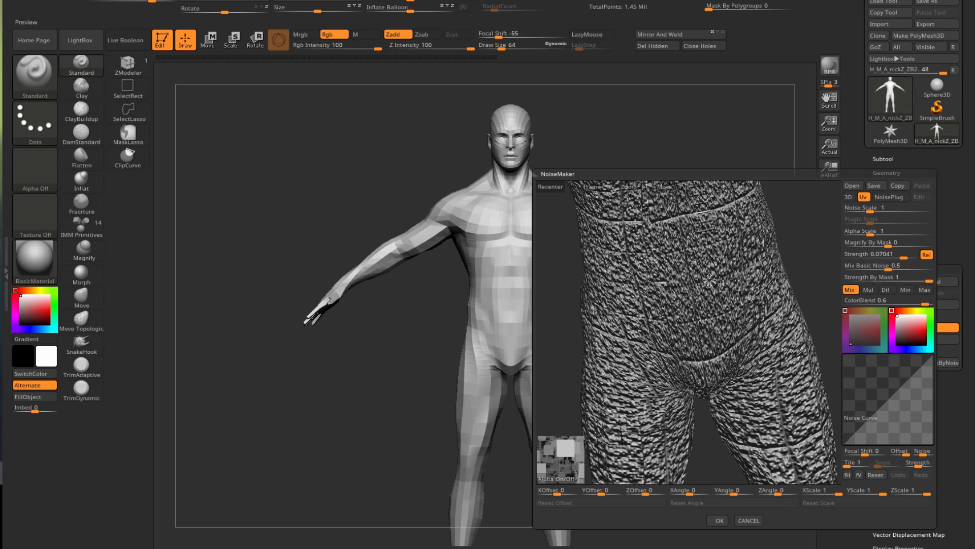
{"action": "left_click_drag", "start_coordinate": [886, 267], "coordinate": [816, 269]}
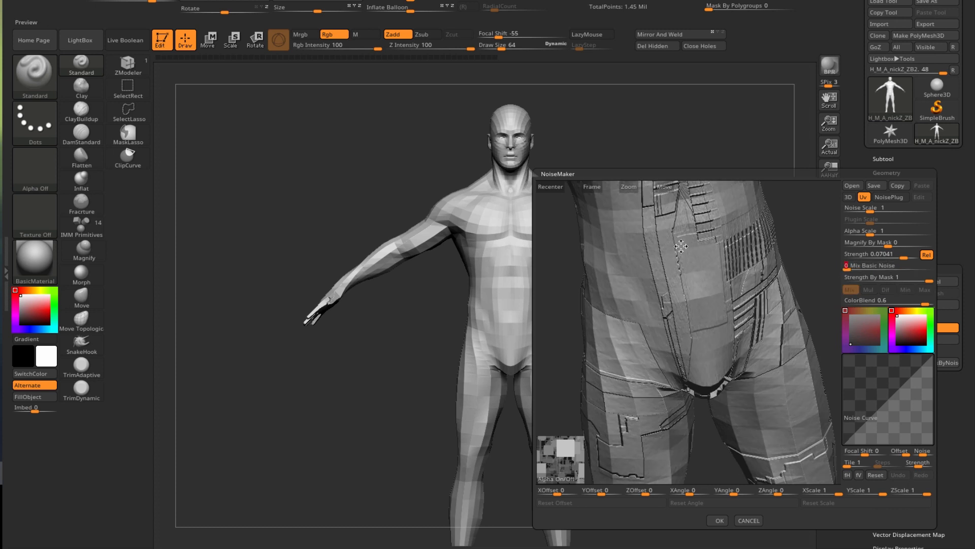
{"action": "mouse_move", "coordinate": [858, 268]}
{"action": "left_mouse_down"}
{"action": "mouse_move", "coordinate": [862, 276]}
{"action": "mouse_move", "coordinate": [821, 278]}
{"action": "mouse_move", "coordinate": [850, 272]}
{"action": "left_mouse_up"}
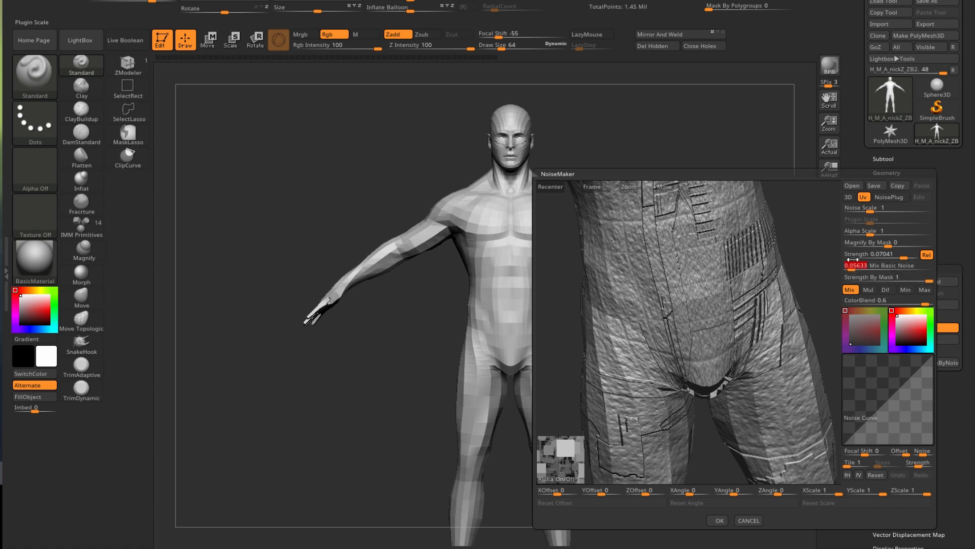
{"action": "left_click", "coordinate": [869, 207]}
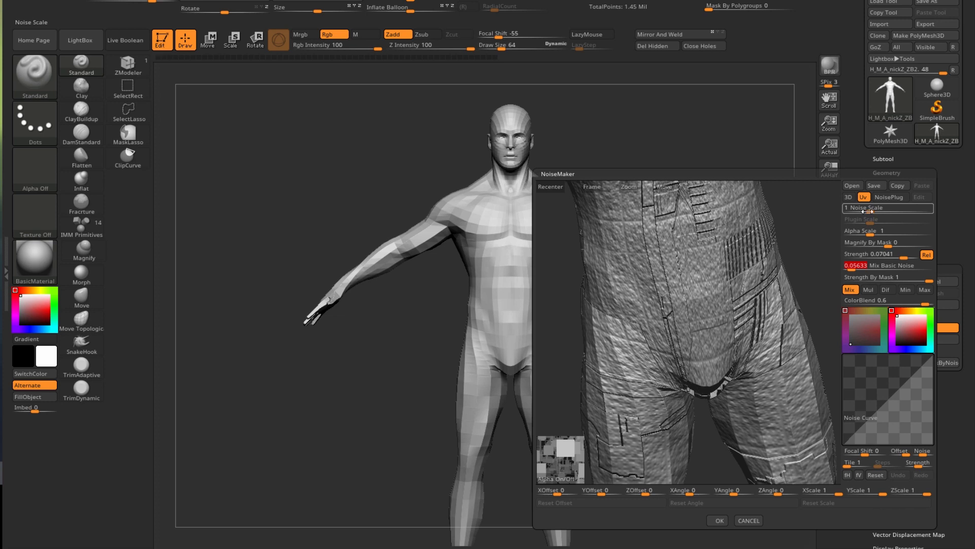
{"action": "left_click_drag", "start_coordinate": [867, 211], "coordinate": [845, 222]}
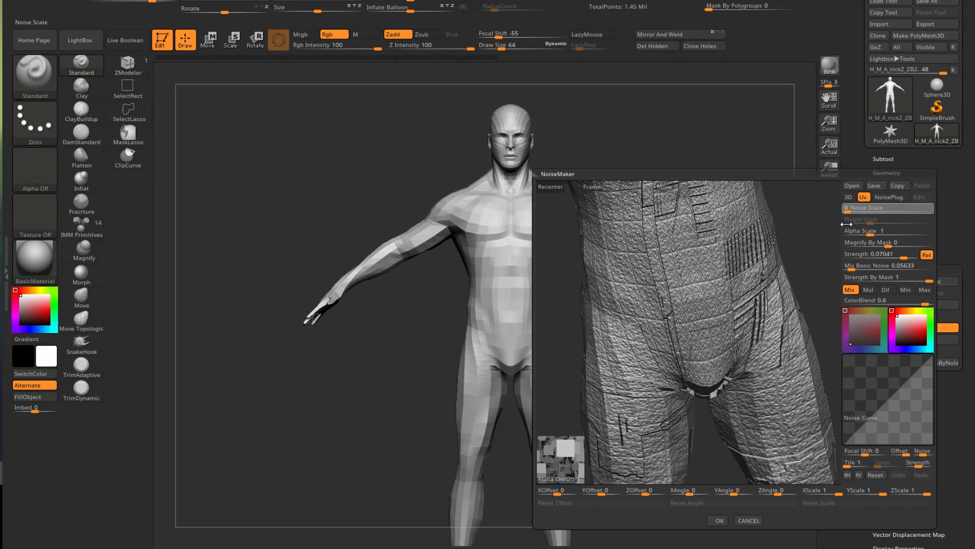
{"action": "left_click_drag", "start_coordinate": [849, 269], "coordinate": [844, 268]}
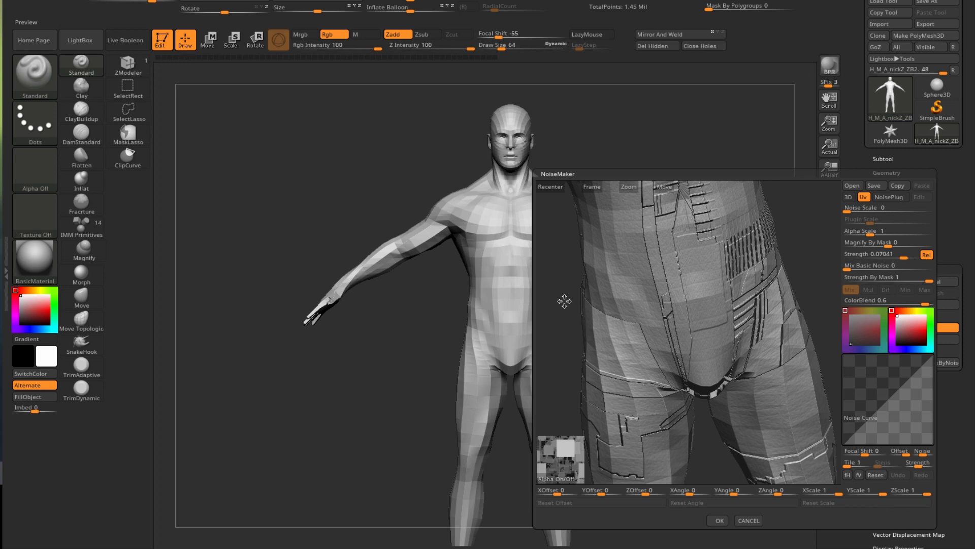
- Flip the noise curve and apply the Depth_Map panel noise across the whole body
{"action": "left_click_drag", "start_coordinate": [641, 184], "coordinate": [630, 153]}
{"action": "left_click_drag", "start_coordinate": [574, 330], "coordinate": [605, 344]}
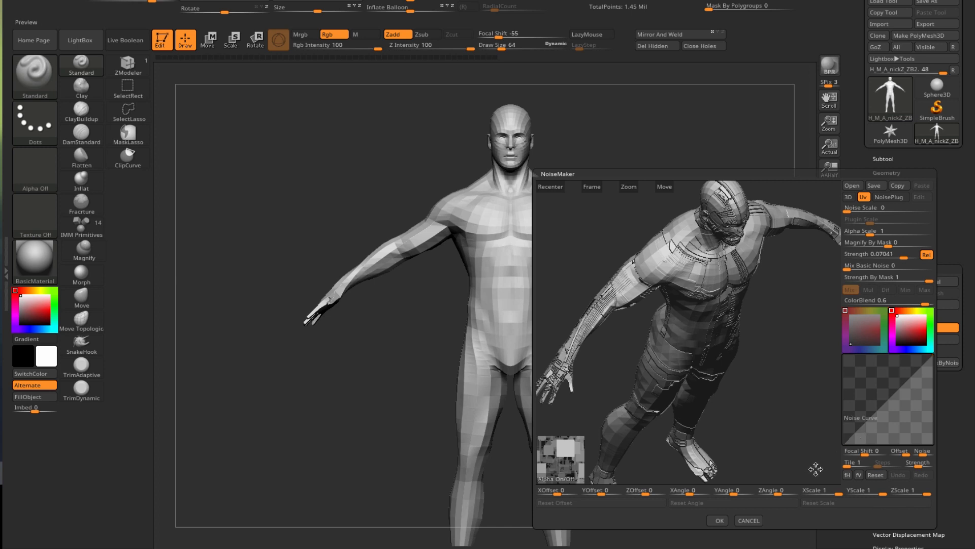
{"action": "left_click", "coordinate": [847, 475]}
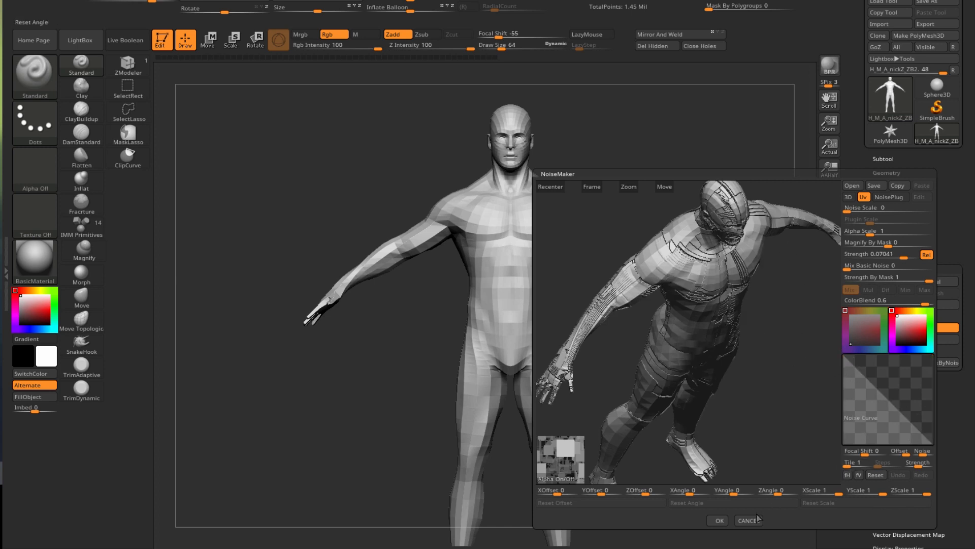
{"action": "left_click", "coordinate": [716, 520]}
- Render a BPR preview of the panel-detailed body and frame it in view
{"action": "left_click_drag", "start_coordinate": [631, 348], "coordinate": [600, 300]}
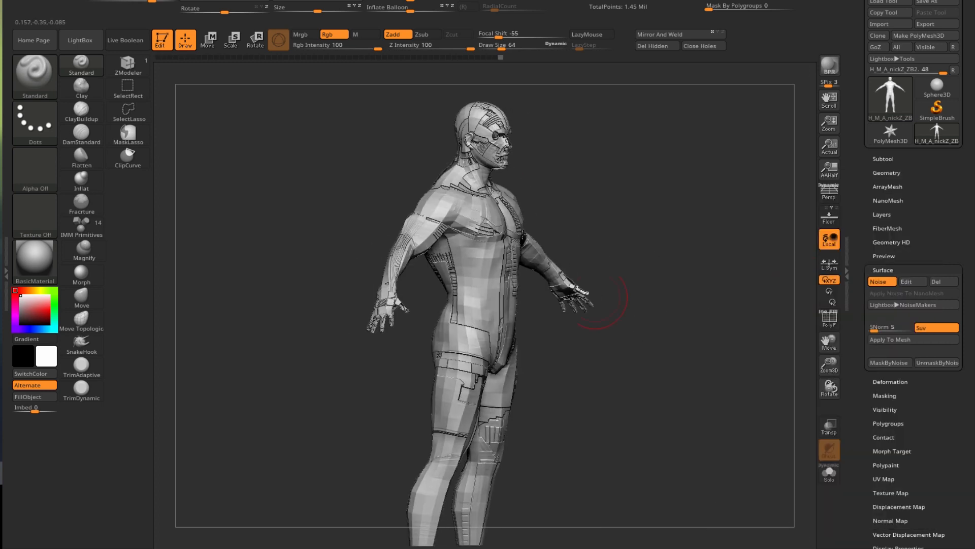
{"action": "scroll", "coordinate": [467, 189], "scroll_direction": "up", "scroll_amount": 5}
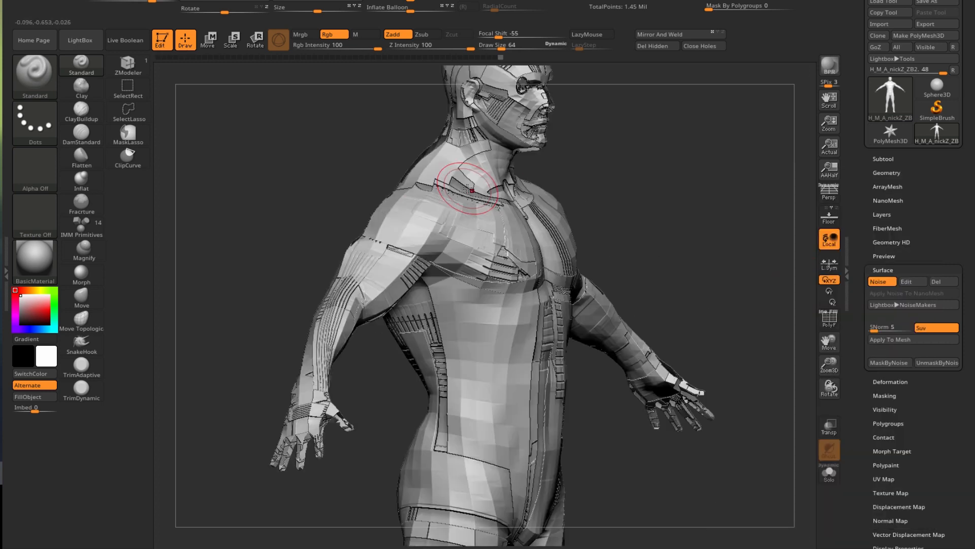
{"action": "left_click", "coordinate": [830, 66]}
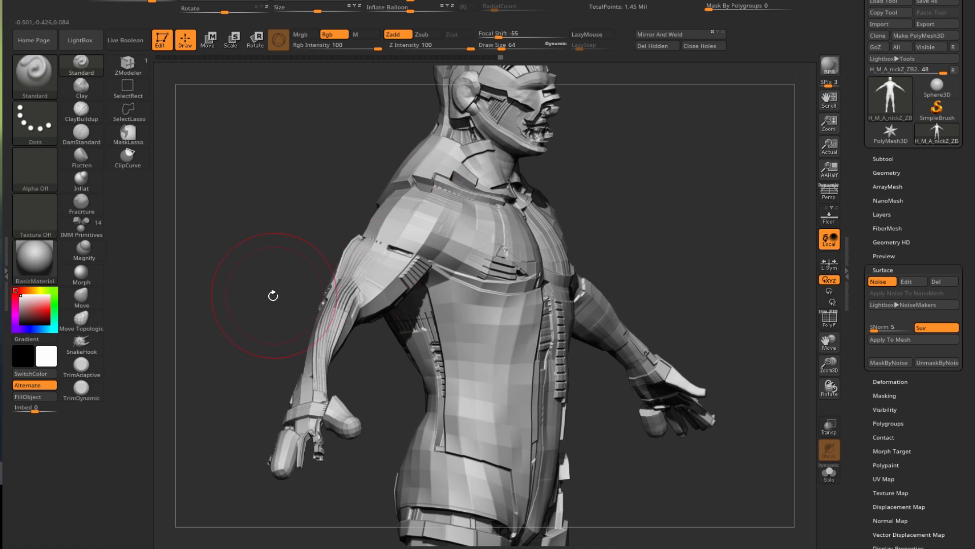
{"action": "key", "text": "f"}
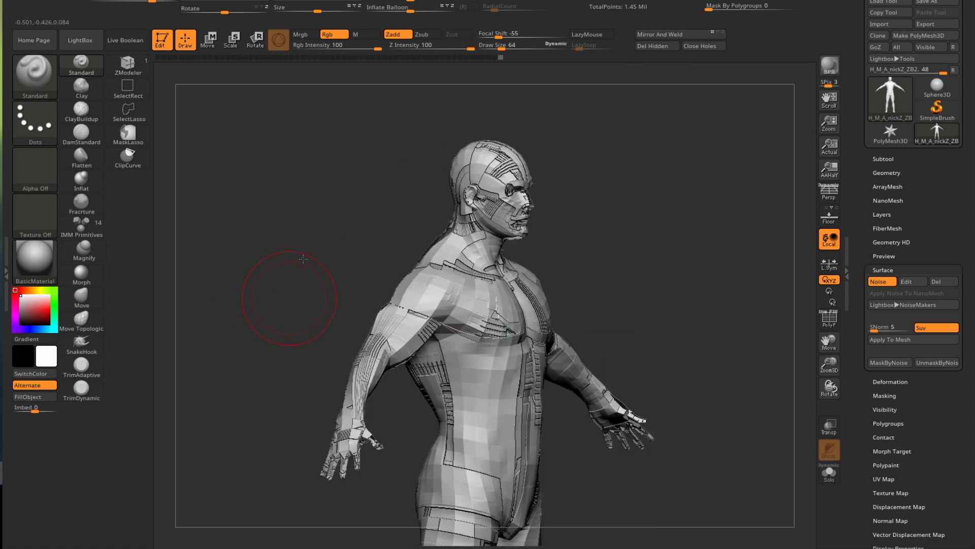
- Orbit the model to a frontal view and activate the SelectRect brush with Ctrl+Shift
{"action": "left_click_drag", "start_coordinate": [271, 294], "coordinate": [358, 380]}
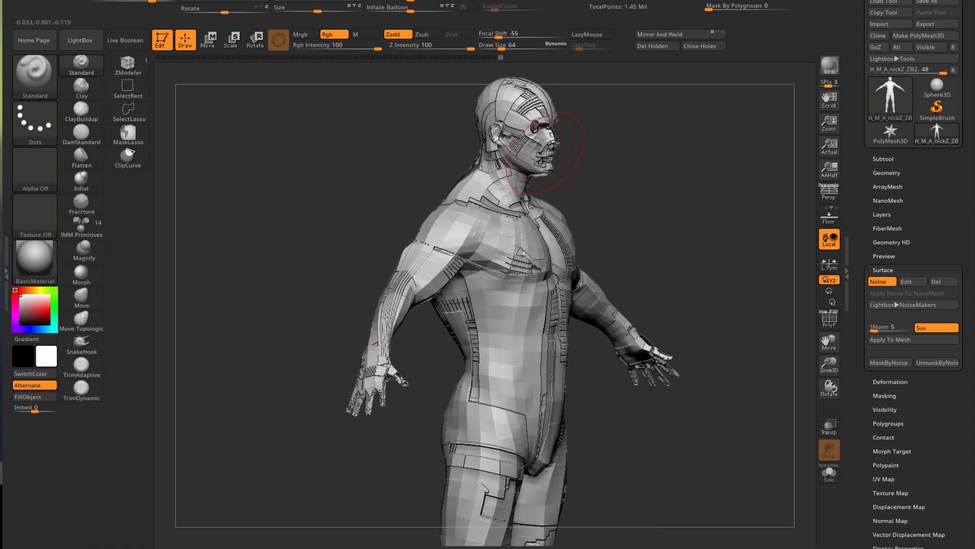
{"action": "mouse_move", "coordinate": [344, 270]}
{"action": "left_mouse_down"}
{"action": "mouse_move", "coordinate": [336, 266]}
{"action": "mouse_move", "coordinate": [334, 286]}
{"action": "left_mouse_up"}
{"action": "left_click_drag", "start_coordinate": [297, 327], "coordinate": [255, 268]}
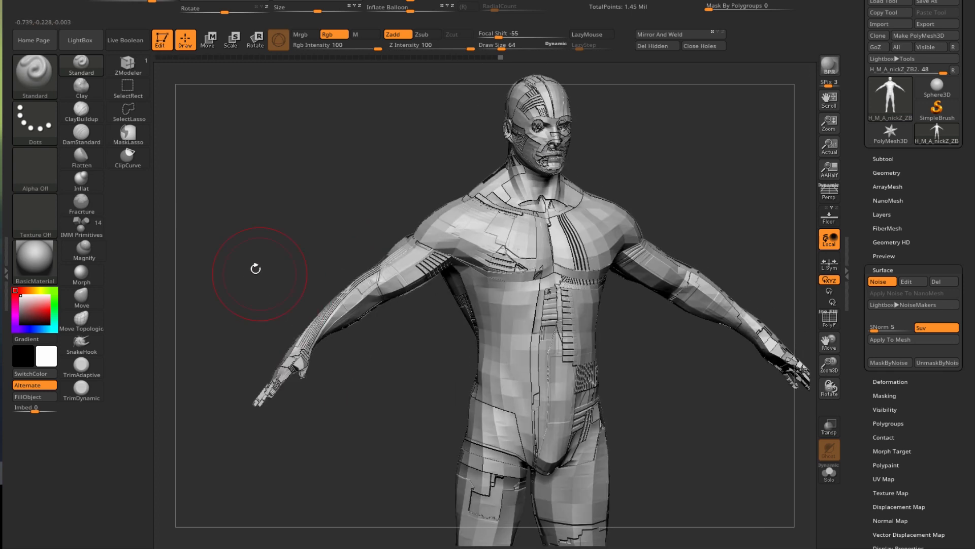
{"action": "key", "text": "ctrl"}
{"action": "key", "text": "ctrl+shift"}
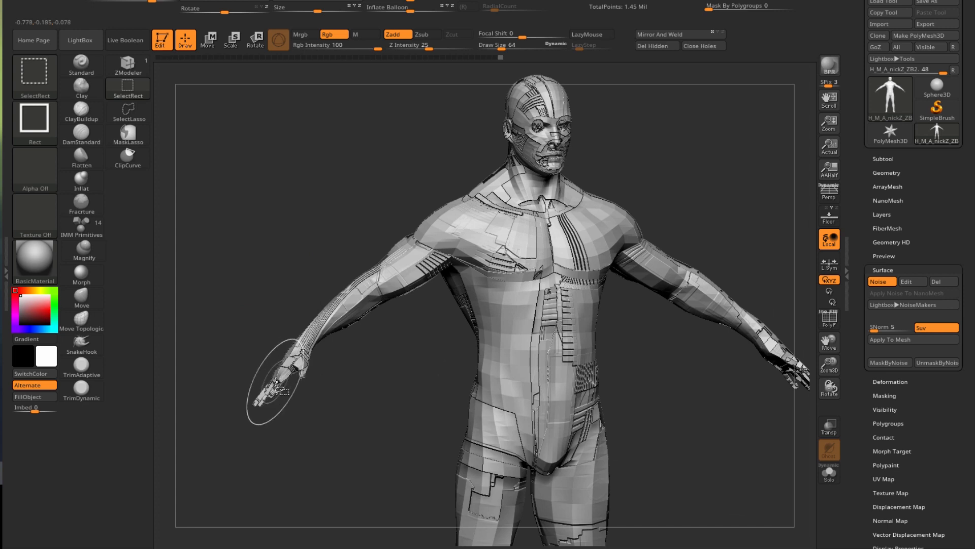
{"action": "left_click", "coordinate": [278, 389], "text": "ctrl+shift"}
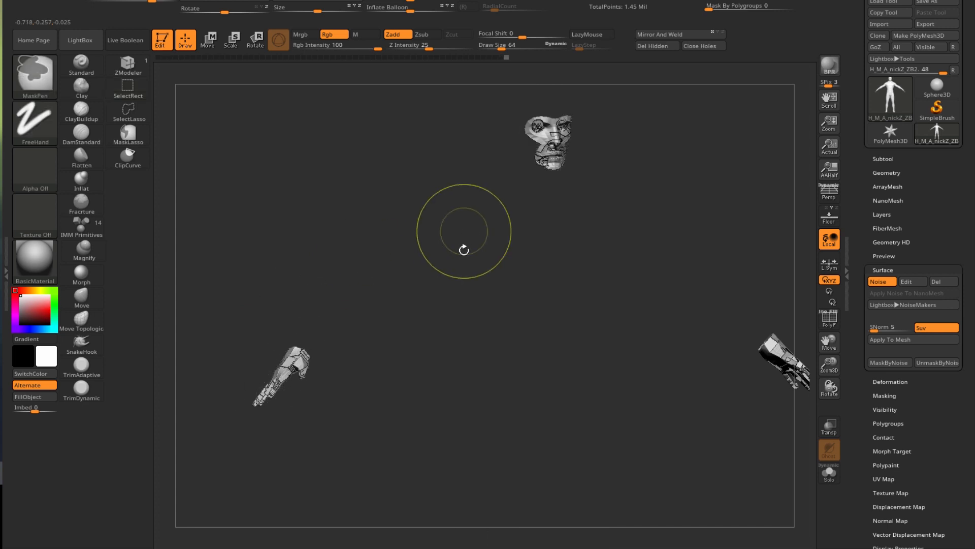
{"action": "left_click_drag", "start_coordinate": [464, 249], "coordinate": [395, 222], "text": "alt"}
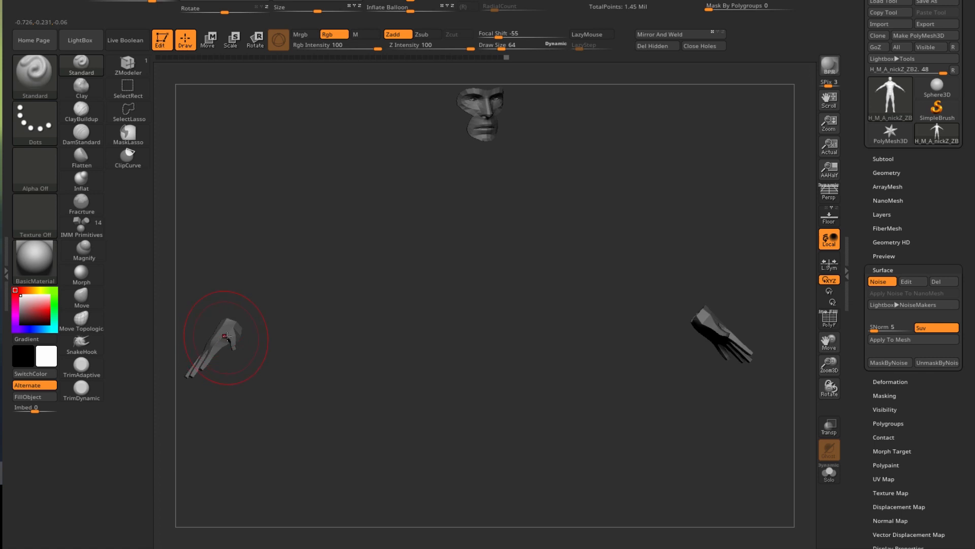
{"action": "left_click", "coordinate": [224, 220], "text": "ctrl+shift"}
{"action": "mouse_move", "coordinate": [226, 218]}
{"action": "left_mouse_down"}
{"action": "mouse_move", "coordinate": [268, 205]}
{"action": "mouse_move", "coordinate": [322, 235]}
{"action": "mouse_move", "coordinate": [426, 241]}
{"action": "mouse_move", "coordinate": [650, 301]}
{"action": "mouse_move", "coordinate": [674, 297]}
{"action": "mouse_move", "coordinate": [732, 248]}
{"action": "left_mouse_up"}
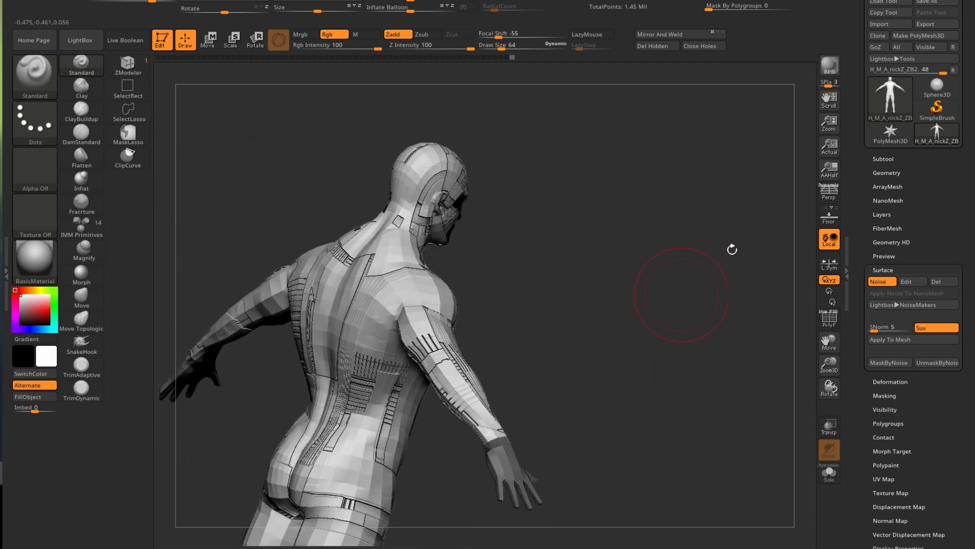
- Divide the mesh up to SDiv 5 in Tool > Geometry, checking it from several angles
{"action": "key", "text": "shift+r"}
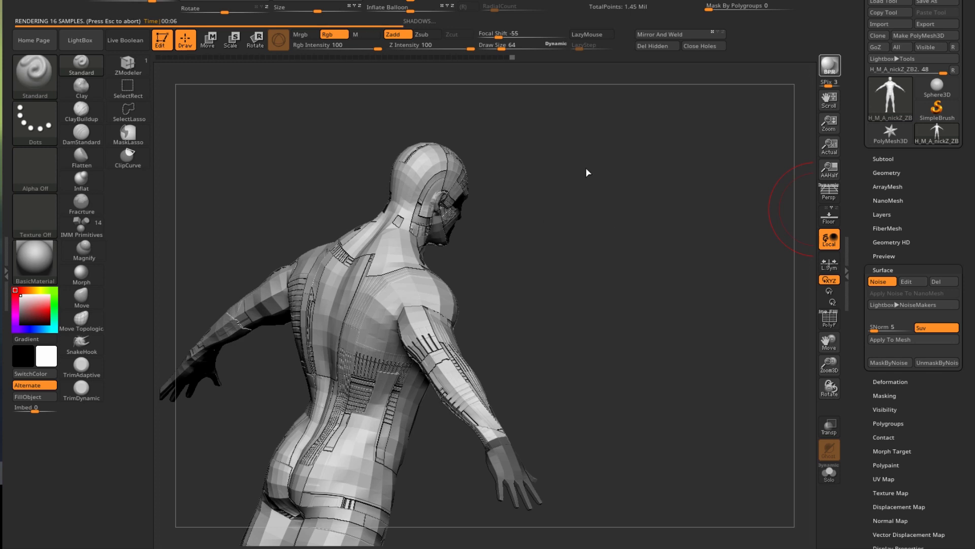
{"action": "left_click_drag", "start_coordinate": [556, 291], "coordinate": [436, 284]}
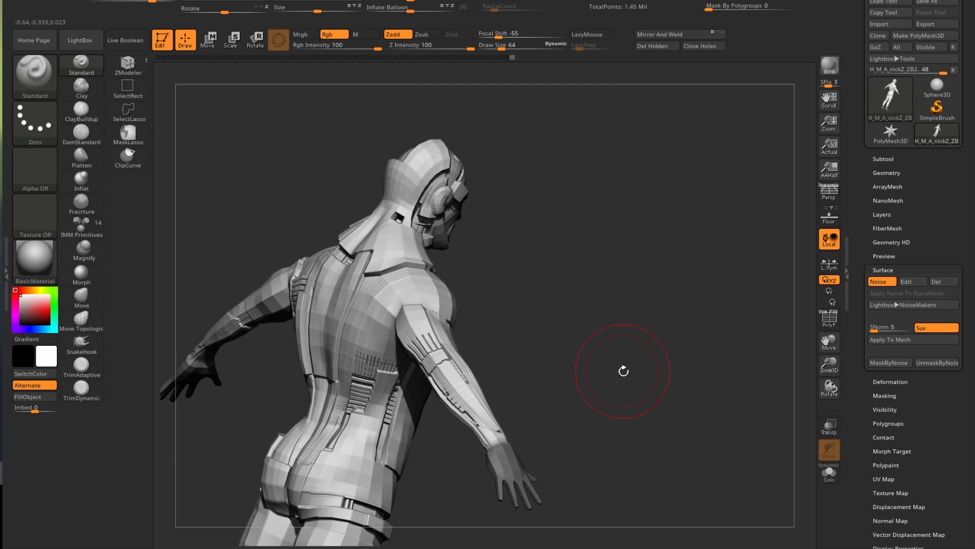
{"action": "left_click_drag", "start_coordinate": [641, 379], "coordinate": [375, 289]}
{"action": "left_click", "coordinate": [887, 173]}
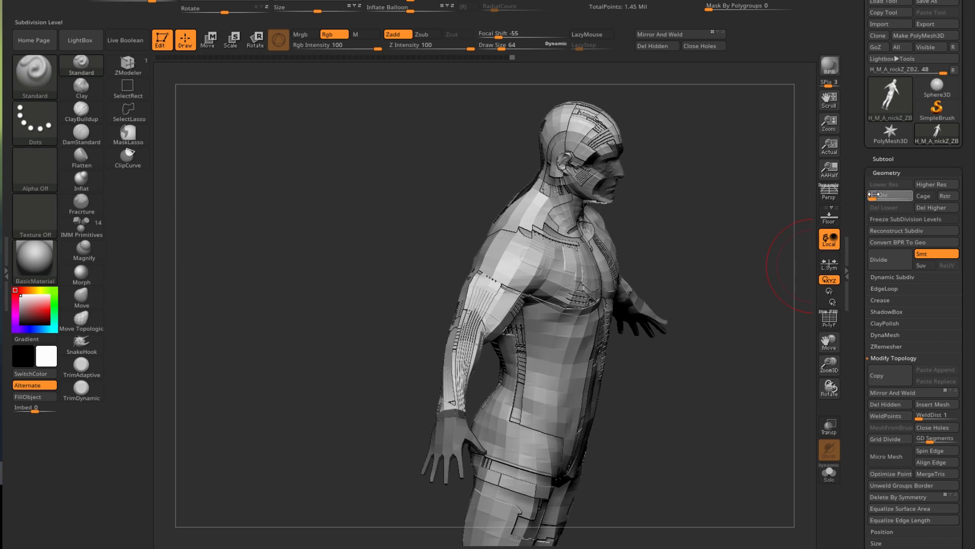
{"action": "left_click_drag", "start_coordinate": [348, 279], "coordinate": [244, 256]}
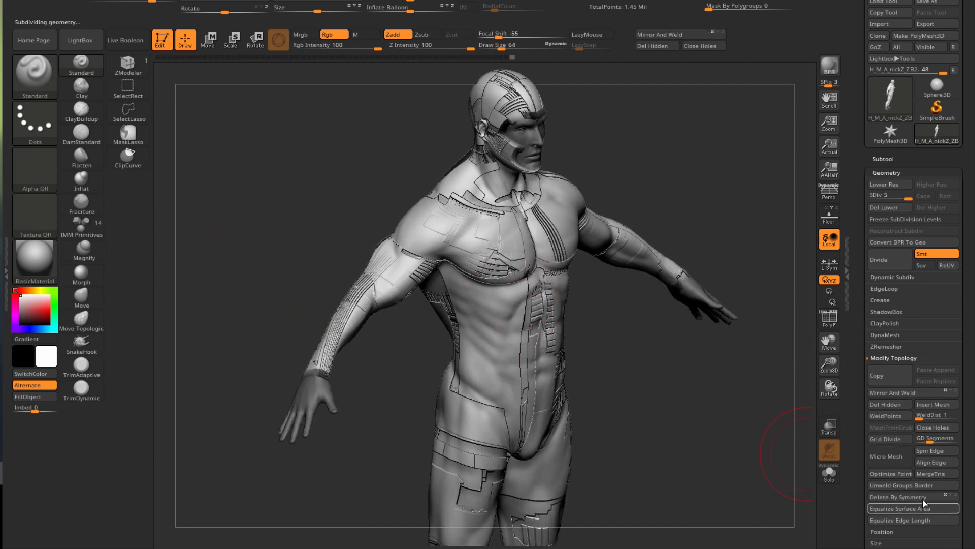
{"action": "left_click_drag", "start_coordinate": [974, 410], "coordinate": [974, 267]}
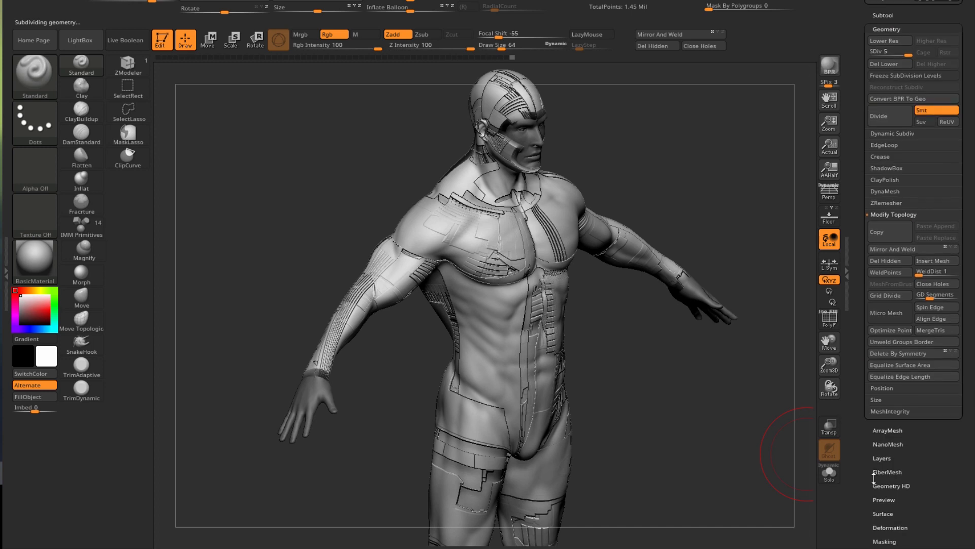
- Swap the surface noise alpha to Depth_Map.tif from pack folder 07 and apply it
{"action": "left_click", "coordinate": [885, 513]}
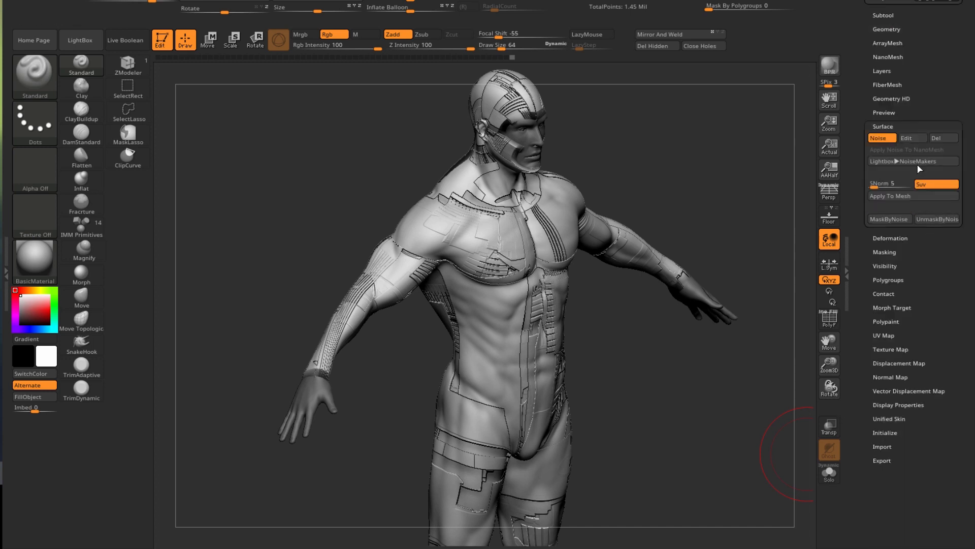
{"action": "left_click", "coordinate": [907, 137]}
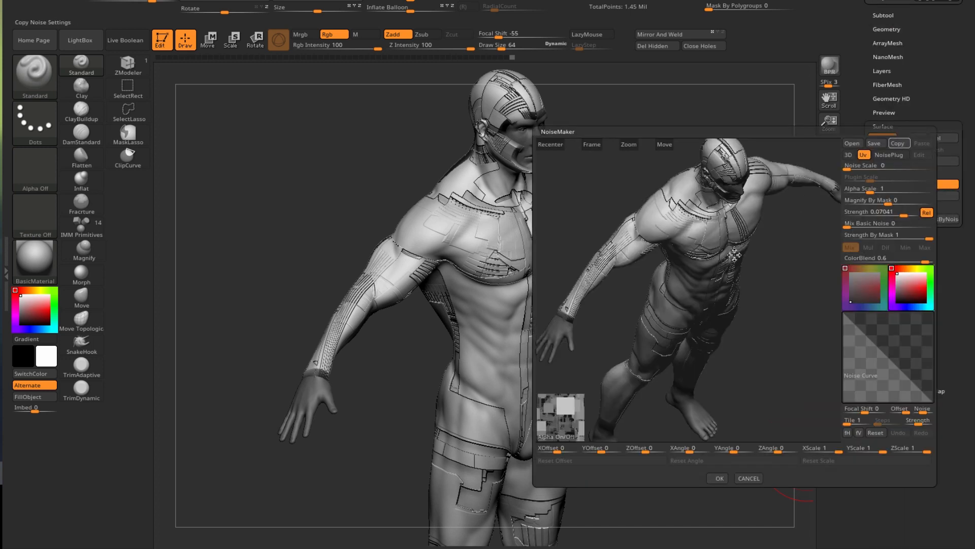
{"action": "left_click", "coordinate": [562, 439]}
{"action": "left_click", "coordinate": [561, 437]}
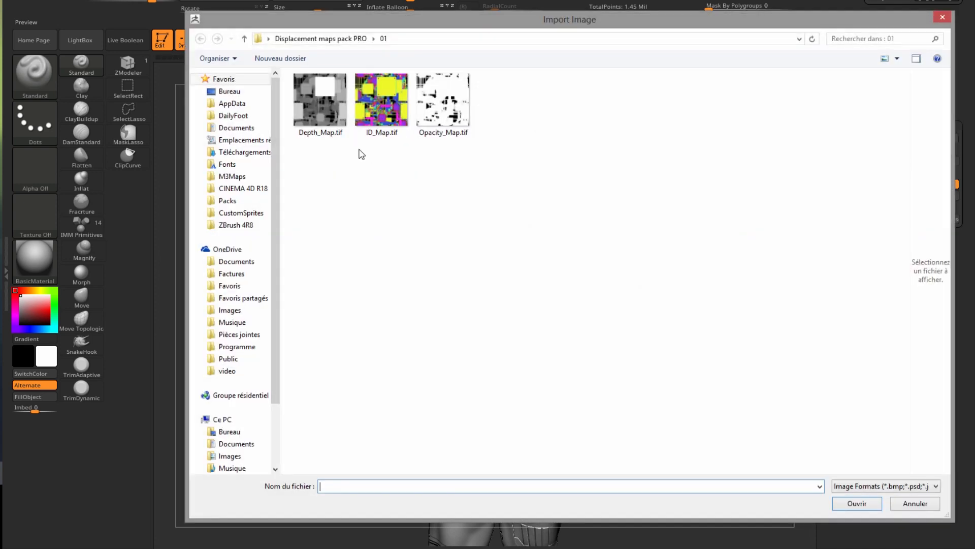
{"action": "left_click", "coordinate": [337, 38]}
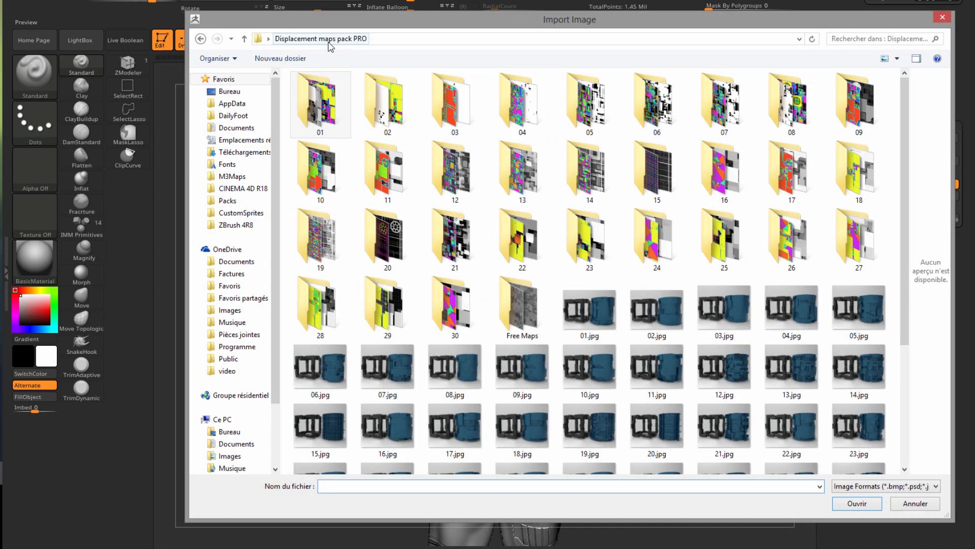
{"action": "double_click", "coordinate": [721, 123]}
{"action": "left_click", "coordinate": [311, 100]}
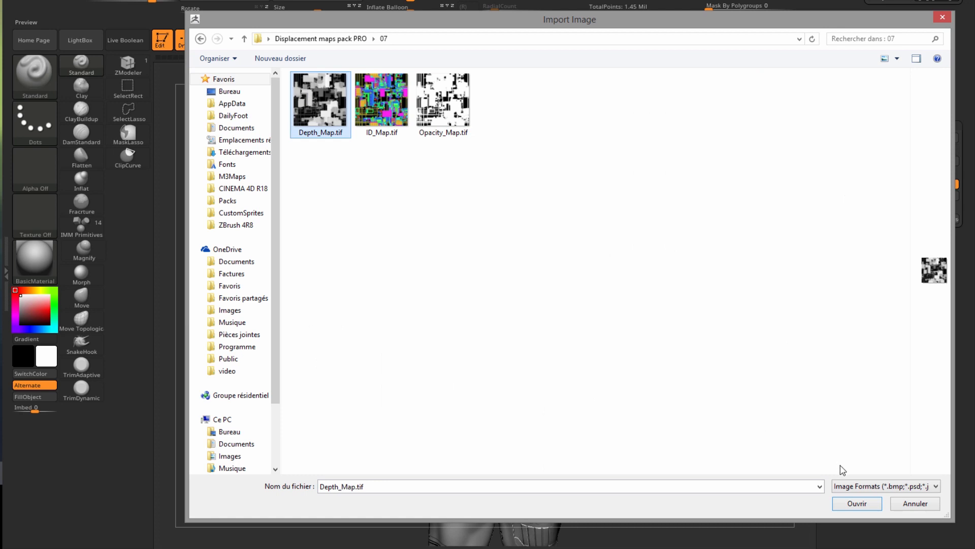
{"action": "left_click", "coordinate": [856, 503]}
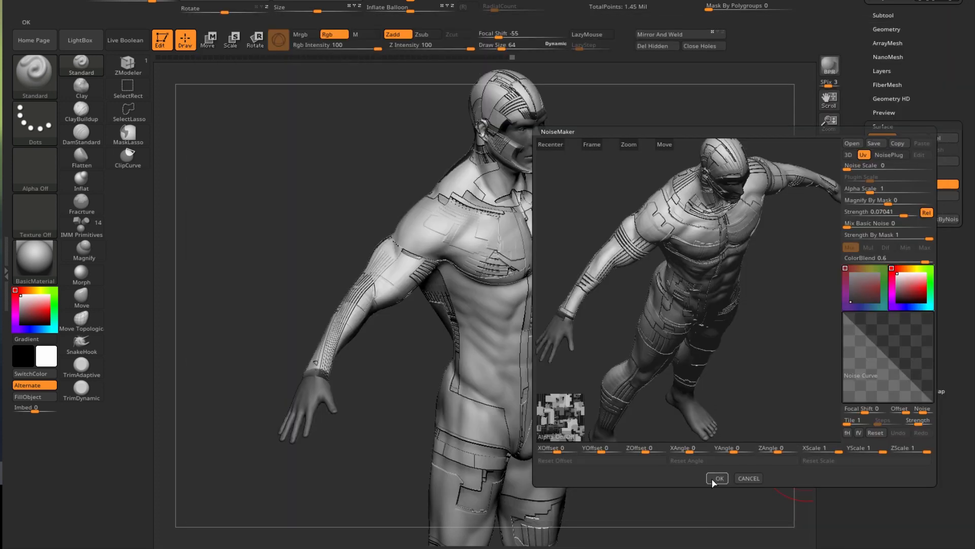
{"action": "left_click", "coordinate": [717, 478]}
{"action": "left_click_drag", "start_coordinate": [631, 370], "coordinate": [806, 196]}
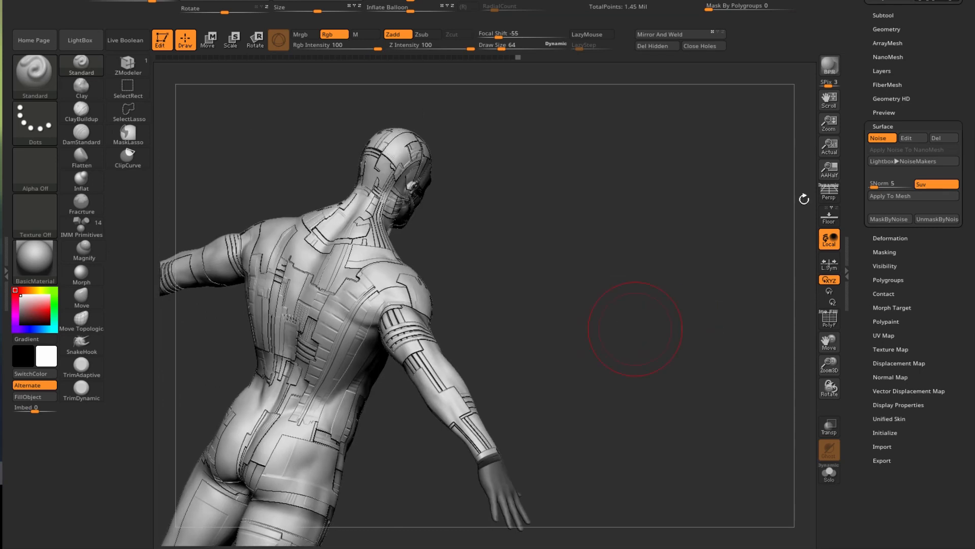
{"action": "left_click", "coordinate": [829, 65]}
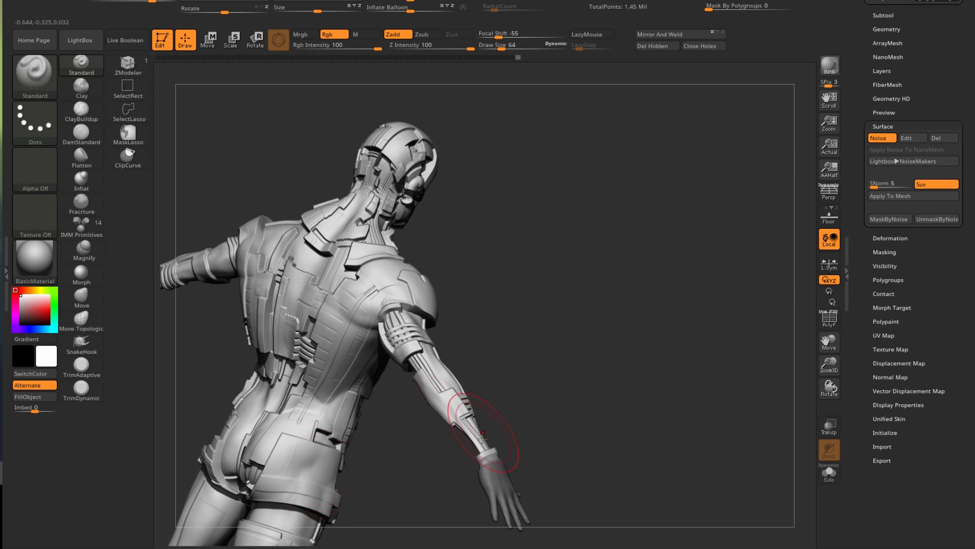
{"action": "left_click_drag", "start_coordinate": [598, 381], "coordinate": [369, 366]}
{"action": "left_click", "coordinate": [829, 65]}
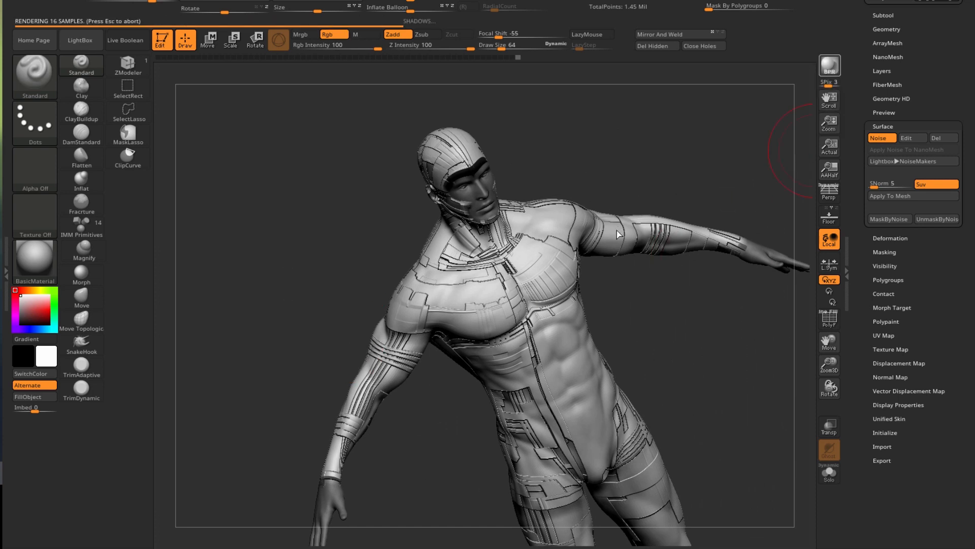
{"action": "key", "text": "Escape"}
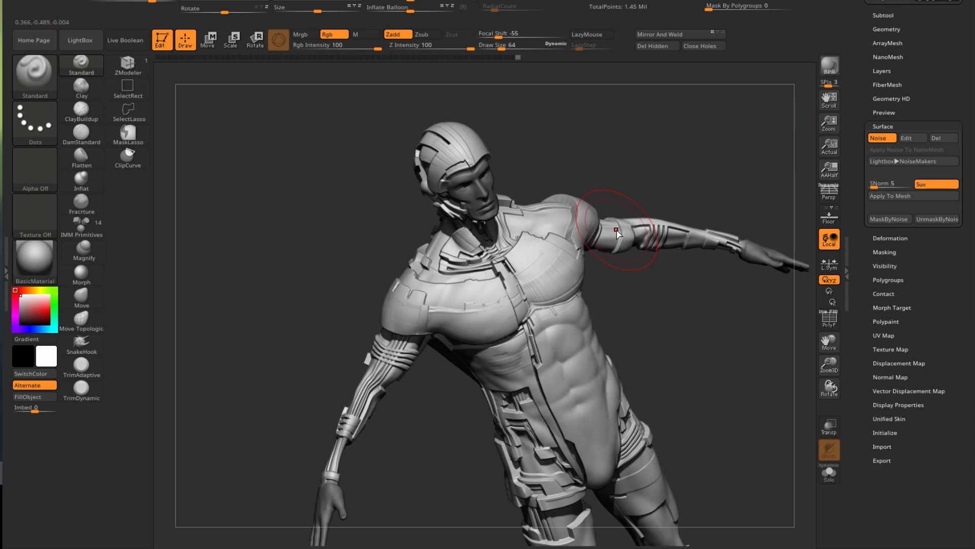
- Replace the NoiseMaker alpha with Depth_Map.tif from folder 13 of the displacement maps pack
{"action": "left_click", "coordinate": [910, 139]}
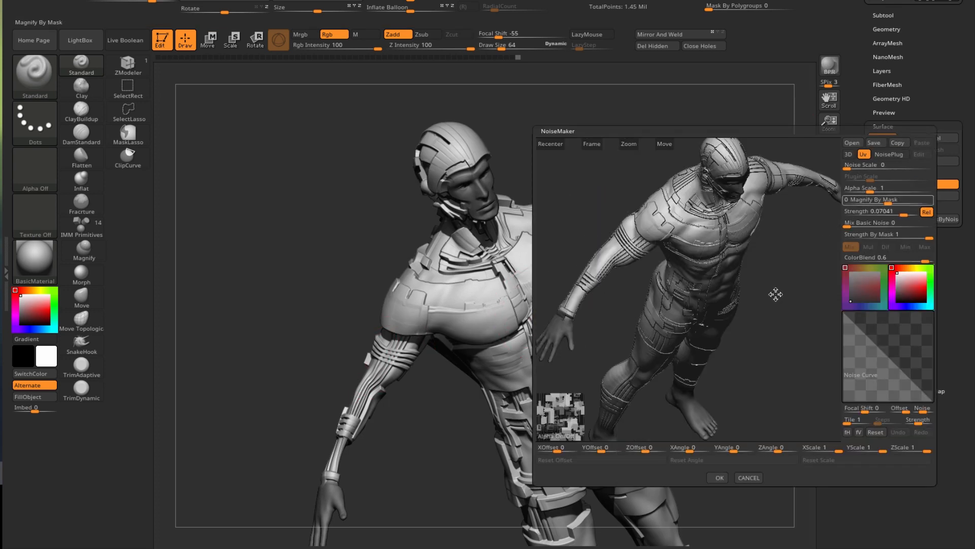
{"action": "left_click", "coordinate": [562, 435]}
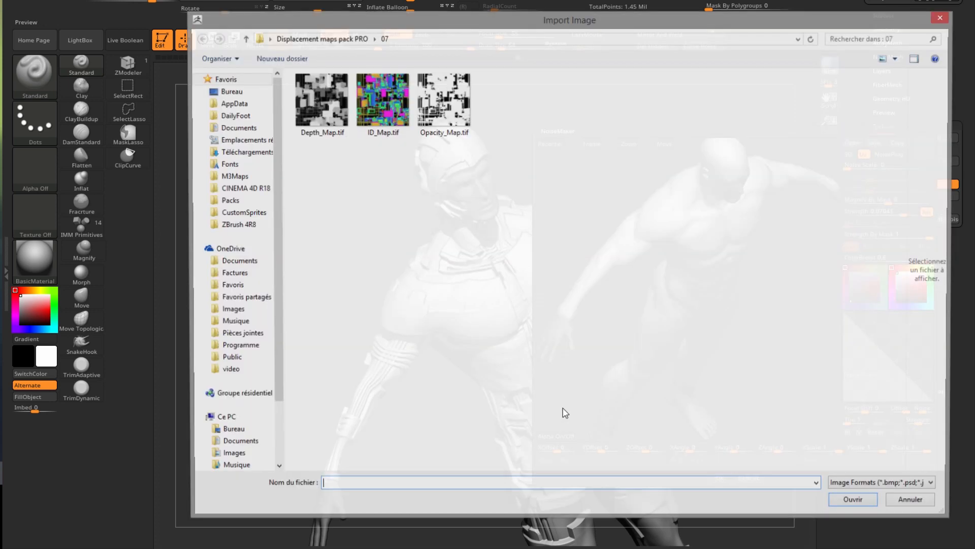
{"action": "left_click", "coordinate": [327, 40]}
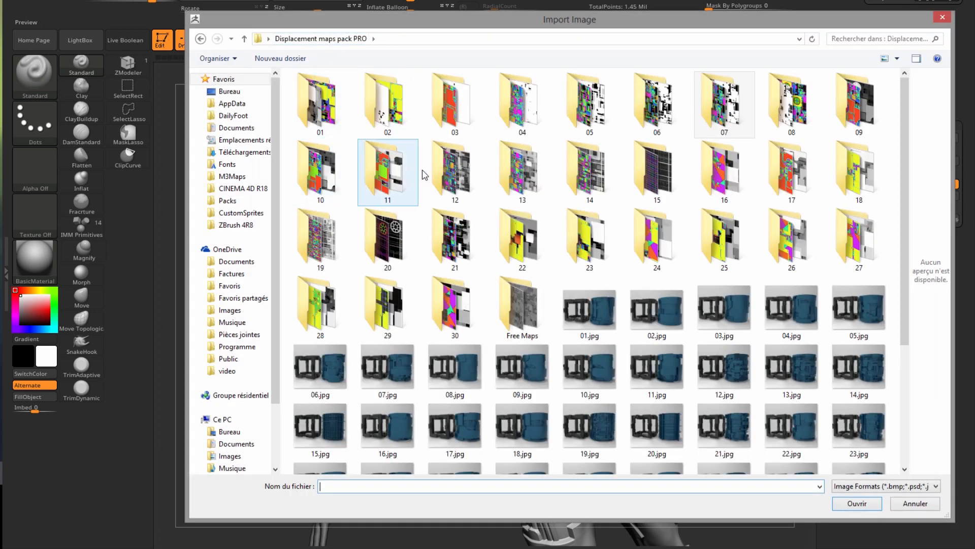
{"action": "double_click", "coordinate": [522, 184]}
{"action": "left_click", "coordinate": [320, 103]}
{"action": "left_click", "coordinate": [855, 503]}
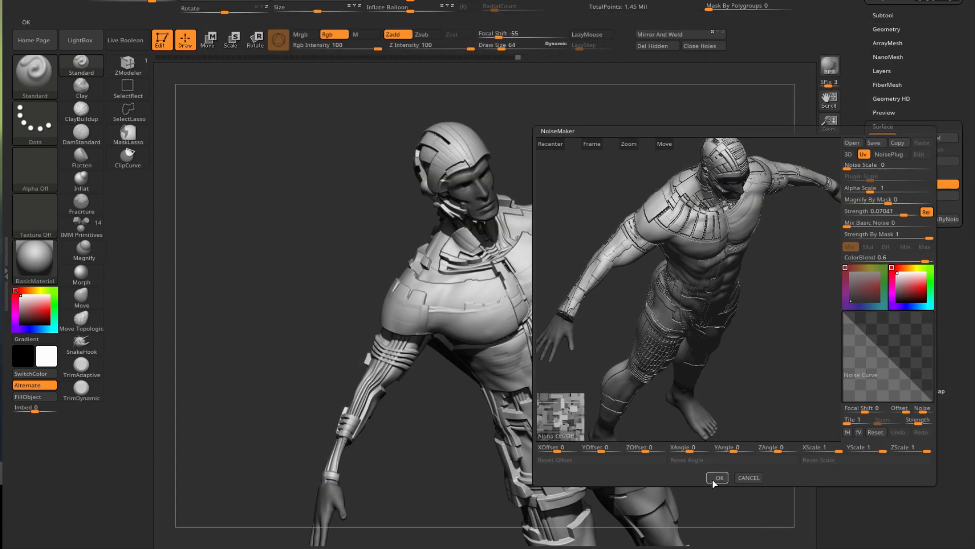
{"action": "left_click", "coordinate": [716, 477]}
{"action": "left_click_drag", "start_coordinate": [269, 264], "coordinate": [785, 199]}
{"action": "left_click", "coordinate": [833, 67]}
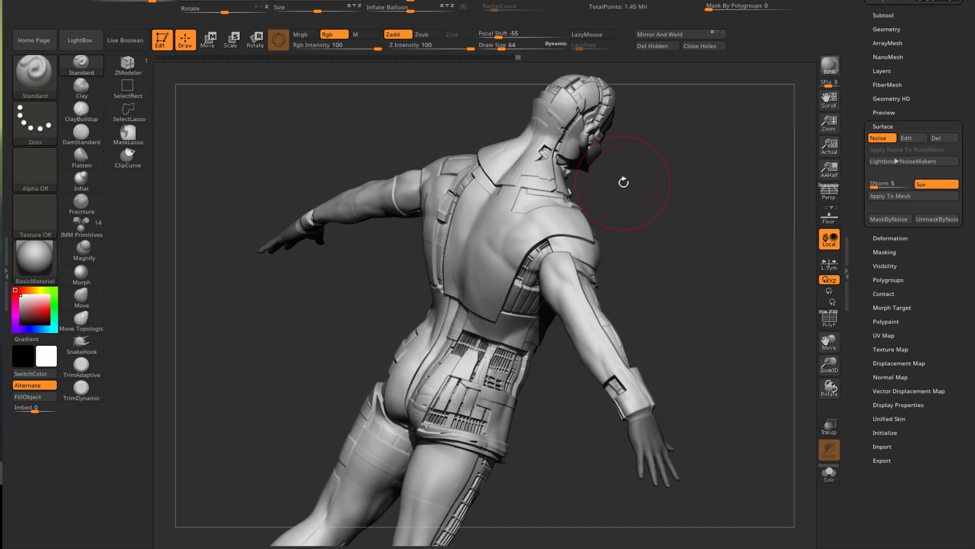
{"action": "right_click_drag", "start_coordinate": [499, 360], "coordinate": [511, 401], "text": "ctrl"}
{"action": "right_click_drag", "start_coordinate": [529, 315], "coordinate": [523, 285], "text": "ctrl"}
{"action": "left_click_drag", "start_coordinate": [364, 286], "coordinate": [277, 294]}
{"action": "left_click_drag", "start_coordinate": [463, 315], "coordinate": [196, 304], "text": "alt"}
{"action": "left_click_drag", "start_coordinate": [305, 312], "coordinate": [200, 235], "text": "alt"}
{"action": "left_click", "coordinate": [830, 65]}
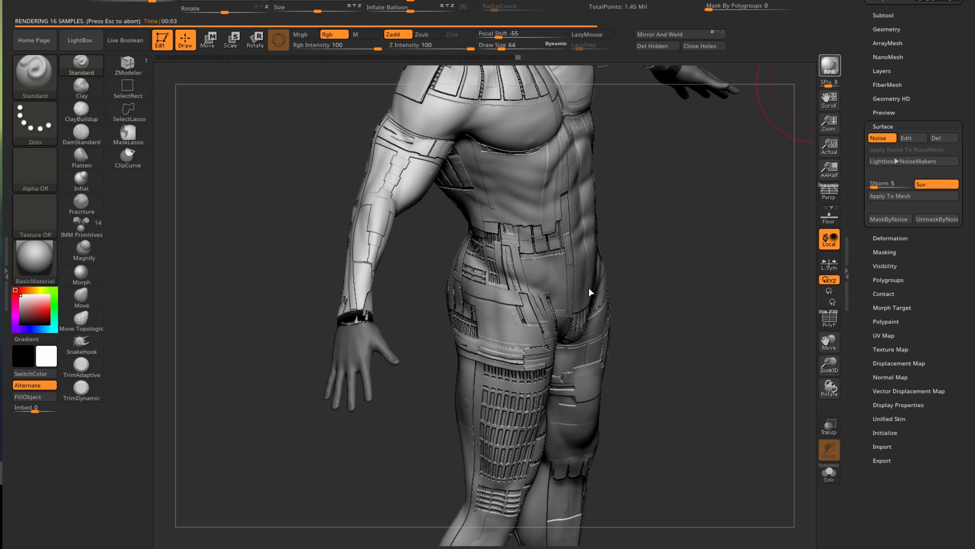
{"action": "left_click_drag", "start_coordinate": [644, 261], "coordinate": [628, 279], "text": "alt"}
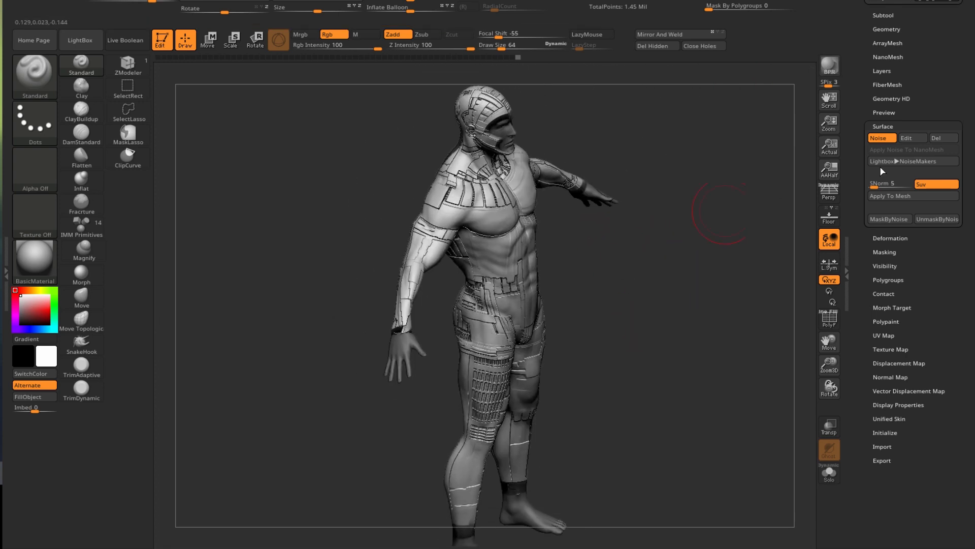
- Set the surface noise strength to 0.5 and render a BPR preview
{"action": "left_click", "coordinate": [908, 139]}
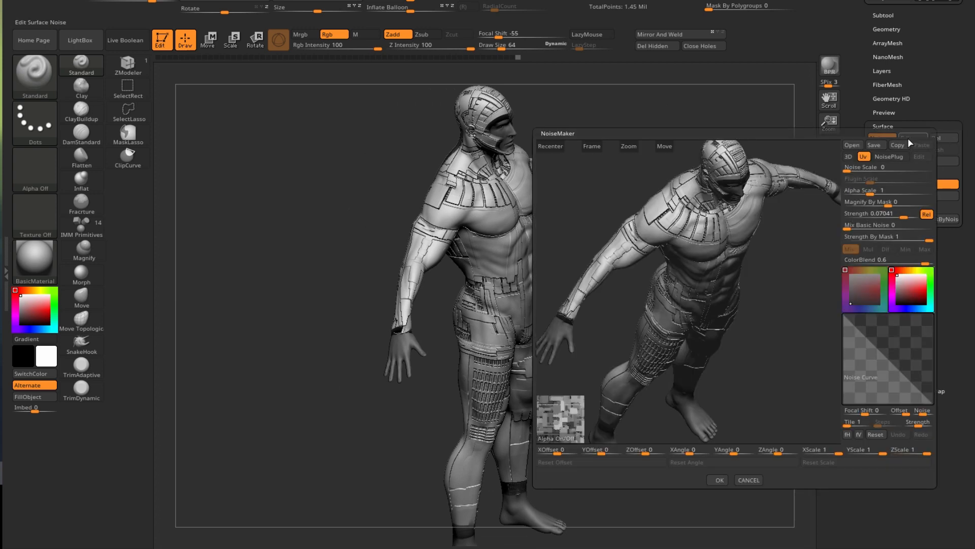
{"action": "left_click", "coordinate": [871, 214]}
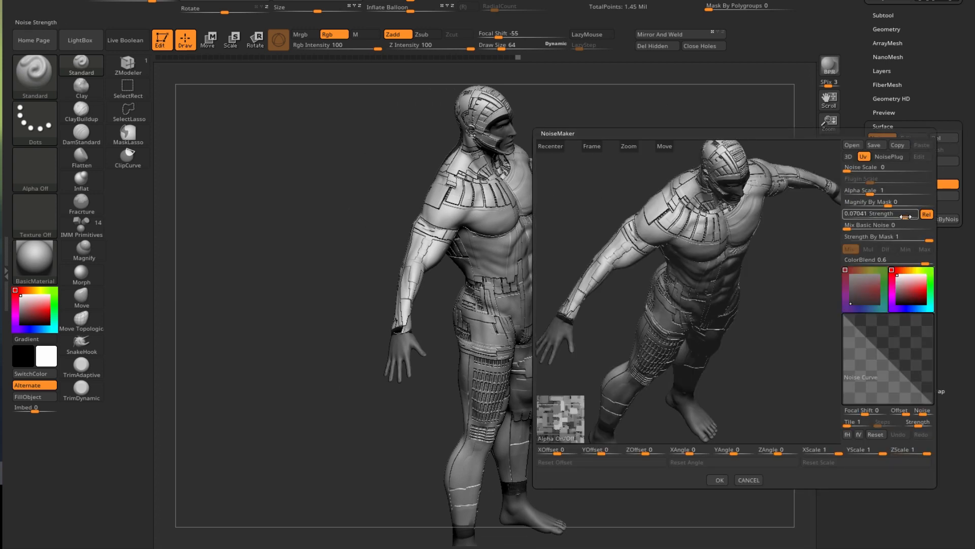
{"action": "type", "text": "0.5"}
{"action": "key", "text": "Return"}
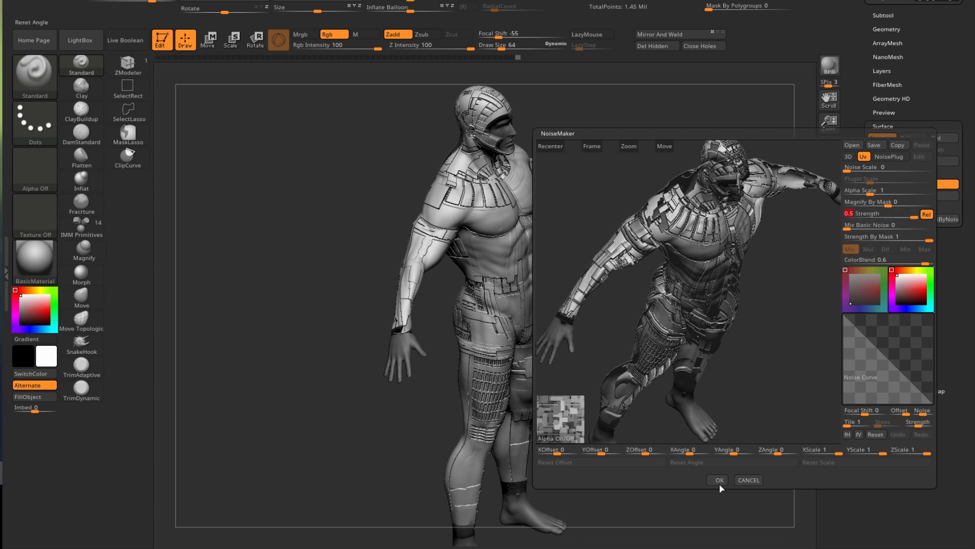
{"action": "left_click", "coordinate": [719, 480]}
{"action": "left_click", "coordinate": [832, 71]}
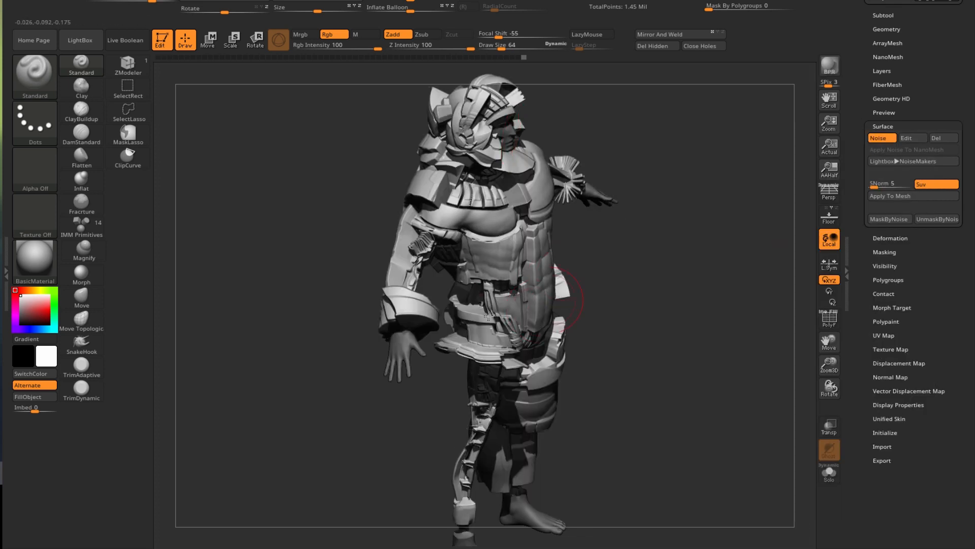
- Lower the noise strength to 0.06151 and accept it
{"action": "left_click", "coordinate": [906, 138]}
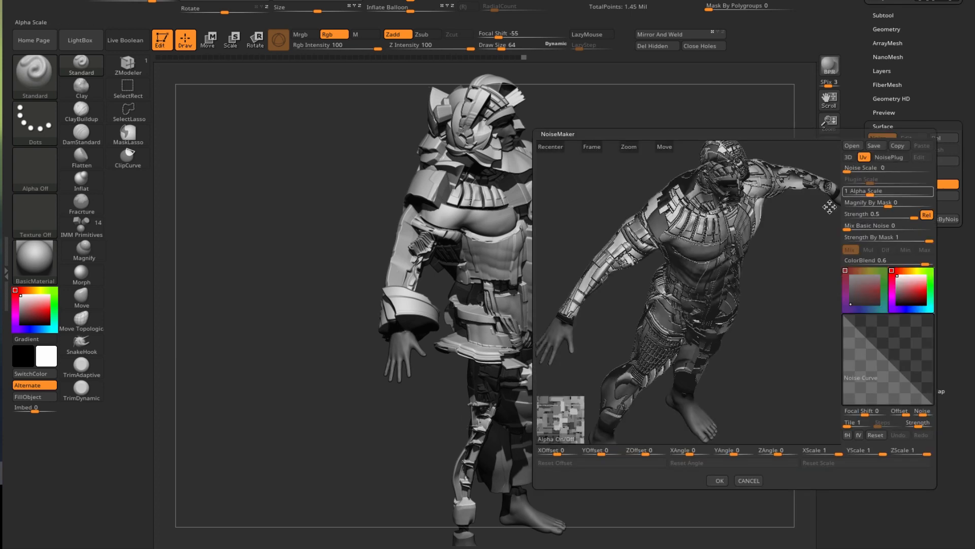
{"action": "left_click_drag", "start_coordinate": [909, 218], "coordinate": [903, 218]}
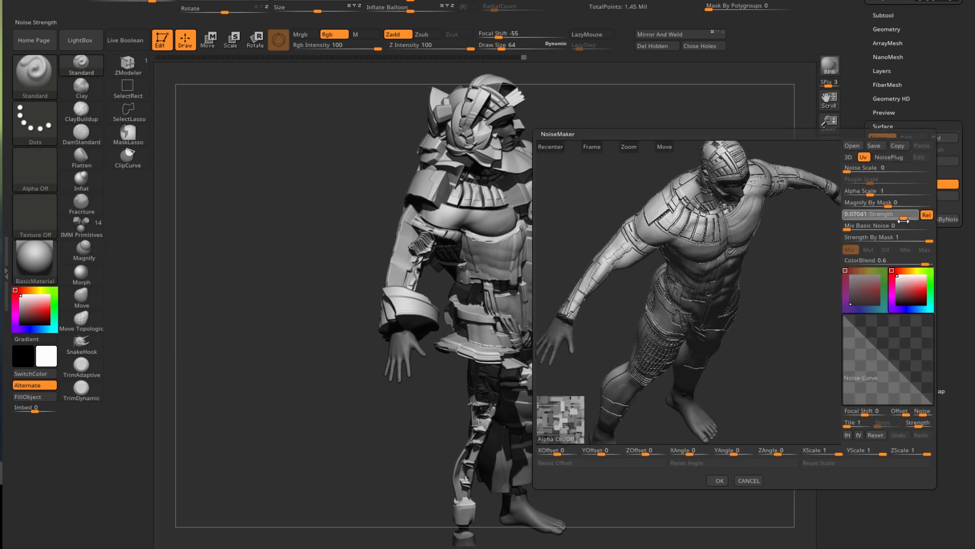
{"action": "left_click", "coordinate": [717, 481]}
{"action": "left_click", "coordinate": [906, 138]}
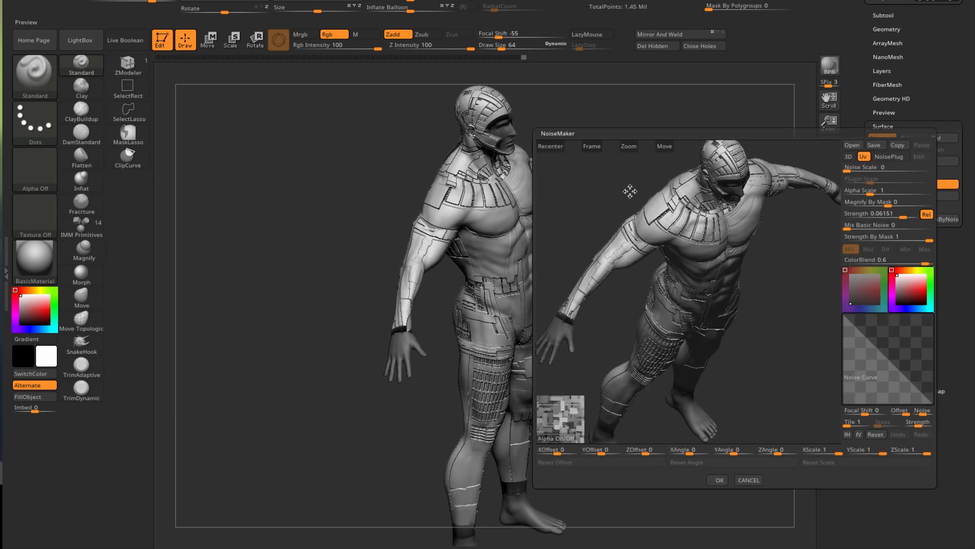
{"action": "left_click", "coordinate": [724, 481]}
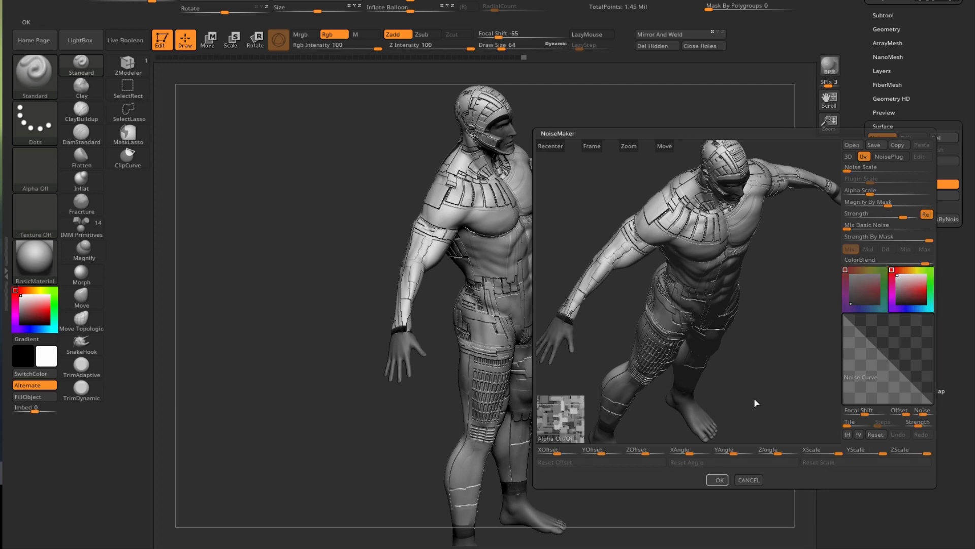
{"action": "left_click_drag", "start_coordinate": [606, 196], "coordinate": [620, 237]}
{"action": "left_click", "coordinate": [825, 75]}
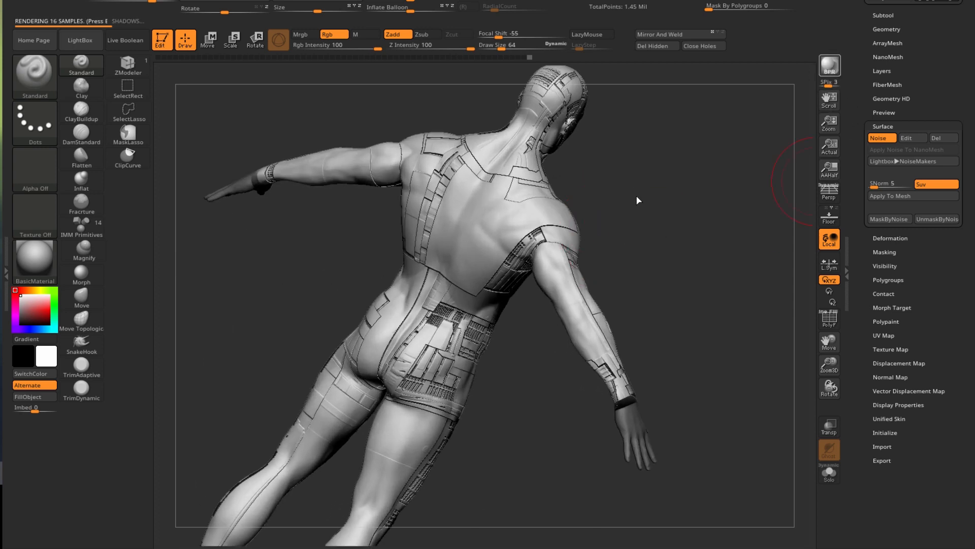
{"action": "left_click_drag", "start_coordinate": [541, 458], "coordinate": [218, 230]}
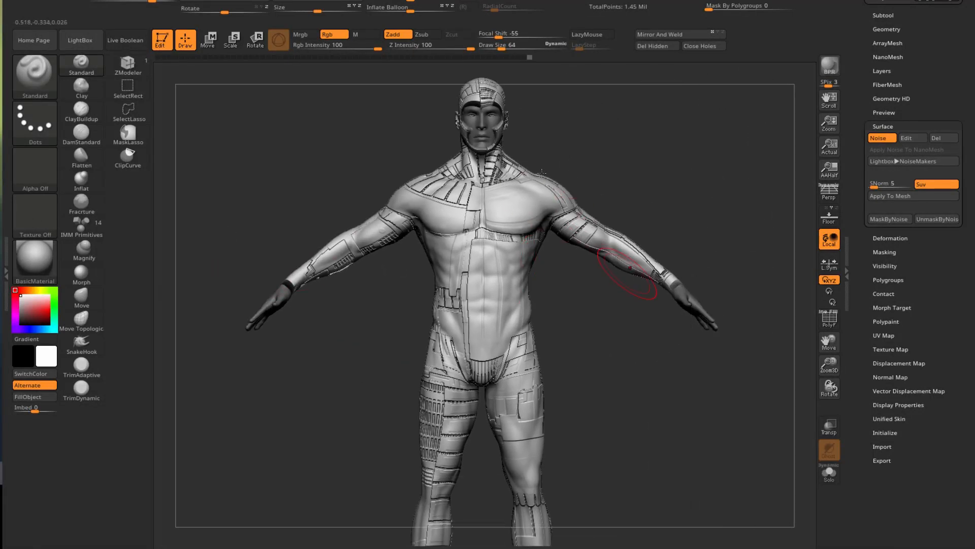
{"action": "left_click_drag", "start_coordinate": [608, 378], "coordinate": [553, 389]}
{"action": "left_click_drag", "start_coordinate": [613, 392], "coordinate": [409, 364]}
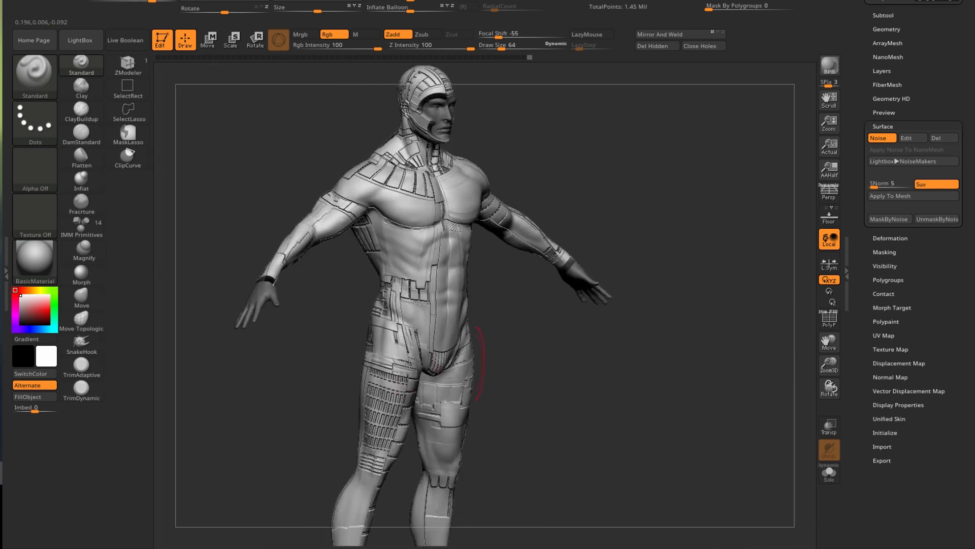
{"action": "left_click_drag", "start_coordinate": [314, 388], "coordinate": [393, 390], "text": "alt"}
{"action": "left_click_drag", "start_coordinate": [325, 404], "coordinate": [361, 431]}
{"action": "mouse_move", "coordinate": [551, 324]}
{"action": "left_mouse_down", "text": "alt"}
{"action": "mouse_move", "coordinate": [678, 386]}
{"action": "mouse_move", "coordinate": [616, 371]}
{"action": "mouse_move", "coordinate": [633, 375]}
{"action": "left_mouse_up", "text": "alt"}
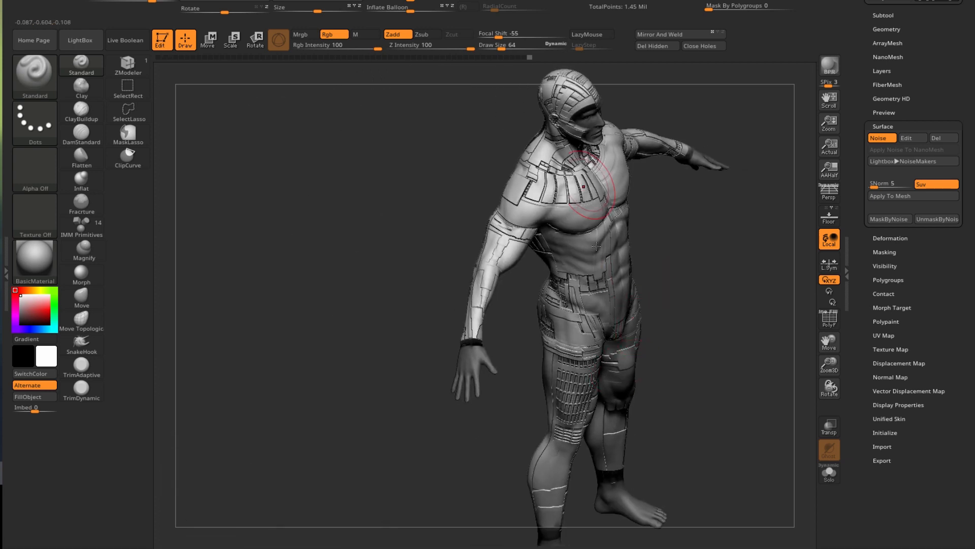
- Flip the model's UVs with Flip U, then Flip V, in UV Map > Adjust
{"action": "left_click", "coordinate": [882, 335]}
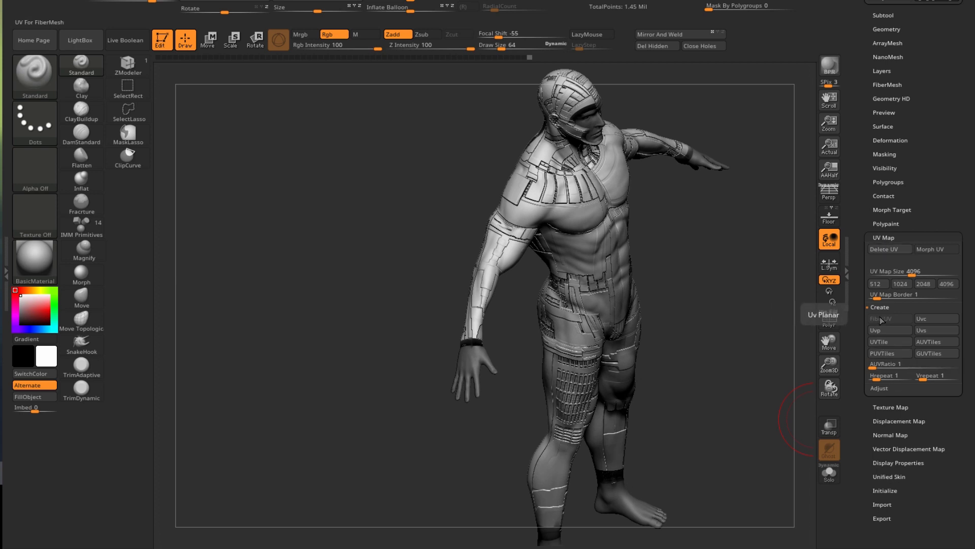
{"action": "left_click", "coordinate": [879, 388]}
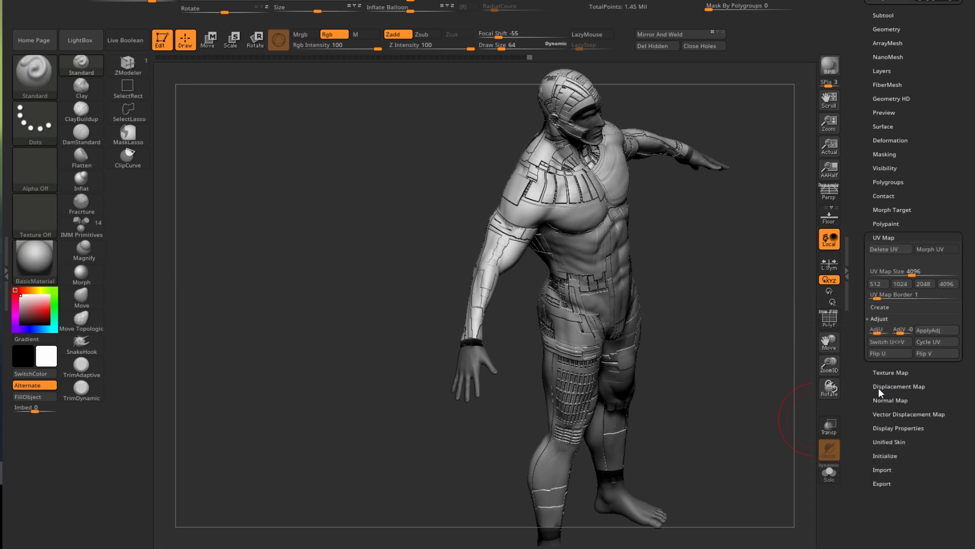
{"action": "left_click", "coordinate": [879, 354]}
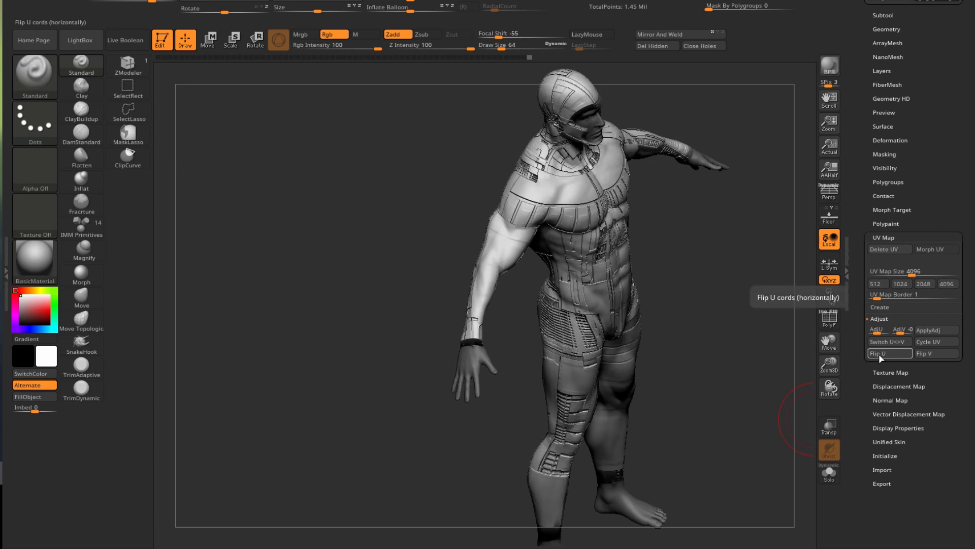
{"action": "left_click_drag", "start_coordinate": [682, 315], "coordinate": [742, 317]}
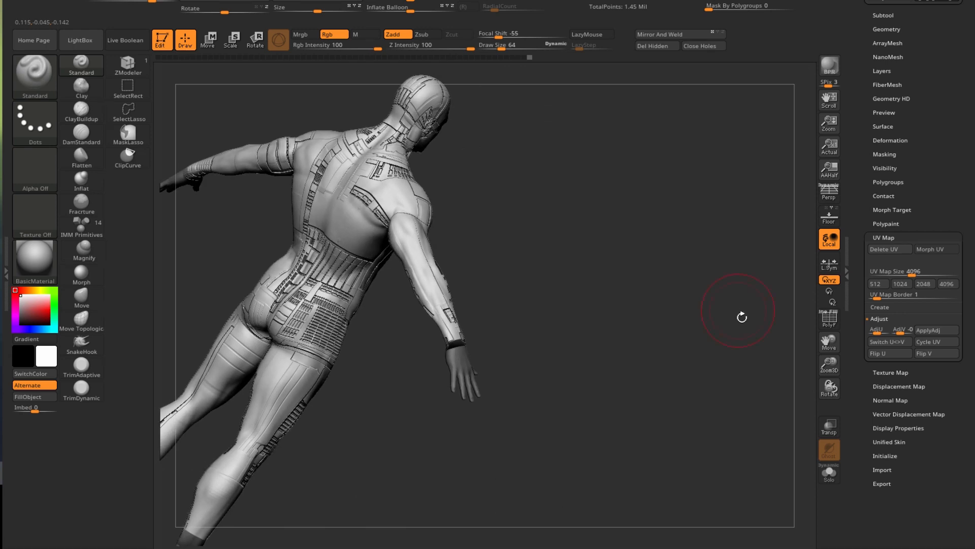
{"action": "left_click", "coordinate": [891, 354]}
{"action": "left_click", "coordinate": [891, 354]}
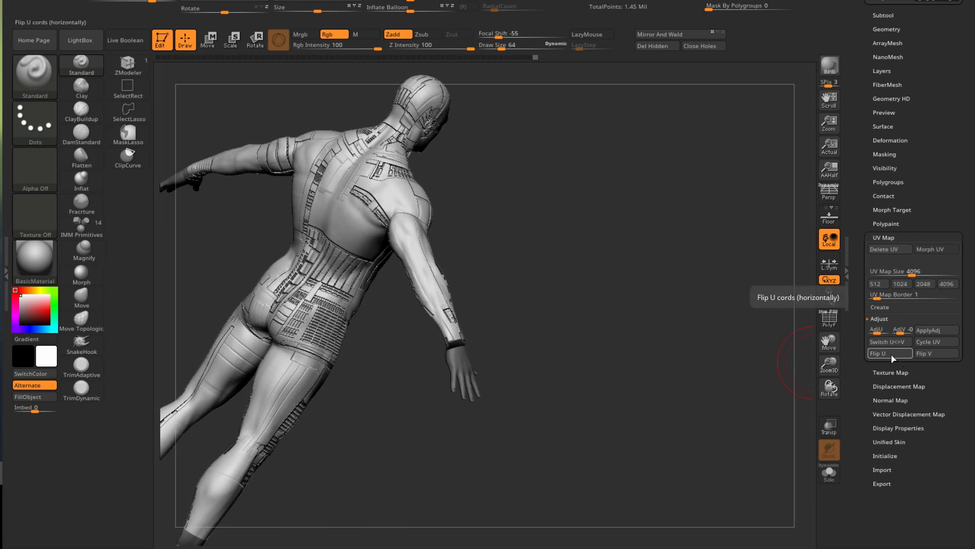
{"action": "left_click", "coordinate": [923, 354]}
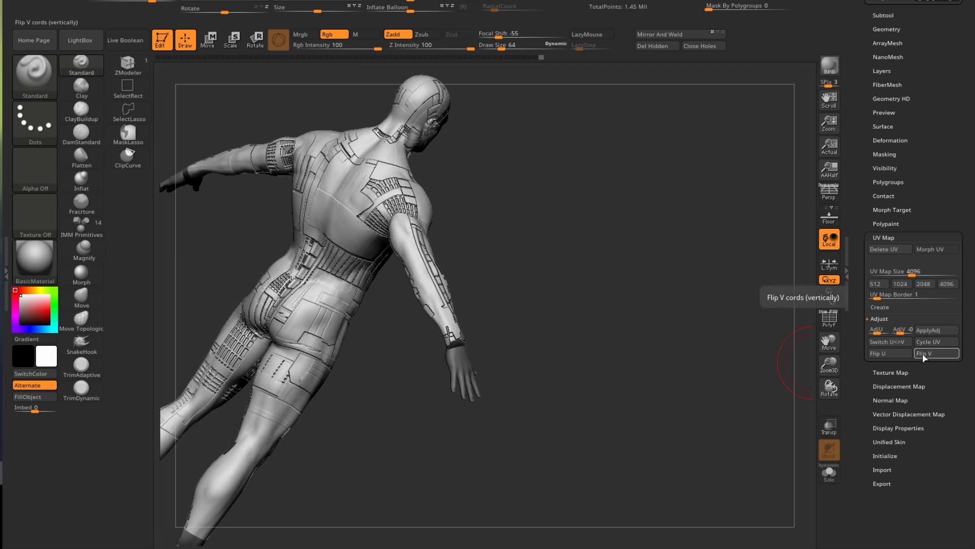
- Bring up the Texture Map picker to choose a new texture for the model
{"action": "left_click_drag", "start_coordinate": [602, 342], "coordinate": [264, 304]}
{"action": "left_click_drag", "start_coordinate": [964, 375], "coordinate": [957, 251]}
{"action": "left_click_drag", "start_coordinate": [342, 211], "coordinate": [276, 194]}
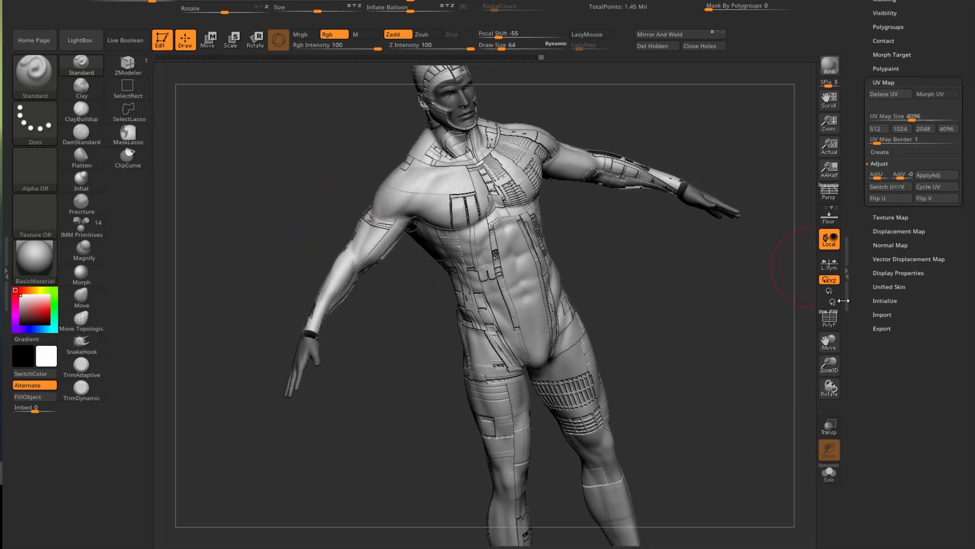
{"action": "left_click", "coordinate": [880, 217]}
{"action": "left_click", "coordinate": [885, 131]}
- Import ID_Map.tif as the model's texture and inspect the coloured patches on the torso
{"action": "left_click", "coordinate": [449, 296]}
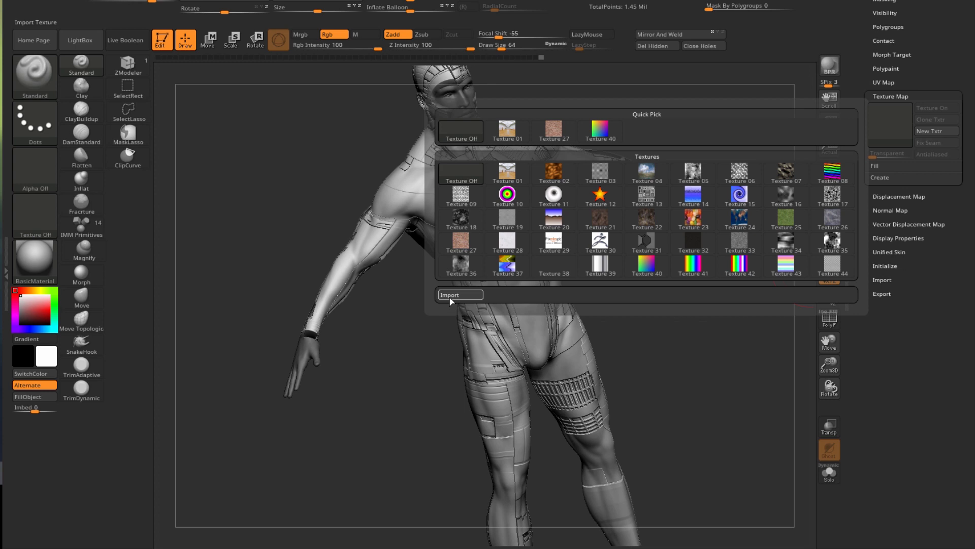
{"action": "left_click", "coordinate": [379, 105]}
{"action": "left_click", "coordinate": [849, 503]}
{"action": "left_click_drag", "start_coordinate": [285, 196], "coordinate": [284, 177]}
{"action": "right_click_drag", "start_coordinate": [460, 180], "coordinate": [436, 199], "text": "ctrl"}
{"action": "left_click_drag", "start_coordinate": [255, 220], "coordinate": [349, 414]}
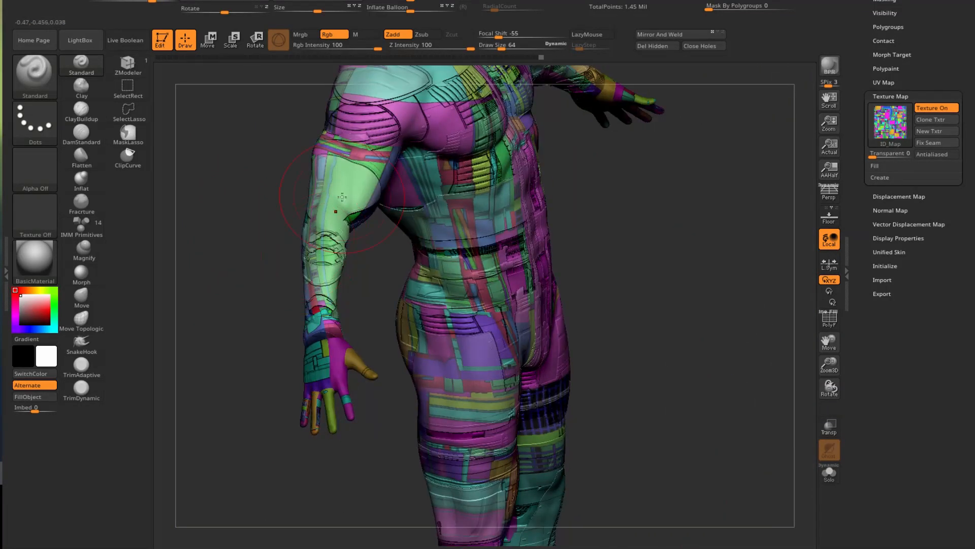
- Reopen the texture import dialog, cancel it, and inspect the texture from behind
{"action": "left_click", "coordinate": [890, 122]}
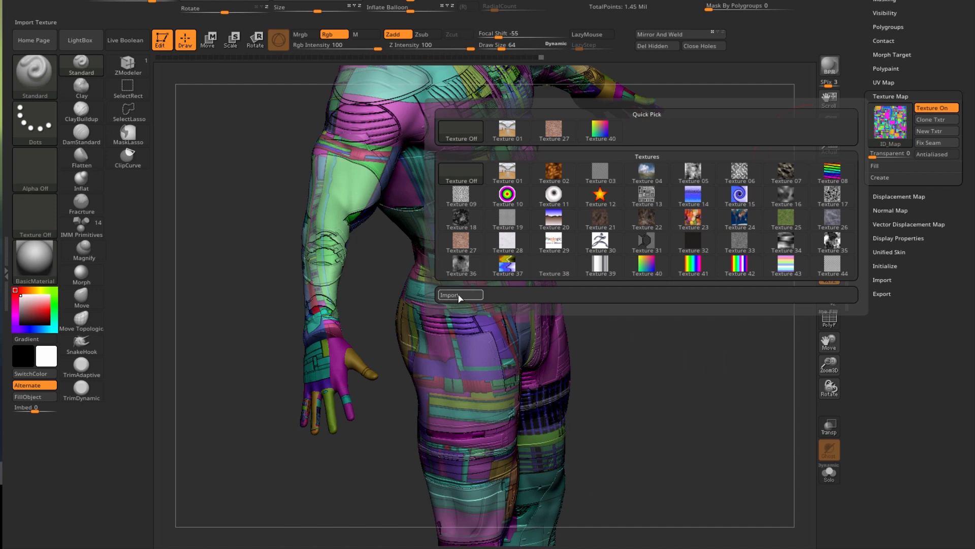
{"action": "left_click", "coordinate": [461, 295]}
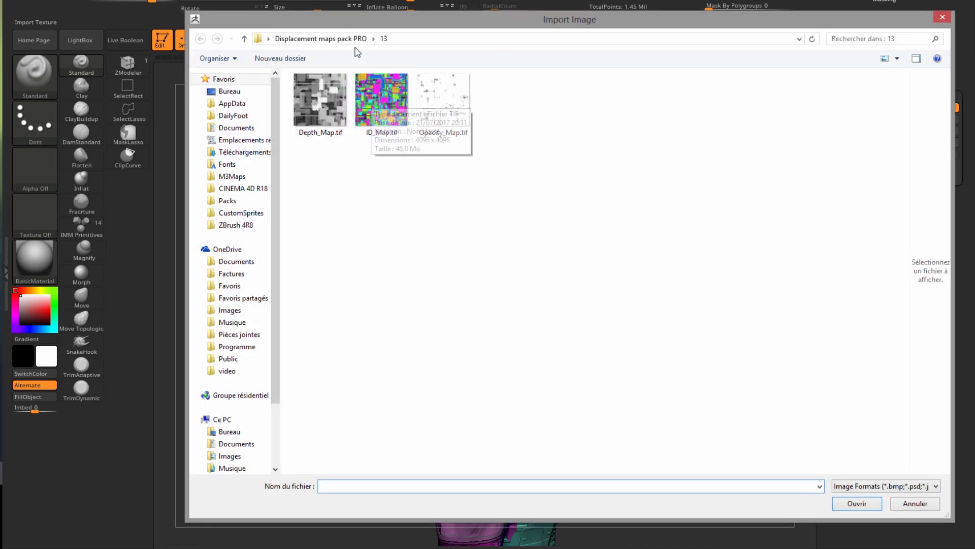
{"action": "left_click", "coordinate": [914, 503]}
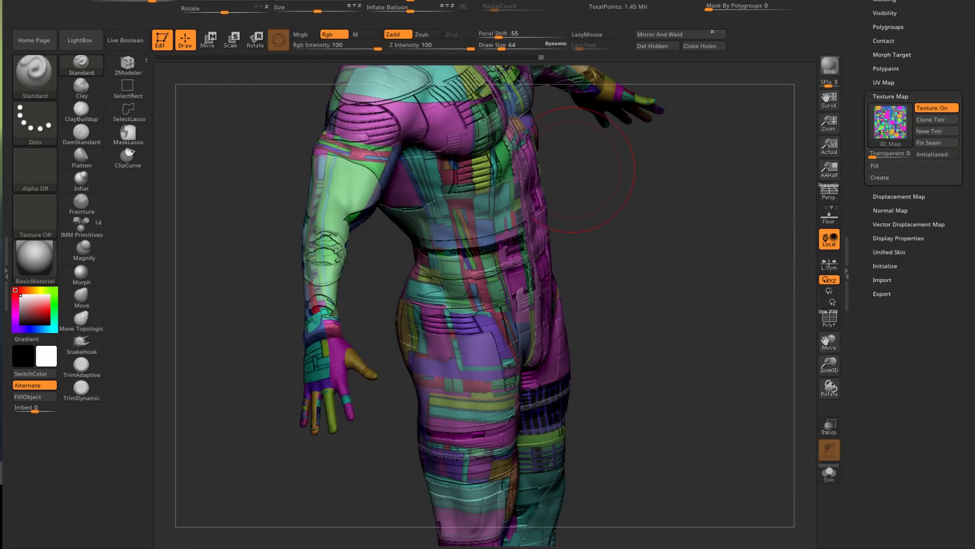
{"action": "left_click_drag", "start_coordinate": [643, 223], "coordinate": [437, 219]}
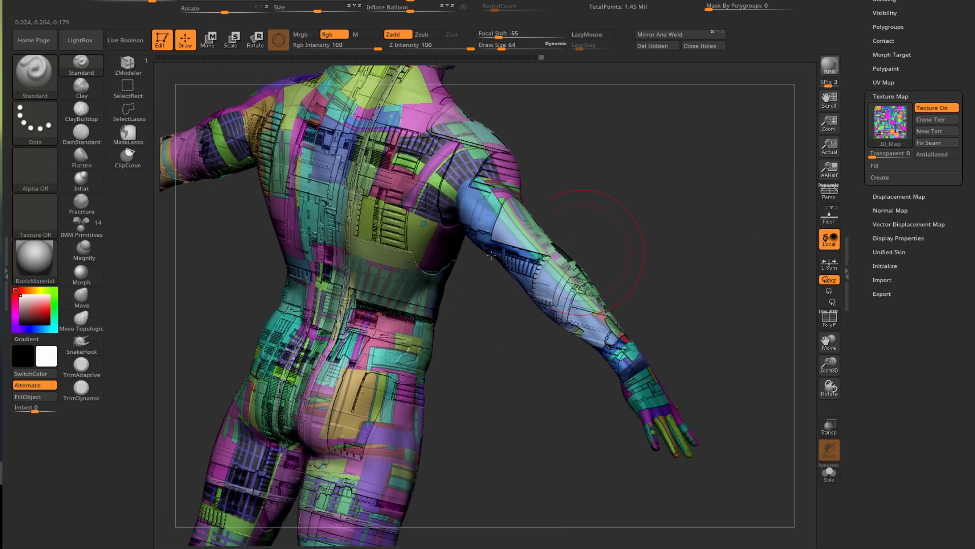
{"action": "mouse_move", "coordinate": [488, 380]}
{"action": "left_mouse_down"}
{"action": "mouse_move", "coordinate": [493, 371]}
{"action": "mouse_move", "coordinate": [471, 355]}
{"action": "mouse_move", "coordinate": [503, 385]}
{"action": "mouse_move", "coordinate": [395, 379]}
{"action": "mouse_move", "coordinate": [342, 294]}
{"action": "mouse_move", "coordinate": [346, 274]}
{"action": "mouse_move", "coordinate": [189, 330]}
{"action": "mouse_move", "coordinate": [218, 318]}
{"action": "left_mouse_up"}
- Flip U to realign the ID map, test Flip V twice, and compare BPR renders
{"action": "left_click", "coordinate": [883, 82]}
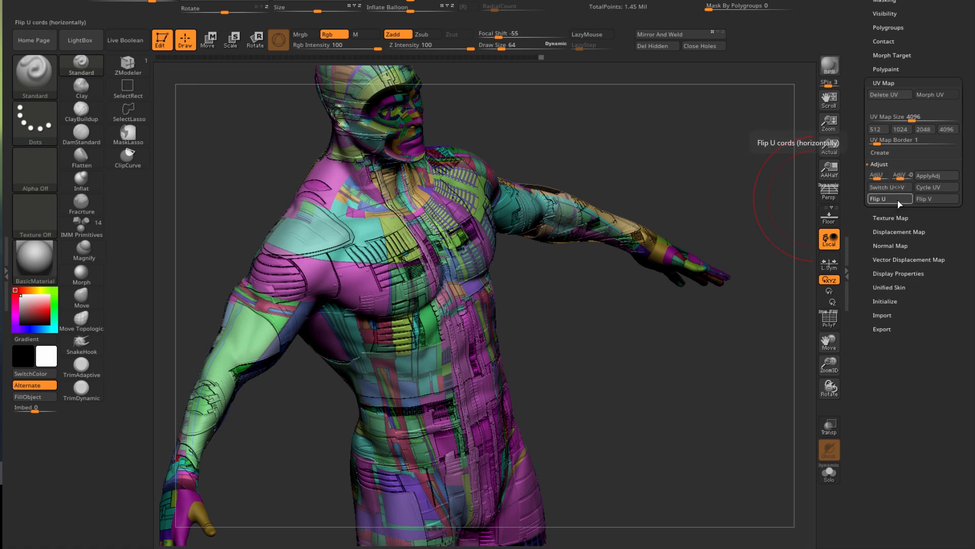
{"action": "left_click", "coordinate": [898, 203]}
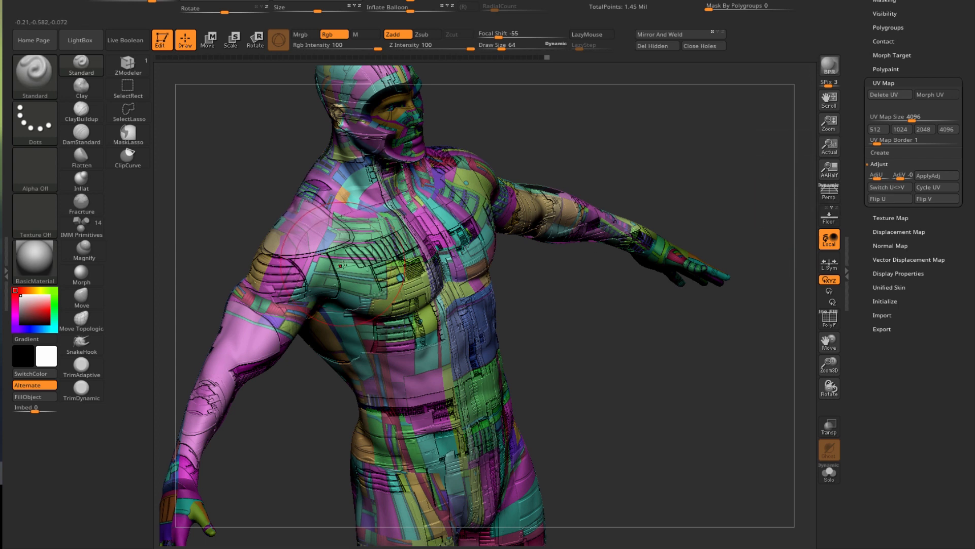
{"action": "left_click", "coordinate": [828, 68]}
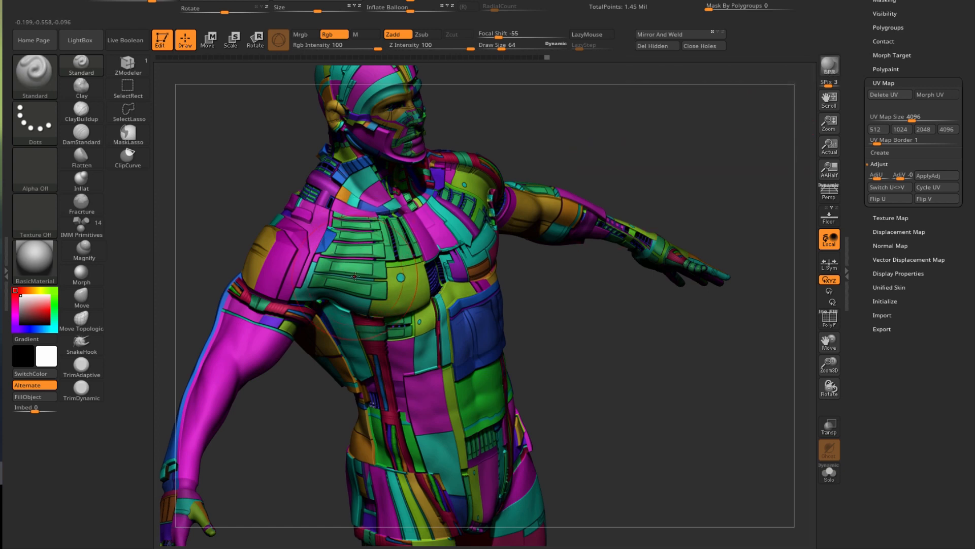
{"action": "left_click", "coordinate": [932, 199]}
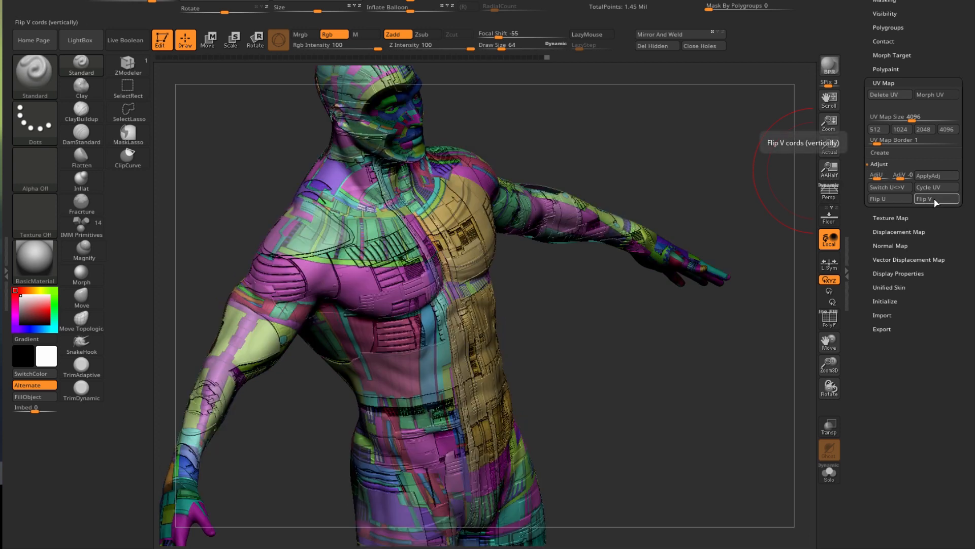
{"action": "left_click", "coordinate": [936, 200]}
{"action": "left_click", "coordinate": [832, 71]}
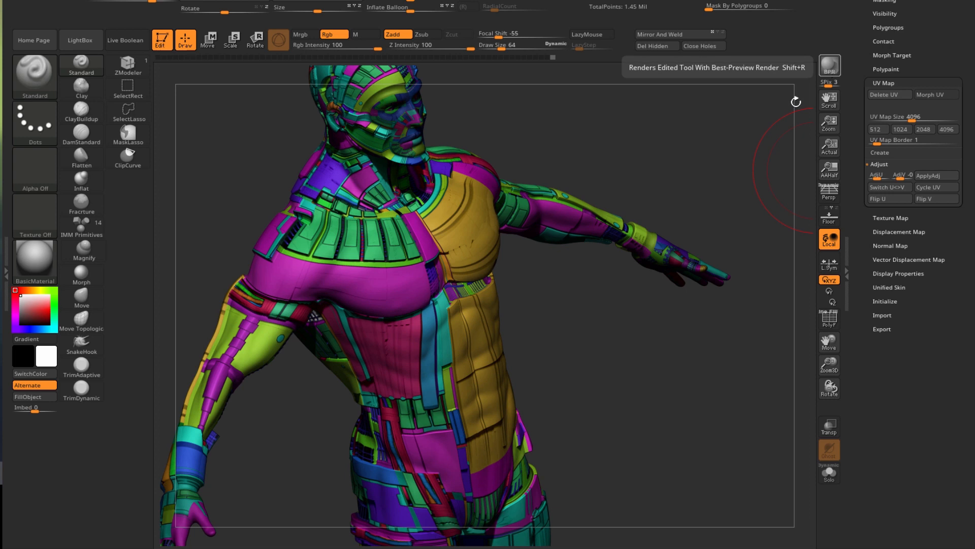
- Turn off Texture On in Texture Map so the ID_Map colours disappear
{"action": "left_click_drag", "start_coordinate": [552, 319], "coordinate": [705, 329]}
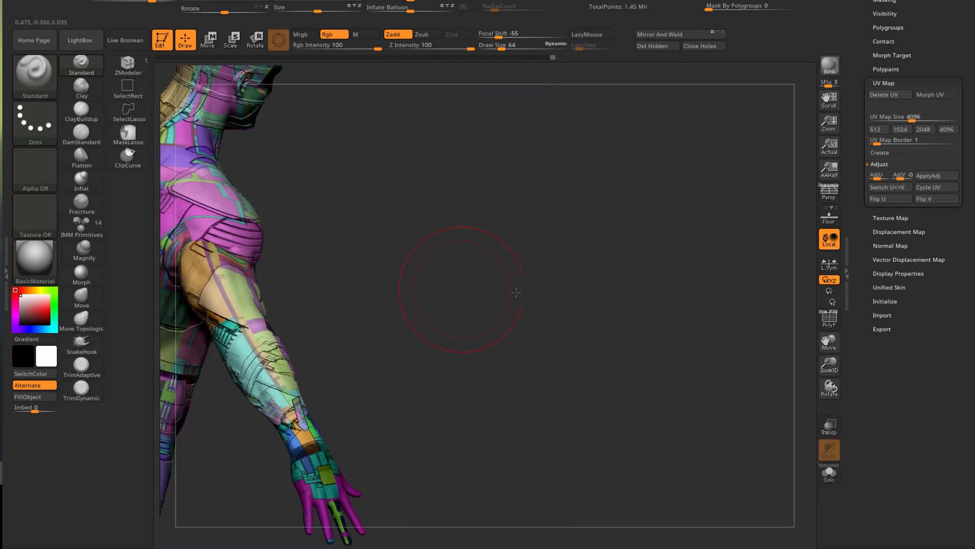
{"action": "left_click_drag", "start_coordinate": [457, 287], "coordinate": [529, 286], "text": "alt"}
{"action": "left_click_drag", "start_coordinate": [618, 224], "coordinate": [635, 202]}
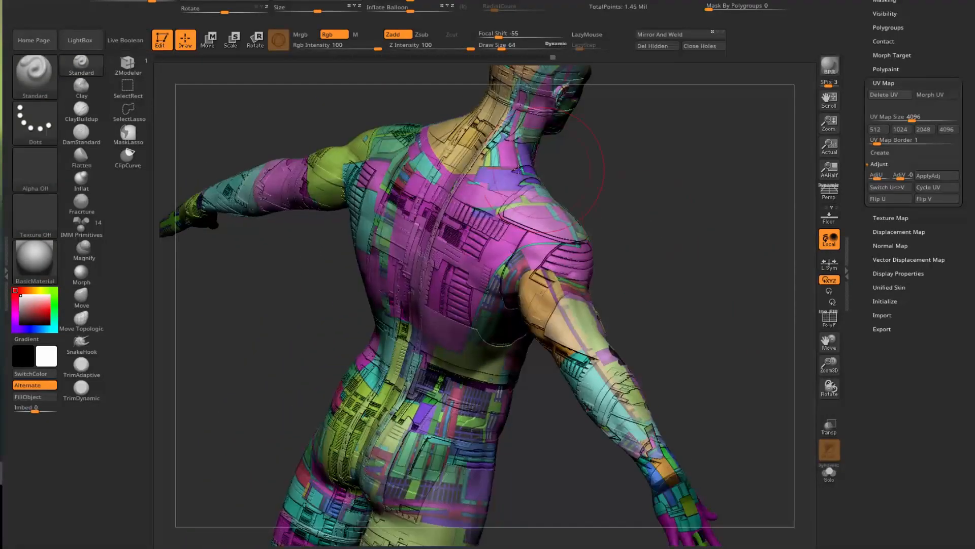
{"action": "left_click_drag", "start_coordinate": [288, 334], "coordinate": [336, 311]}
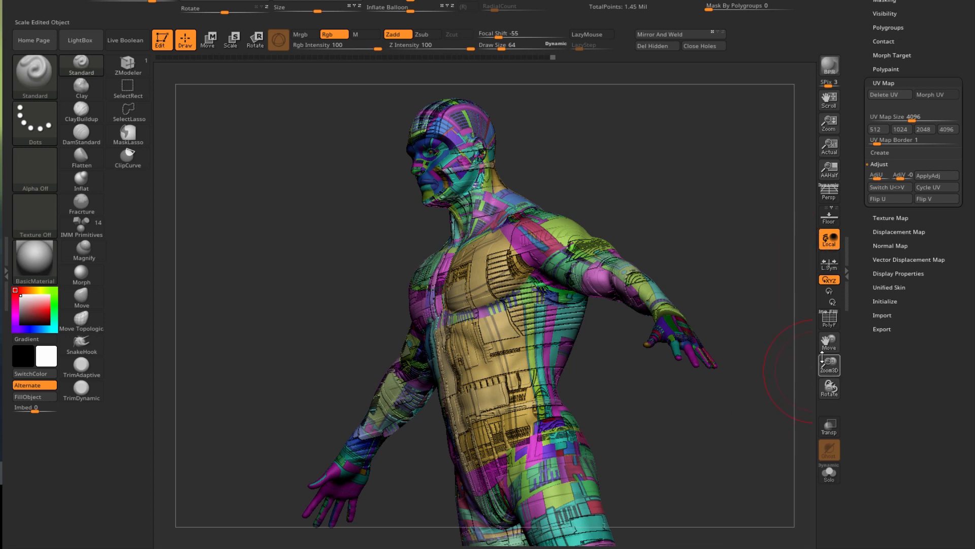
{"action": "left_click", "coordinate": [889, 218]}
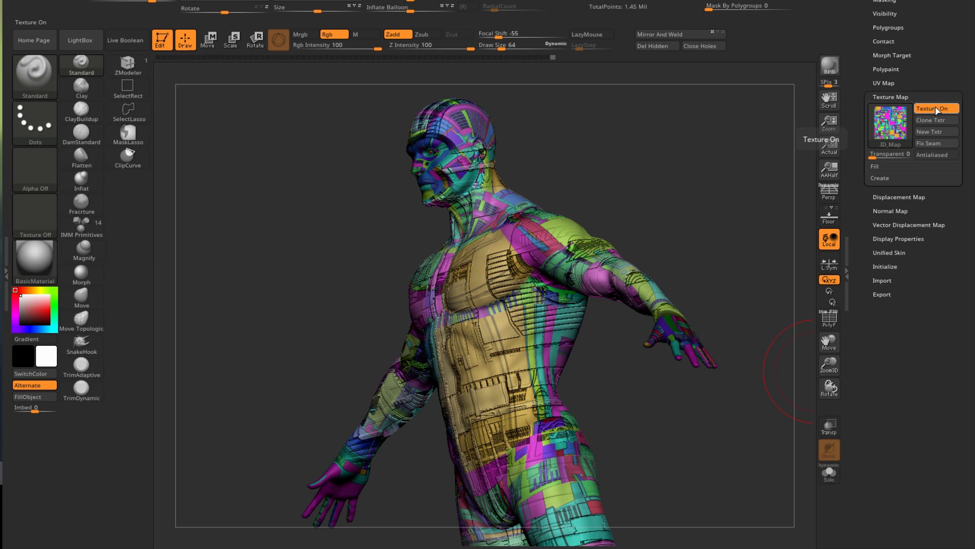
{"action": "left_click", "coordinate": [937, 110]}
{"action": "left_click_drag", "start_coordinate": [642, 216], "coordinate": [704, 216]}
{"action": "left_click_drag", "start_coordinate": [266, 214], "coordinate": [300, 193]}
{"action": "left_click_drag", "start_coordinate": [921, 60], "coordinate": [933, 172]}
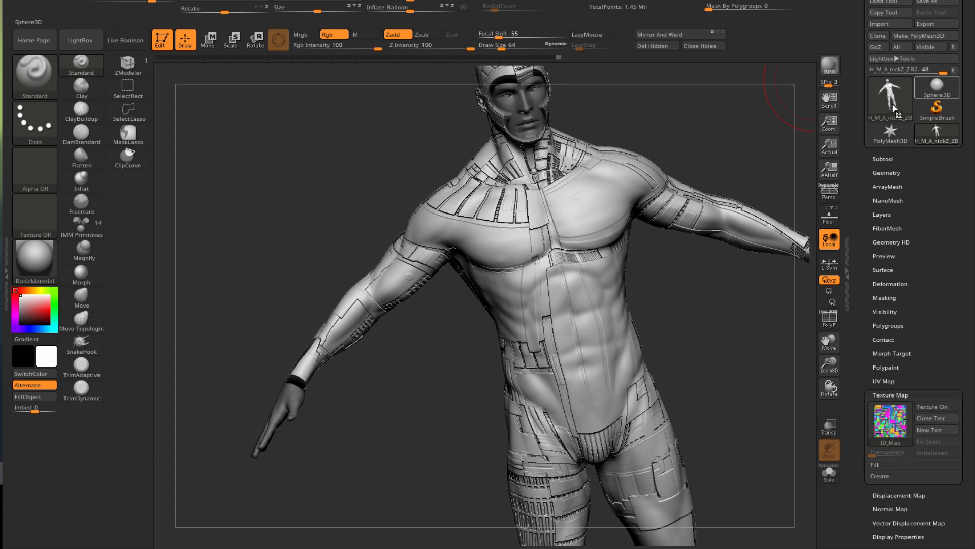
- Convert BPR To Geo in Tool > Geometry, reaching 4.182 million points, and inspect the detail
{"action": "left_click", "coordinate": [885, 173]}
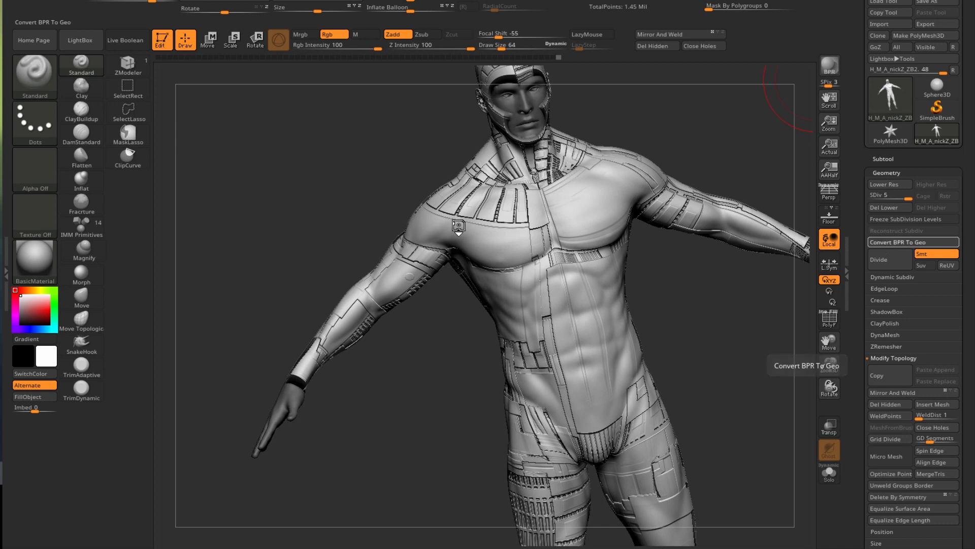
{"action": "left_click_drag", "start_coordinate": [257, 200], "coordinate": [205, 238]}
{"action": "left_click_drag", "start_coordinate": [394, 261], "coordinate": [476, 198]}
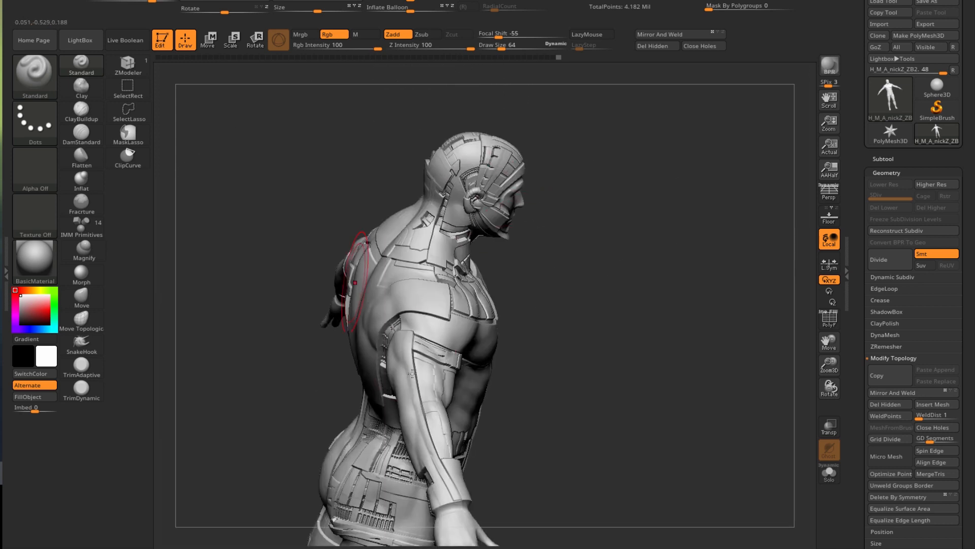
{"action": "left_click_drag", "start_coordinate": [278, 403], "coordinate": [351, 350], "text": "alt"}
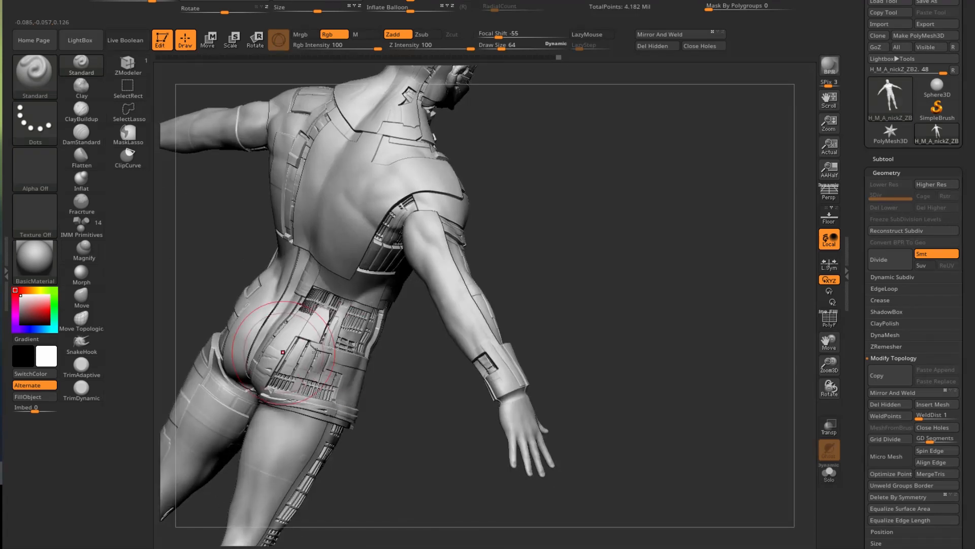
{"action": "left_click_drag", "start_coordinate": [403, 385], "coordinate": [399, 292]}
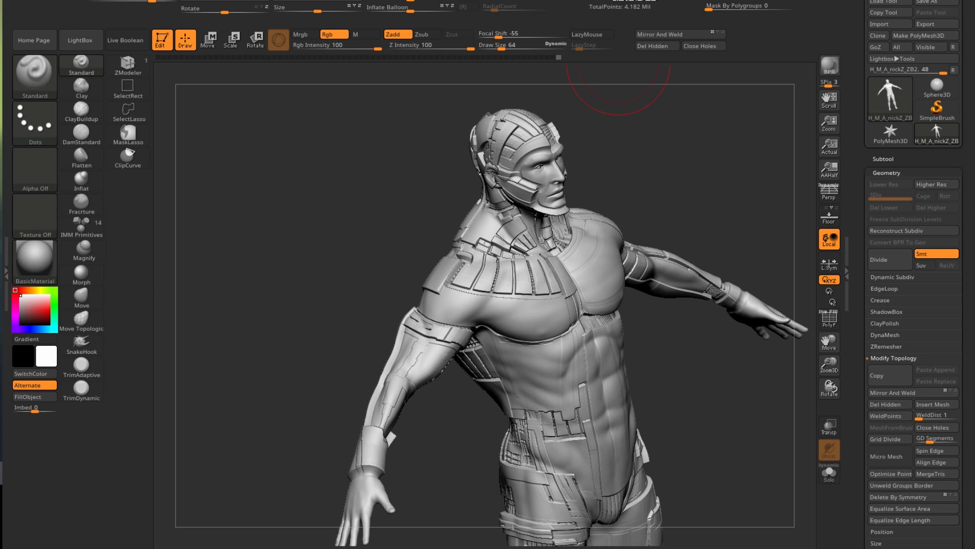
- Pre-process the current mesh in Decimation Master with Keep UVs enabled
{"action": "left_click", "coordinate": [625, 0]}
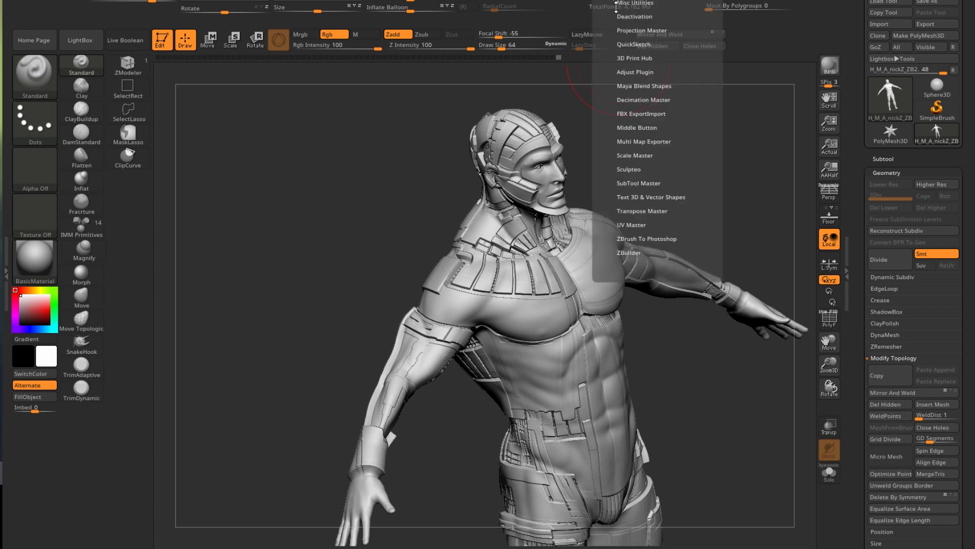
{"action": "left_click", "coordinate": [635, 100]}
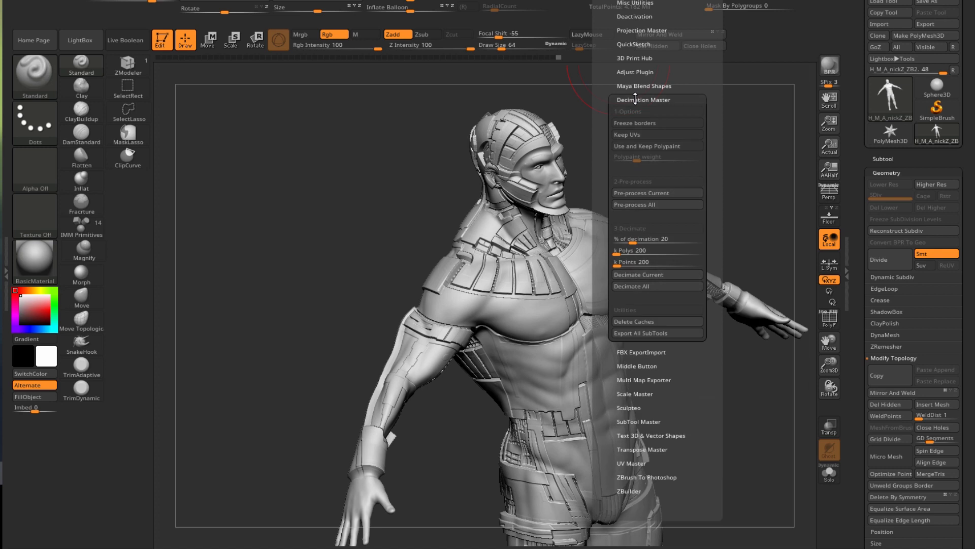
{"action": "left_click", "coordinate": [622, 138]}
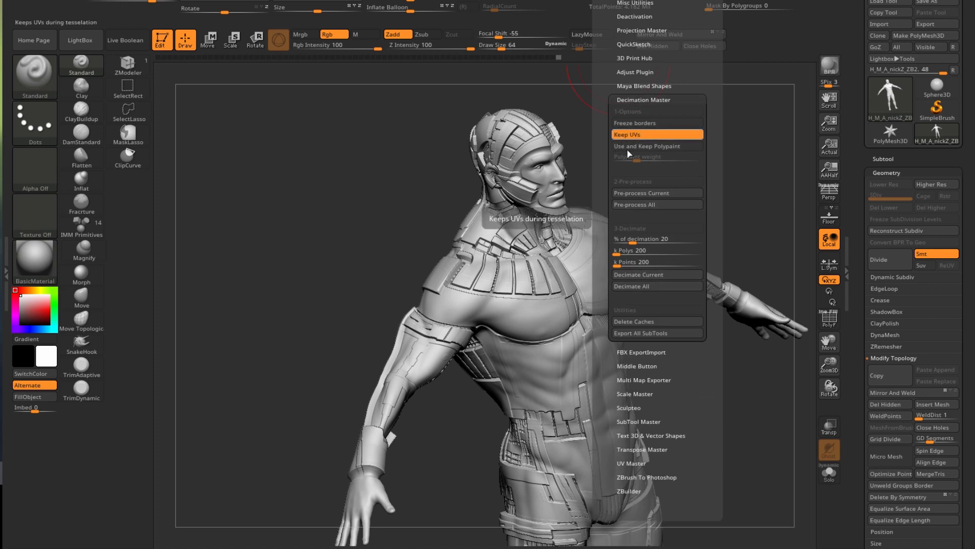
{"action": "left_click", "coordinate": [627, 194]}
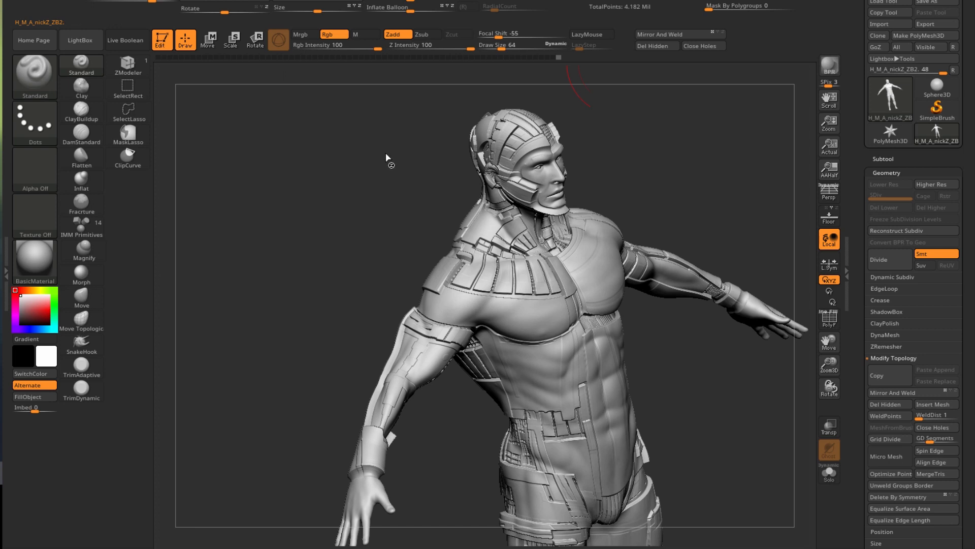
{"action": "left_click_drag", "start_coordinate": [386, 157], "coordinate": [354, 299]}
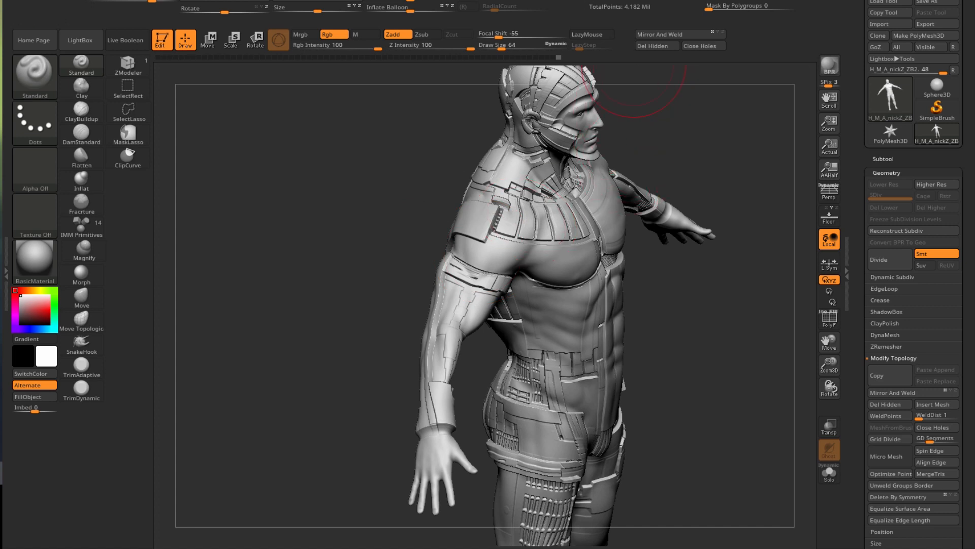
- Decimate the current mesh with Keep UVs, reducing it to 836,468 points
{"action": "left_click", "coordinate": [606, 1]}
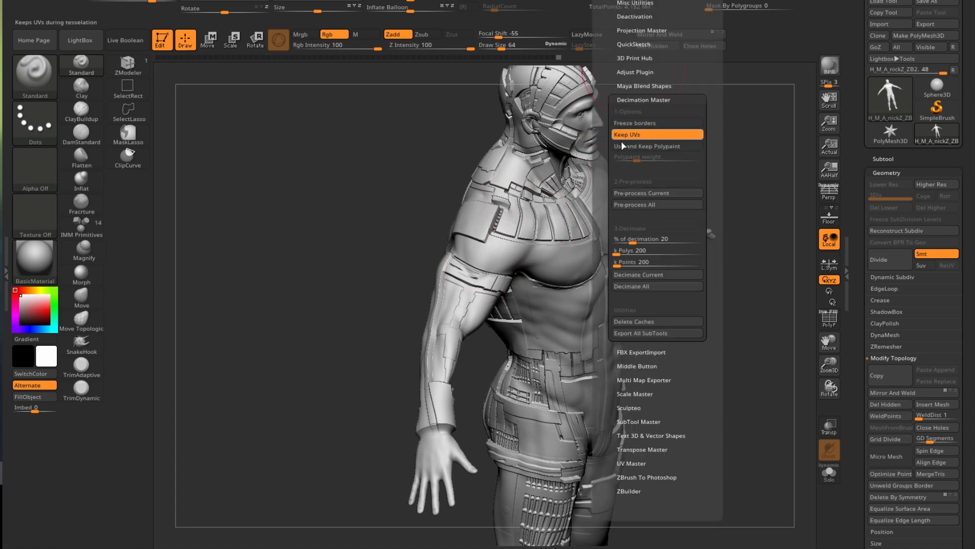
{"action": "left_click", "coordinate": [634, 249]}
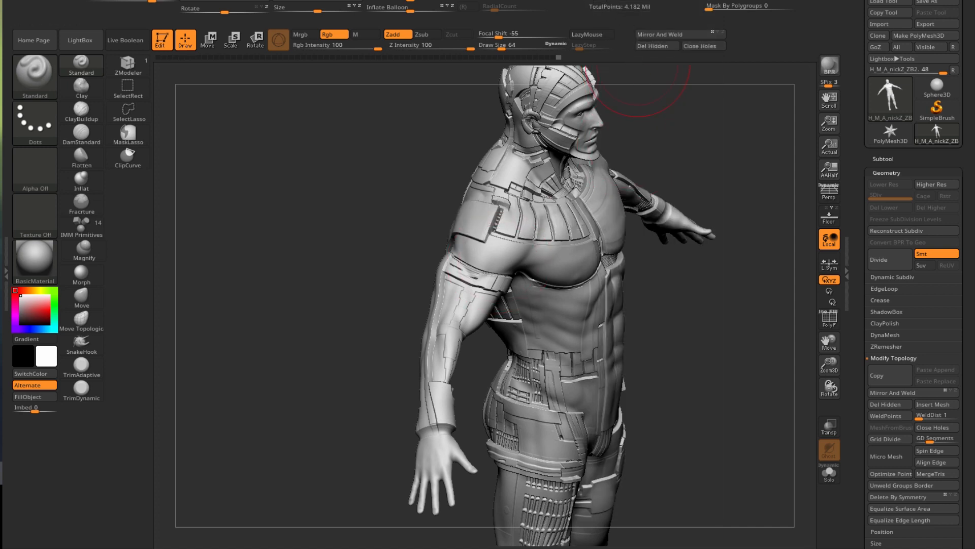
{"action": "mouse_move", "coordinate": [635, 1]}
{"action": "left_click", "coordinate": [633, 275]}
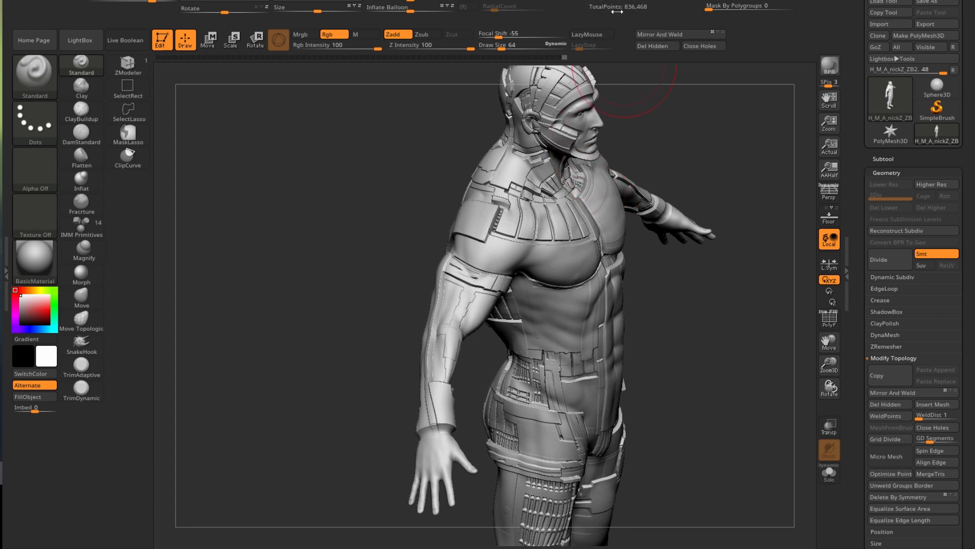
{"action": "left_click_drag", "start_coordinate": [715, 418], "coordinate": [351, 383]}
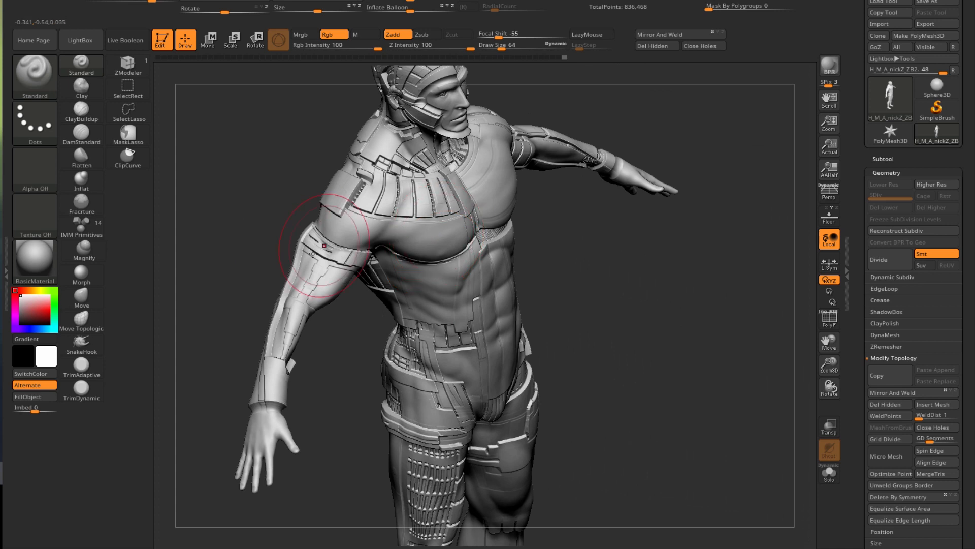
{"action": "left_click_drag", "start_coordinate": [572, 325], "coordinate": [651, 290]}
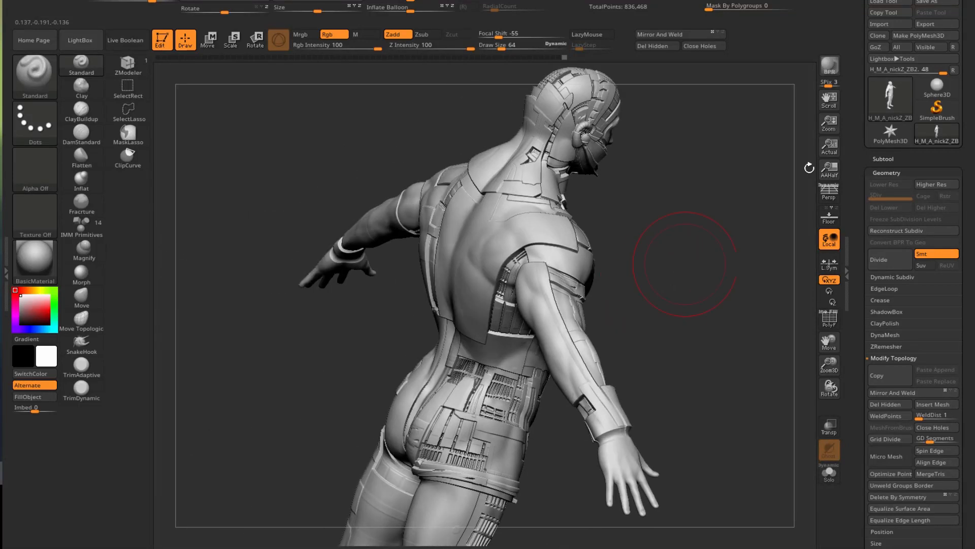
- Export the decimated model as Mesh.obj into the desktop TUTO folder
{"action": "left_click", "coordinate": [926, 24]}
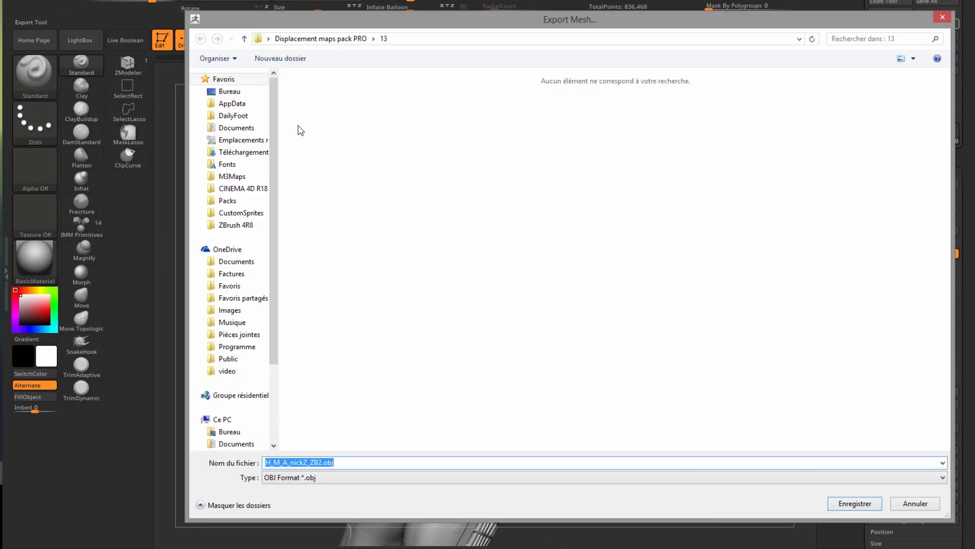
{"action": "left_click", "coordinate": [229, 431]}
{"action": "double_click", "coordinate": [714, 104]}
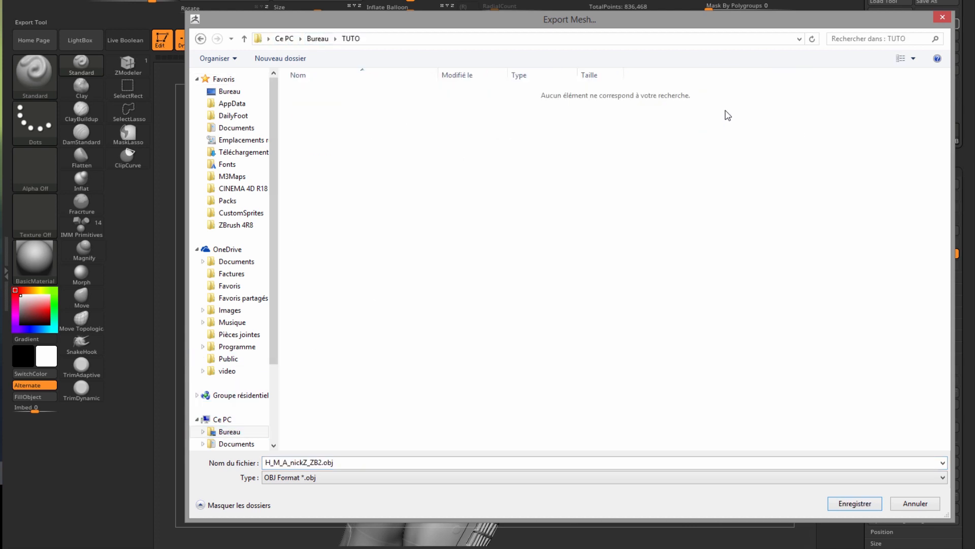
{"action": "double_click", "coordinate": [321, 462]}
{"action": "left_click_drag", "start_coordinate": [321, 463], "coordinate": [192, 468]}
{"action": "type", "text": "Mesh"}
{"action": "key", "text": "Return"}
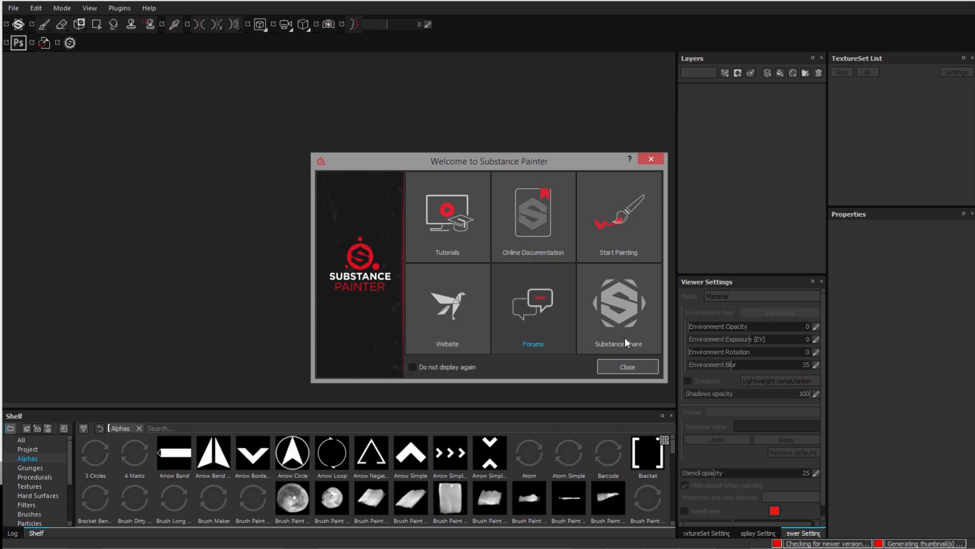
- Start a new project using the PBR - Metallic Roughness HQ template
{"action": "left_click", "coordinate": [633, 367]}
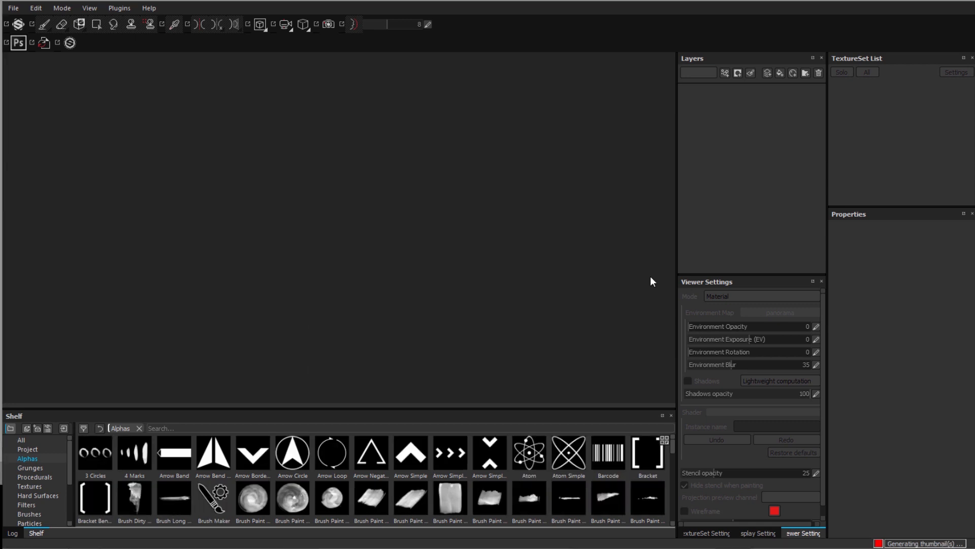
{"action": "mouse_move", "coordinate": [264, 1]}
{"action": "left_mouse_down"}
{"action": "mouse_move", "coordinate": [264, 191]}
{"action": "mouse_move", "coordinate": [287, 0]}
{"action": "left_mouse_up"}
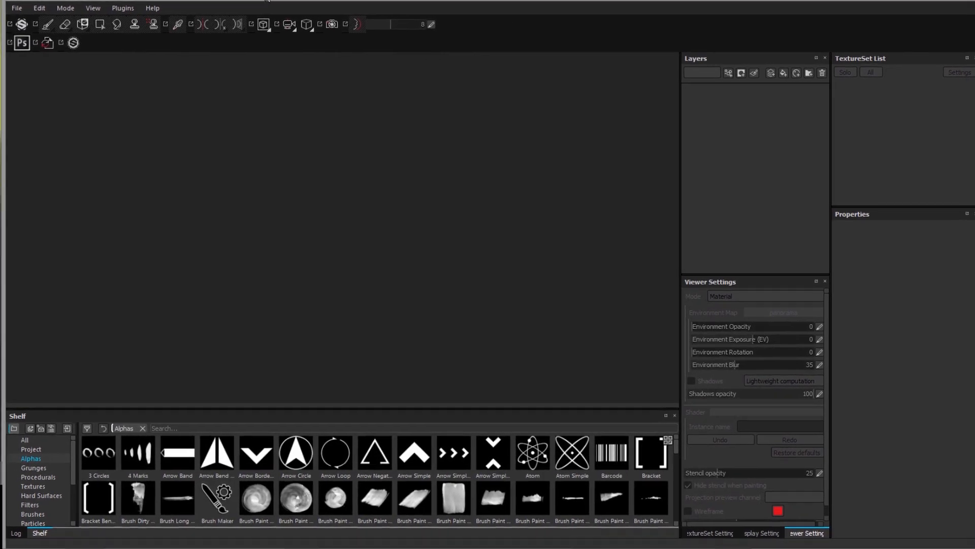
{"action": "left_click", "coordinate": [17, 8]}
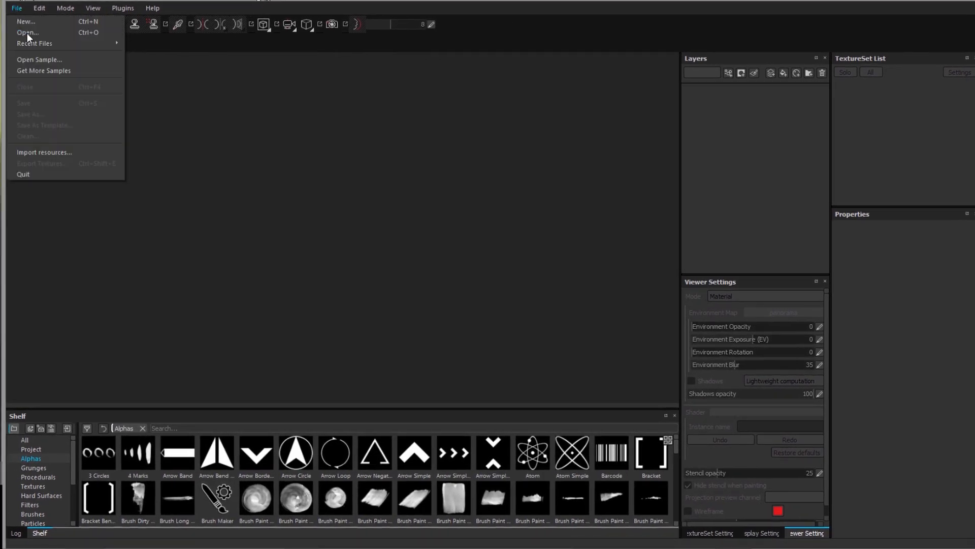
{"action": "left_click", "coordinate": [31, 21]}
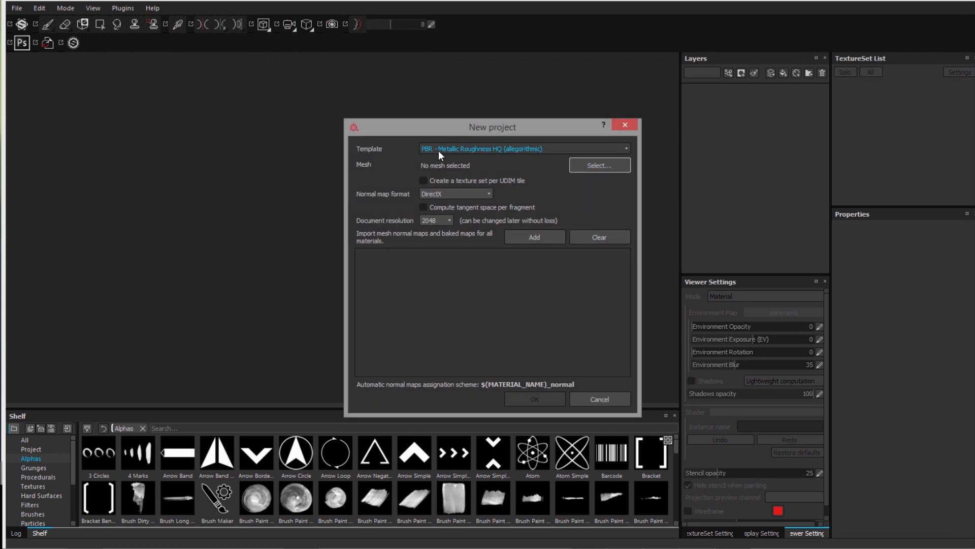
{"action": "left_click", "coordinate": [505, 150]}
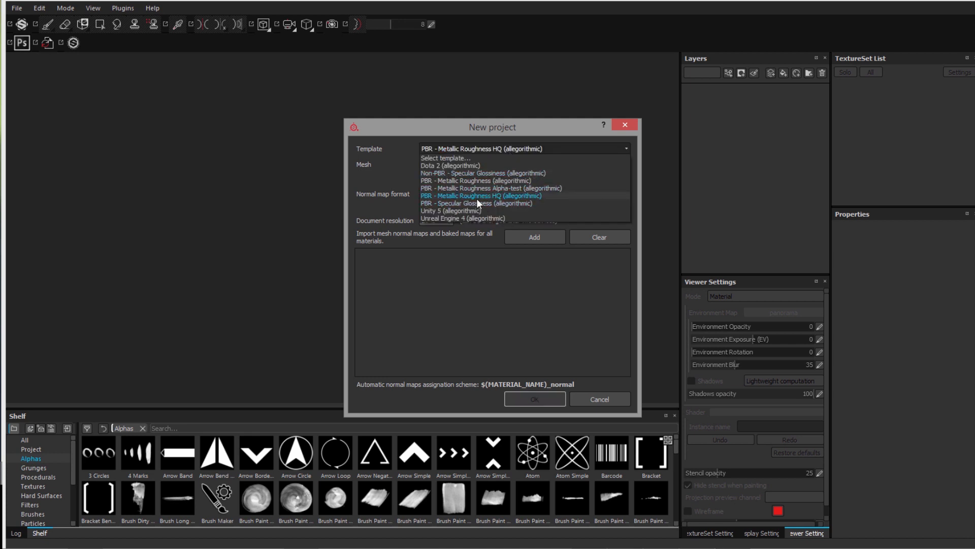
{"action": "left_click", "coordinate": [465, 196]}
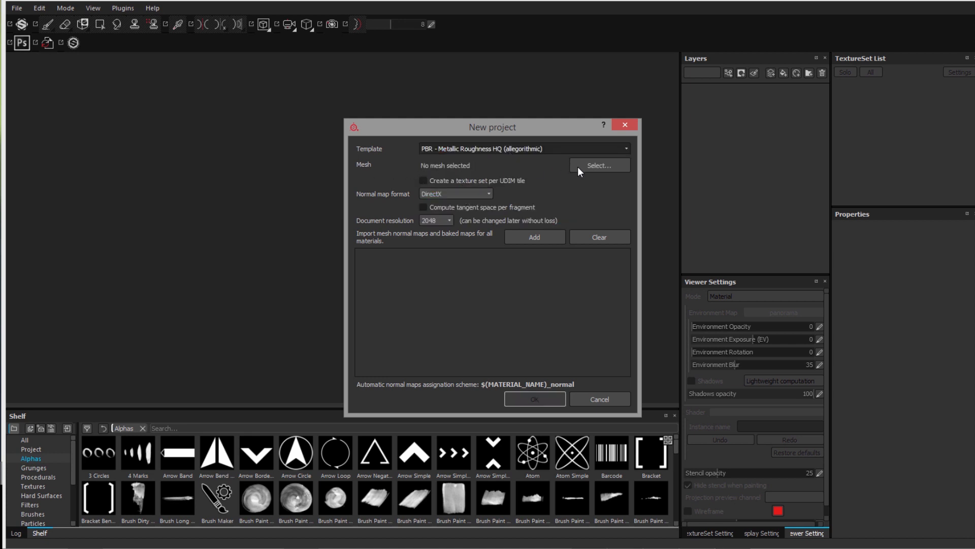
- Choose Mesh.OBJ from the desktop TUTO folder as the project mesh
{"action": "left_click", "coordinate": [599, 171]}
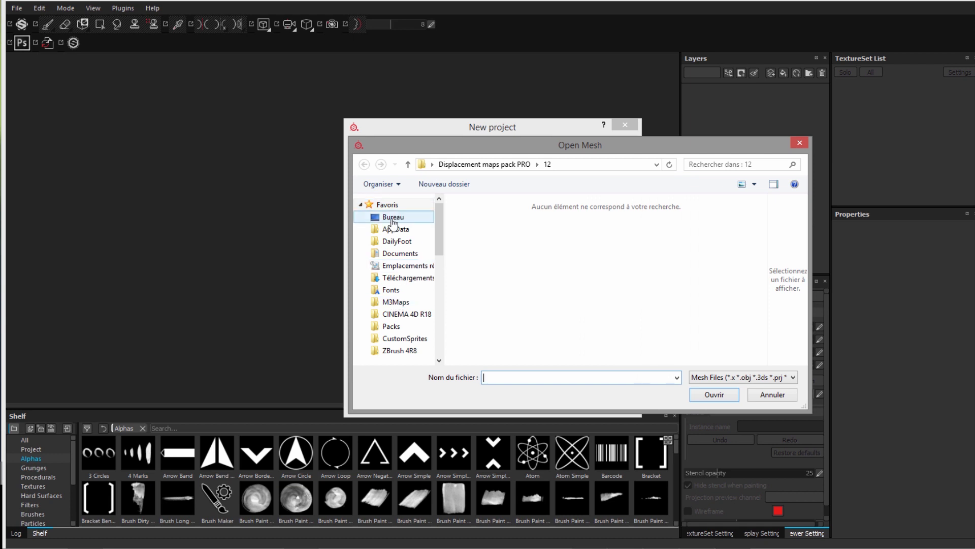
{"action": "left_click", "coordinate": [392, 218]}
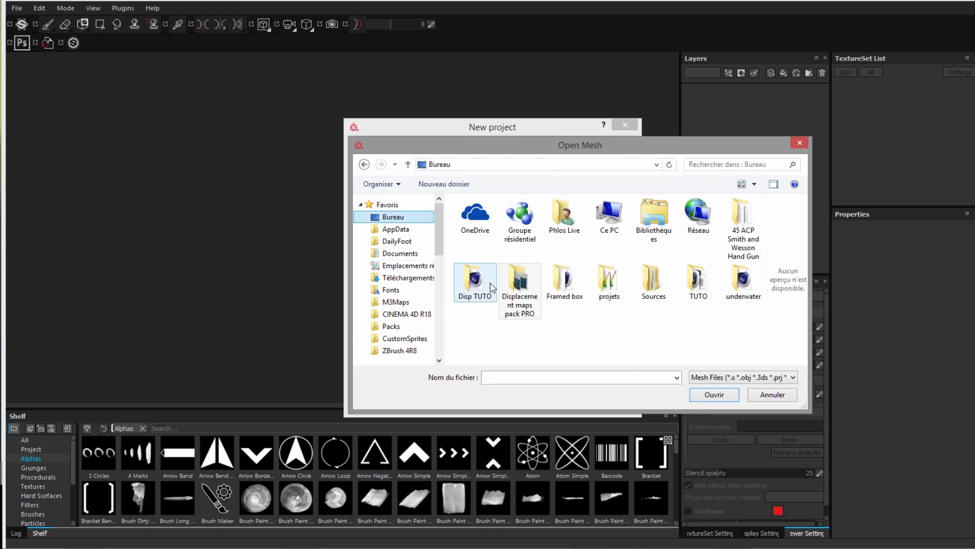
{"action": "double_click", "coordinate": [686, 290]}
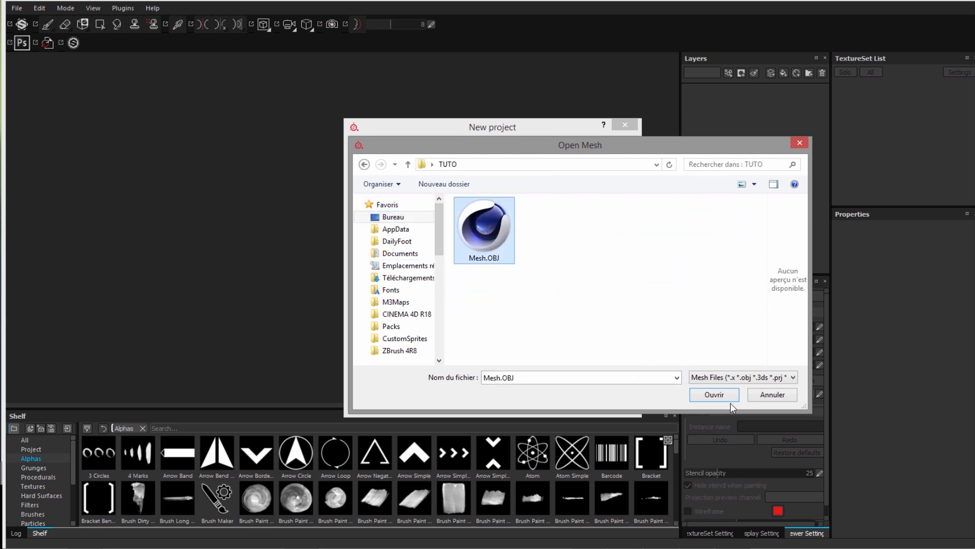
{"action": "left_click", "coordinate": [709, 401]}
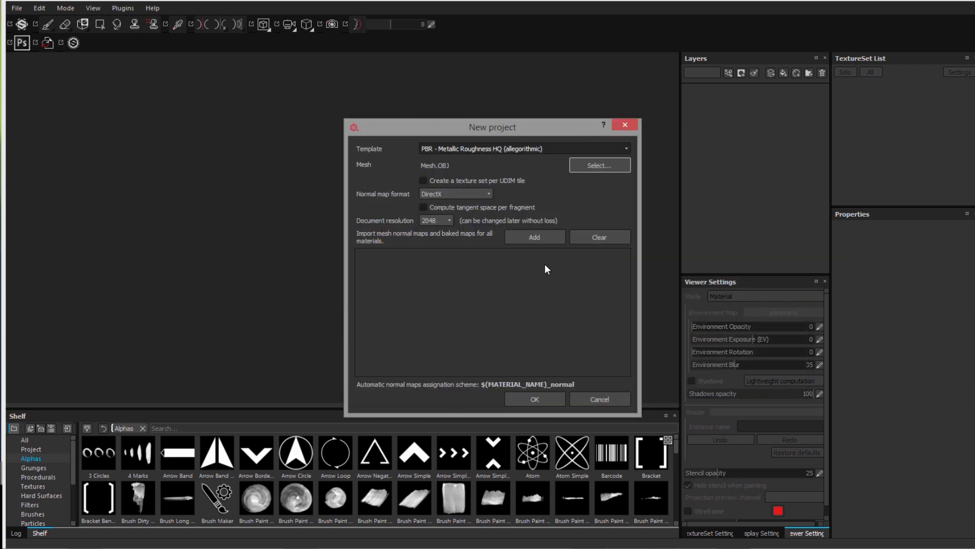
- Add folder 13's ID_Map.tif as a baked map, keep 2048 resolution, and create the project
{"action": "left_click", "coordinate": [521, 237]}
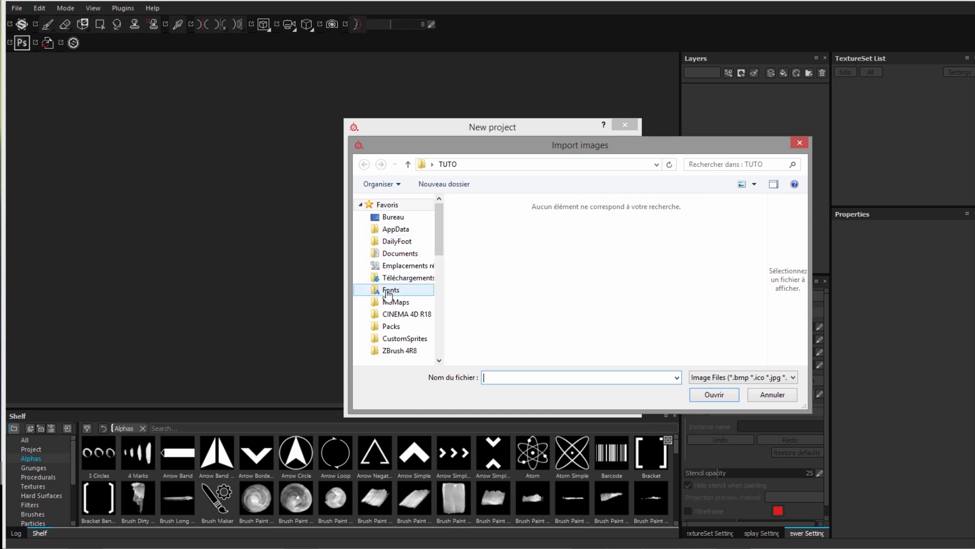
{"action": "left_click", "coordinate": [391, 218]}
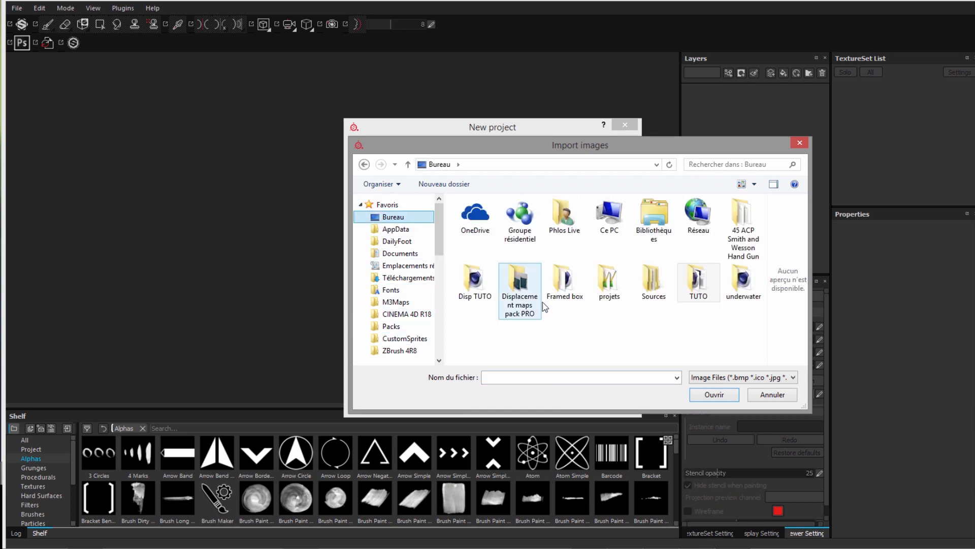
{"action": "double_click", "coordinate": [514, 284]}
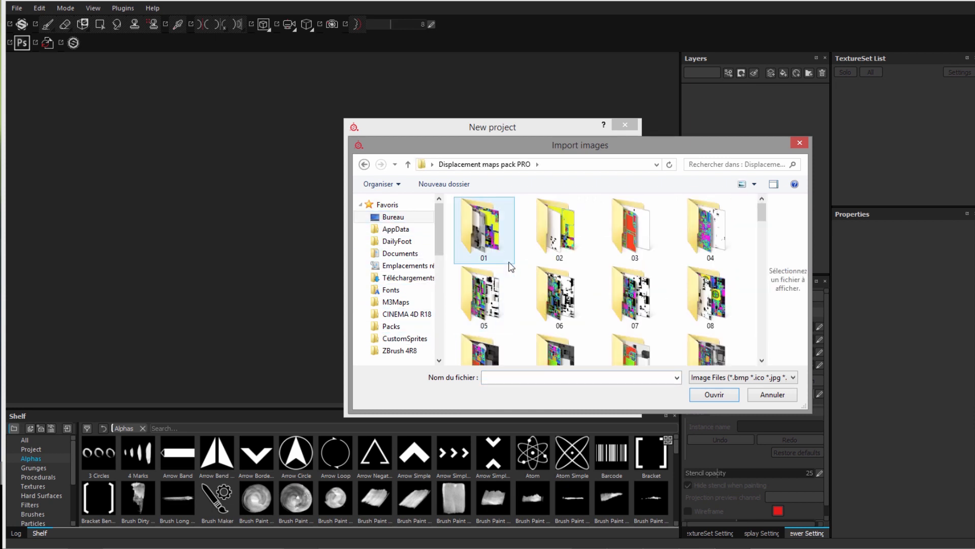
{"action": "left_click_drag", "start_coordinate": [484, 161], "coordinate": [397, 105]}
{"action": "left_click_drag", "start_coordinate": [469, 151], "coordinate": [344, 71]}
{"action": "left_click", "coordinate": [508, 218]}
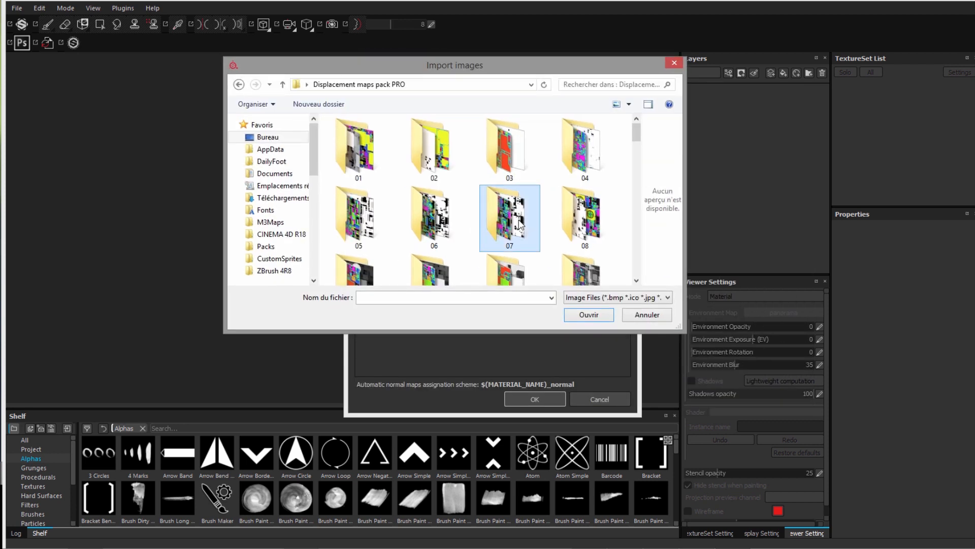
{"action": "scroll", "coordinate": [520, 226], "scroll_direction": "down", "scroll_amount": 2}
{"action": "double_click", "coordinate": [376, 261]}
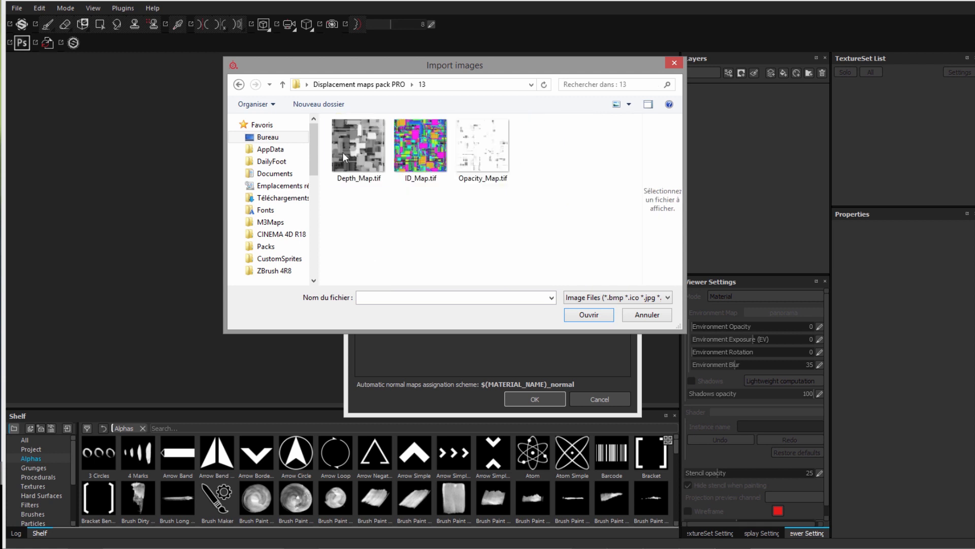
{"action": "left_click", "coordinate": [414, 154]}
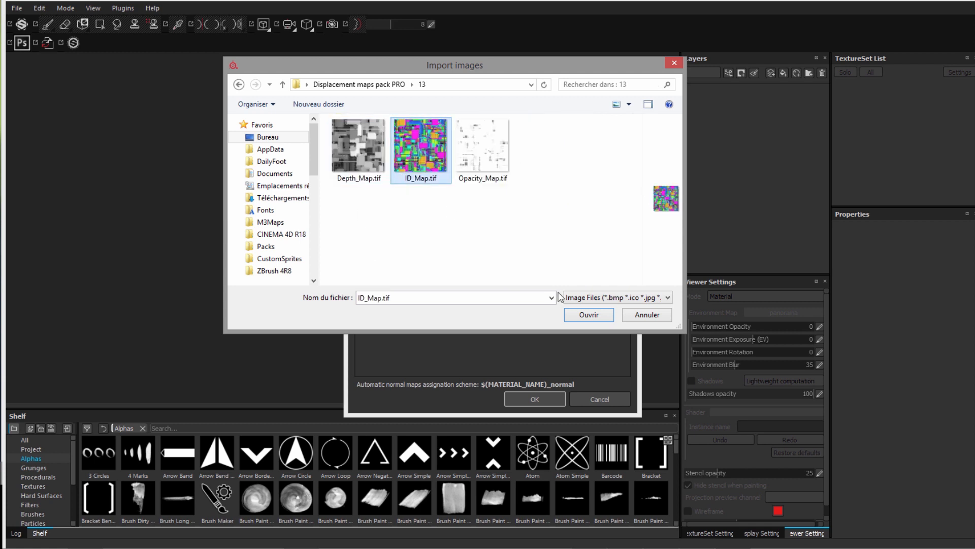
{"action": "left_click", "coordinate": [589, 315]}
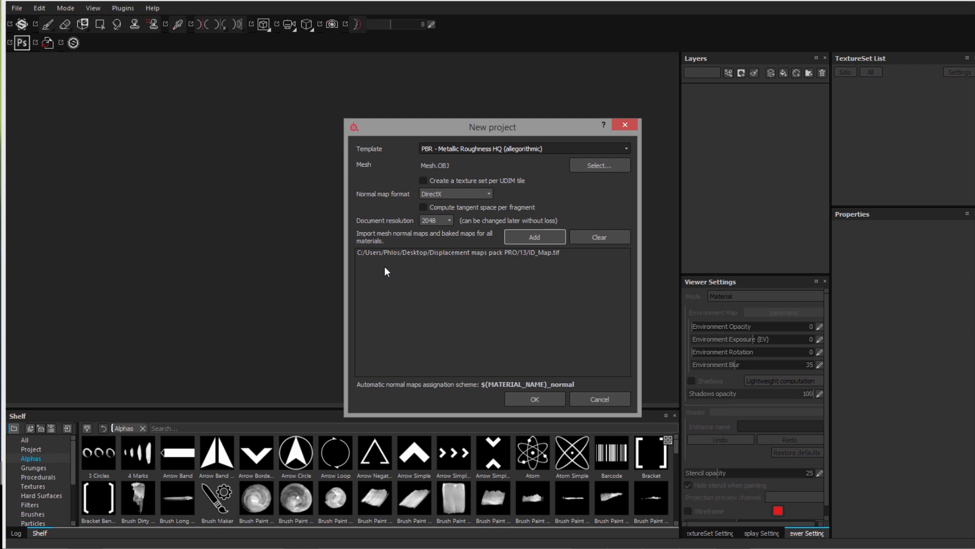
{"action": "left_click", "coordinate": [446, 221]}
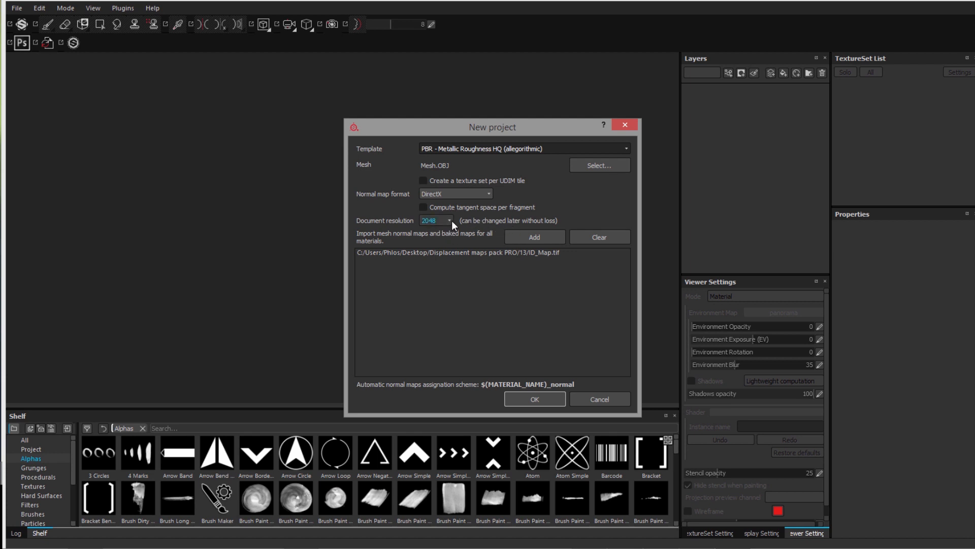
{"action": "left_click", "coordinate": [533, 400]}
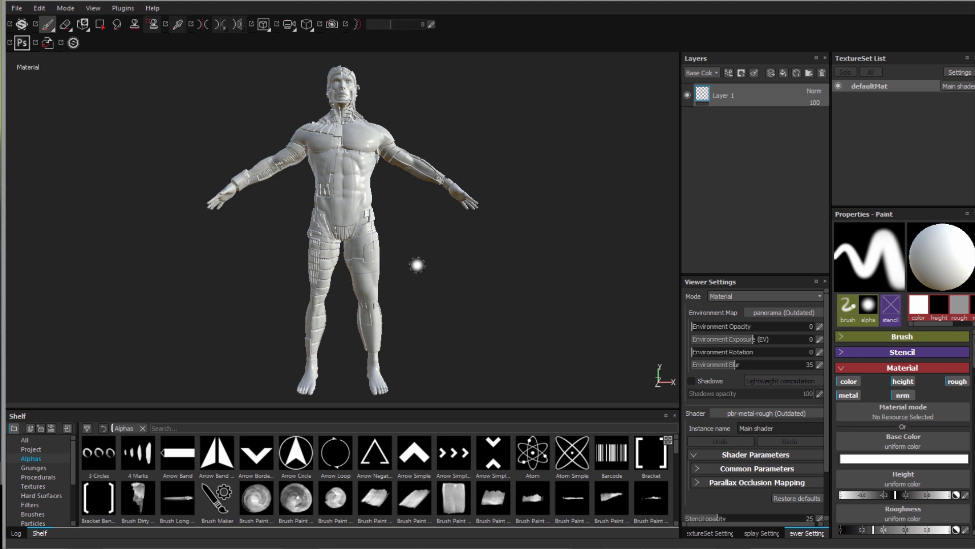
{"action": "key", "text": "alt"}
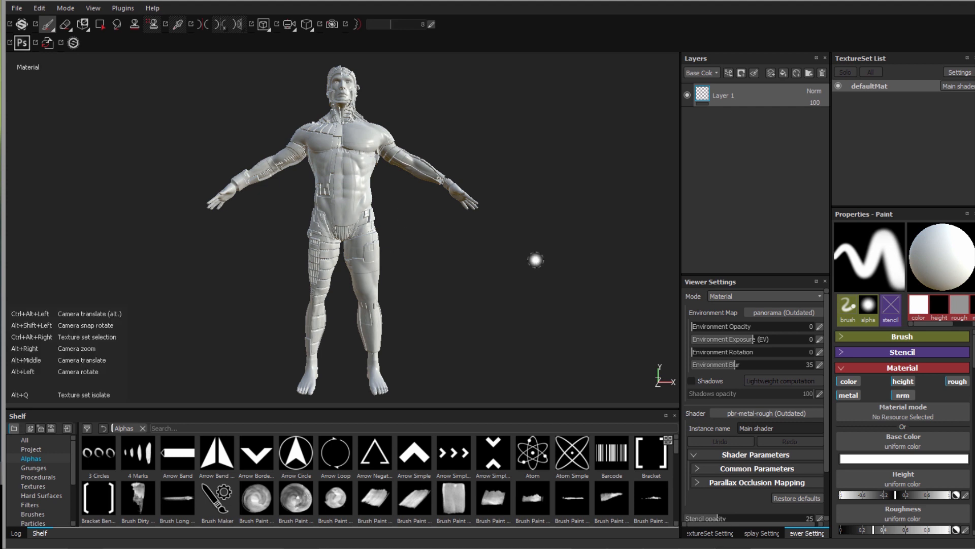
{"action": "left_click_drag", "start_coordinate": [529, 313], "coordinate": [512, 289], "text": "alt"}
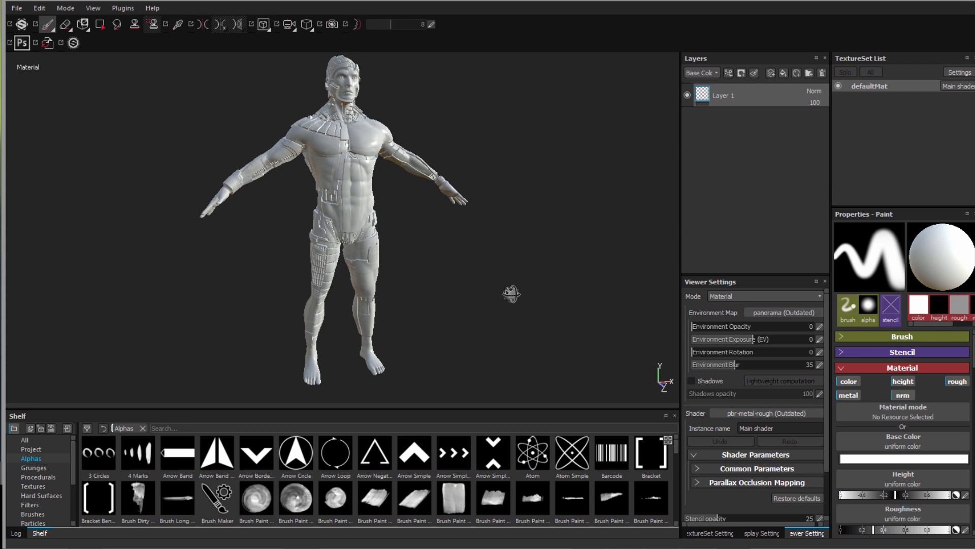
{"action": "right_click_drag", "start_coordinate": [510, 294], "coordinate": [457, 272], "text": "alt"}
{"action": "mouse_move", "coordinate": [505, 290]}
{"action": "left_mouse_down", "text": "alt"}
{"action": "mouse_move", "coordinate": [522, 289]}
{"action": "mouse_move", "coordinate": [497, 304]}
{"action": "mouse_move", "coordinate": [522, 244]}
{"action": "mouse_move", "coordinate": [451, 307]}
{"action": "mouse_move", "coordinate": [459, 291]}
{"action": "mouse_move", "coordinate": [448, 322]}
{"action": "mouse_move", "coordinate": [436, 285]}
{"action": "mouse_move", "coordinate": [448, 300]}
{"action": "mouse_move", "coordinate": [426, 294]}
{"action": "mouse_move", "coordinate": [415, 315]}
{"action": "mouse_move", "coordinate": [479, 296]}
{"action": "left_mouse_up", "text": "alt"}
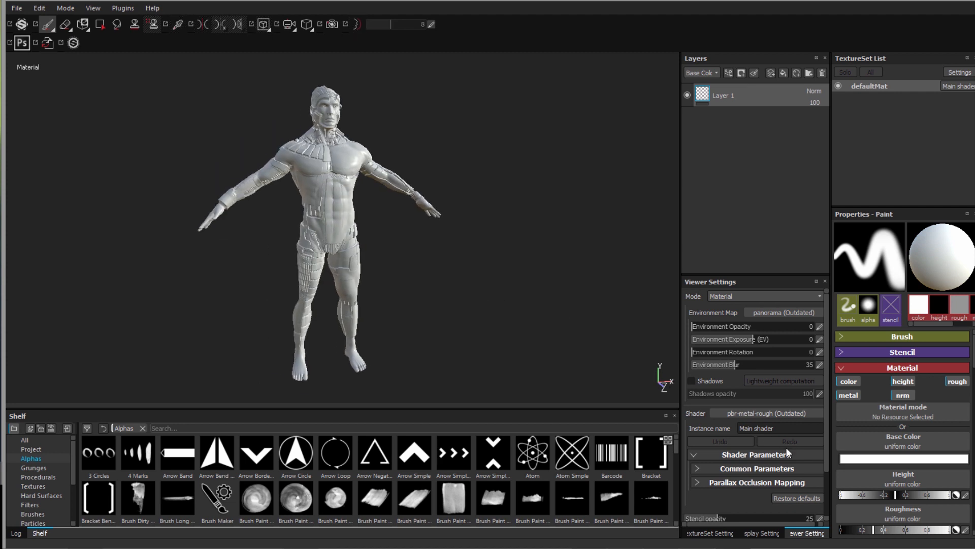
- Bake defaultMat's mesh maps at 2048, excluding Thickness and ID, using the low-poly mesh as high-poly
{"action": "left_click", "coordinate": [706, 533]}
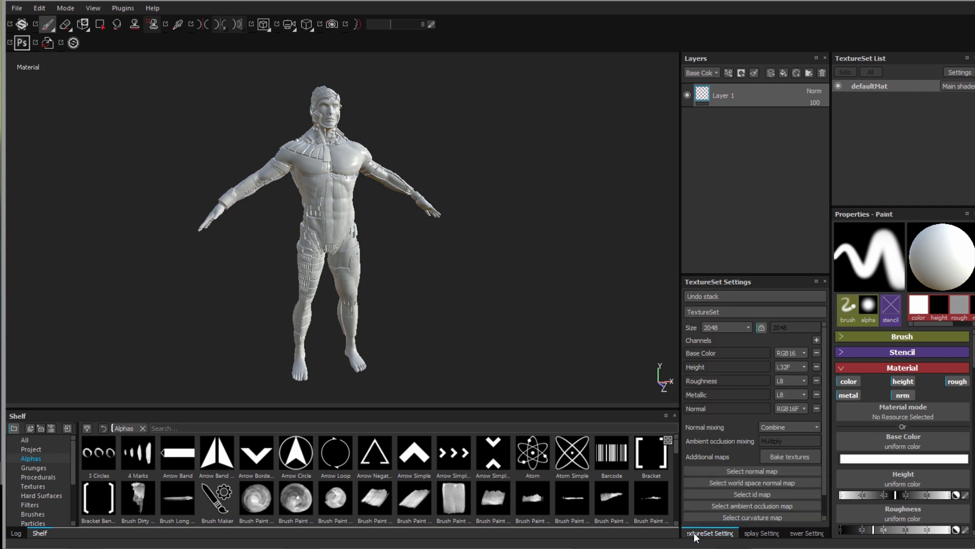
{"action": "left_click", "coordinate": [788, 457]}
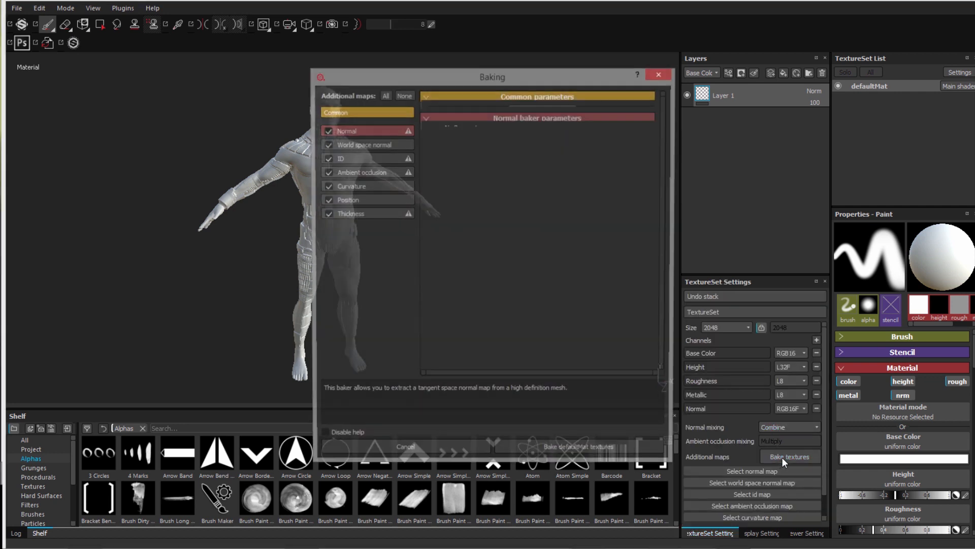
{"action": "left_click", "coordinate": [327, 214]}
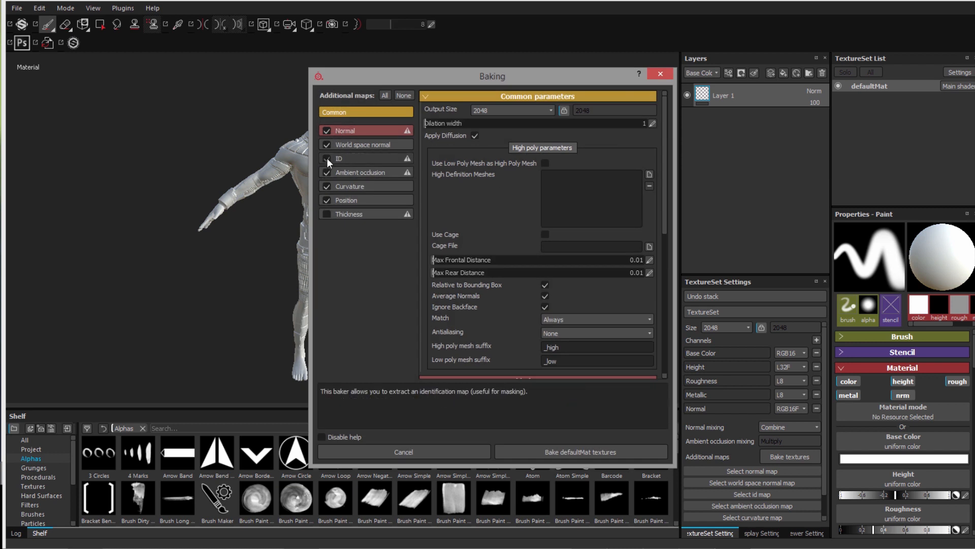
{"action": "left_click", "coordinate": [327, 158]}
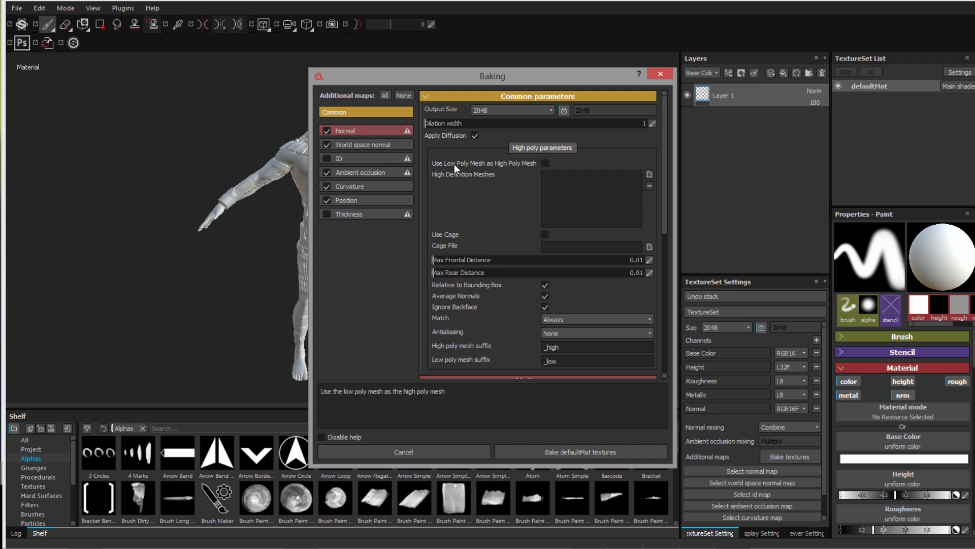
{"action": "left_click_drag", "start_coordinate": [389, 77], "coordinate": [494, 92]}
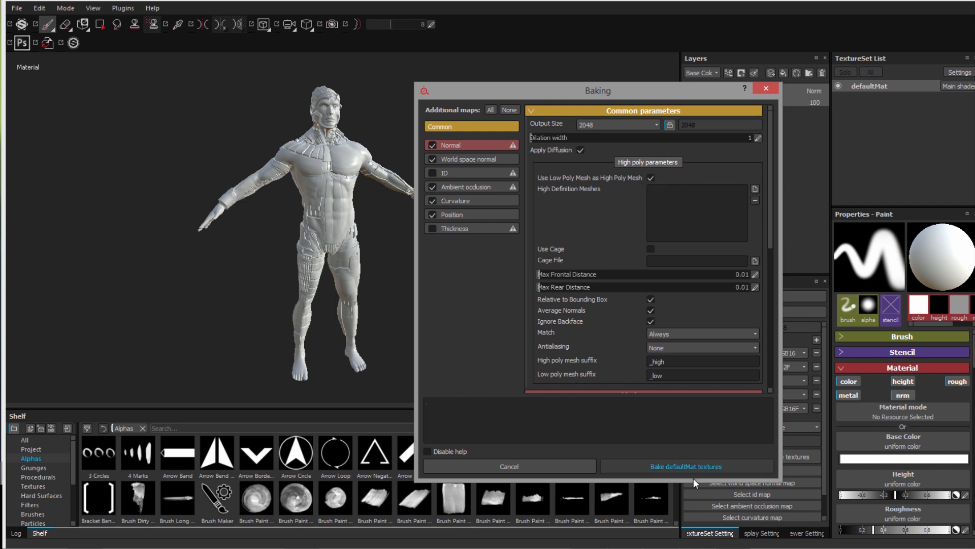
{"action": "left_click", "coordinate": [687, 467]}
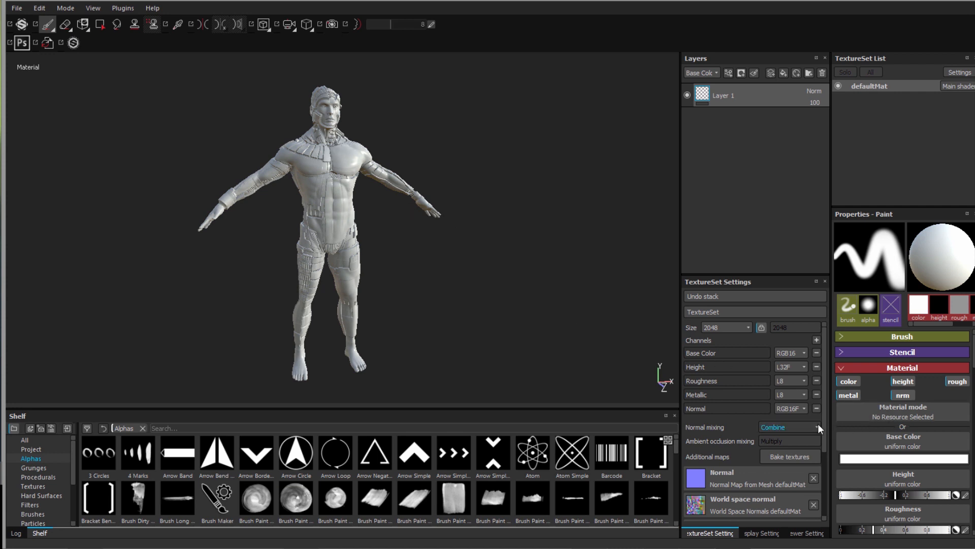
- Set the ID_Map resource as defaultMat's ID map in TextureSet Settings
{"action": "scroll", "coordinate": [823, 425], "scroll_direction": "down", "scroll_amount": 3}
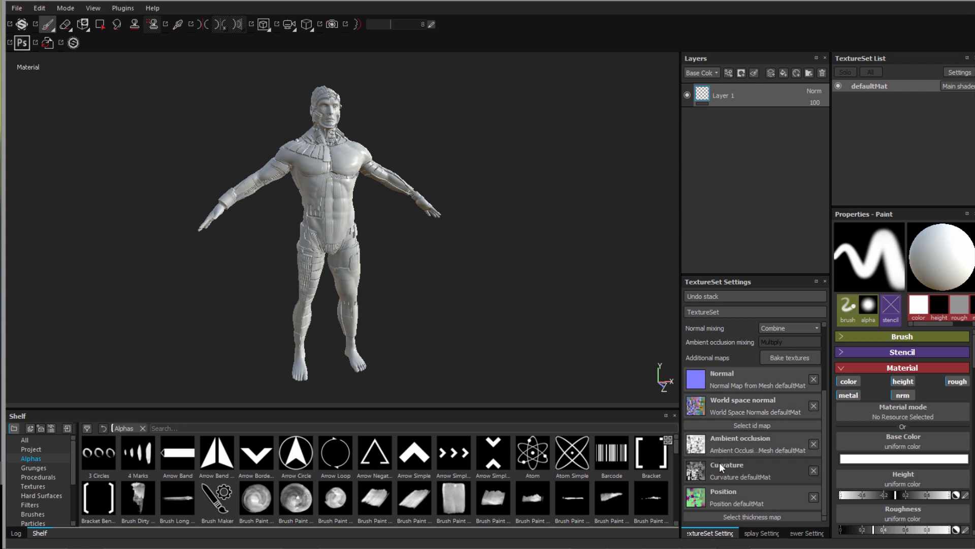
{"action": "left_click", "coordinate": [742, 425]}
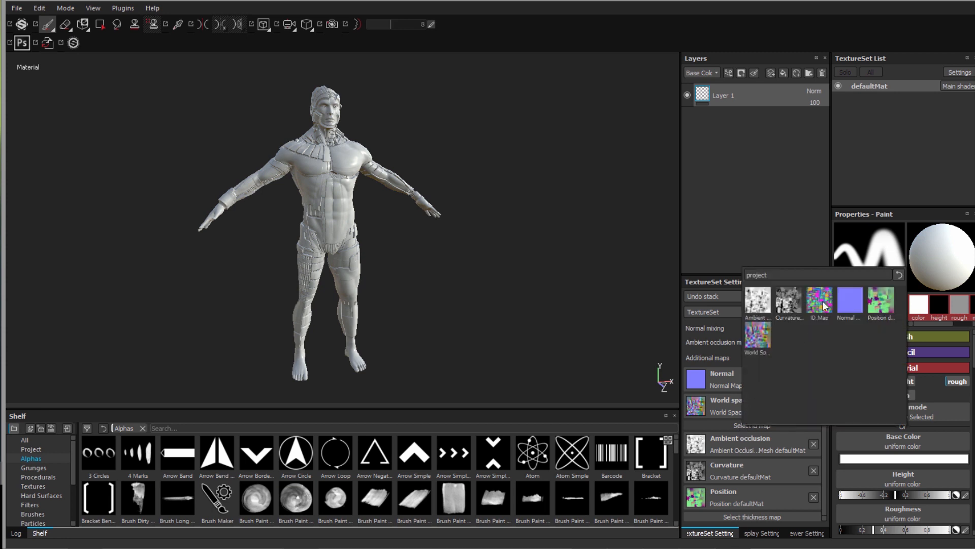
{"action": "mouse_move", "coordinate": [817, 304]}
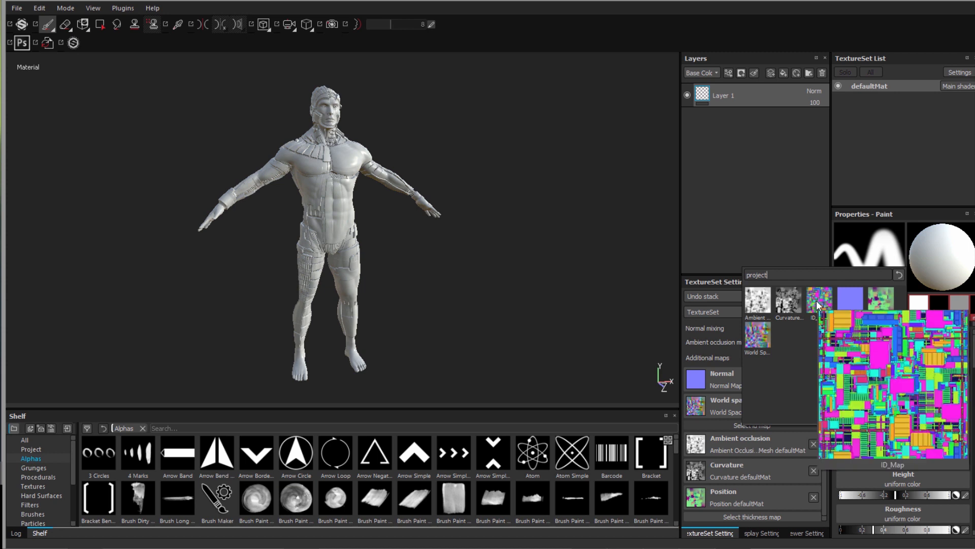
{"action": "left_click", "coordinate": [818, 305]}
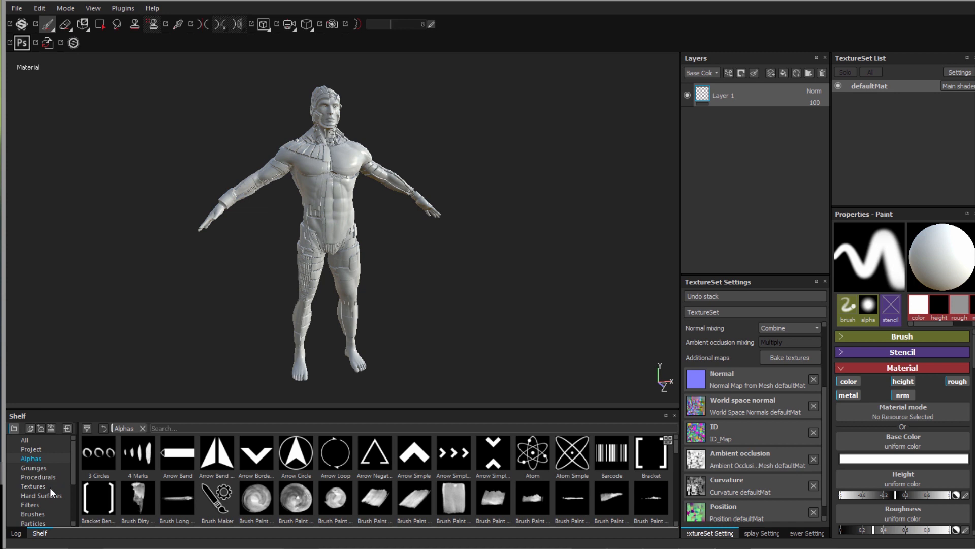
- Add the Dark Coated Metal smart material to the layer stack from the shelf
{"action": "left_click", "coordinate": [34, 513]}
{"action": "scroll", "coordinate": [28, 486], "scroll_direction": "down", "scroll_amount": 1}
{"action": "scroll", "coordinate": [29, 486], "scroll_direction": "down", "scroll_amount": 1}
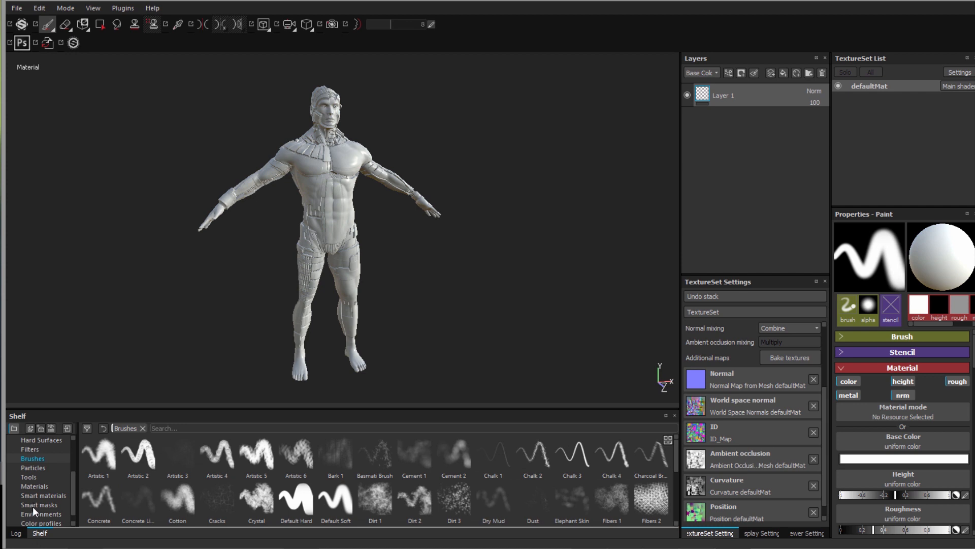
{"action": "left_click", "coordinate": [32, 495]}
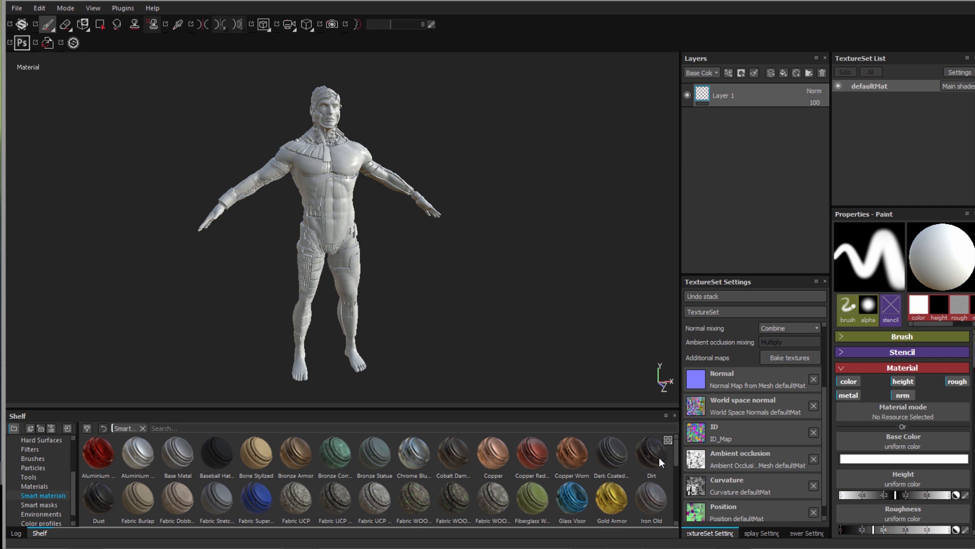
{"action": "left_click", "coordinate": [611, 459]}
{"action": "left_click_drag", "start_coordinate": [611, 458], "coordinate": [749, 126]}
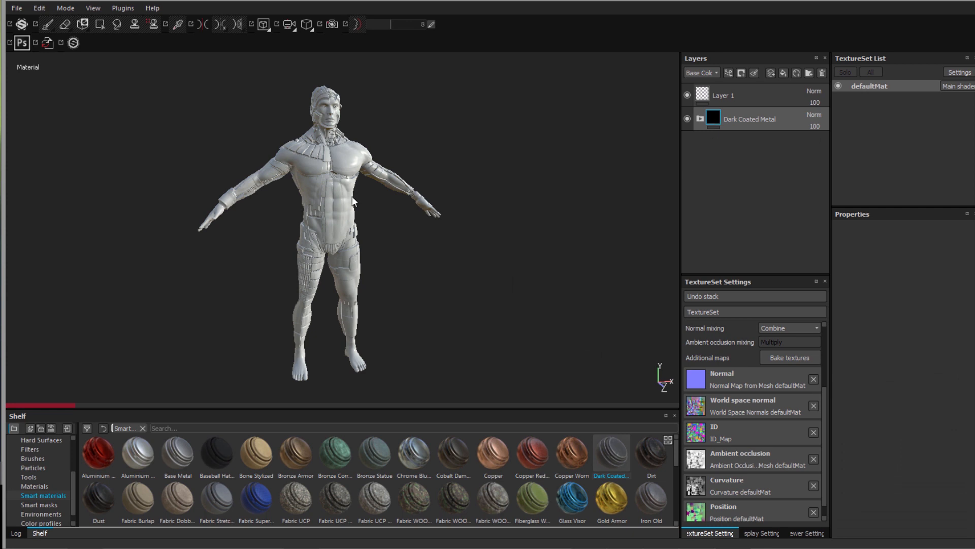
{"action": "key", "text": "1"}
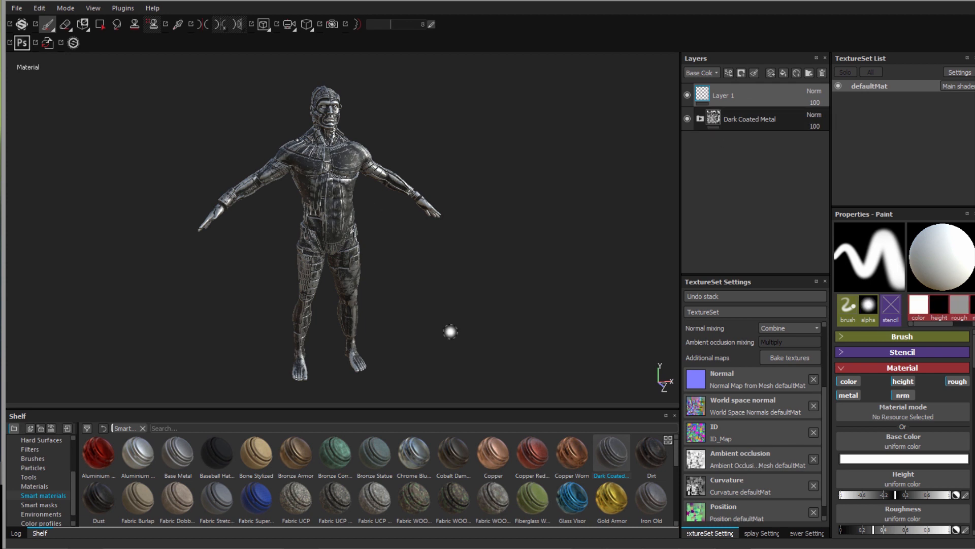
- Add a Gold Pure material layer above the dark metal, turning the figure gold
{"action": "left_click_drag", "start_coordinate": [544, 359], "coordinate": [802, 320], "text": "alt"}
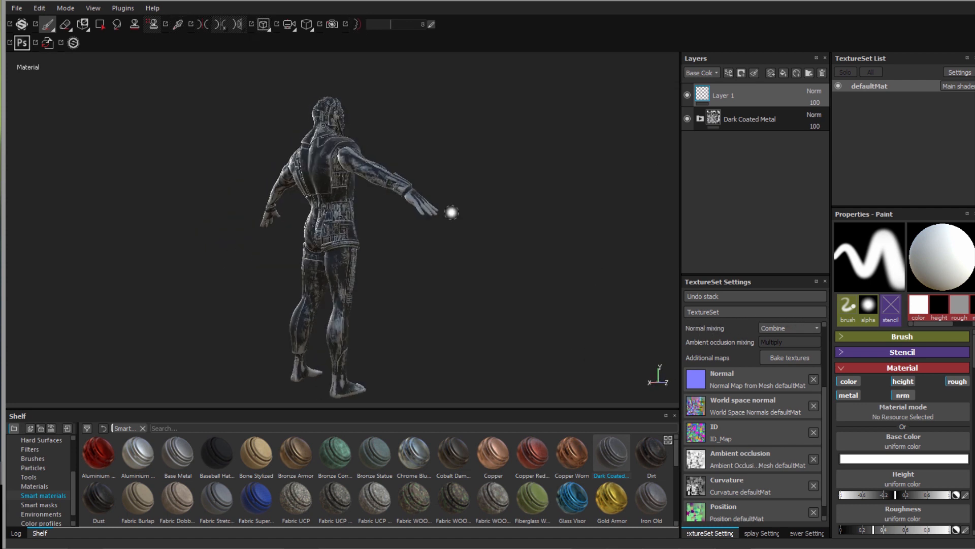
{"action": "scroll", "coordinate": [215, 87], "scroll_direction": "up", "scroll_amount": 2}
{"action": "scroll", "coordinate": [215, 88], "scroll_direction": "up", "scroll_amount": 3}
{"action": "middle_click_drag", "start_coordinate": [244, 259], "coordinate": [247, 384], "text": "alt"}
{"action": "middle_click_drag", "start_coordinate": [193, 235], "coordinate": [199, 315], "text": "alt"}
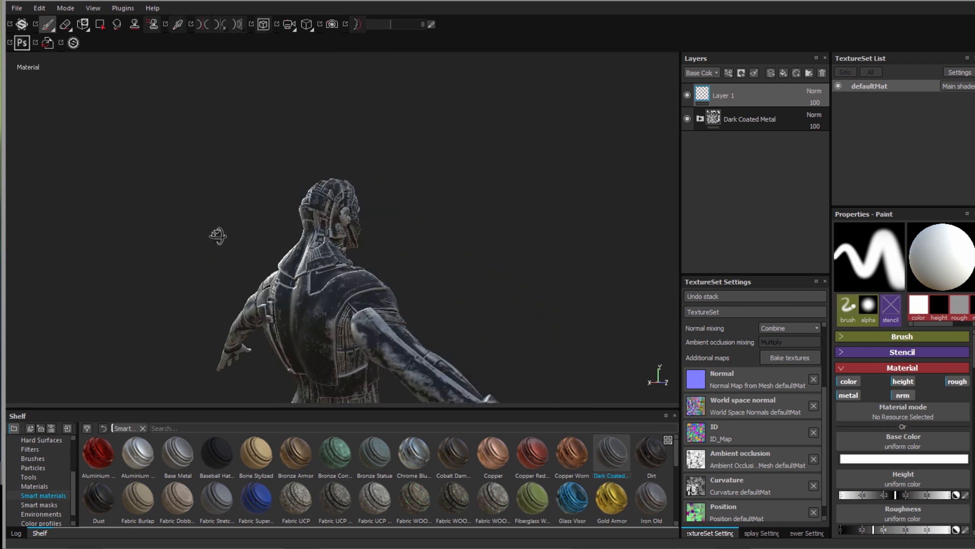
{"action": "left_click_drag", "start_coordinate": [217, 235], "coordinate": [226, 239], "text": "alt"}
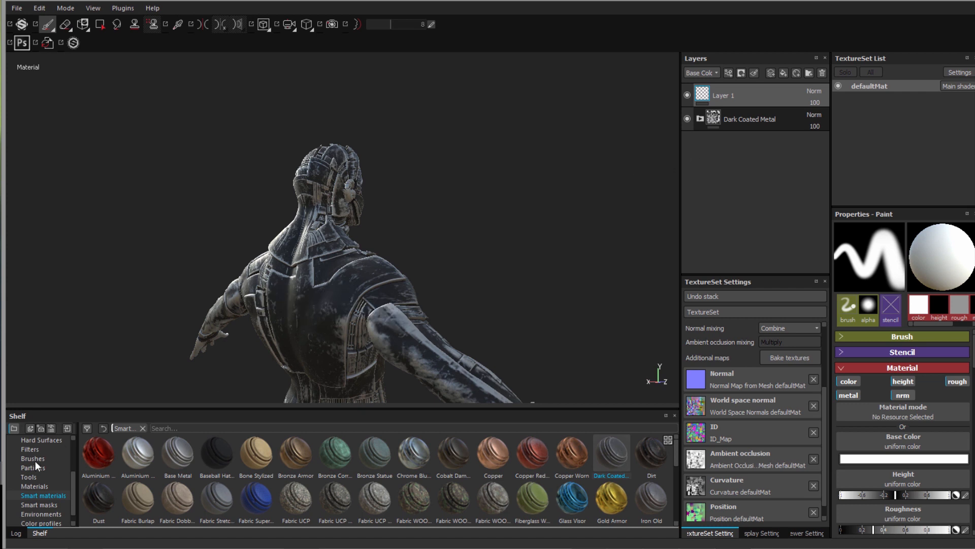
{"action": "left_click", "coordinate": [32, 485]}
{"action": "left_click_drag", "start_coordinate": [87, 495], "coordinate": [736, 112]}
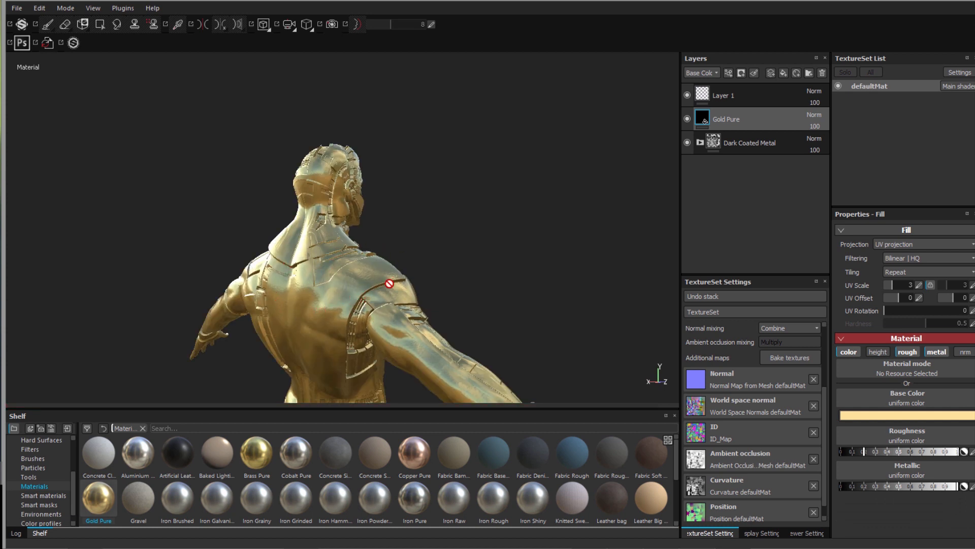
- Give the Gold Pure layer a Color selection mask and sample an ID_Map colour on the model
{"action": "right_click", "coordinate": [759, 124]}
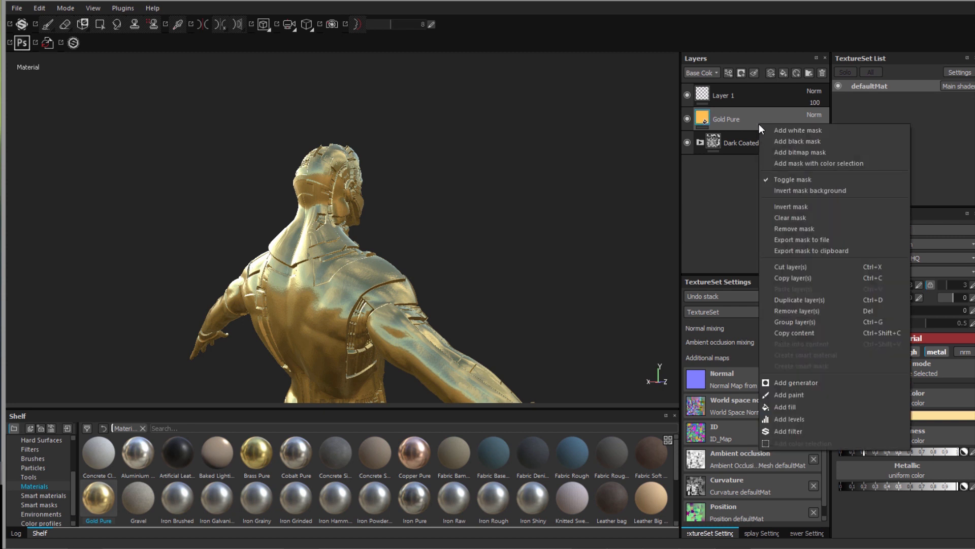
{"action": "left_click", "coordinate": [785, 163]}
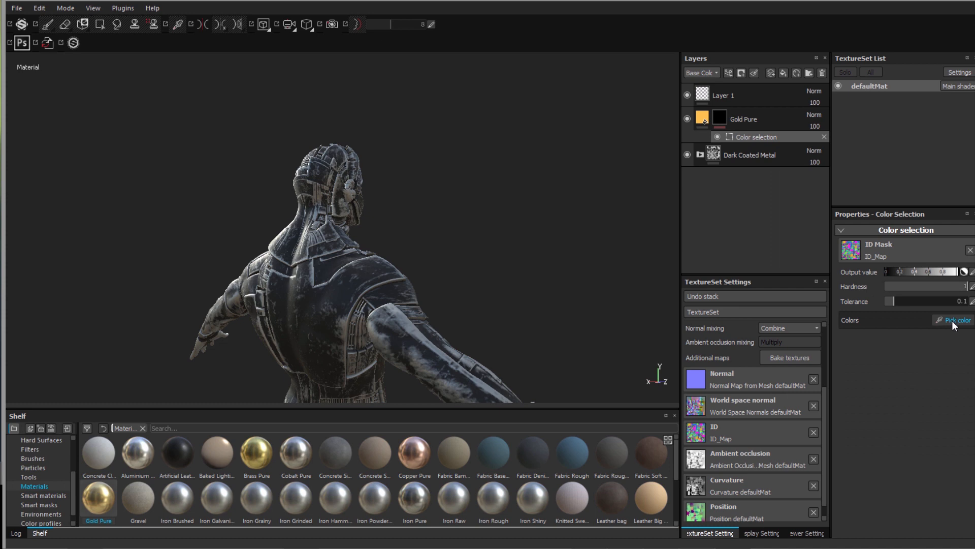
{"action": "left_click", "coordinate": [952, 321]}
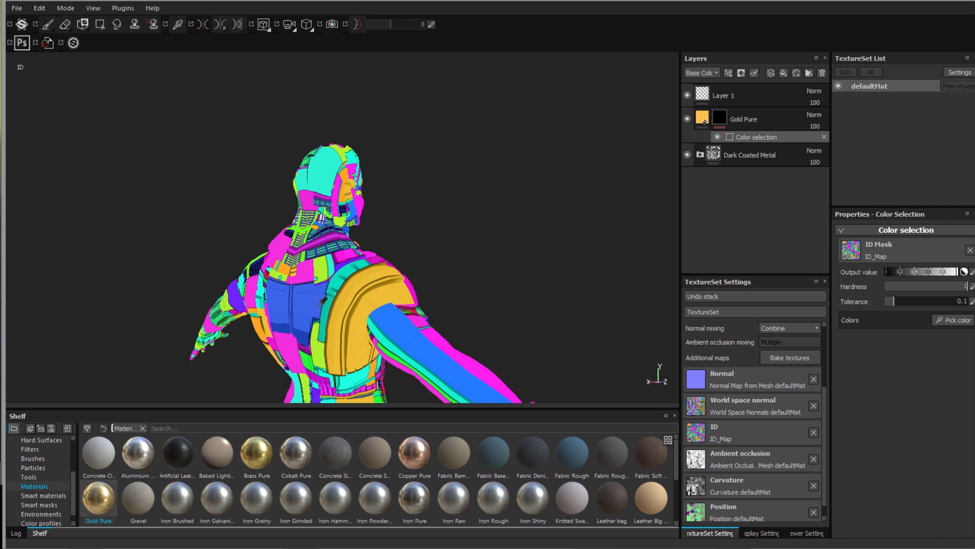
{"action": "scroll", "coordinate": [319, 295], "scroll_direction": "down", "scroll_amount": 6}
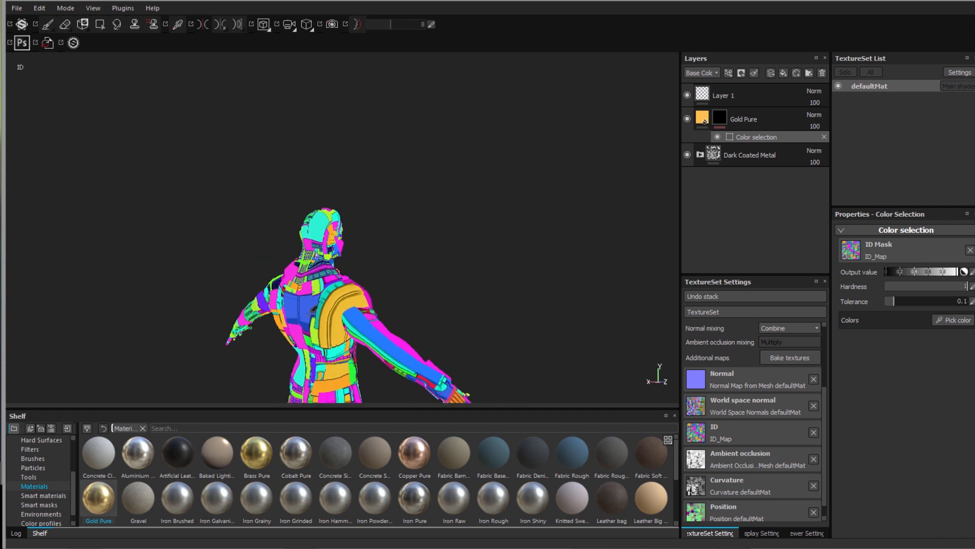
{"action": "left_click", "coordinate": [227, 385]}
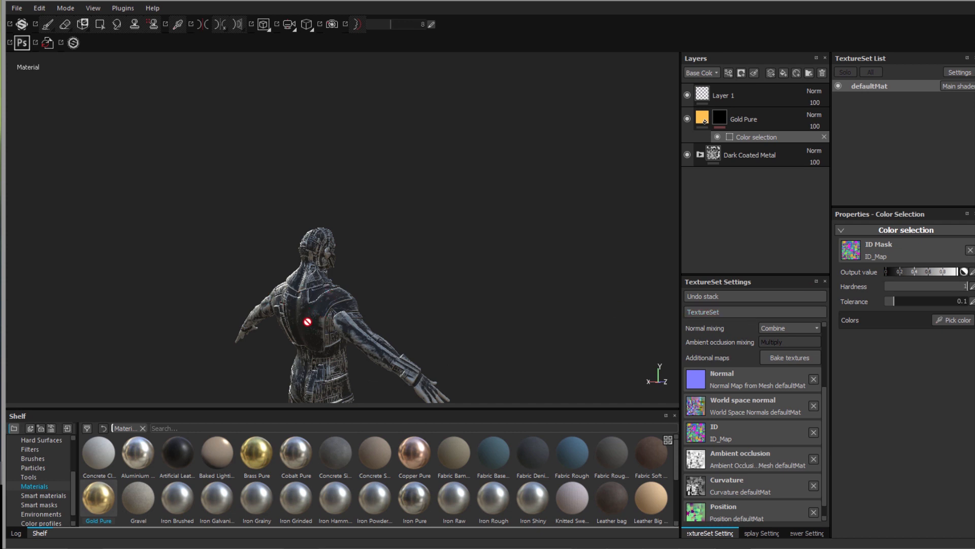
{"action": "middle_click_drag", "start_coordinate": [235, 377], "coordinate": [262, 267], "text": "alt"}
{"action": "left_click", "coordinate": [272, 316]}
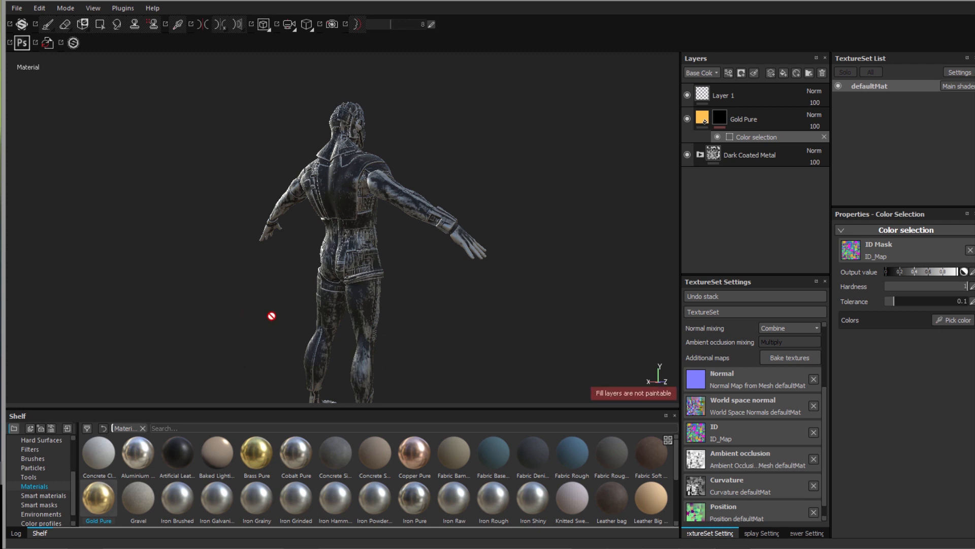
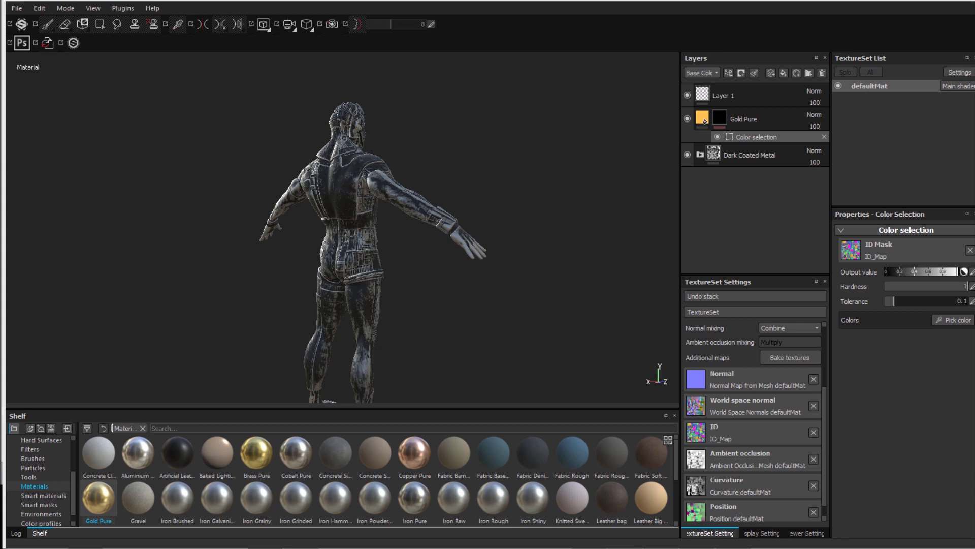
- Switch to the File Explorer window showing the TUTO folder
{"action": "key", "text": "alt+Tab"}
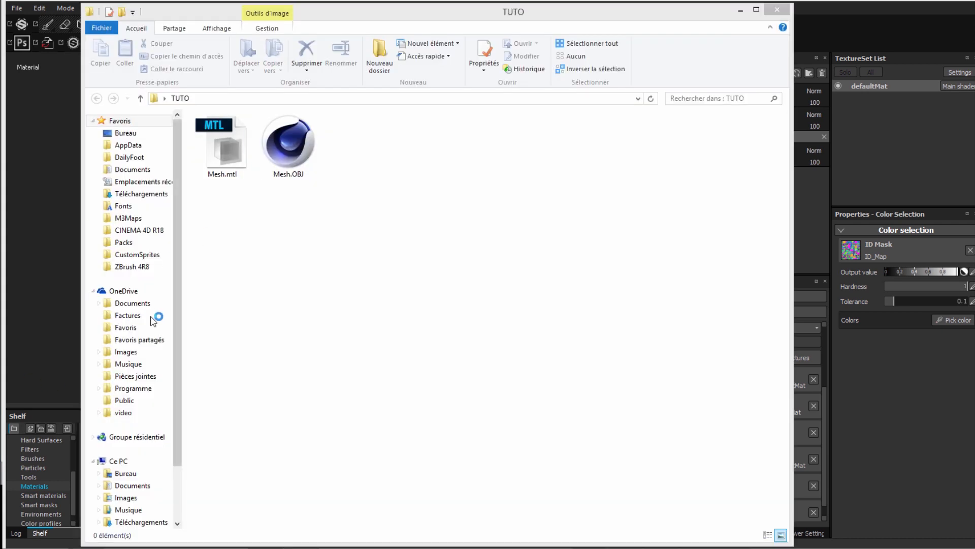
- Open ID_Map.tif from Desktop > Displacement maps pack PRO > 13 in Photoshop
{"action": "left_click", "coordinate": [125, 473]}
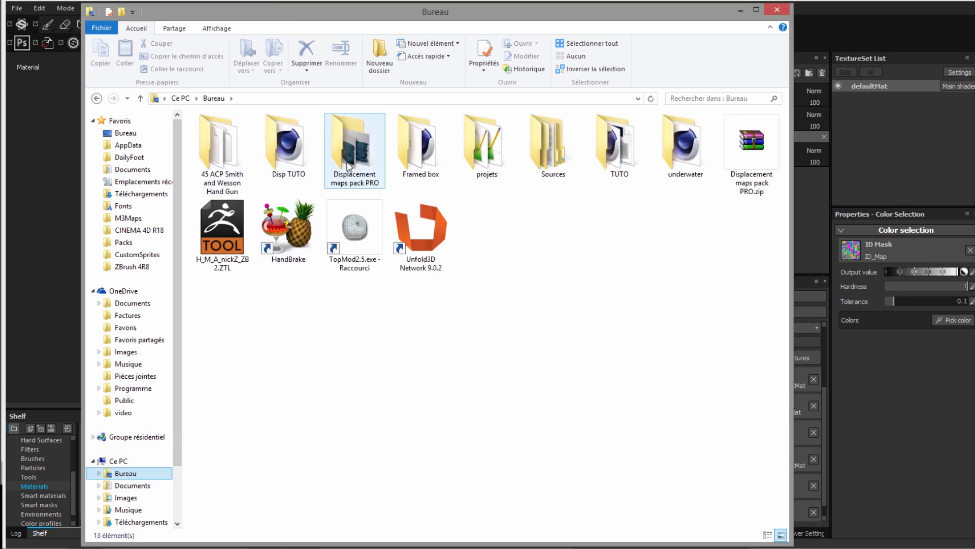
{"action": "double_click", "coordinate": [367, 164]}
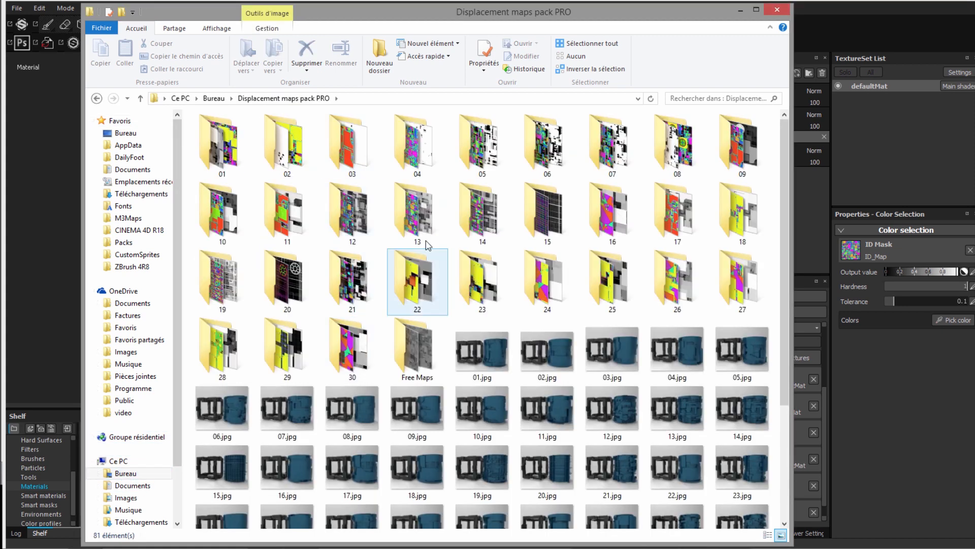
{"action": "double_click", "coordinate": [357, 220]}
{"action": "left_click", "coordinate": [286, 159]}
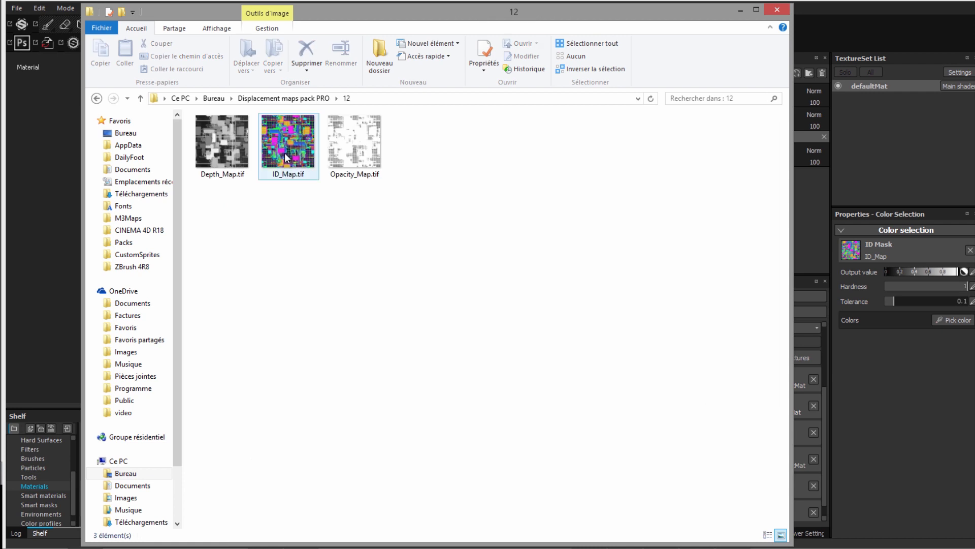
{"action": "left_click", "coordinate": [283, 98]}
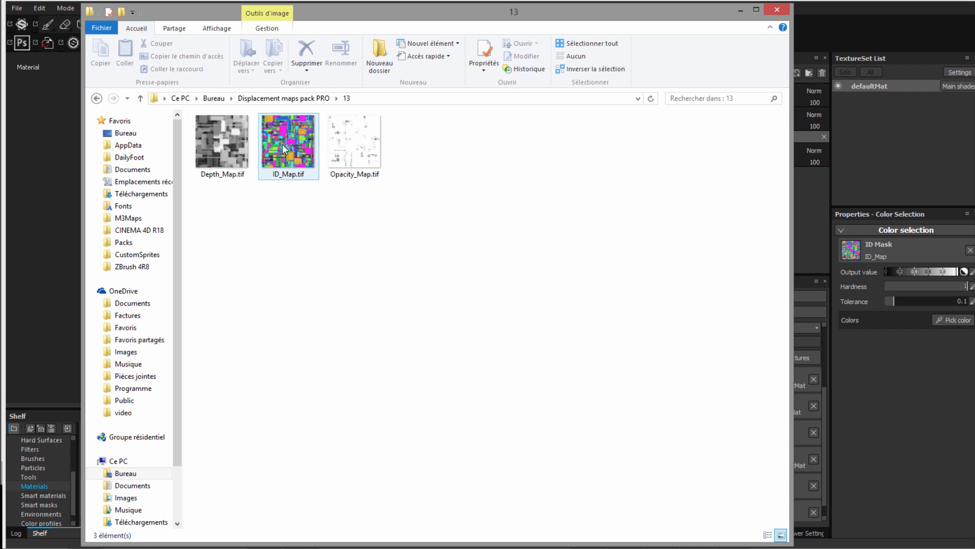
{"action": "left_click_drag", "start_coordinate": [282, 144], "coordinate": [203, 547]}
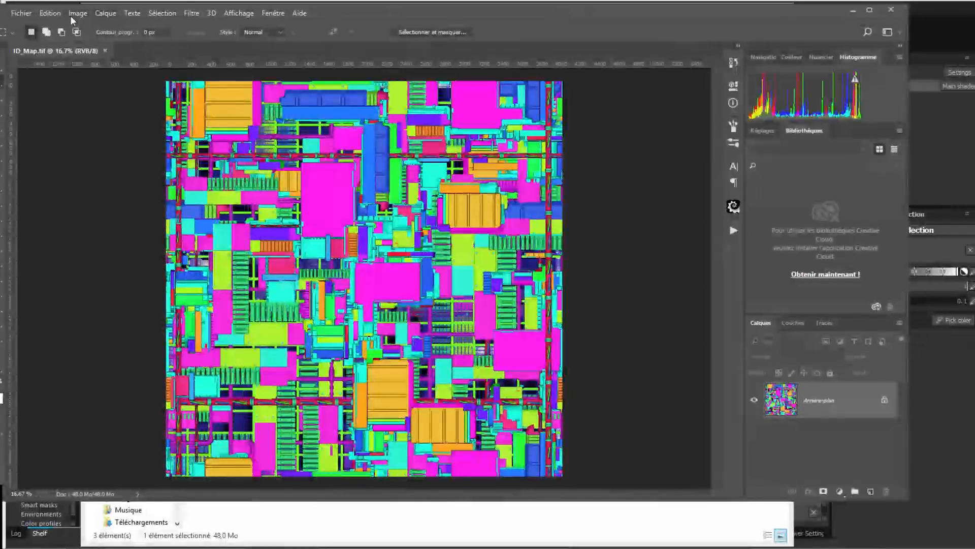
- Flip the ID map vertically with Symétrie verticale
{"action": "left_click", "coordinate": [77, 14]}
{"action": "mouse_move", "coordinate": [90, 42]}
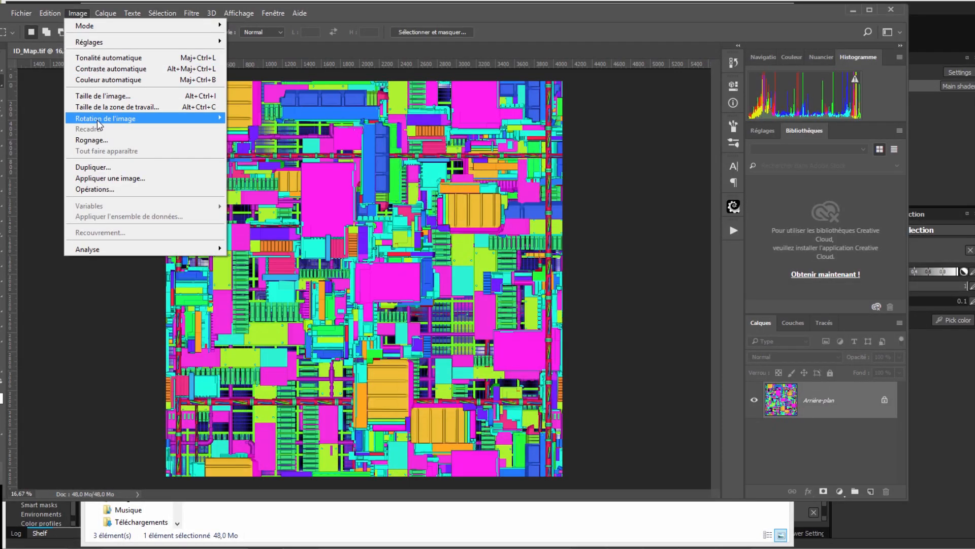
{"action": "mouse_move", "coordinate": [111, 122]}
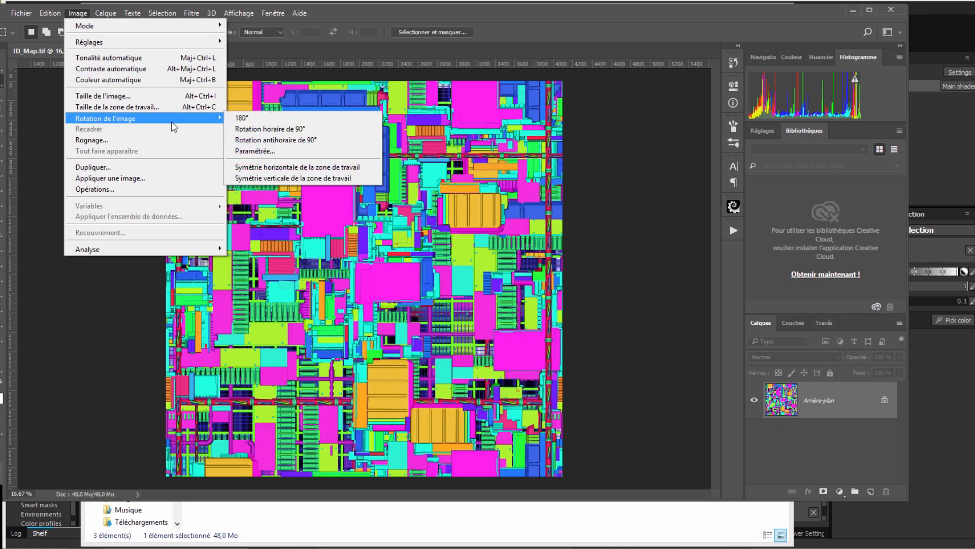
{"action": "left_click", "coordinate": [284, 179]}
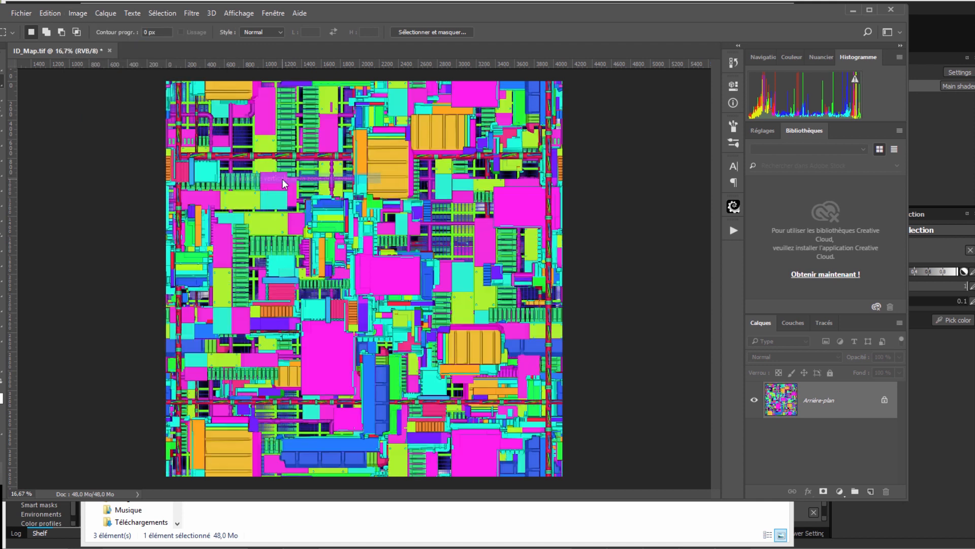
- Save the flipped map to the desktop as ID_Map2.tif, then return to Substance Painter
{"action": "left_click", "coordinate": [21, 13]}
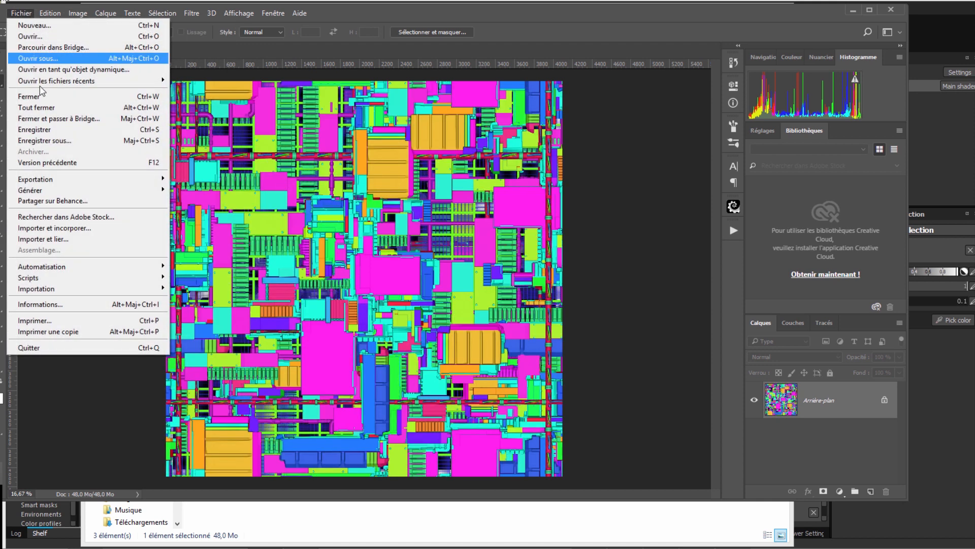
{"action": "left_click", "coordinate": [51, 140]}
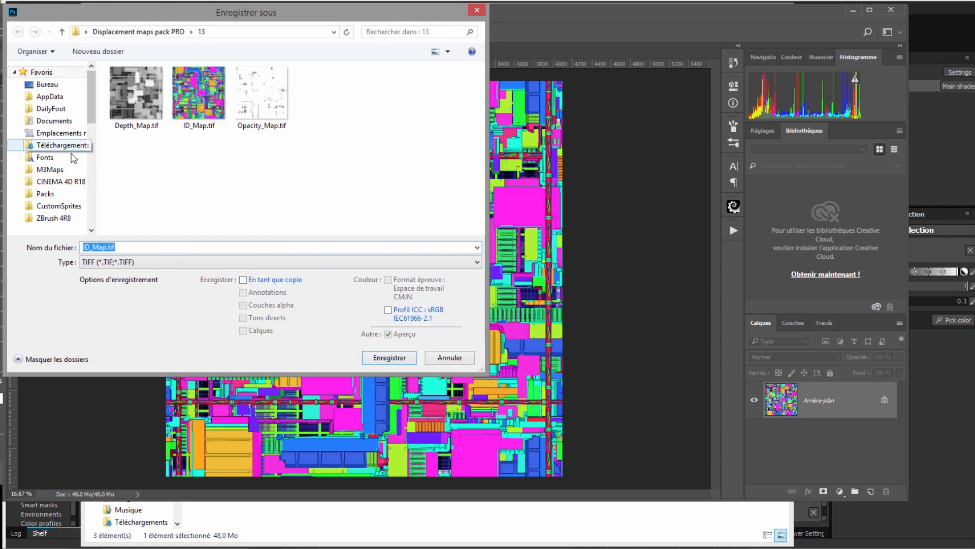
{"action": "left_click", "coordinate": [50, 85]}
{"action": "left_click", "coordinate": [111, 247]}
{"action": "double_click", "coordinate": [108, 247]}
{"action": "left_click", "coordinate": [108, 248]}
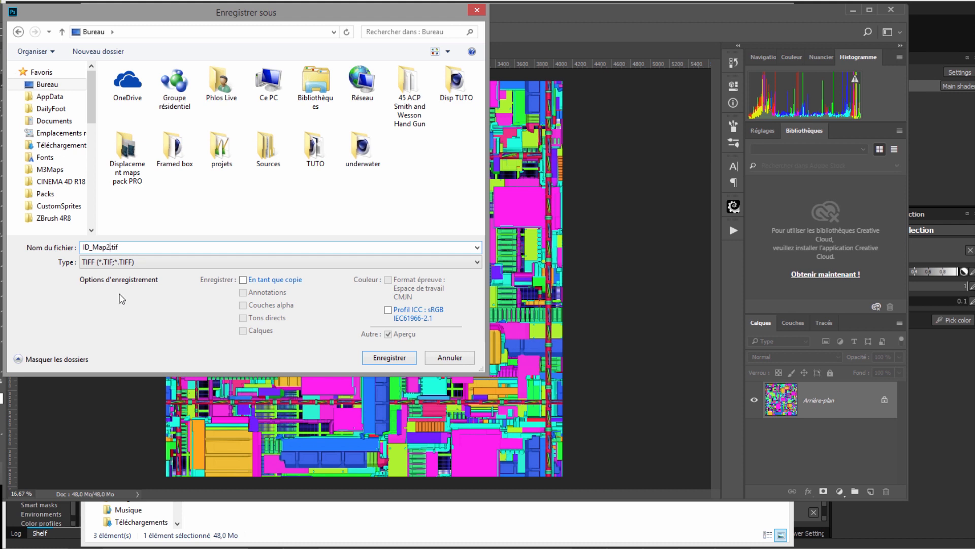
{"action": "left_click", "coordinate": [390, 358]}
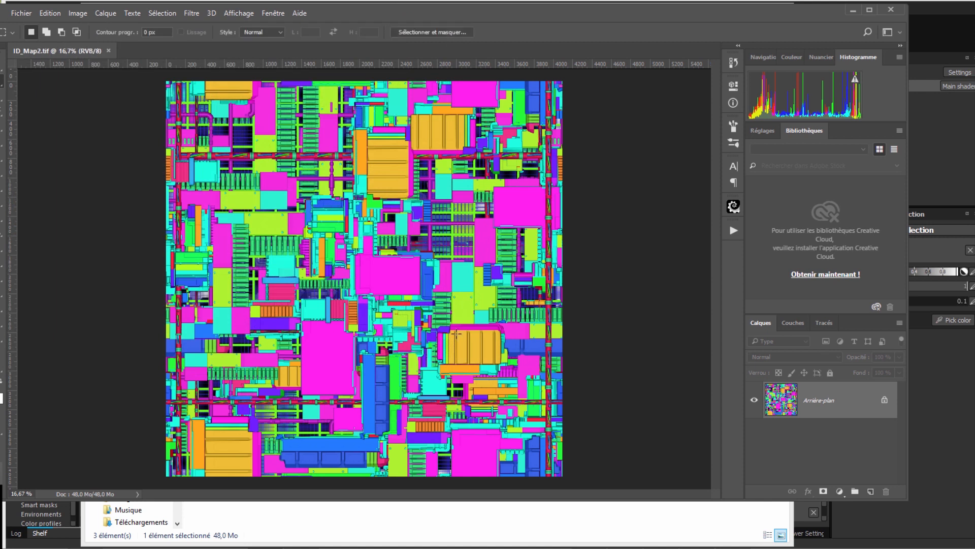
{"action": "left_click", "coordinate": [852, 10]}
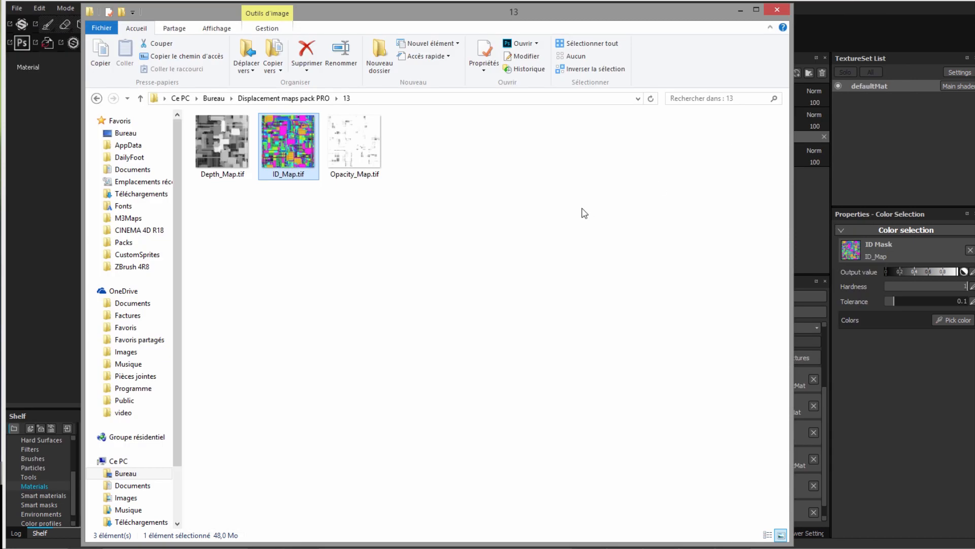
{"action": "left_click", "coordinate": [776, 10]}
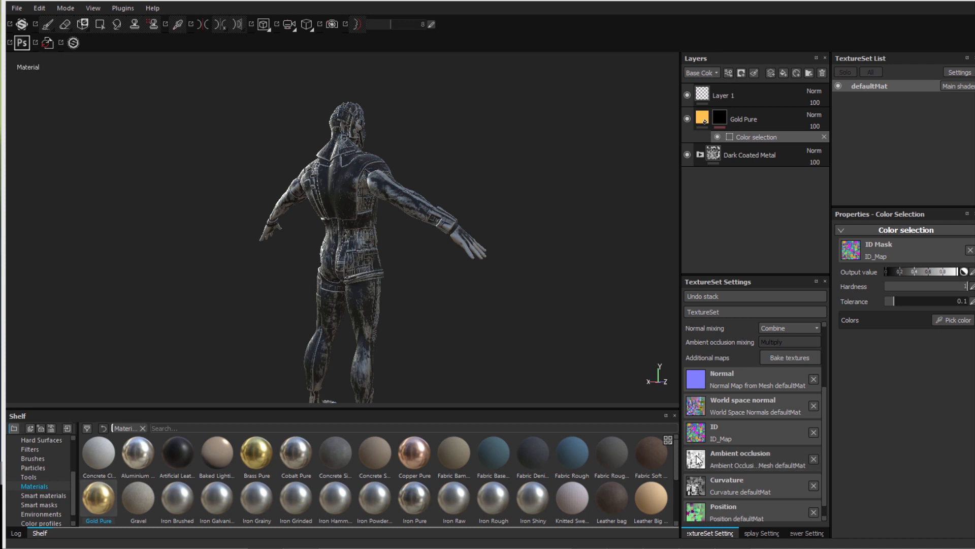
- Add Desktop/ID_Map2.tif to the resource import list
{"action": "left_click", "coordinate": [67, 428]}
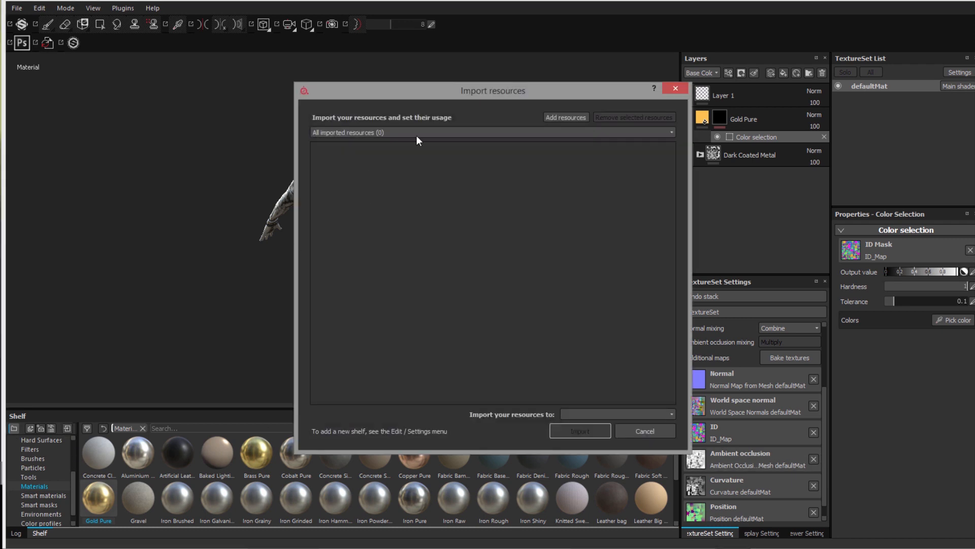
{"action": "left_click", "coordinate": [574, 119]}
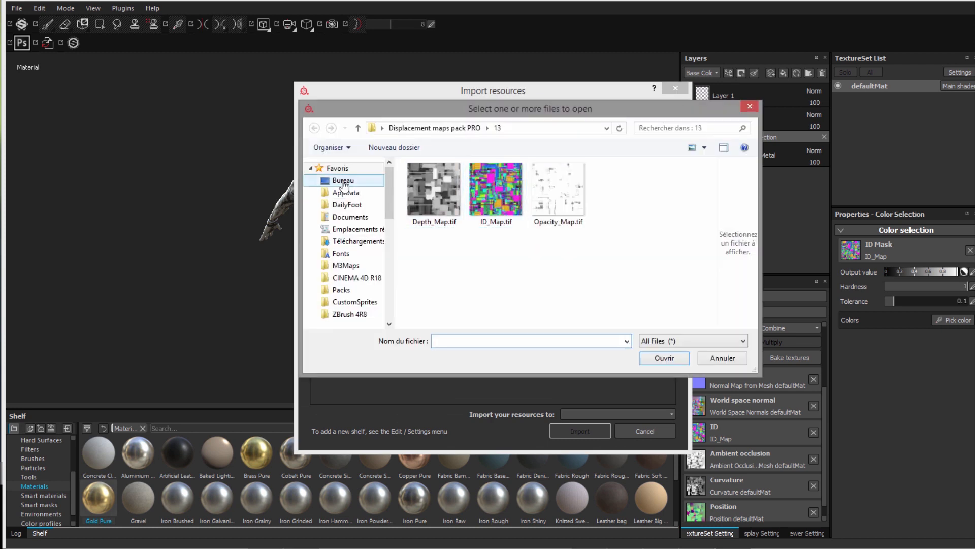
{"action": "left_click", "coordinate": [343, 180]}
{"action": "left_click", "coordinate": [535, 234]}
{"action": "scroll", "coordinate": [537, 235], "scroll_direction": "up", "scroll_amount": 1}
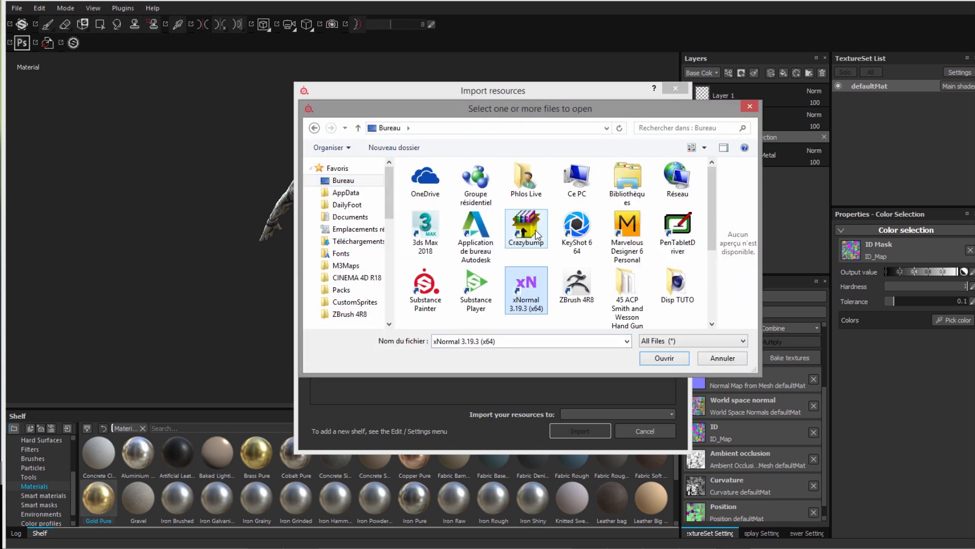
{"action": "scroll", "coordinate": [538, 235], "scroll_direction": "down", "scroll_amount": 2}
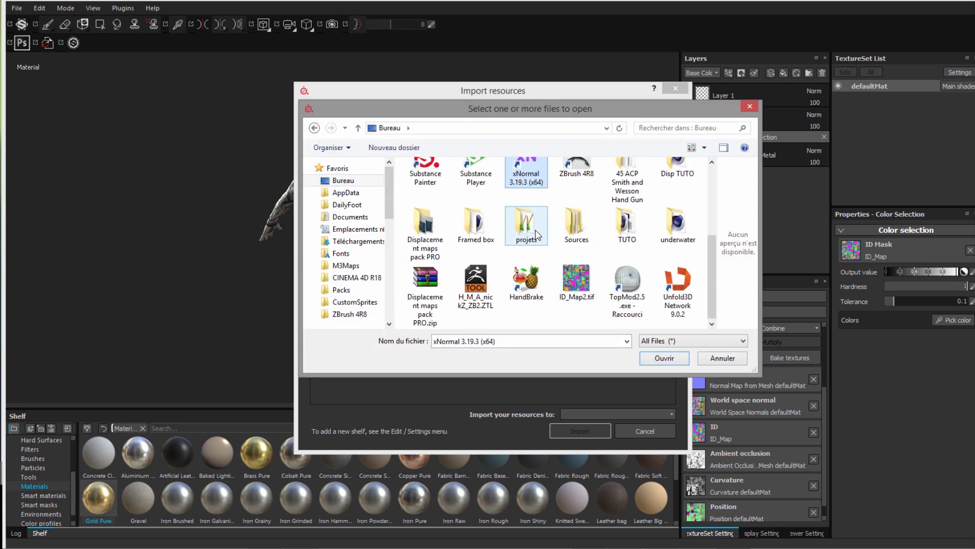
{"action": "left_click", "coordinate": [577, 286]}
{"action": "left_click", "coordinate": [668, 361]}
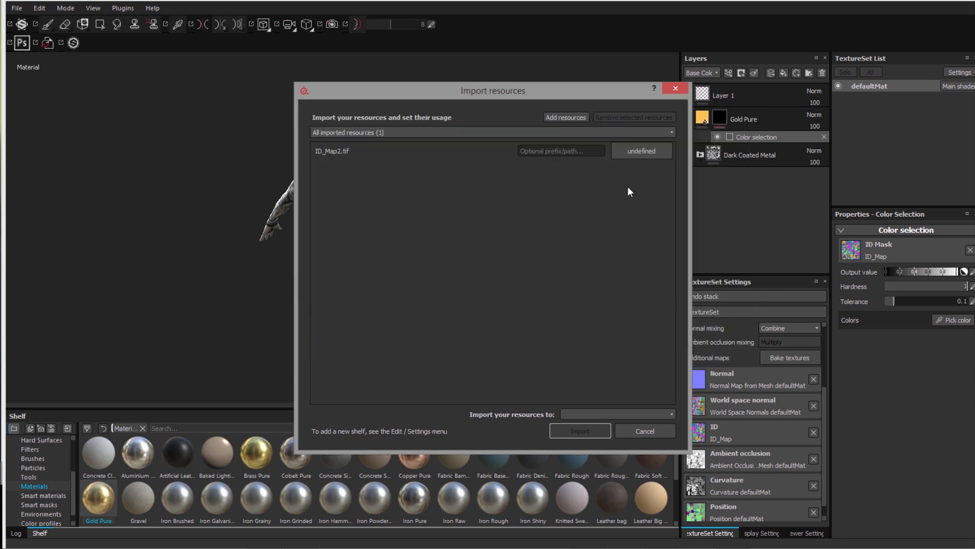
- Mark ID_Map2.tif as a texture and import it into the current session
{"action": "left_click", "coordinate": [644, 155]}
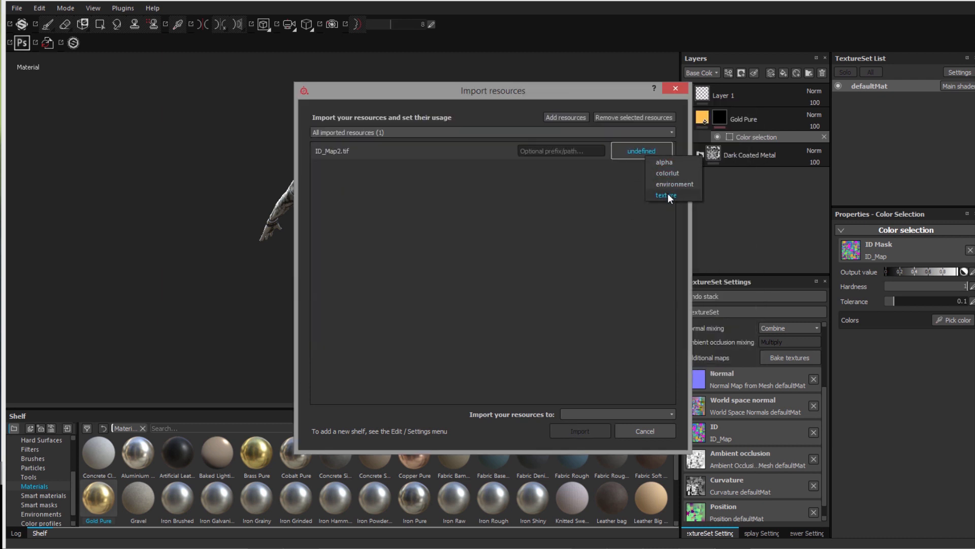
{"action": "left_click", "coordinate": [667, 195]}
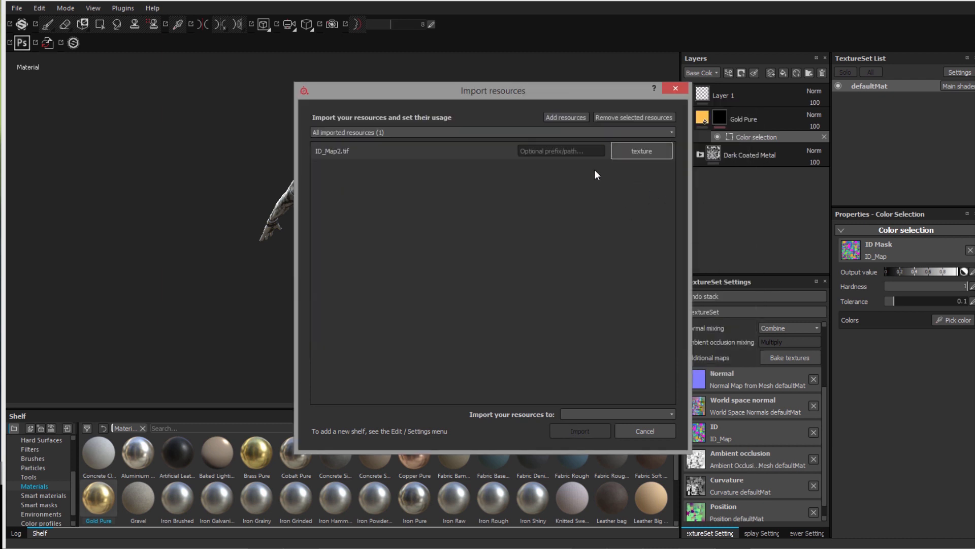
{"action": "left_click", "coordinate": [609, 413]}
{"action": "left_click", "coordinate": [608, 424]}
{"action": "left_click", "coordinate": [575, 432]}
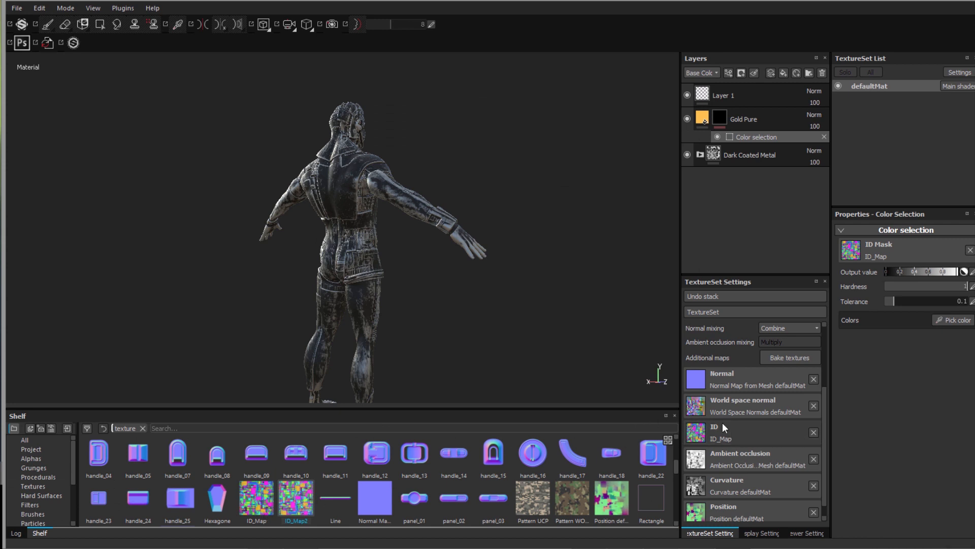
- Assign ID_Map2 as the texture set's ID map and view its colour regions
{"action": "mouse_move", "coordinate": [295, 509]}
{"action": "left_mouse_down"}
{"action": "mouse_move", "coordinate": [677, 416]}
{"action": "mouse_move", "coordinate": [732, 406]}
{"action": "mouse_move", "coordinate": [740, 433]}
{"action": "left_mouse_up"}
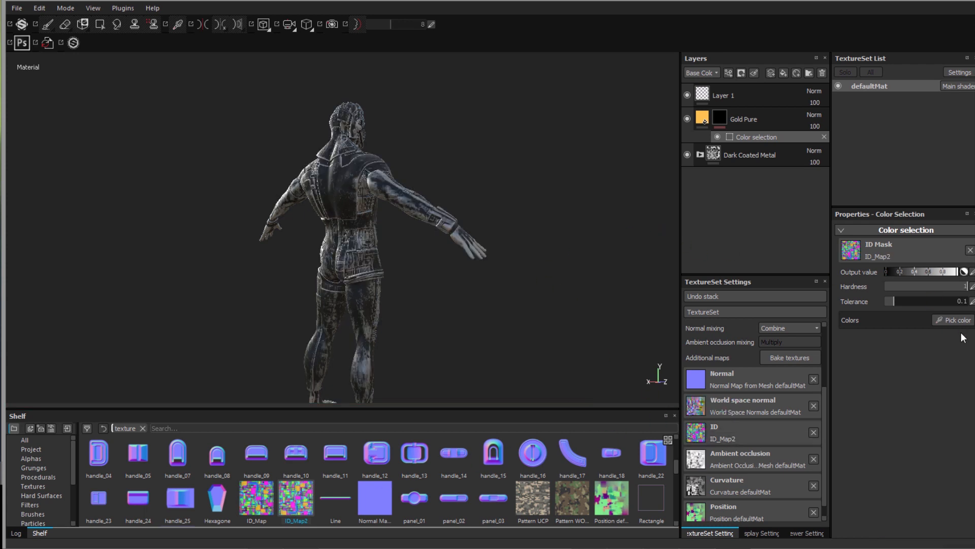
{"action": "left_click", "coordinate": [934, 319]}
{"action": "scroll", "coordinate": [355, 174], "scroll_direction": "up", "scroll_amount": 5}
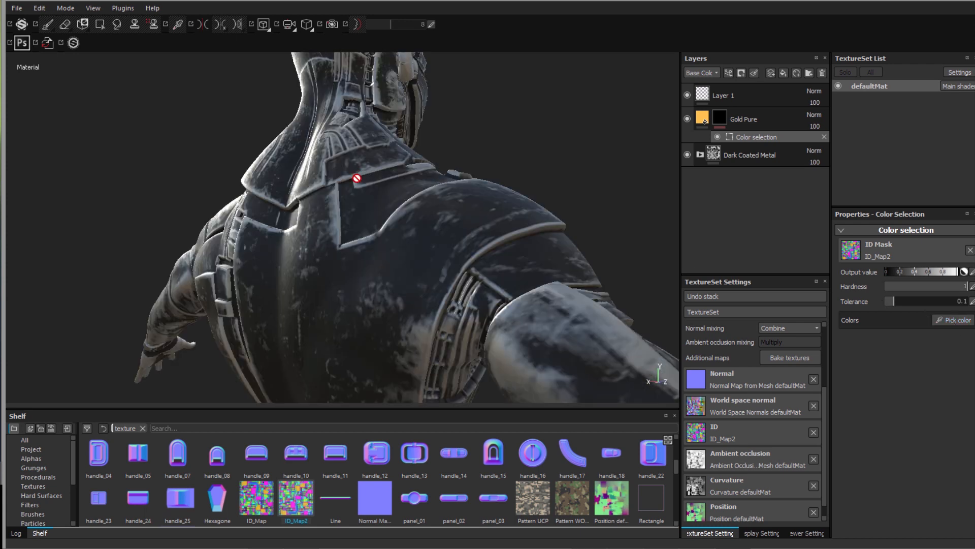
{"action": "scroll", "coordinate": [356, 178], "scroll_direction": "down", "scroll_amount": 1}
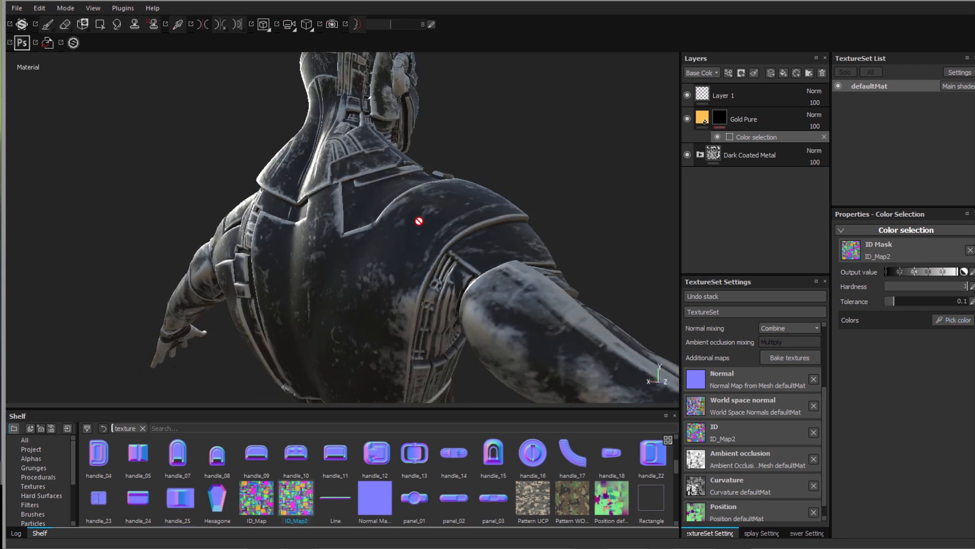
{"action": "left_click", "coordinate": [945, 322]}
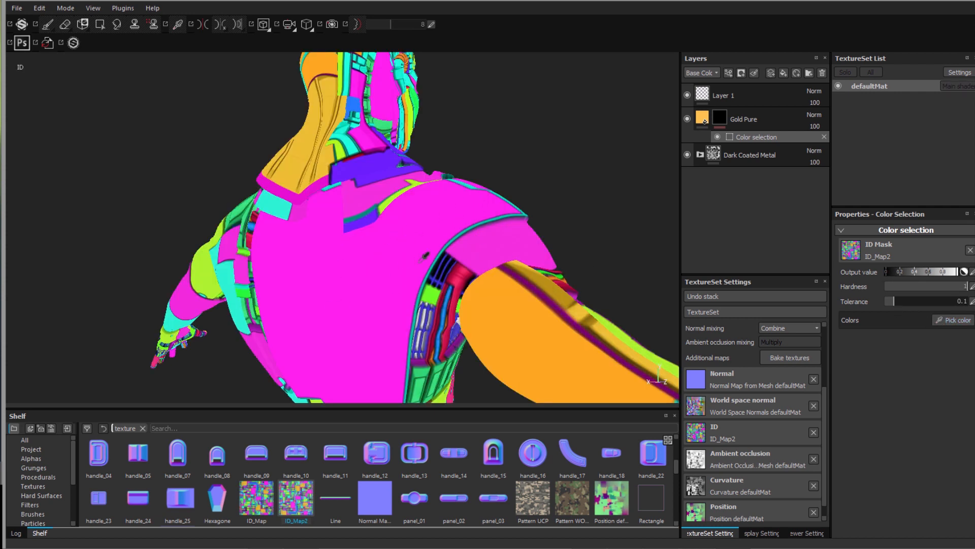
{"action": "scroll", "coordinate": [335, 273], "scroll_direction": "down", "scroll_amount": 3}
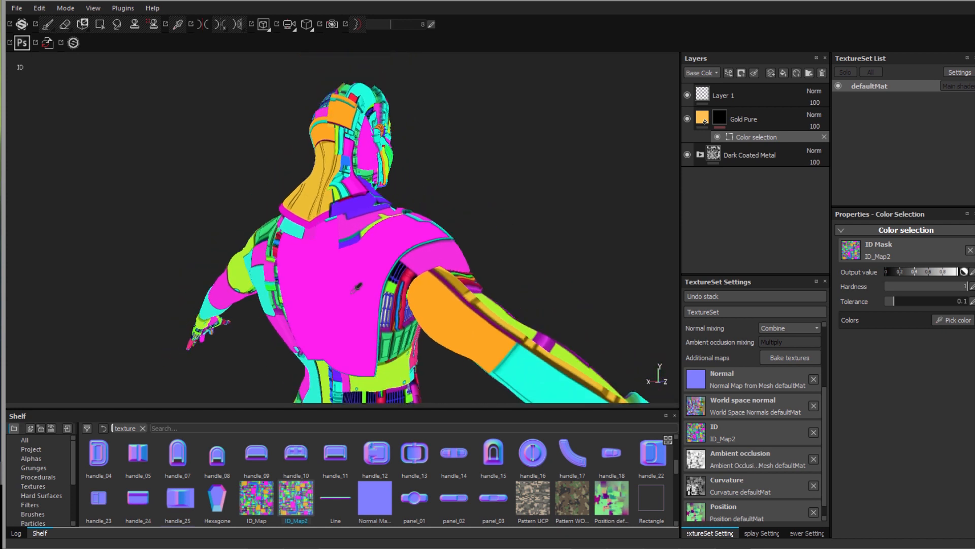
{"action": "scroll", "coordinate": [369, 287], "scroll_direction": "up", "scroll_amount": 2}
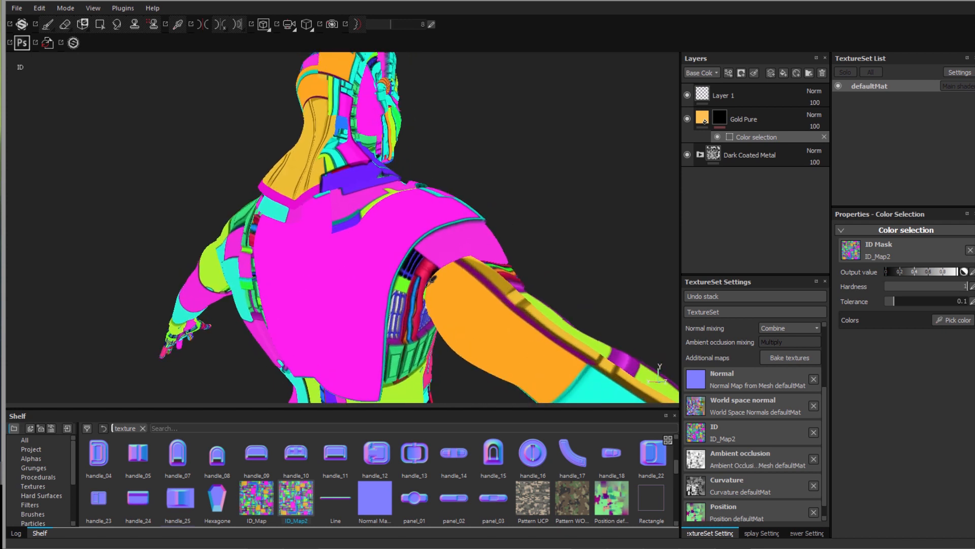
{"action": "scroll", "coordinate": [424, 310], "scroll_direction": "up", "scroll_amount": 2}
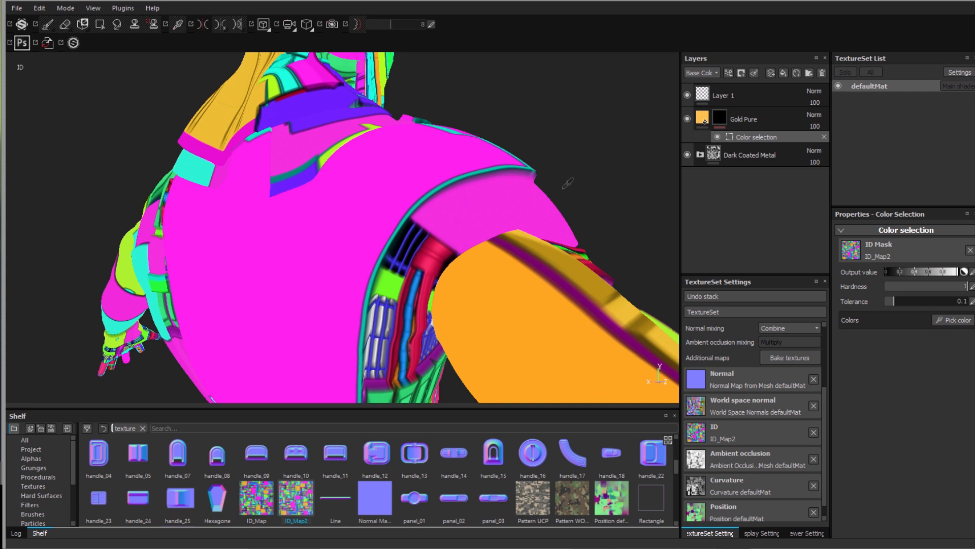
- Return to the material view, frame the whole character, and show the ID colours for picking
{"action": "key", "text": "m"}
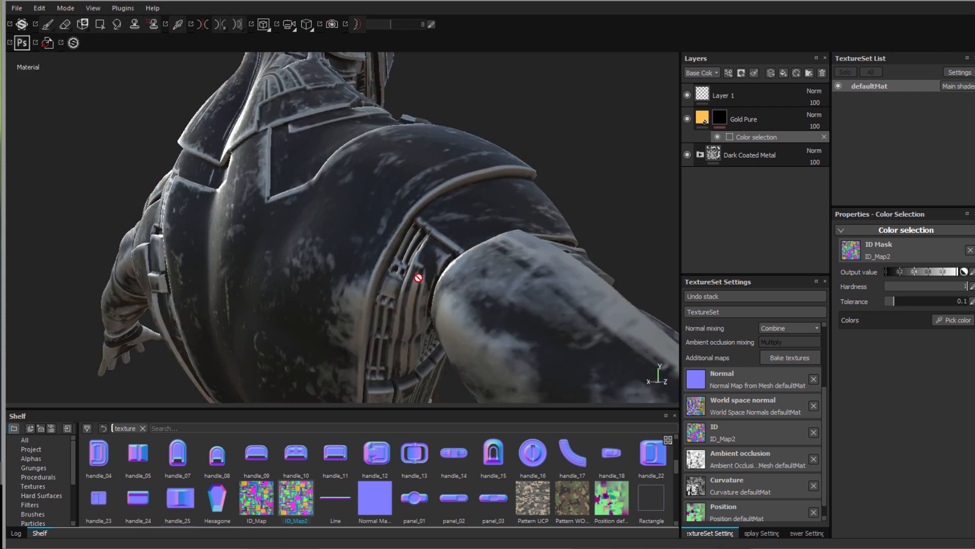
{"action": "scroll", "coordinate": [418, 278], "scroll_direction": "down", "scroll_amount": 1}
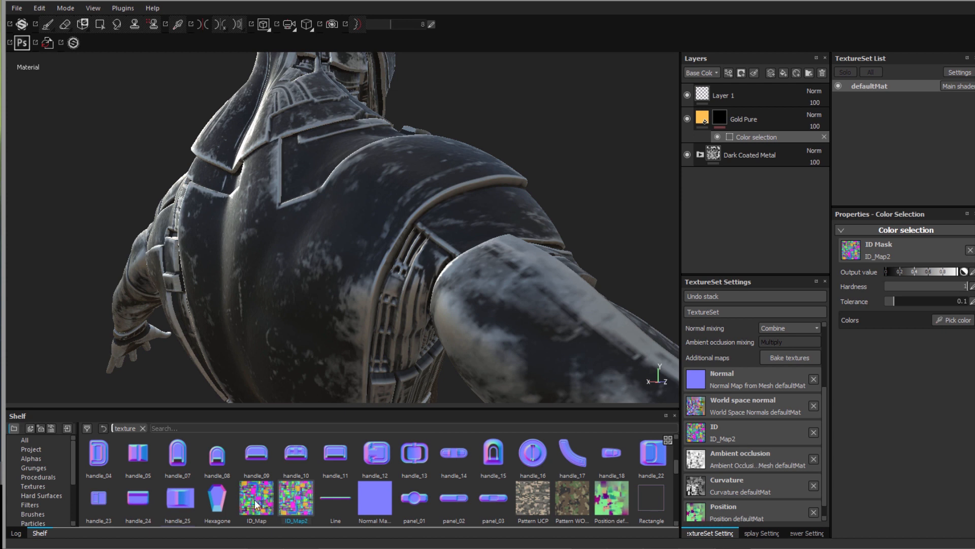
{"action": "scroll", "coordinate": [414, 293], "scroll_direction": "down", "scroll_amount": 4}
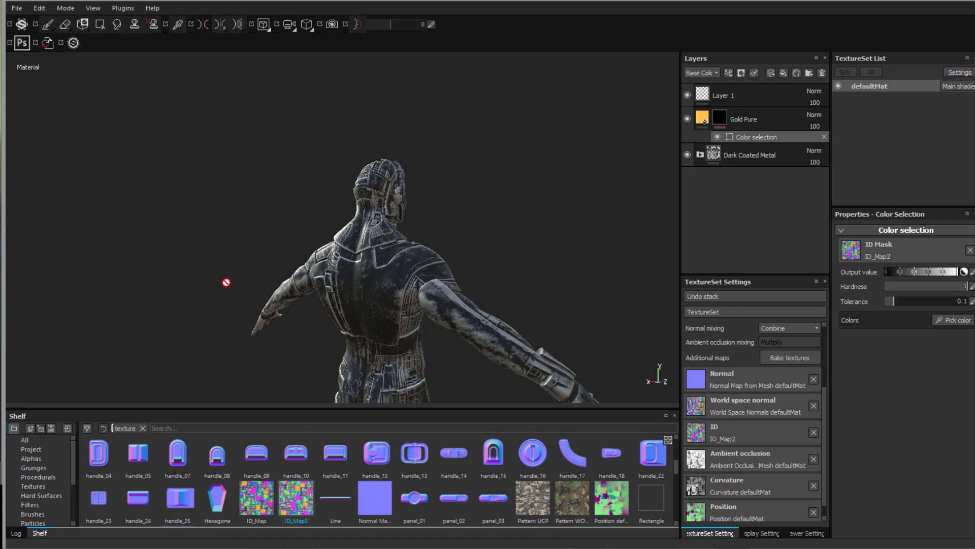
{"action": "middle_click_drag", "start_coordinate": [203, 291], "coordinate": [200, 191], "text": "alt"}
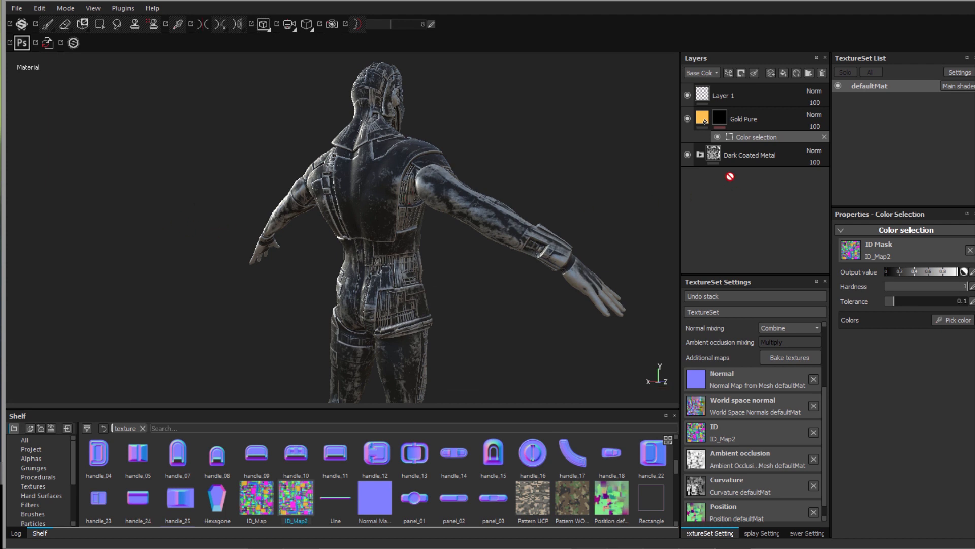
{"action": "left_click", "coordinate": [950, 321]}
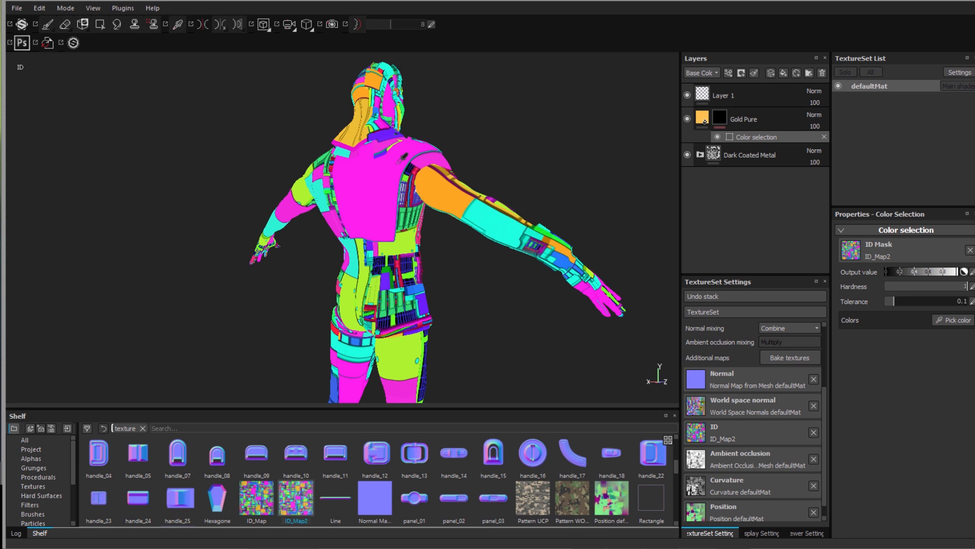
- Pick the magenta ID region for the gold, then remove it from the mask
{"action": "left_click", "coordinate": [403, 156]}
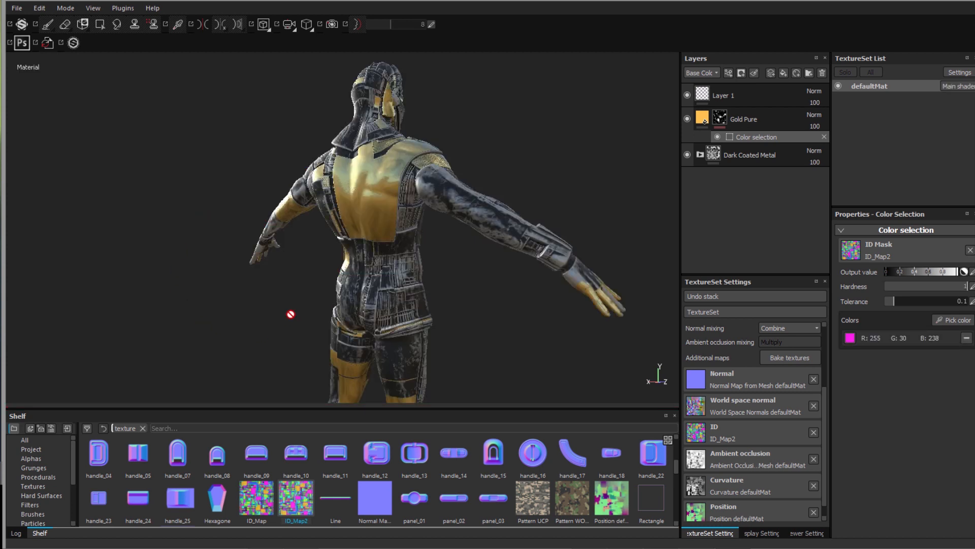
{"action": "left_click_drag", "start_coordinate": [226, 312], "coordinate": [315, 244], "text": "alt"}
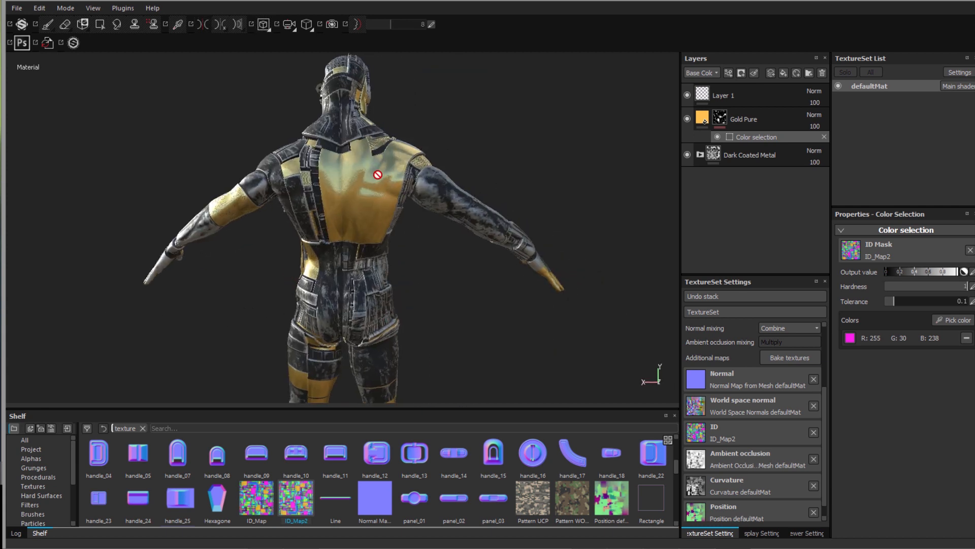
{"action": "left_click", "coordinate": [967, 339]}
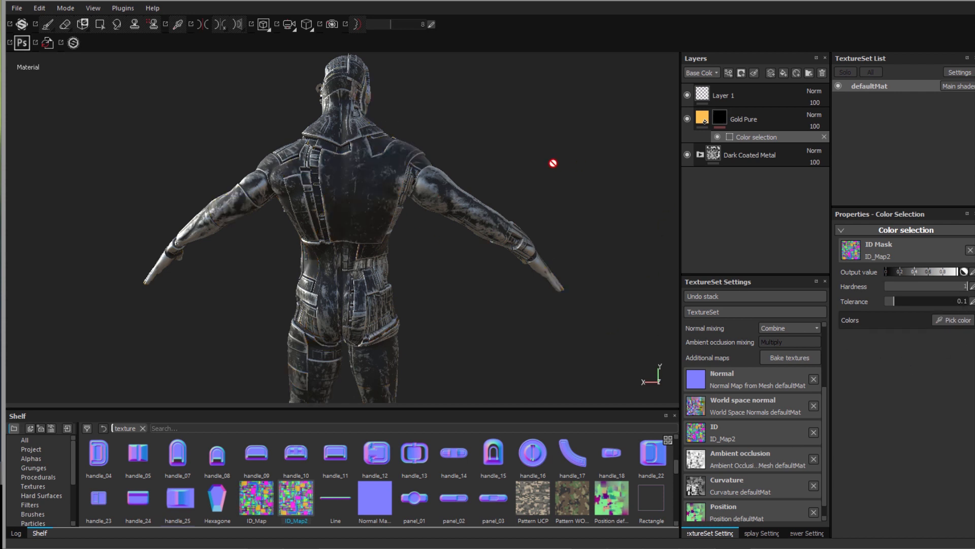
- Pick the green ID region for the gold and raise tolerance to 0.42
{"action": "left_click_drag", "start_coordinate": [511, 226], "coordinate": [431, 340], "text": "alt"}
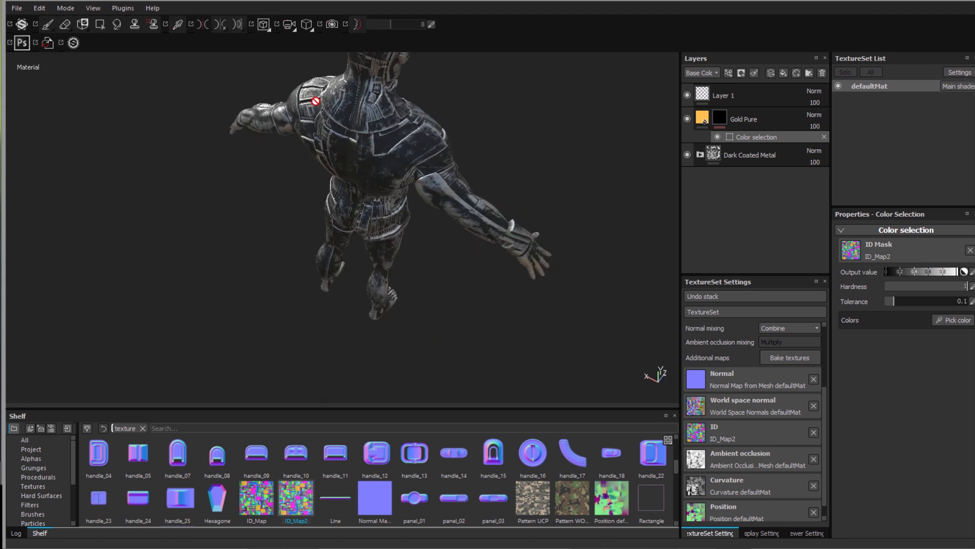
{"action": "left_click", "coordinate": [954, 321]}
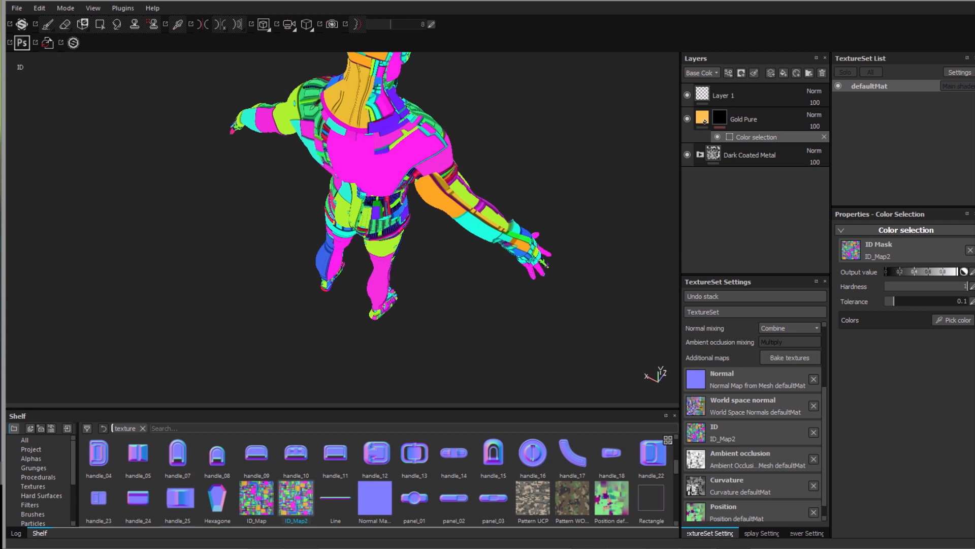
{"action": "left_click", "coordinate": [311, 105]}
{"action": "left_click_drag", "start_coordinate": [223, 330], "coordinate": [280, 290], "text": "alt"}
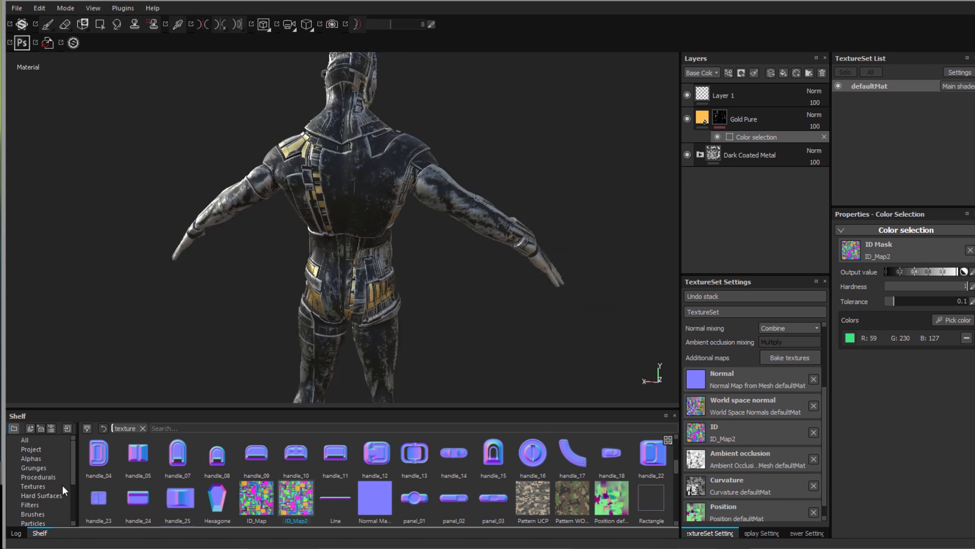
{"action": "left_click_drag", "start_coordinate": [75, 468], "coordinate": [70, 520]}
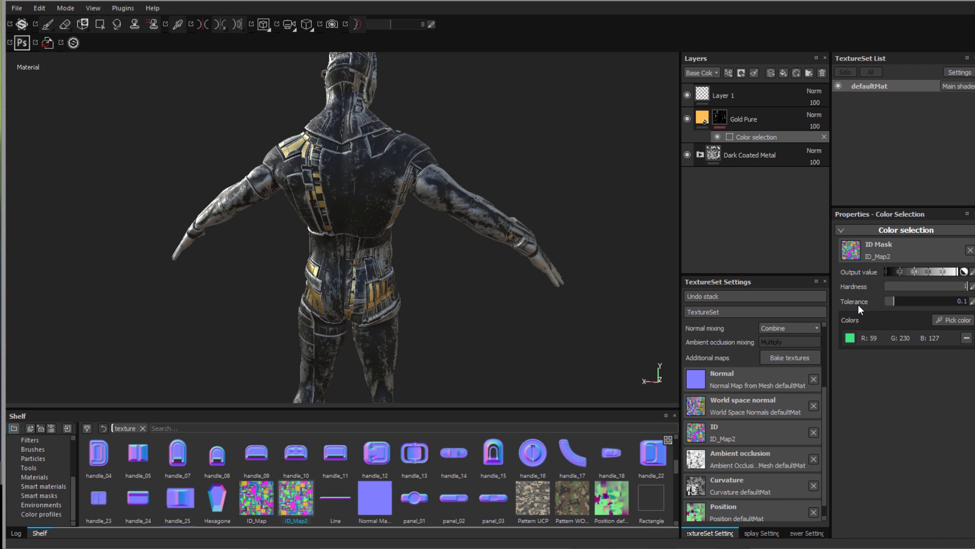
{"action": "left_click_drag", "start_coordinate": [889, 304], "coordinate": [919, 297]}
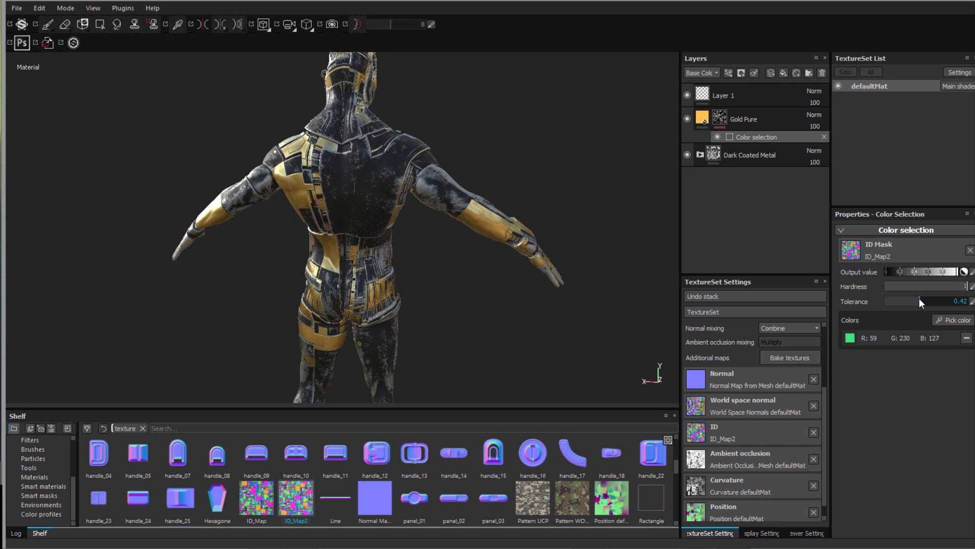
{"action": "left_click_drag", "start_coordinate": [75, 486], "coordinate": [69, 450]}
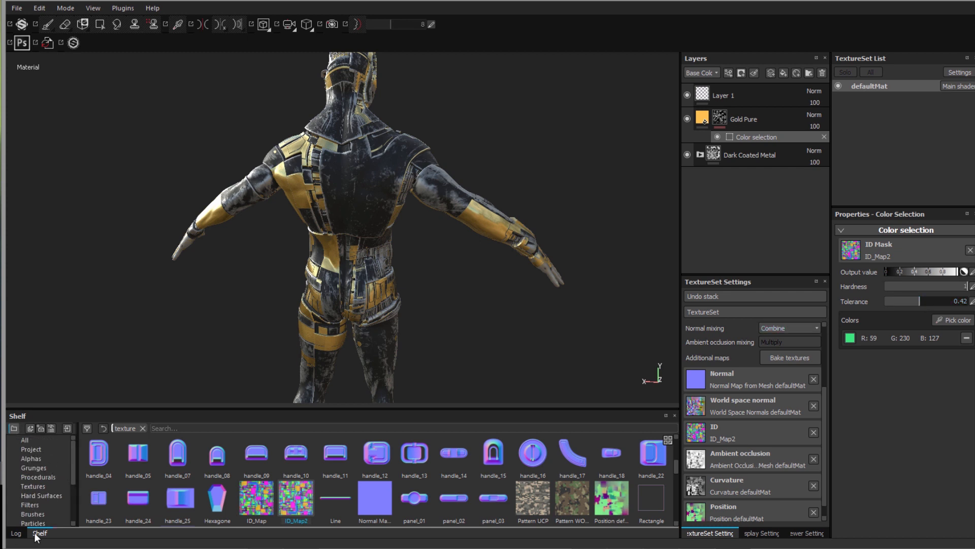
- Drag the Aluminium Anodized Red smart material into the layer stack above Gold Pure
{"action": "scroll", "coordinate": [37, 498], "scroll_direction": "down", "scroll_amount": 2}
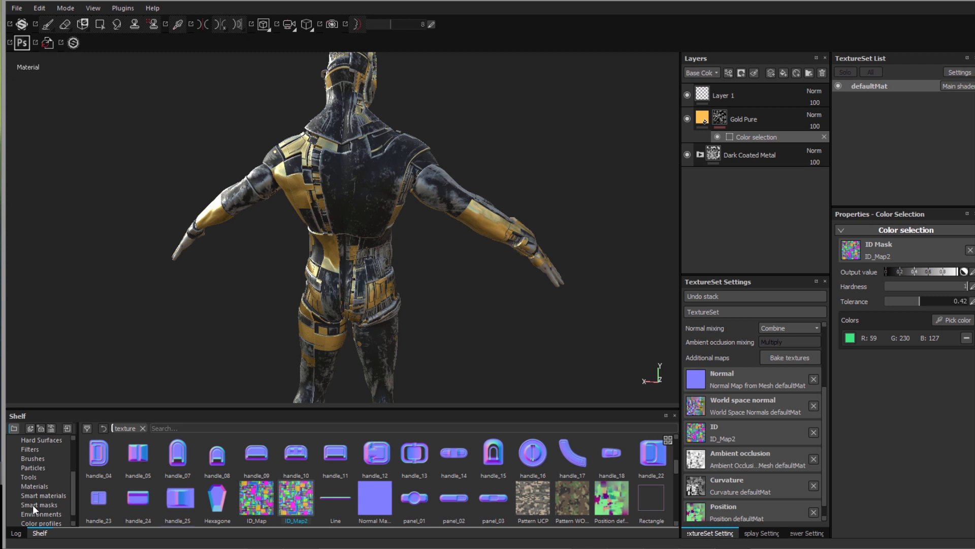
{"action": "left_click", "coordinate": [32, 486]}
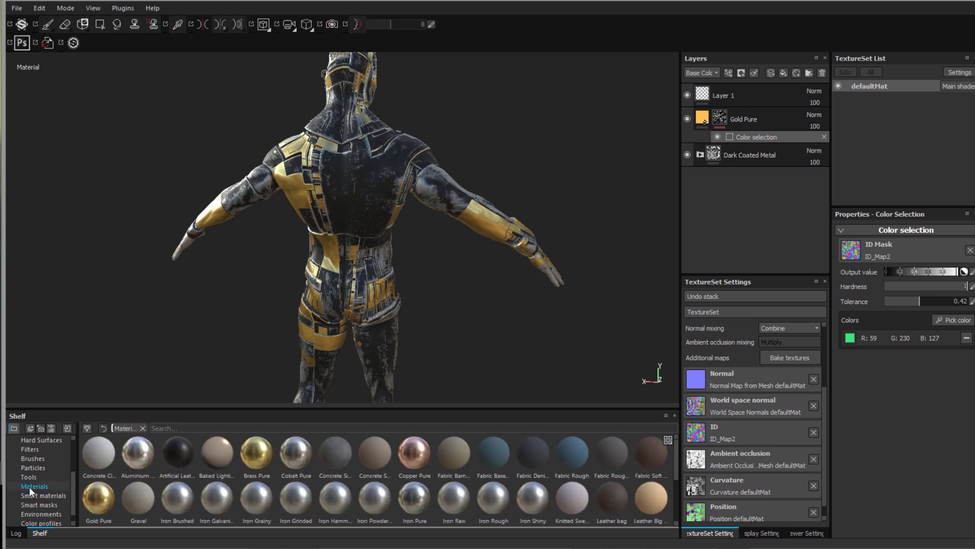
{"action": "left_click", "coordinate": [97, 512]}
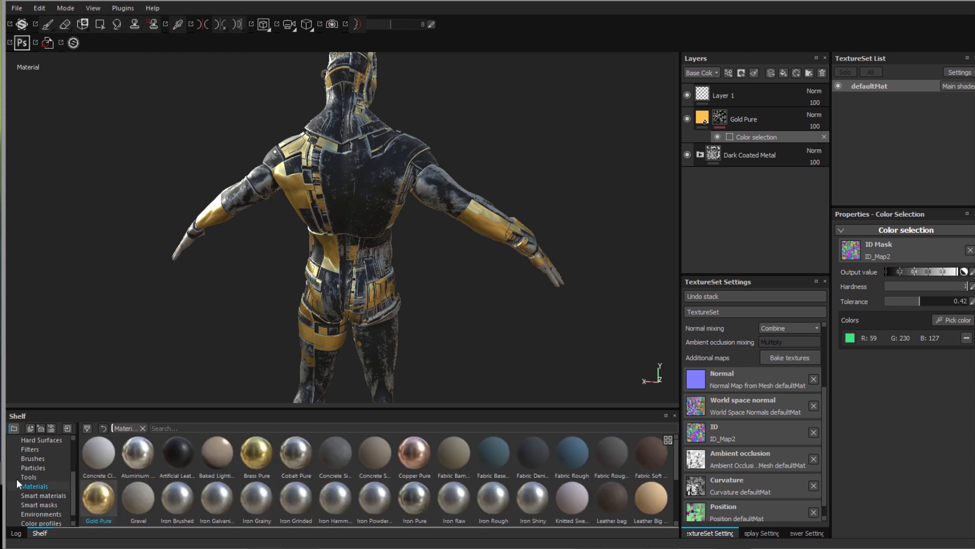
{"action": "left_click", "coordinate": [32, 495]}
{"action": "left_click_drag", "start_coordinate": [91, 460], "coordinate": [742, 92]}
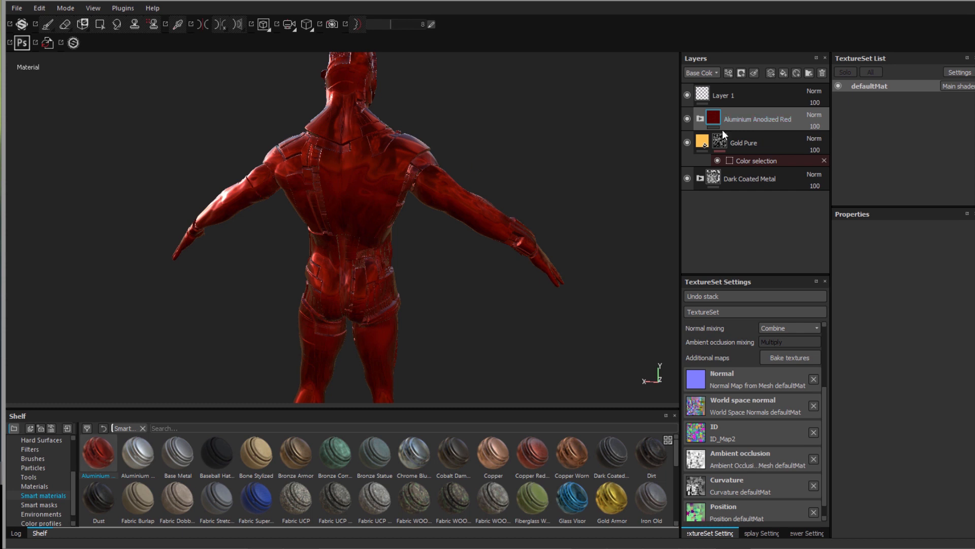
- Add a colour-selection mask to the Aluminium Anodized Red layer and show the ID colours
{"action": "right_click", "coordinate": [797, 118]}
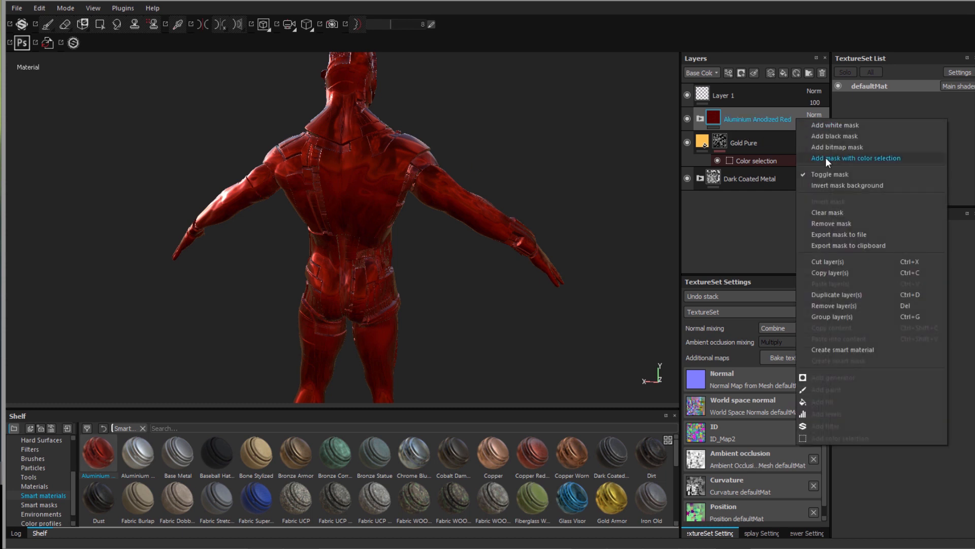
{"action": "left_click", "coordinate": [825, 157]}
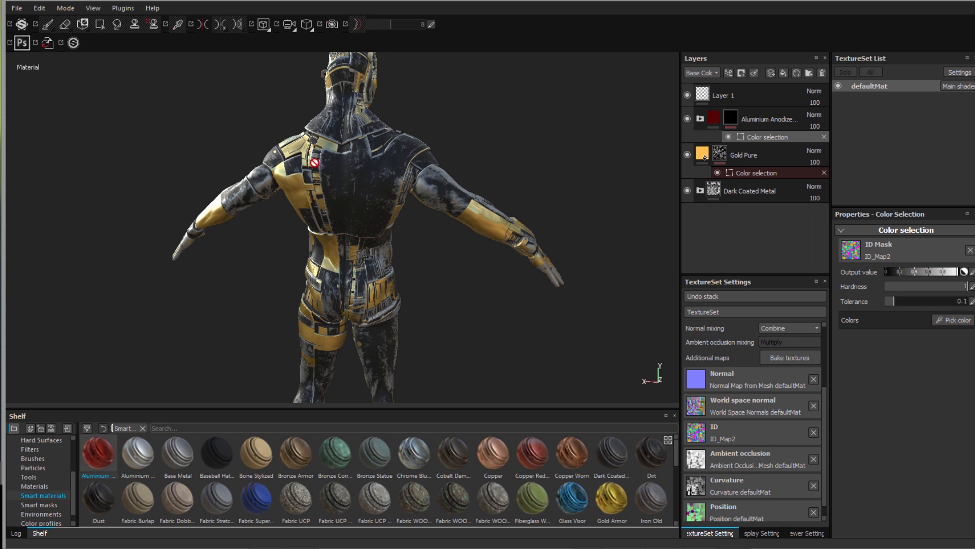
{"action": "scroll", "coordinate": [314, 163], "scroll_direction": "up", "scroll_amount": 5}
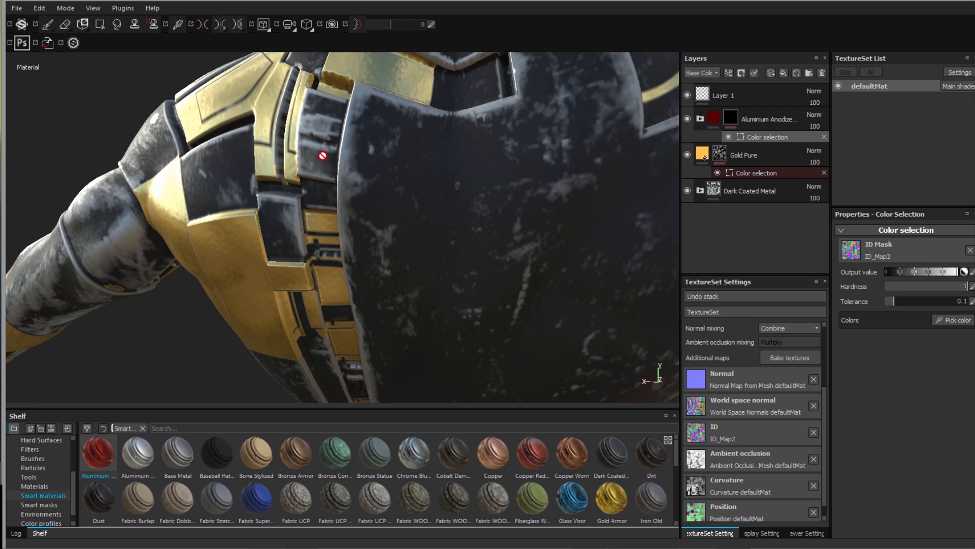
{"action": "scroll", "coordinate": [322, 156], "scroll_direction": "down", "scroll_amount": 5}
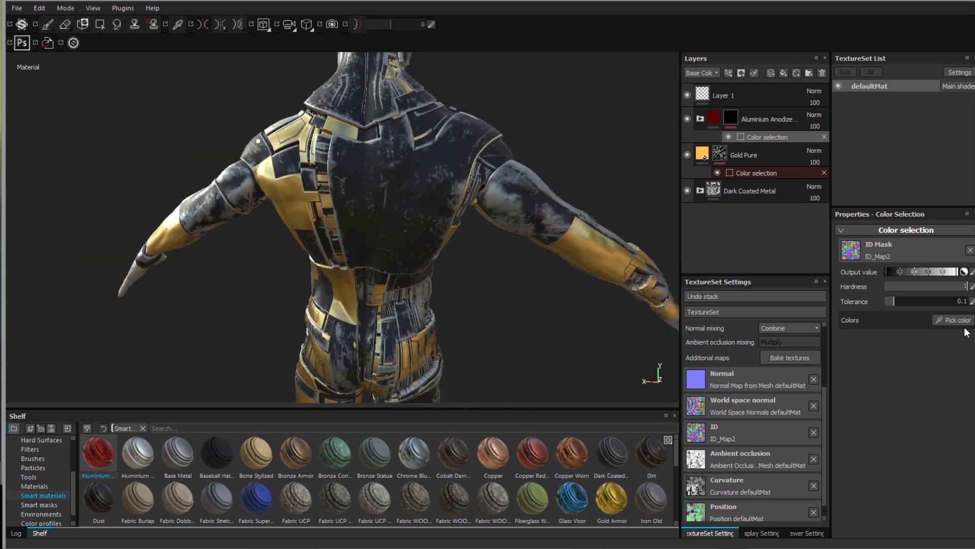
{"action": "left_click", "coordinate": [964, 324]}
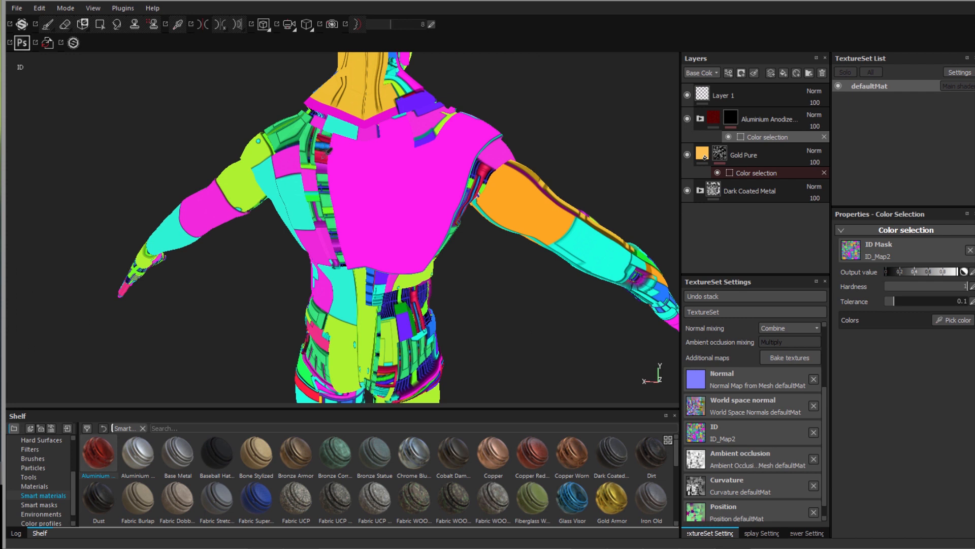
- Pick the crimson ID region for the red aluminium and set tolerance to 0.39
{"action": "left_click", "coordinate": [330, 149]}
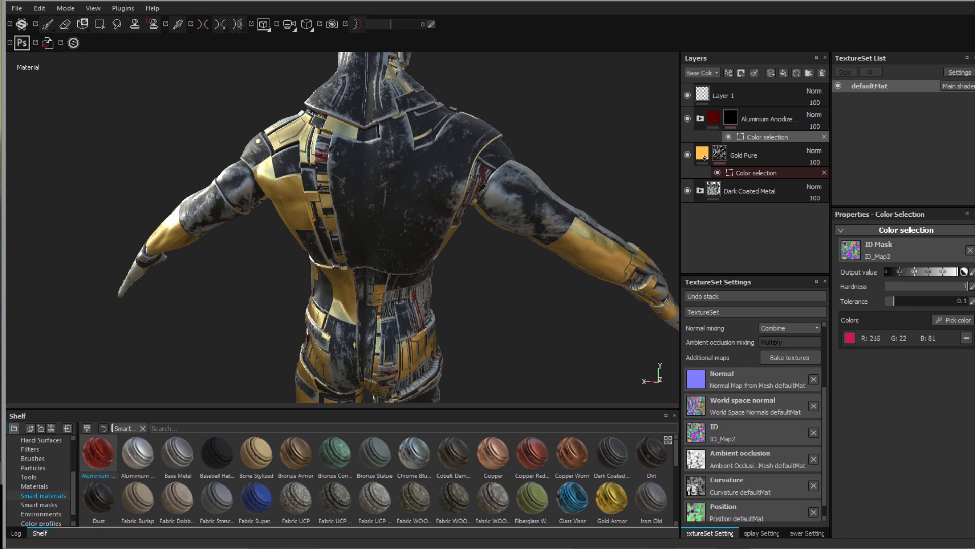
{"action": "scroll", "coordinate": [318, 162], "scroll_direction": "up", "scroll_amount": 5}
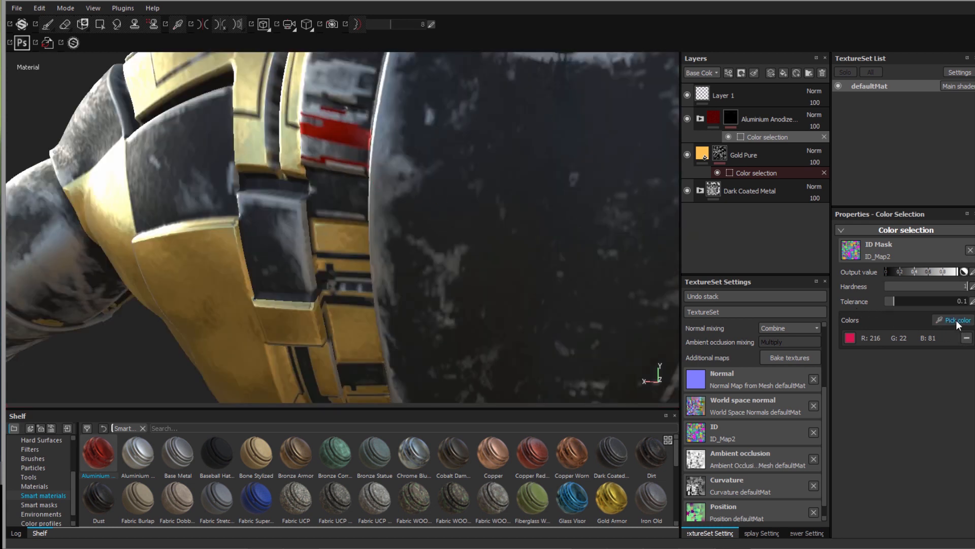
{"action": "left_click", "coordinate": [924, 301]}
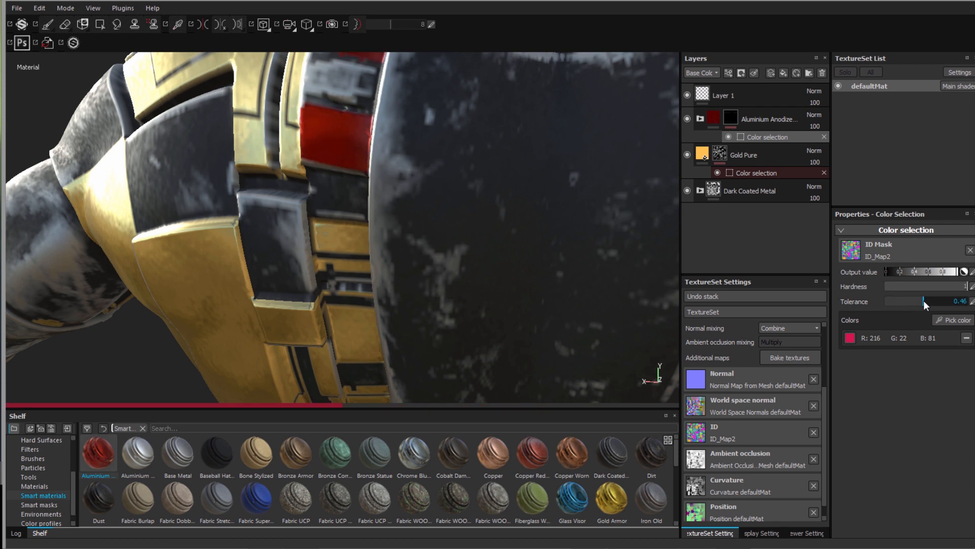
{"action": "left_click_drag", "start_coordinate": [923, 302], "coordinate": [918, 305]}
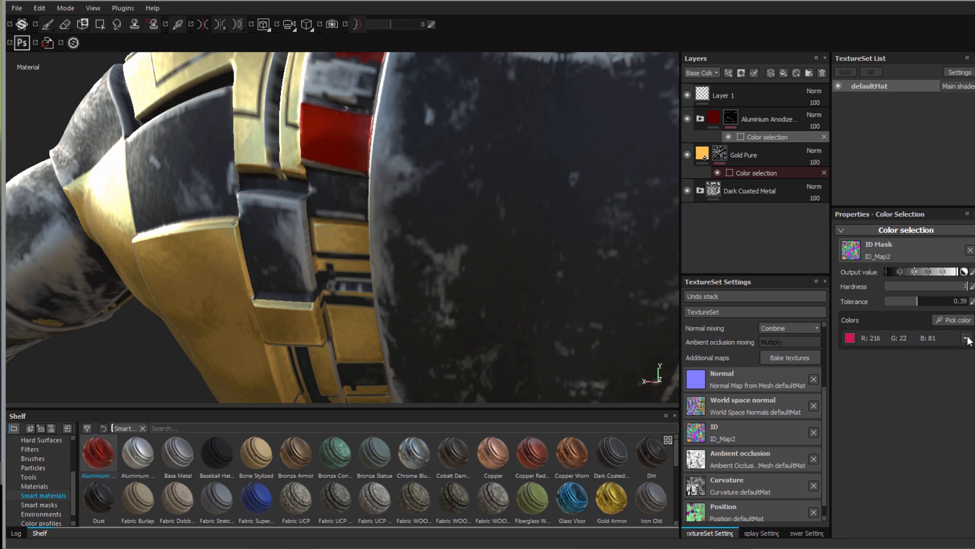
- Add the blue and orange ID regions to the red mask, undoing a stray green pick
{"action": "left_click", "coordinate": [952, 320]}
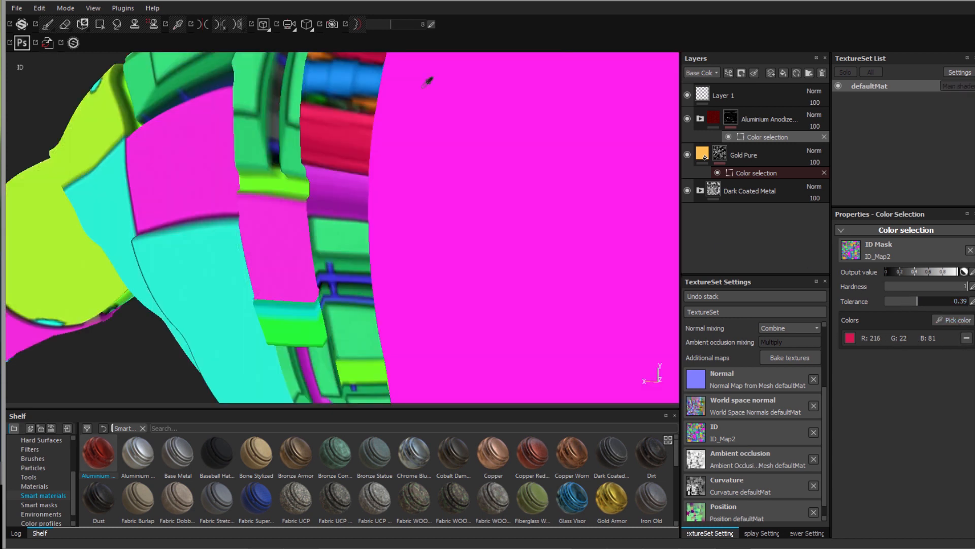
{"action": "left_click", "coordinate": [340, 75]}
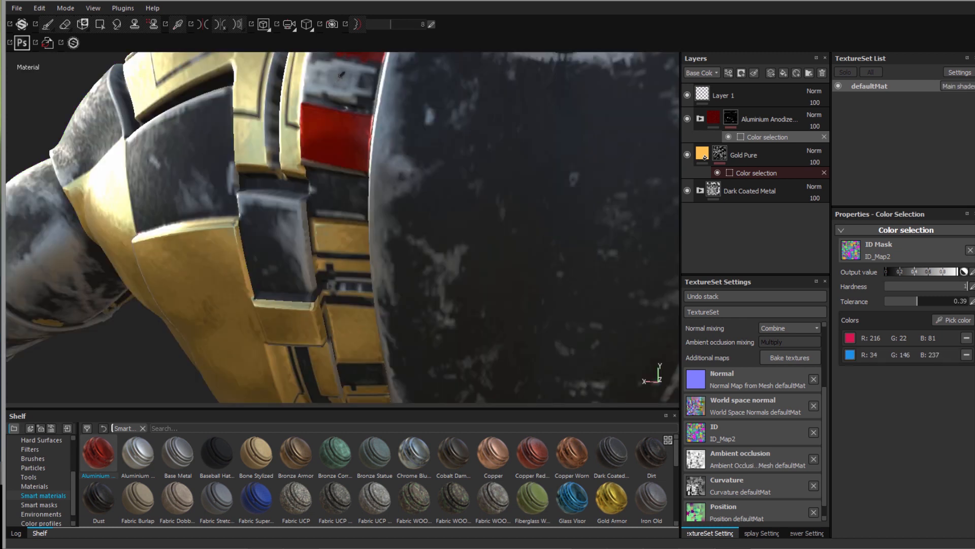
{"action": "left_click", "coordinate": [952, 320]}
{"action": "left_click", "coordinate": [358, 56]}
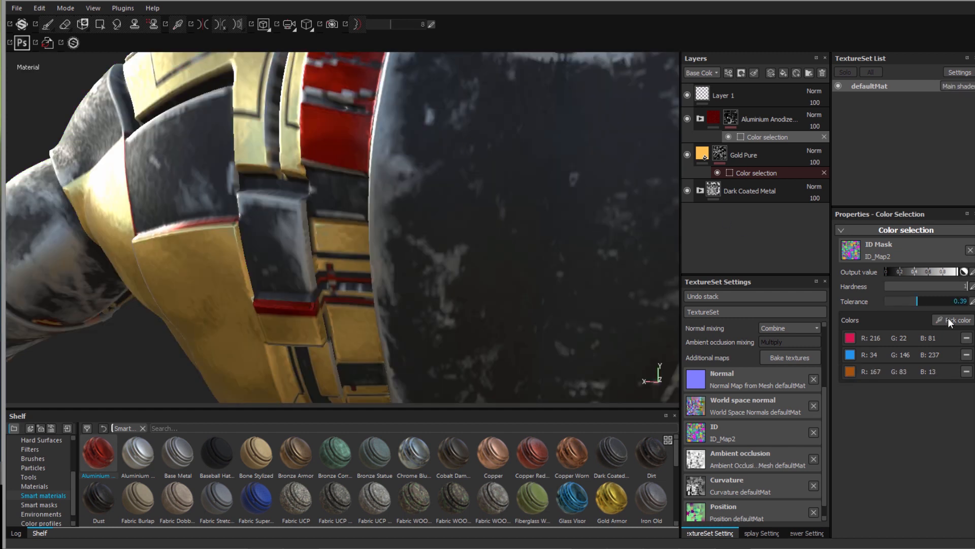
{"action": "left_click", "coordinate": [949, 321]}
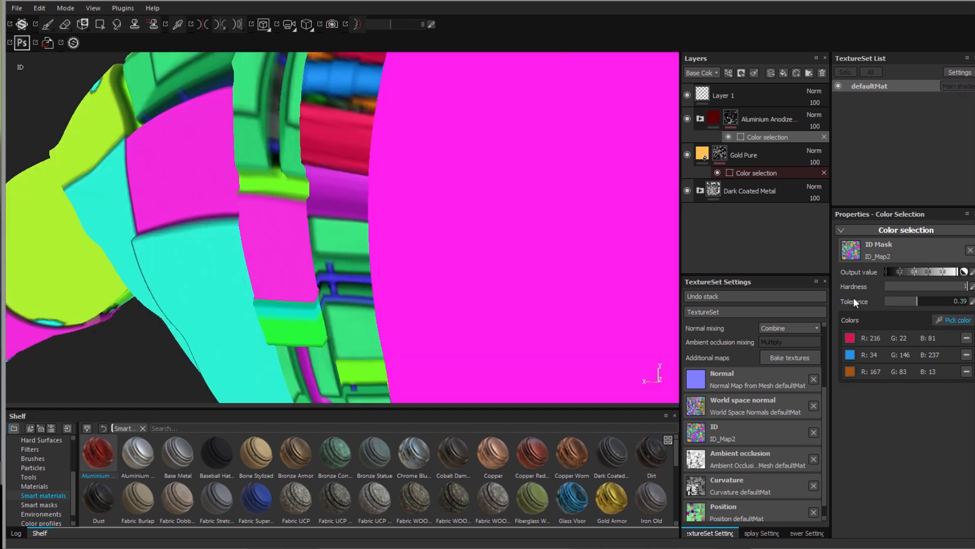
{"action": "left_click", "coordinate": [324, 94]}
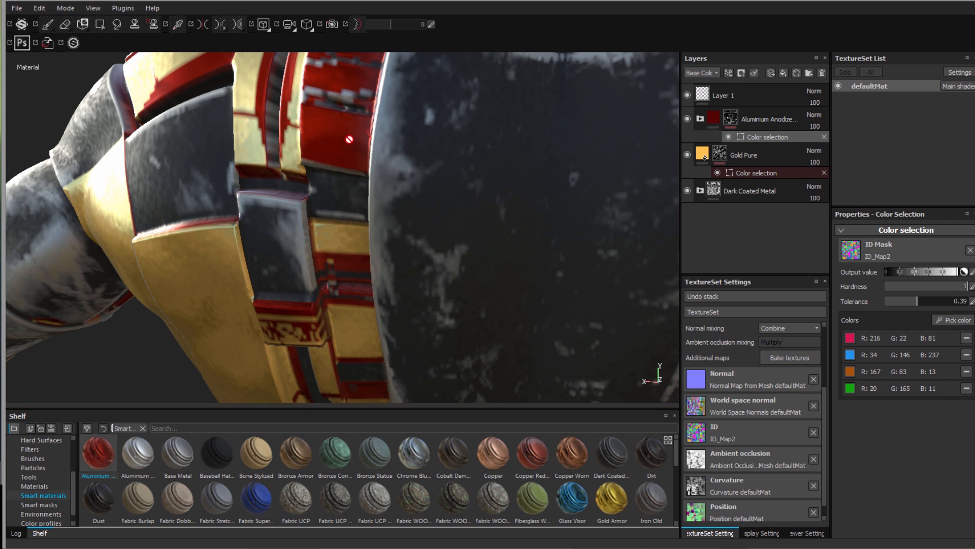
{"action": "key", "text": "ctrl+z"}
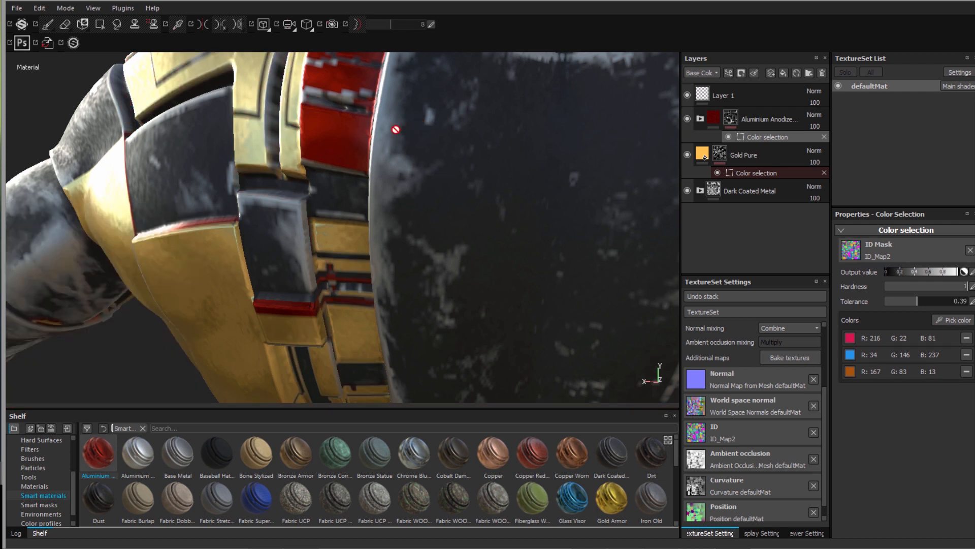
{"action": "left_click_drag", "start_coordinate": [396, 129], "coordinate": [352, 136], "text": "alt"}
{"action": "scroll", "coordinate": [352, 136], "scroll_direction": "down", "scroll_amount": 3}
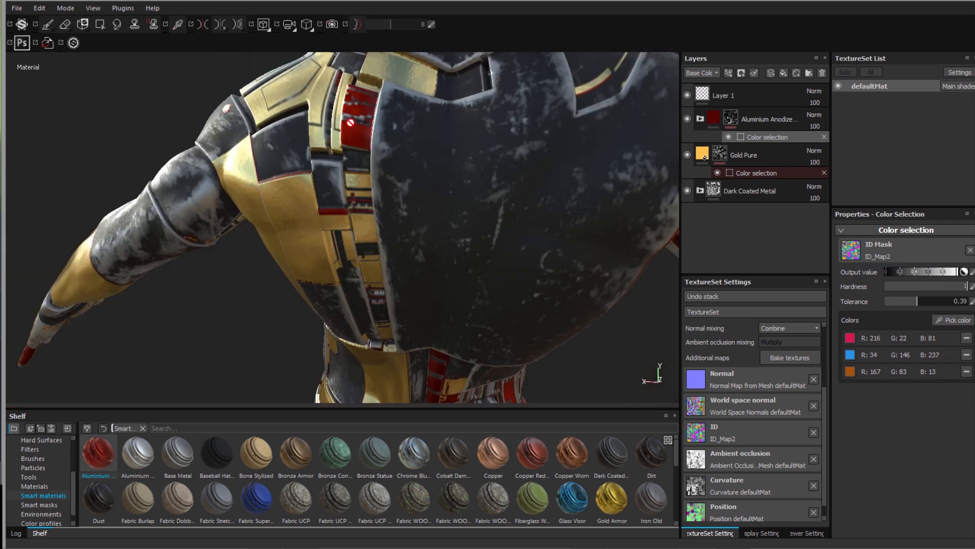
- Remove the orange, blue and crimson colours from the red mask, dropping tolerance to 0
{"action": "left_click", "coordinate": [966, 372]}
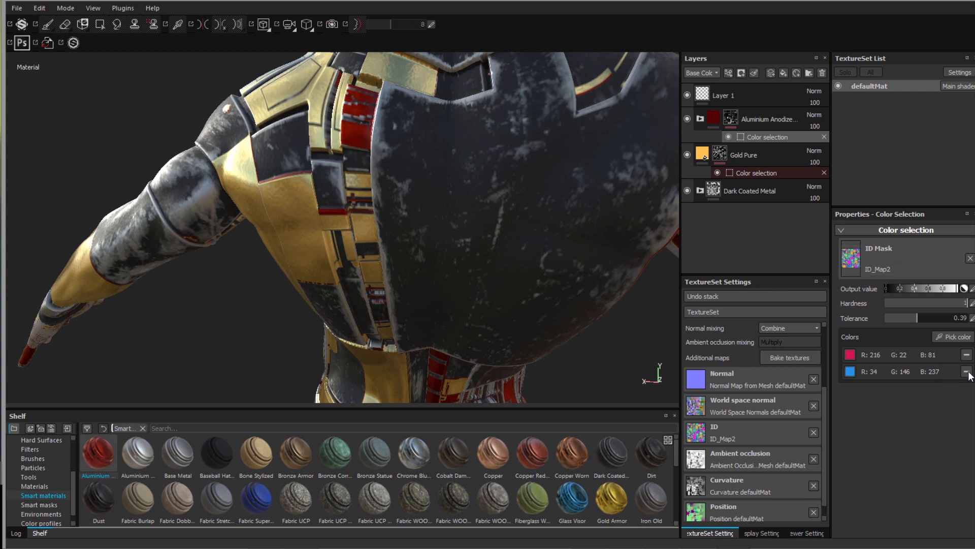
{"action": "left_click", "coordinate": [967, 355]}
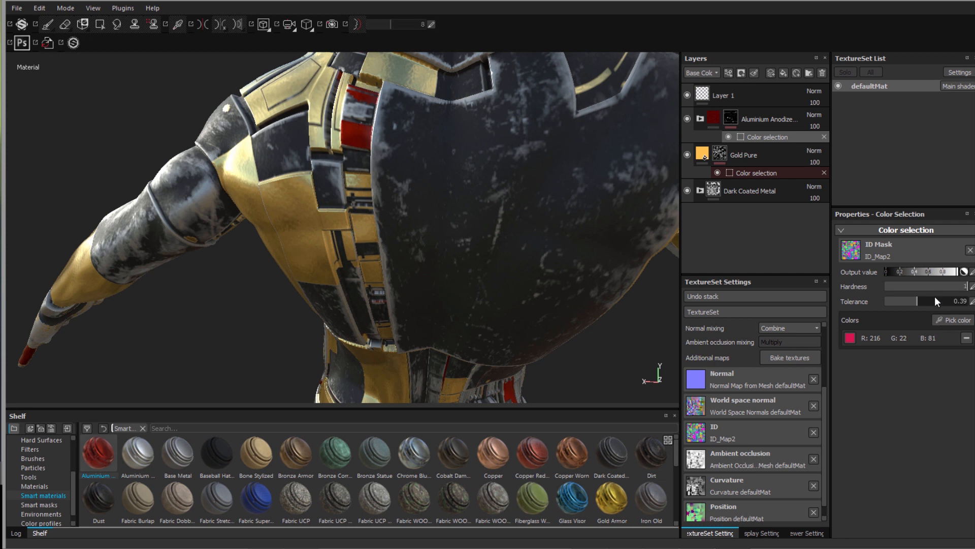
{"action": "left_click_drag", "start_coordinate": [906, 301], "coordinate": [882, 303]}
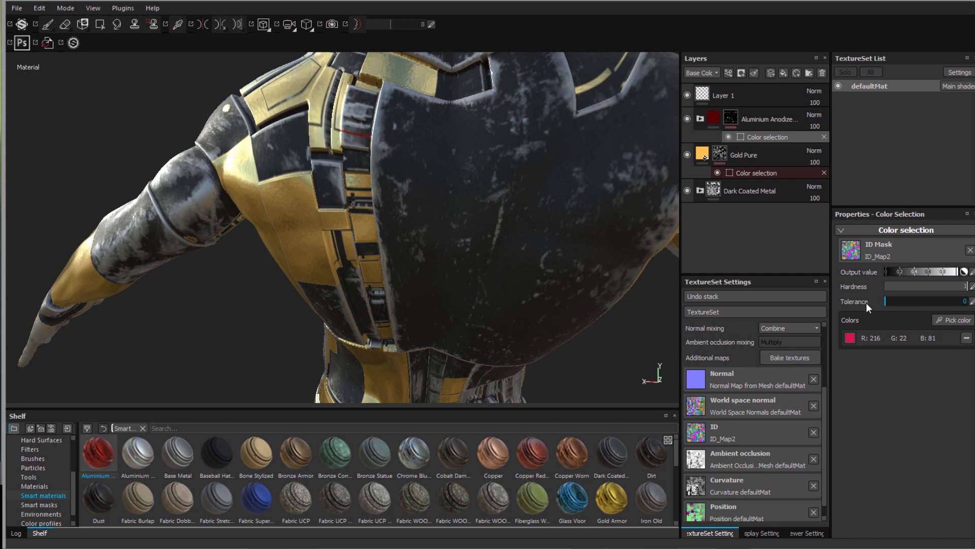
{"action": "left_click", "coordinate": [967, 338]}
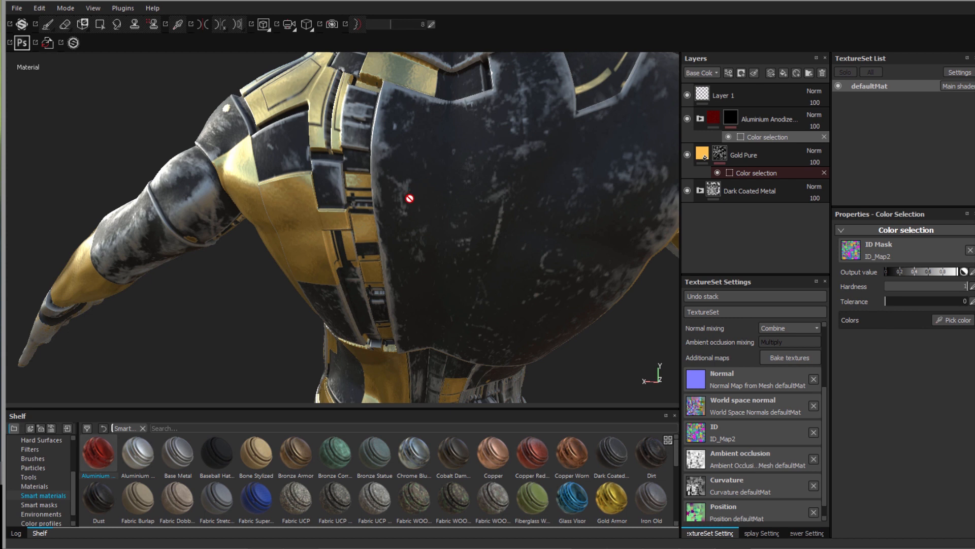
{"action": "scroll", "coordinate": [410, 198], "scroll_direction": "down", "scroll_amount": 5}
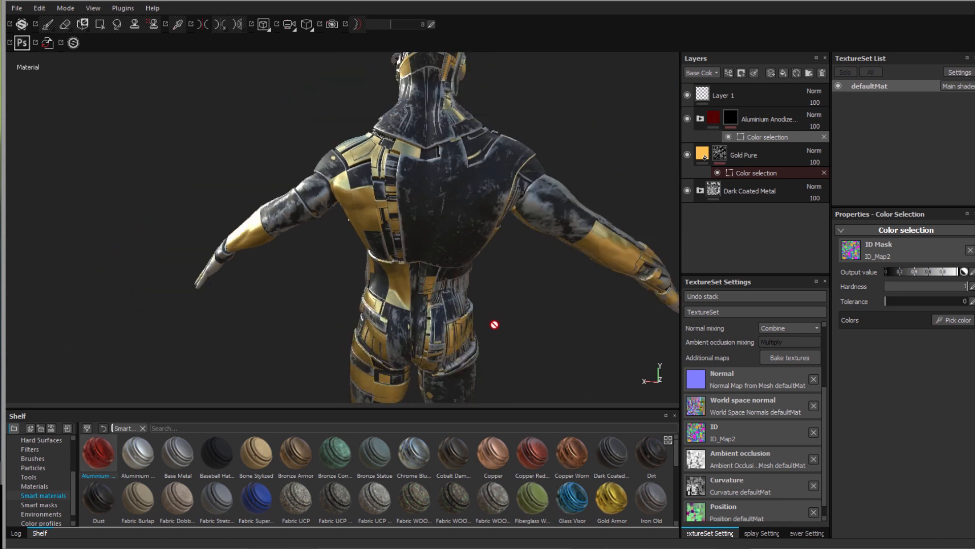
{"action": "scroll", "coordinate": [495, 324], "scroll_direction": "up", "scroll_amount": 5}
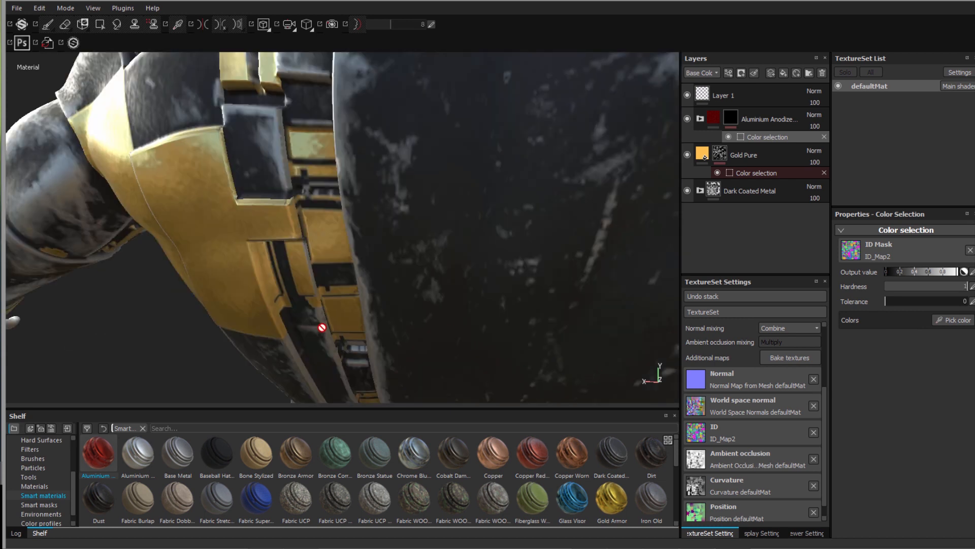
{"action": "scroll", "coordinate": [318, 329], "scroll_direction": "down", "scroll_amount": 5}
{"action": "middle_click_drag", "start_coordinate": [93, 158], "coordinate": [82, 111], "text": "alt"}
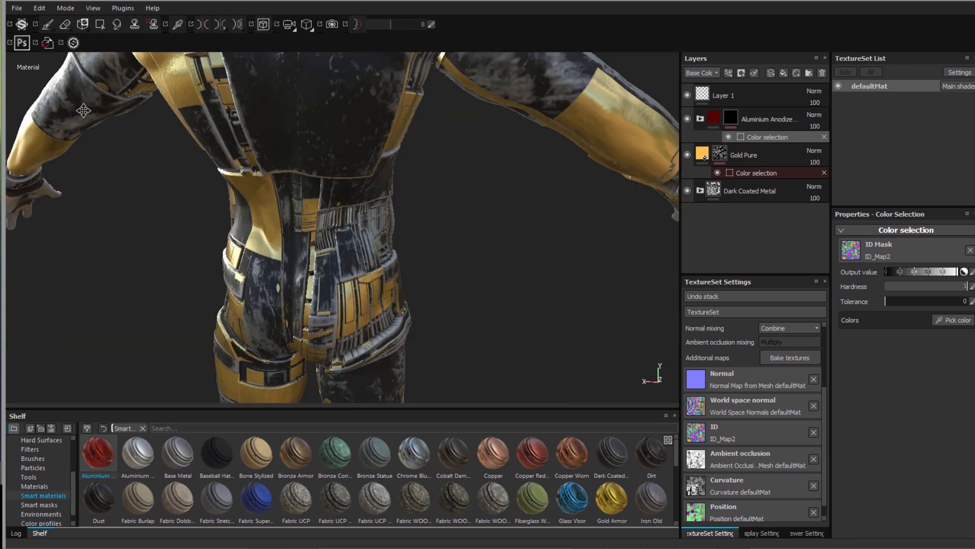
{"action": "left_click_drag", "start_coordinate": [314, 232], "coordinate": [313, 167], "text": "alt"}
{"action": "right_click_drag", "start_coordinate": [313, 167], "coordinate": [326, 189], "text": "alt"}
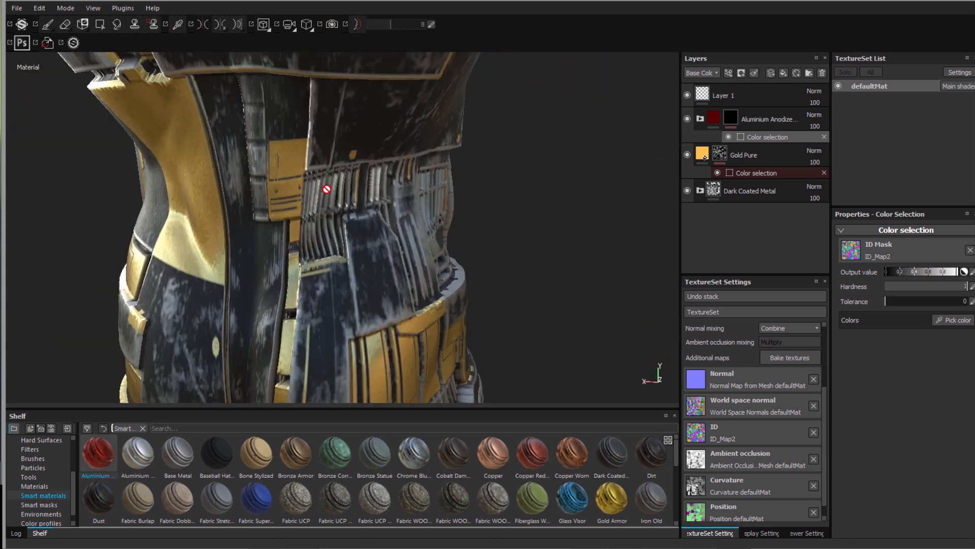
- Pick the dark-blue ID colour of the waist ribbing for the Aluminium Anodized Red mask
{"action": "left_click", "coordinate": [945, 320]}
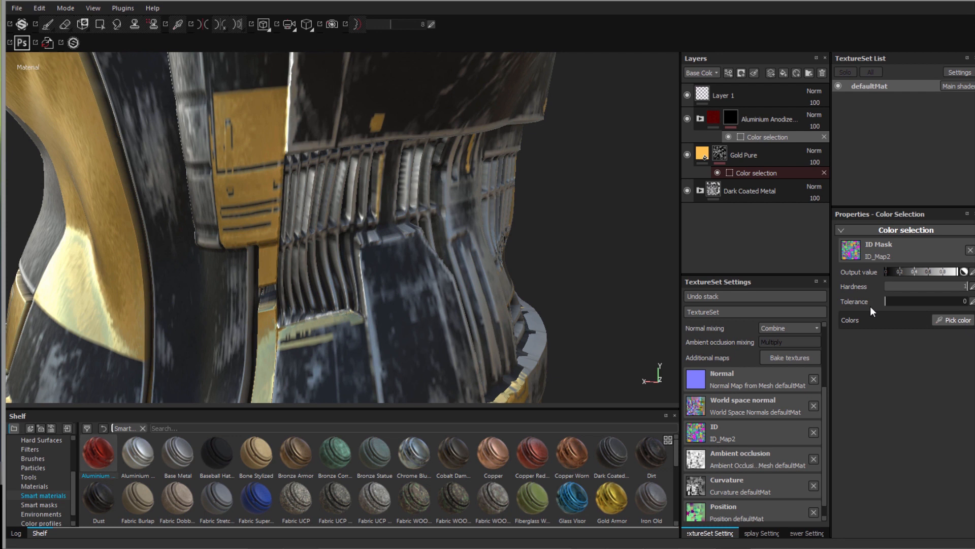
{"action": "left_click", "coordinate": [344, 202]}
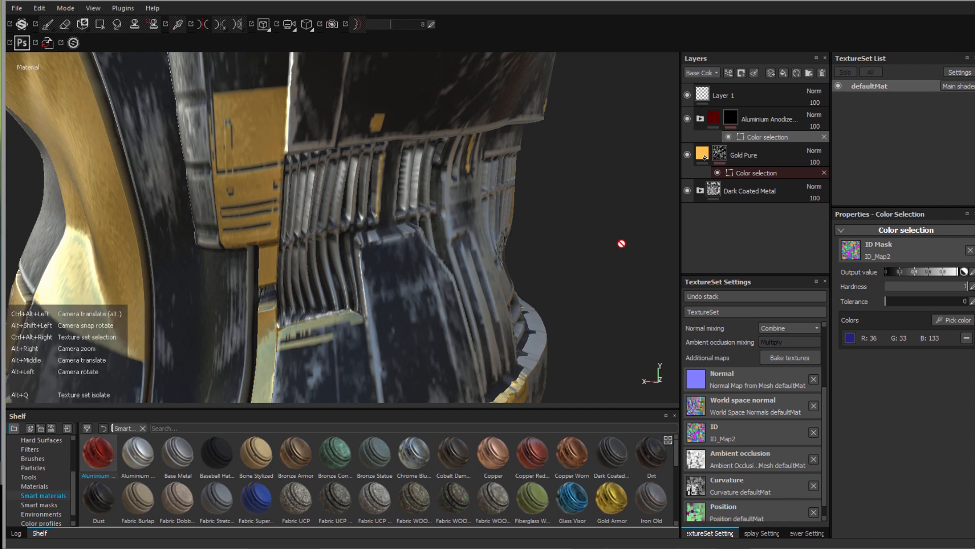
{"action": "left_click_drag", "start_coordinate": [620, 244], "coordinate": [357, 244], "text": "alt"}
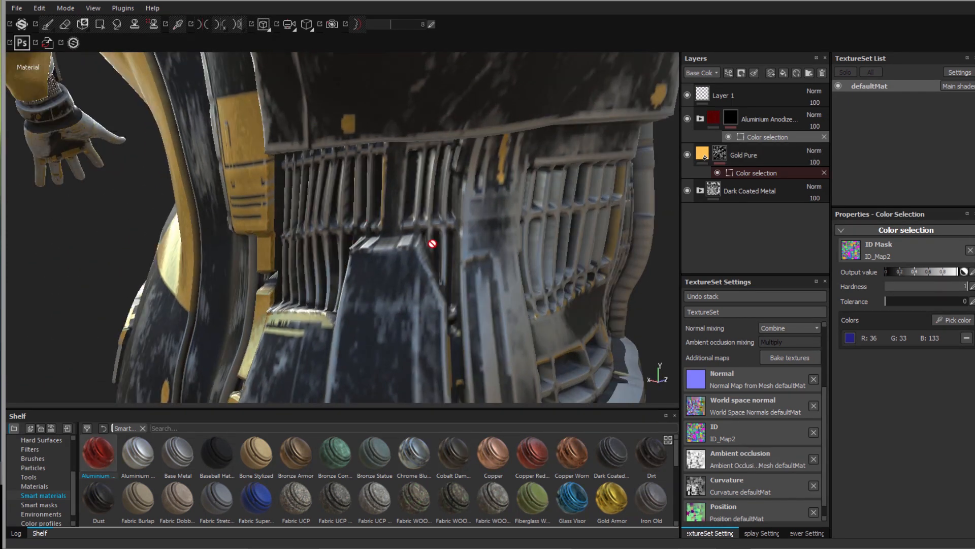
{"action": "scroll", "coordinate": [426, 242], "scroll_direction": "down", "scroll_amount": 3}
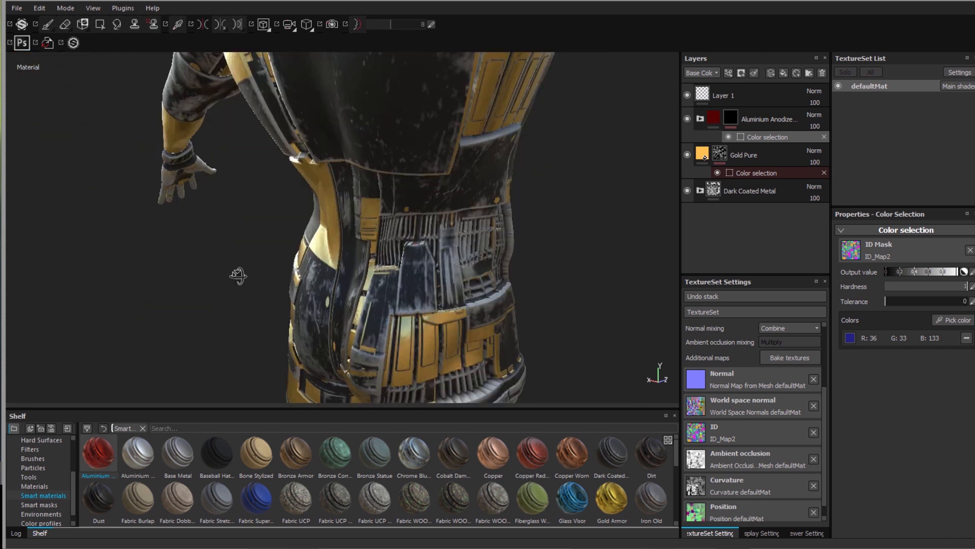
{"action": "scroll", "coordinate": [239, 275], "scroll_direction": "up", "scroll_amount": 2}
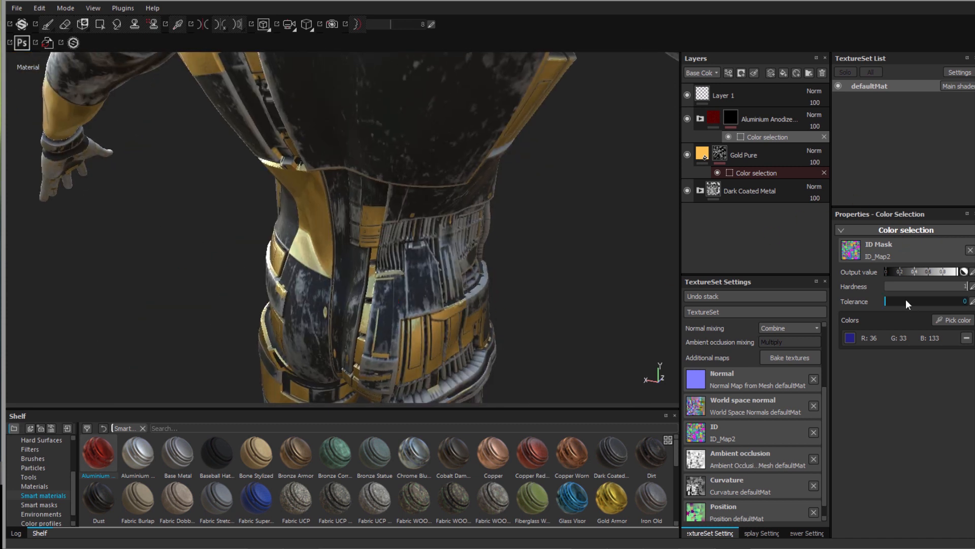
- Set the colour-selection tolerance to 0.37 so red trim strips appear on the waist
{"action": "left_click_drag", "start_coordinate": [892, 302], "coordinate": [901, 301]}
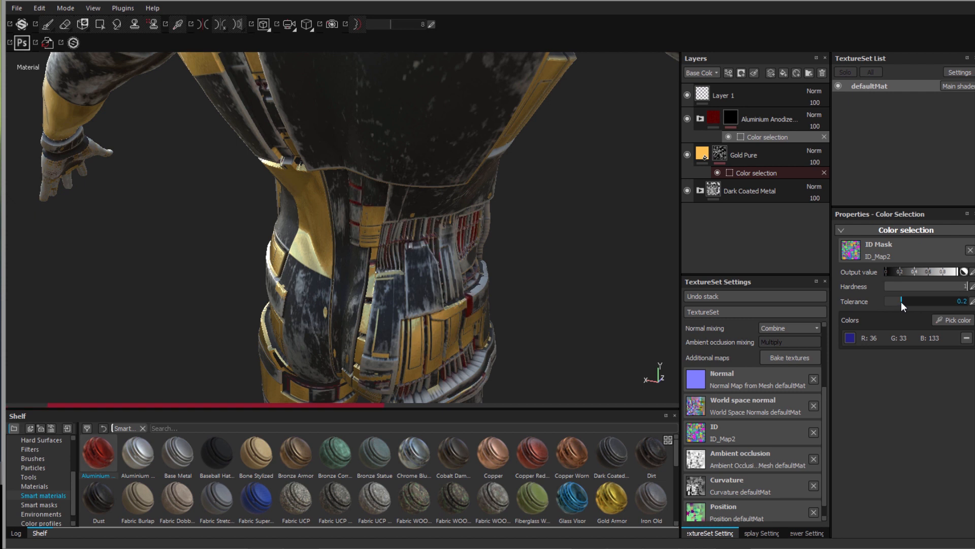
{"action": "left_click", "coordinate": [918, 301]}
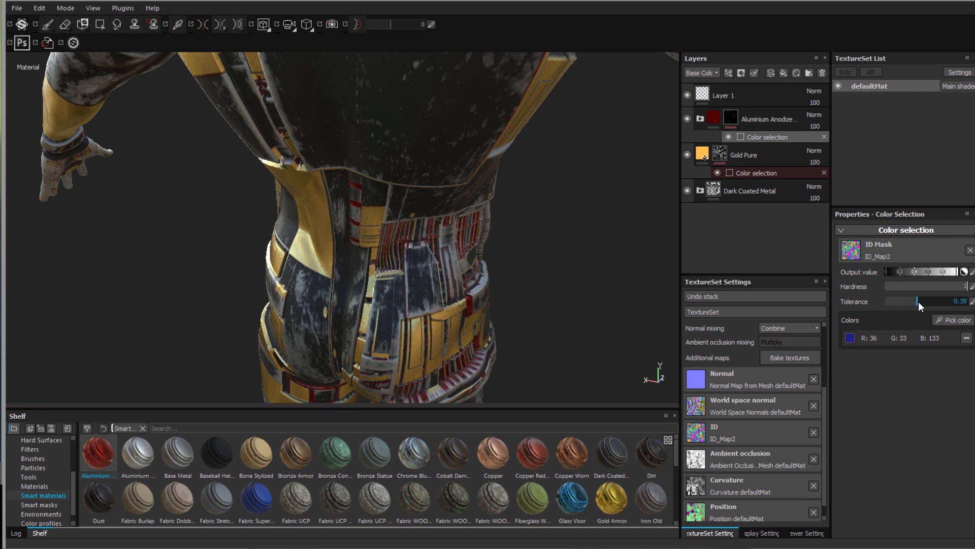
{"action": "left_click_drag", "start_coordinate": [917, 302], "coordinate": [916, 304]}
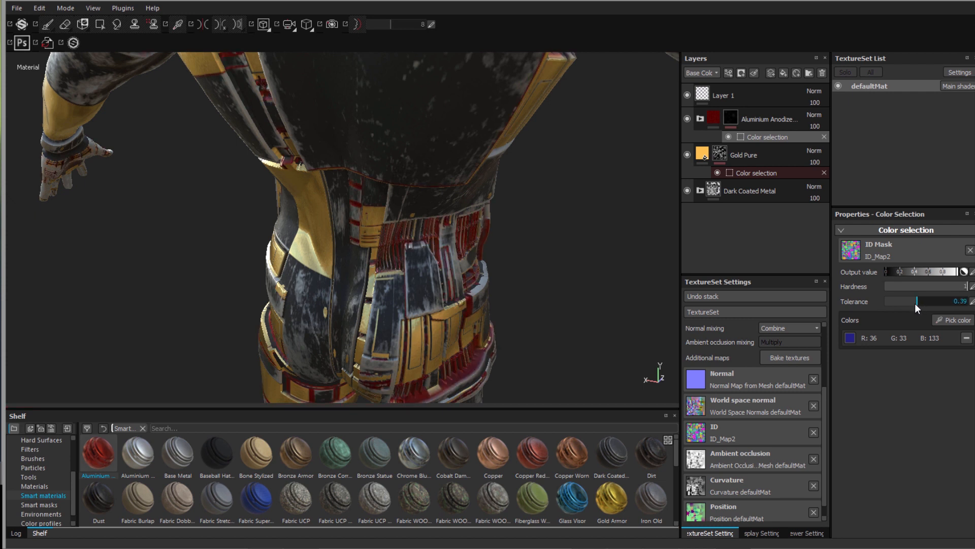
{"action": "scroll", "coordinate": [559, 294], "scroll_direction": "down", "scroll_amount": 5}
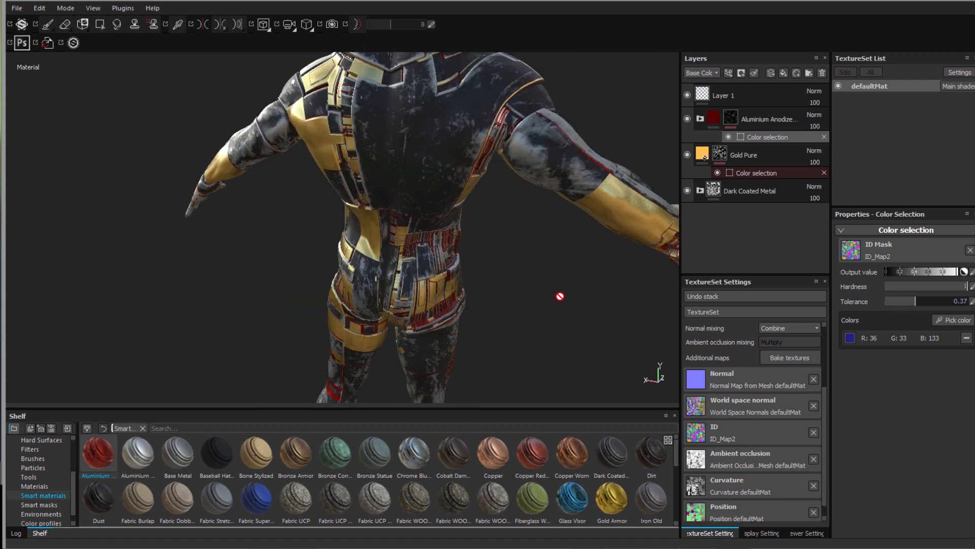
{"action": "left_click_drag", "start_coordinate": [483, 306], "coordinate": [342, 304], "text": "alt"}
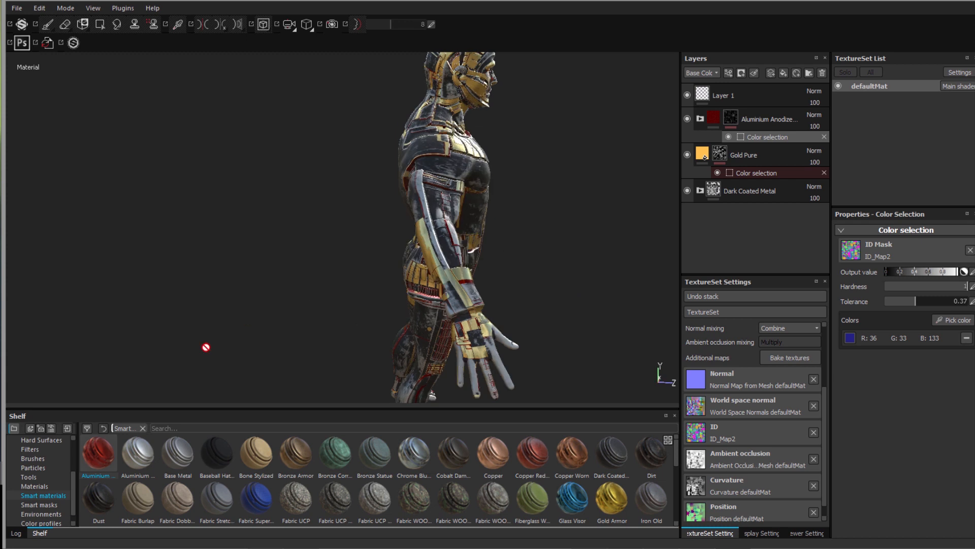
{"action": "left_click", "coordinate": [37, 486]}
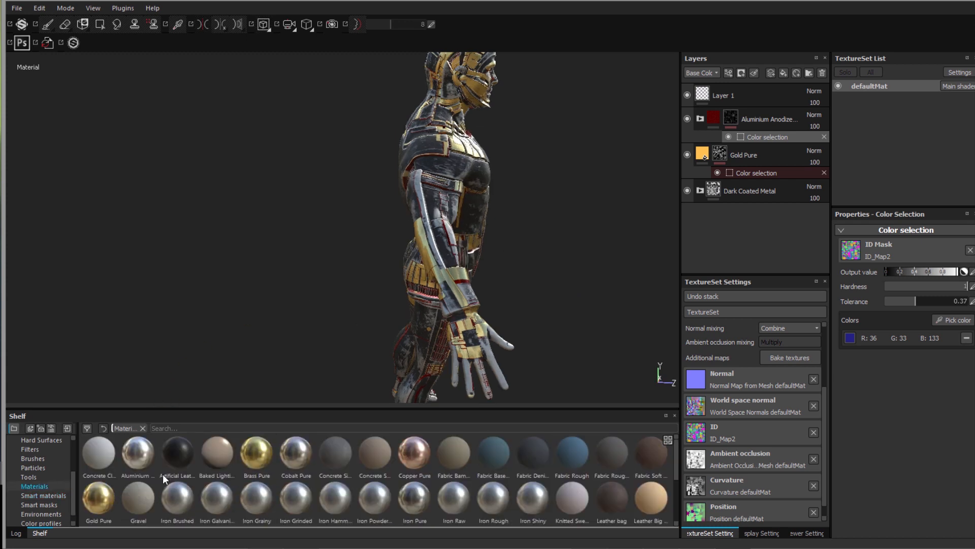
- Add a Cobalt Pure fill layer above Aluminium Anodized Red and give it a colour-selection mask
{"action": "left_click_drag", "start_coordinate": [295, 454], "coordinate": [770, 94]}
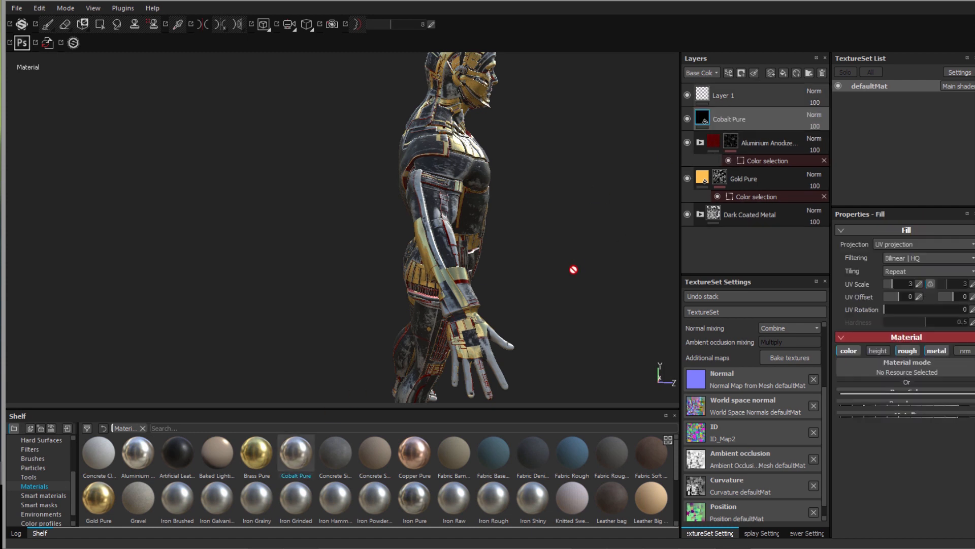
{"action": "left_click_drag", "start_coordinate": [490, 278], "coordinate": [592, 322], "text": "alt"}
{"action": "left_click_drag", "start_coordinate": [535, 307], "coordinate": [526, 304], "text": "alt"}
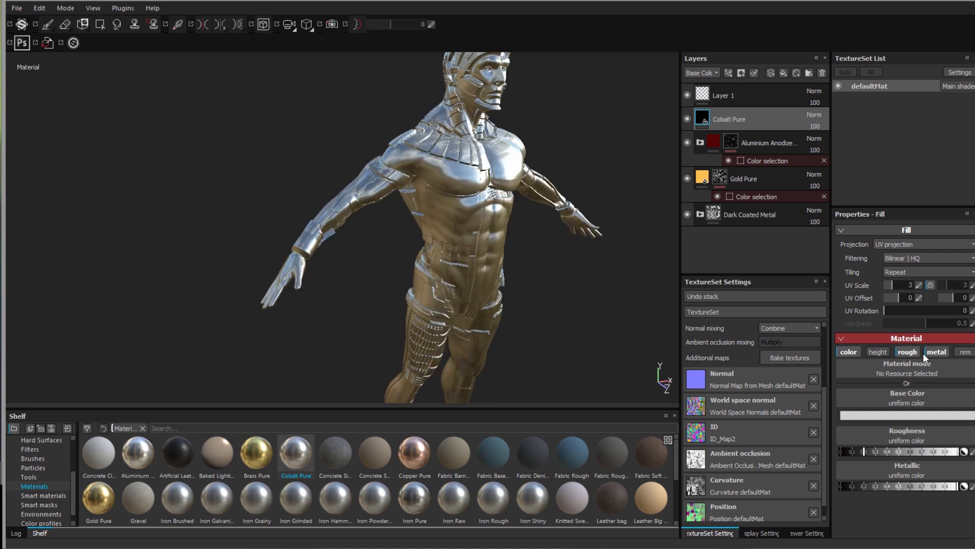
{"action": "right_click", "coordinate": [752, 117]}
{"action": "left_click", "coordinate": [805, 157]}
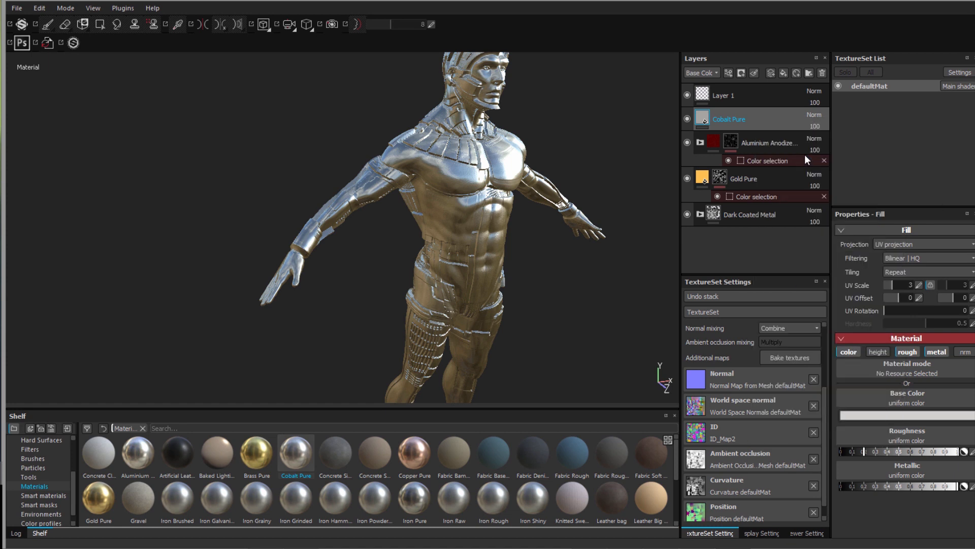
{"action": "left_click", "coordinate": [954, 320]}
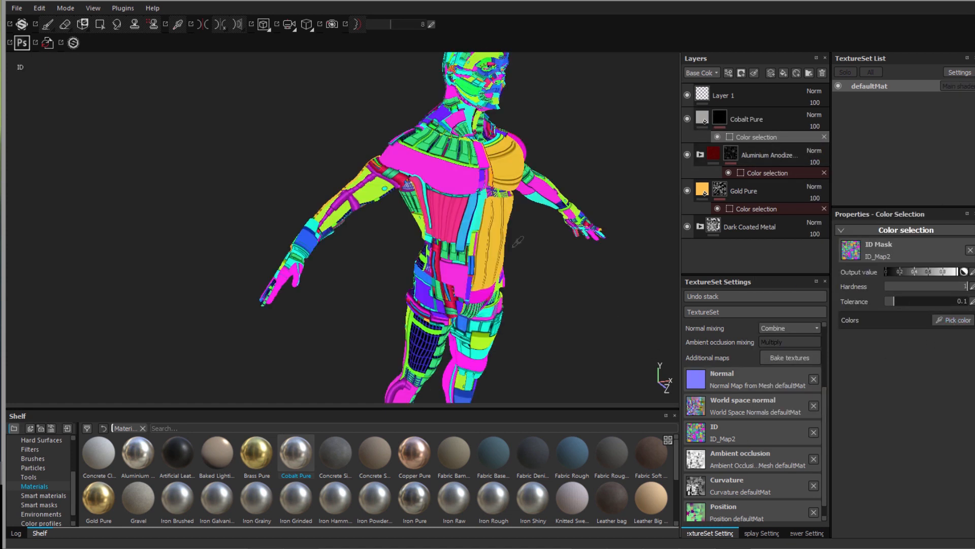
{"action": "left_click", "coordinate": [449, 170]}
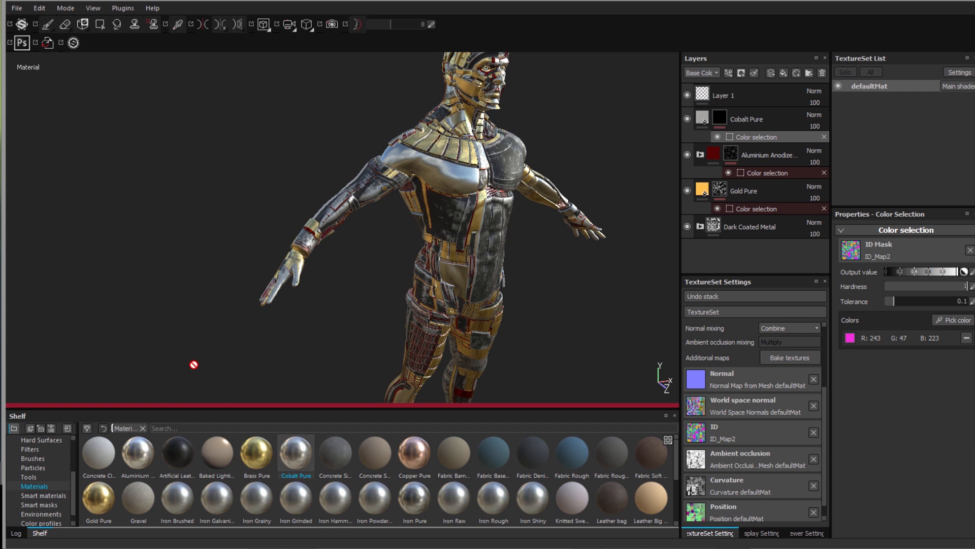
{"action": "left_click_drag", "start_coordinate": [315, 377], "coordinate": [406, 180], "text": "alt"}
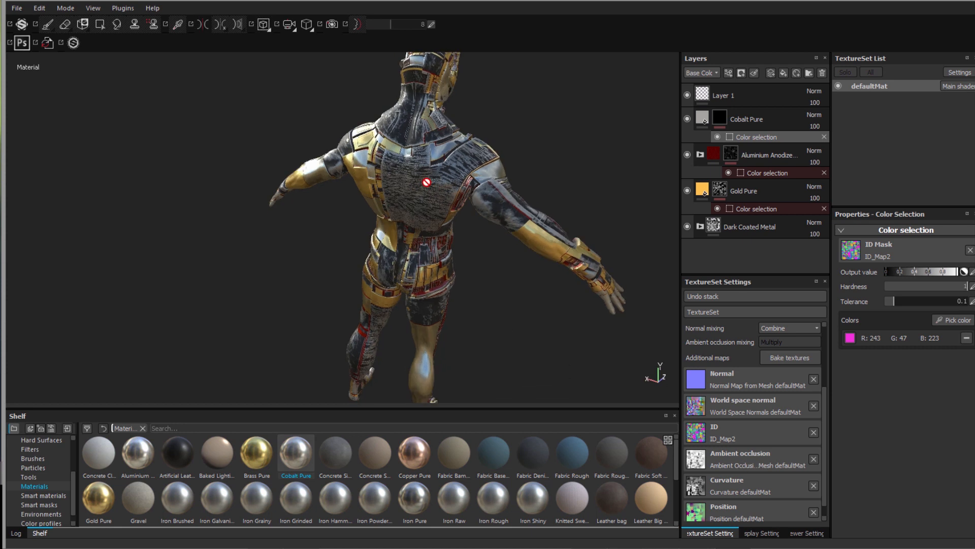
{"action": "scroll", "coordinate": [427, 181], "scroll_direction": "up", "scroll_amount": 10}
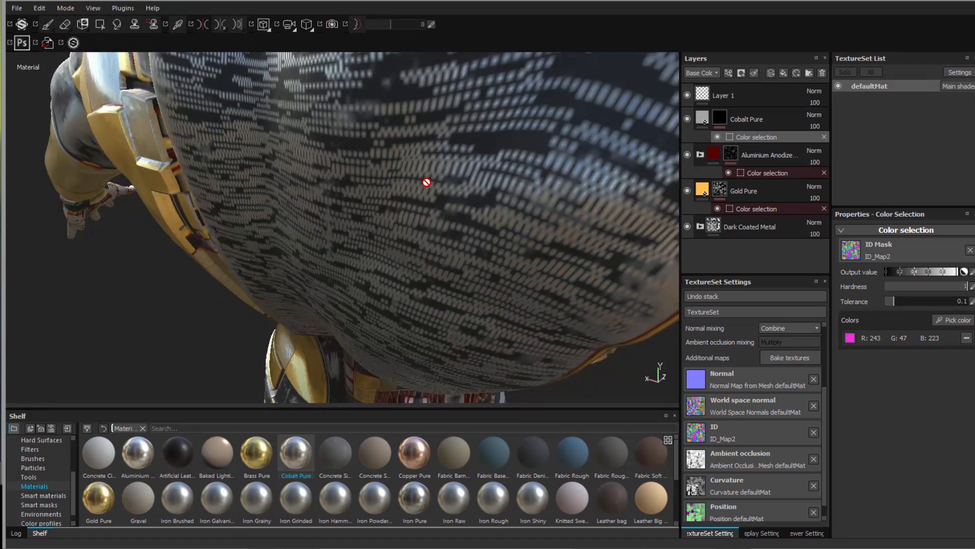
{"action": "left_click", "coordinate": [966, 337]}
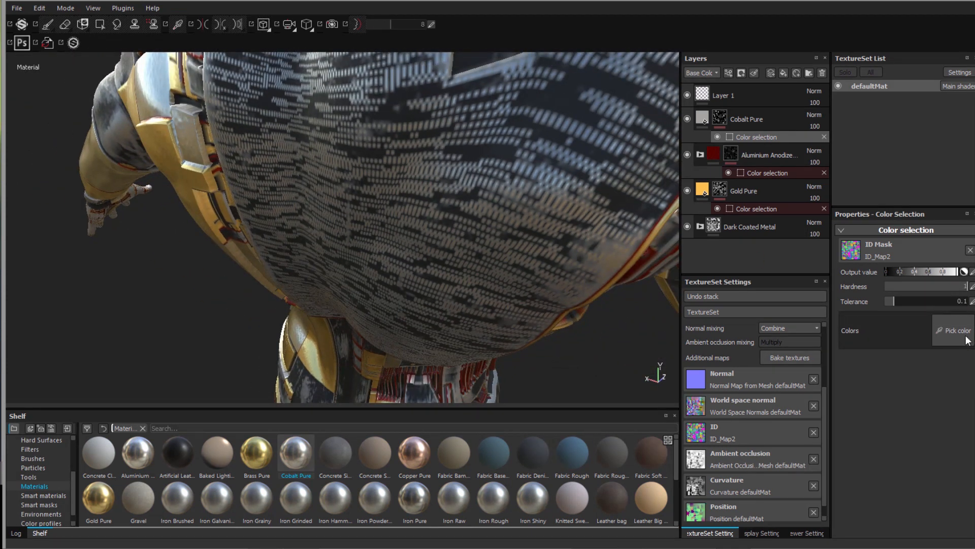
{"action": "scroll", "coordinate": [529, 238], "scroll_direction": "down", "scroll_amount": 9}
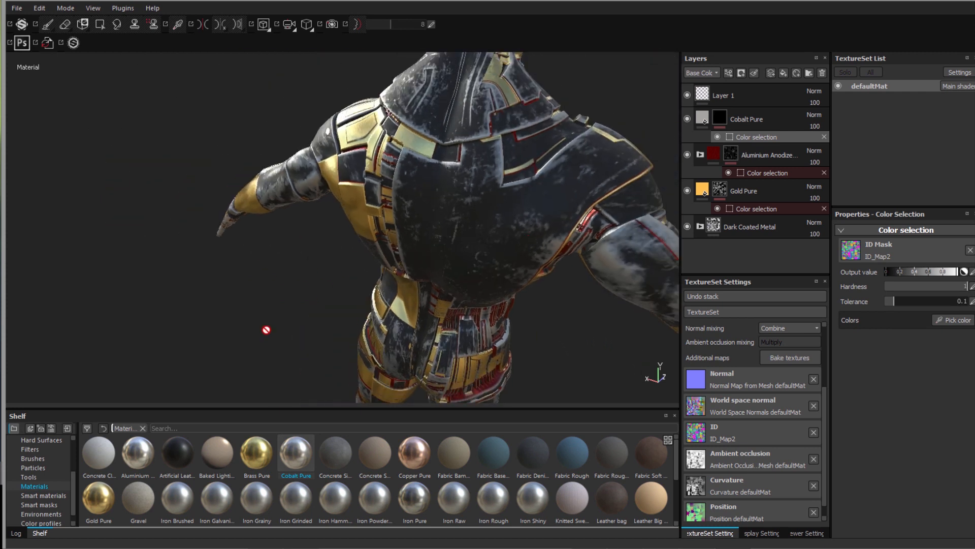
{"action": "scroll", "coordinate": [268, 329], "scroll_direction": "down", "scroll_amount": 3}
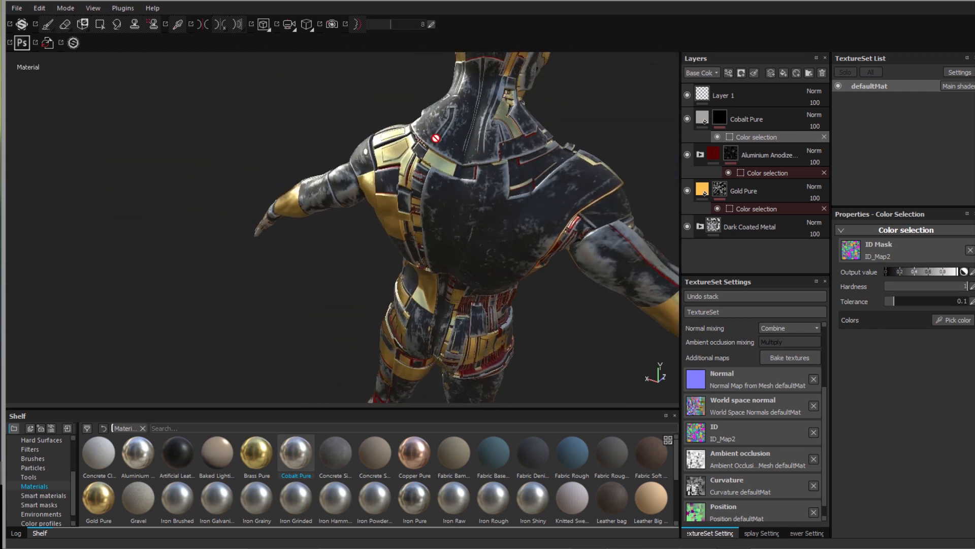
{"action": "left_click", "coordinate": [959, 320]}
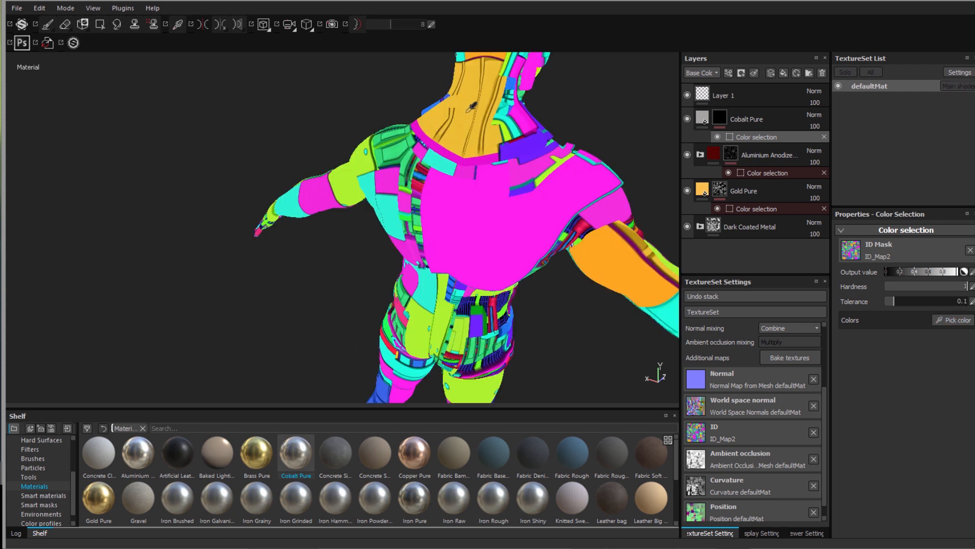
{"action": "left_click", "coordinate": [471, 107]}
{"action": "scroll", "coordinate": [257, 331], "scroll_direction": "down", "scroll_amount": 3}
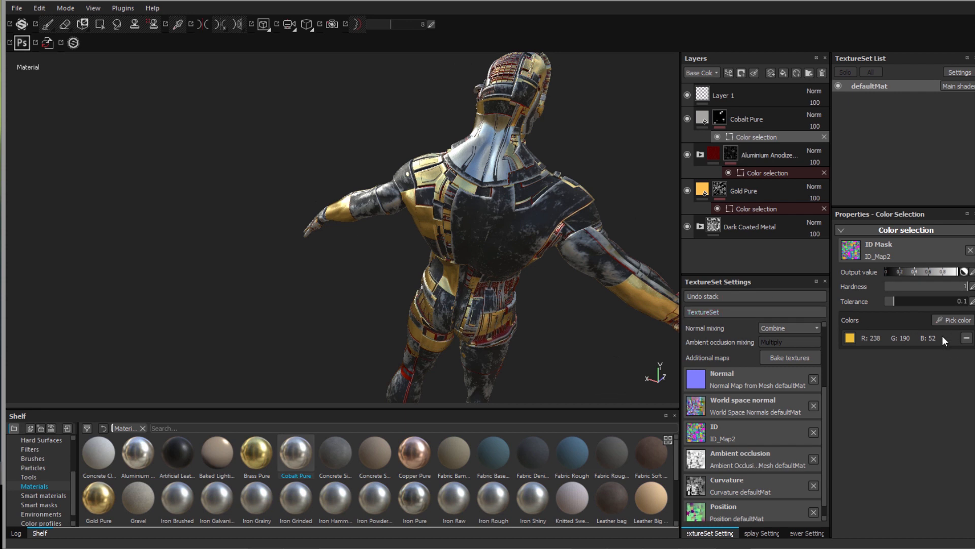
{"action": "left_click_drag", "start_coordinate": [279, 287], "coordinate": [388, 315], "text": "alt"}
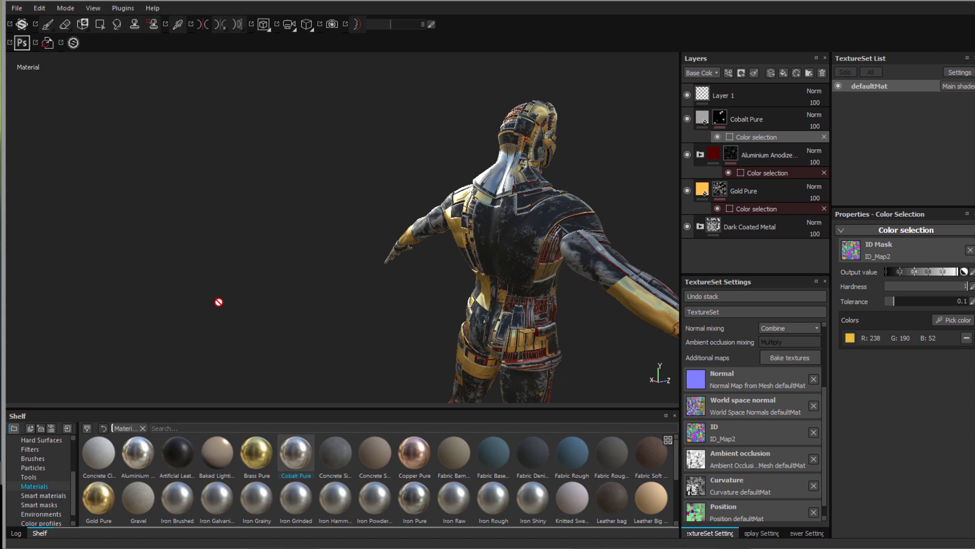
{"action": "key", "text": "alt"}
{"action": "left_click_drag", "start_coordinate": [285, 308], "coordinate": [362, 152], "text": "alt"}
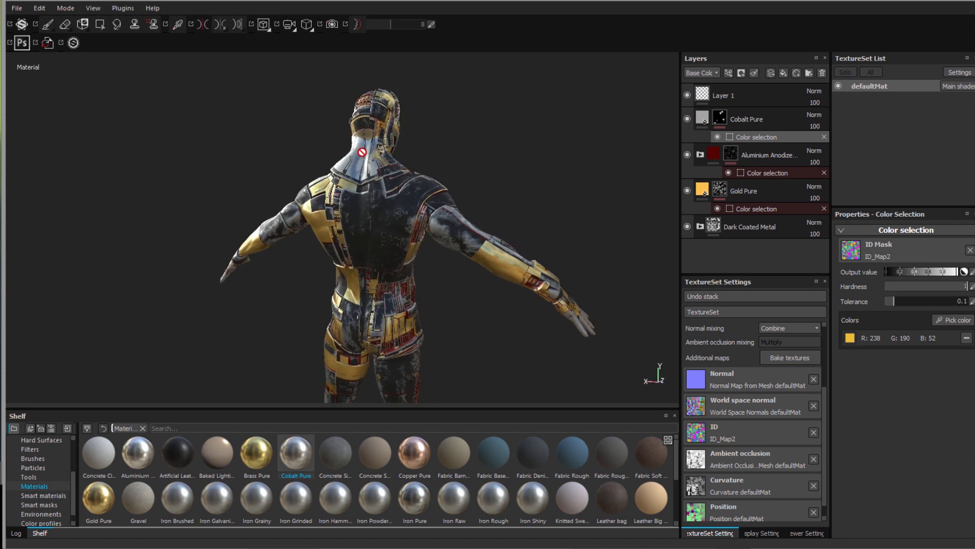
{"action": "scroll", "coordinate": [362, 152], "scroll_direction": "up", "scroll_amount": 5}
{"action": "scroll", "coordinate": [531, 180], "scroll_direction": "down", "scroll_amount": 2}
{"action": "middle_click_drag", "start_coordinate": [530, 199], "coordinate": [514, 251], "text": "alt"}
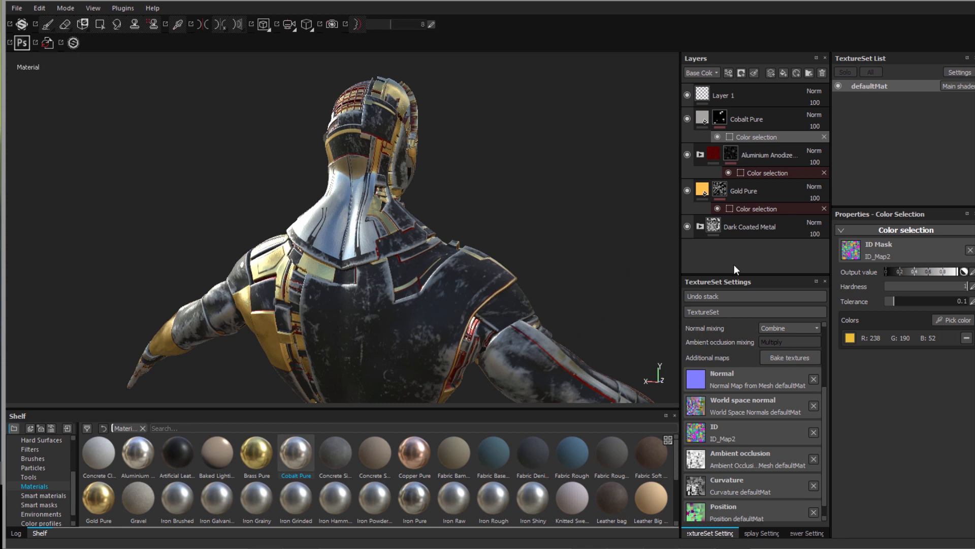
- Turn on viewport shadows in Viewer Settings and frame the figure closer
{"action": "left_click", "coordinate": [801, 533]}
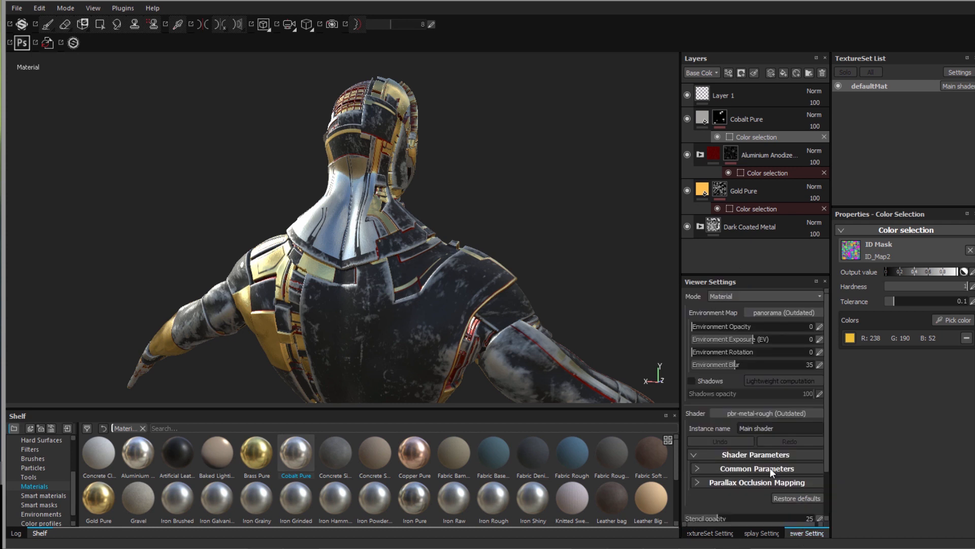
{"action": "left_click", "coordinate": [692, 381]}
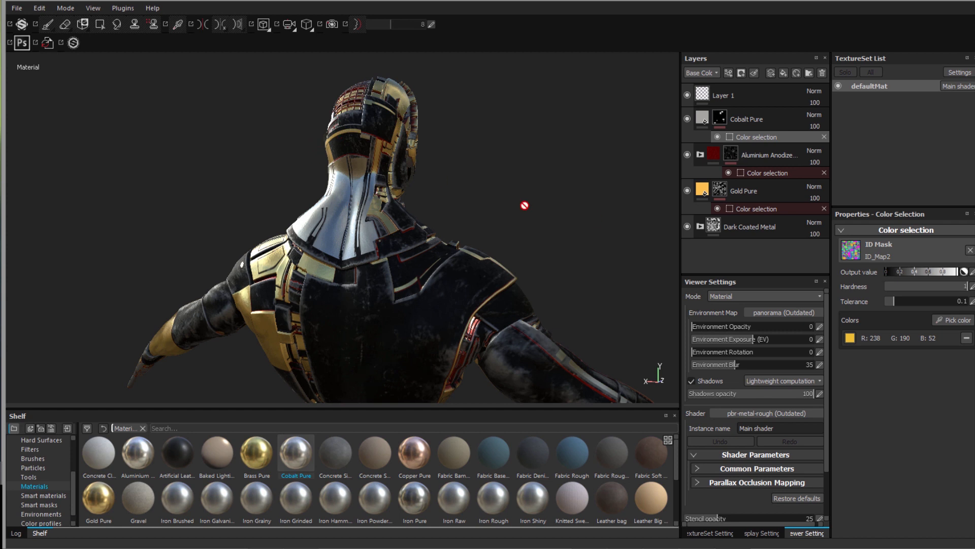
{"action": "left_click_drag", "start_coordinate": [549, 246], "coordinate": [529, 227], "text": "alt"}
{"action": "left_click_drag", "start_coordinate": [548, 181], "coordinate": [551, 177], "text": "alt"}
{"action": "middle_click_drag", "start_coordinate": [551, 176], "coordinate": [551, 177], "text": "alt"}
{"action": "right_click_drag", "start_coordinate": [551, 176], "coordinate": [551, 176], "text": "alt"}
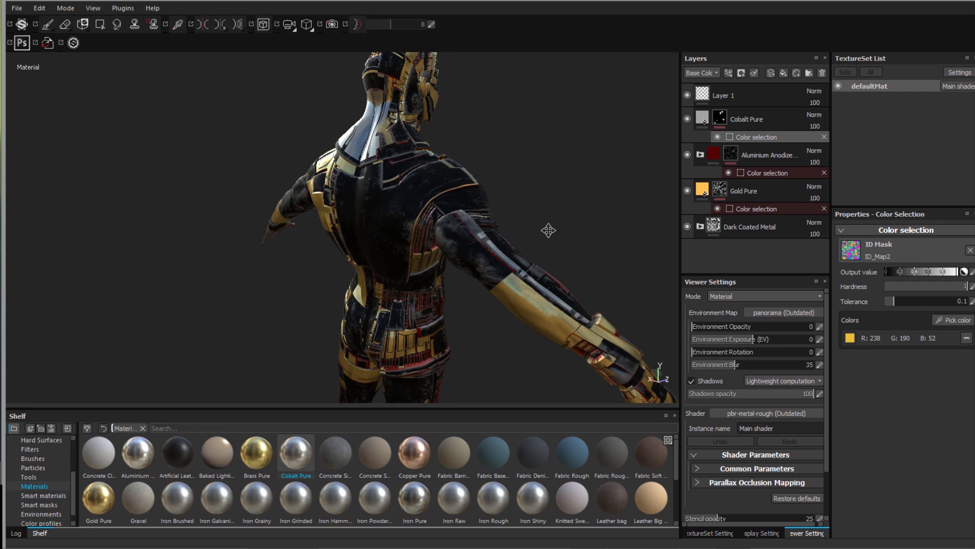
{"action": "left_click_drag", "start_coordinate": [548, 228], "coordinate": [548, 230], "text": "alt"}
{"action": "middle_click_drag", "start_coordinate": [549, 230], "coordinate": [547, 251], "text": "alt"}
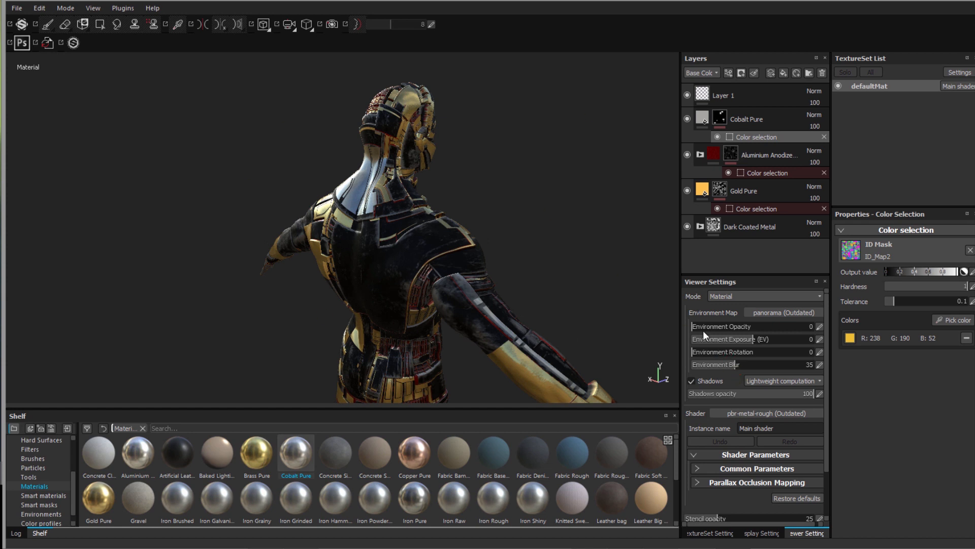
- Show the environment at opacity 100 with blur 3, choose an outdoor hillside panorama, rotated to 135
{"action": "left_click_drag", "start_coordinate": [698, 325], "coordinate": [826, 329]}
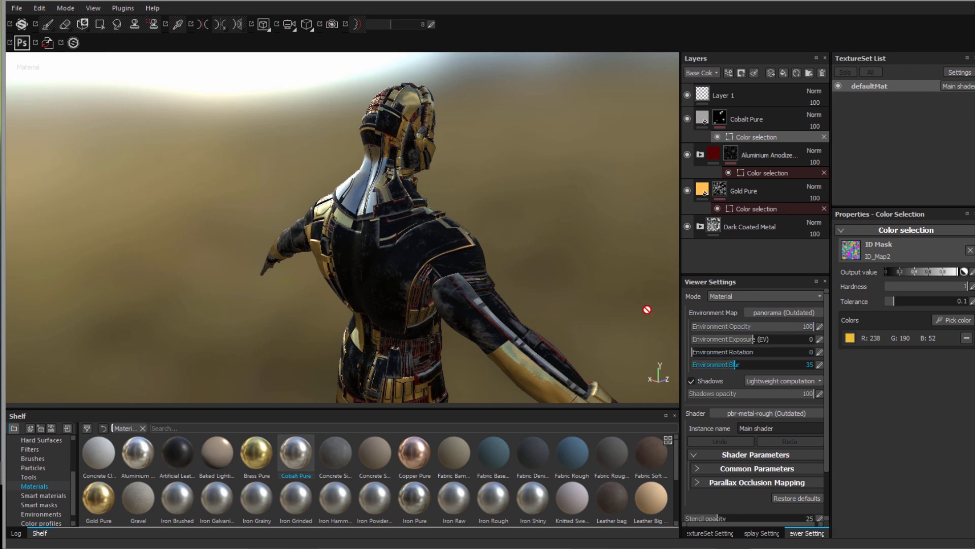
{"action": "left_click_drag", "start_coordinate": [711, 367], "coordinate": [696, 373]}
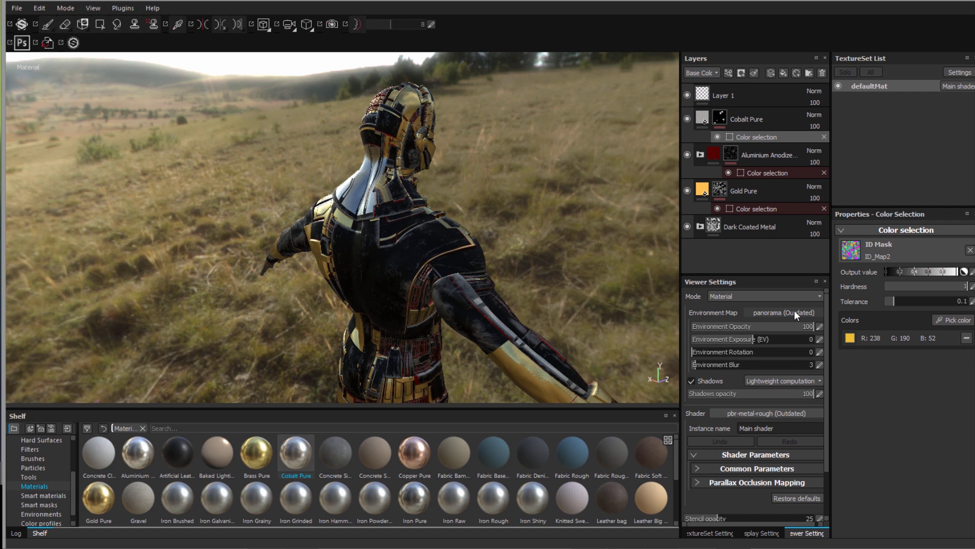
{"action": "left_click", "coordinate": [781, 312]}
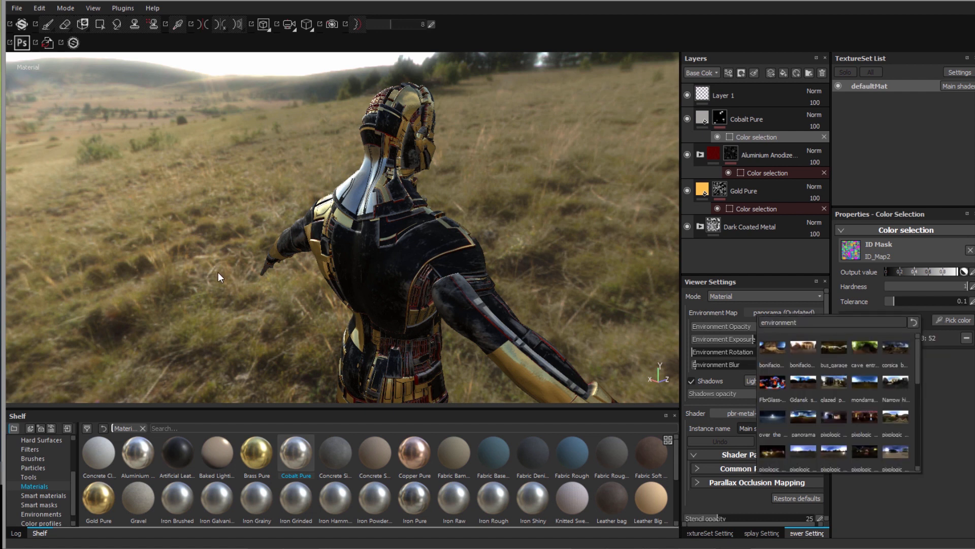
{"action": "right_click_drag", "start_coordinate": [113, 256], "coordinate": [188, 272], "text": "shift"}
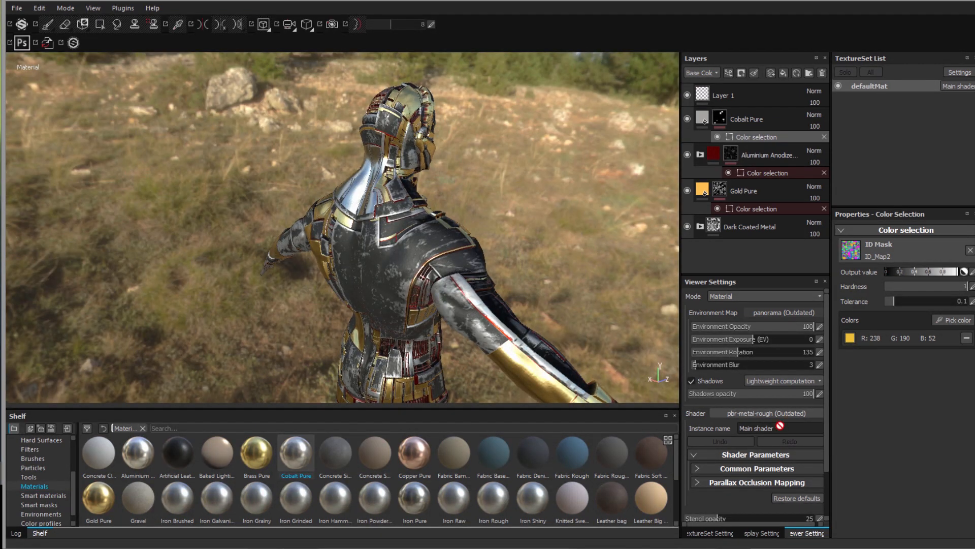
- Activate post effects with depth-of-field aperture 0.28 (focus distance 230.26) and enable Glare
{"action": "left_click", "coordinate": [754, 537]}
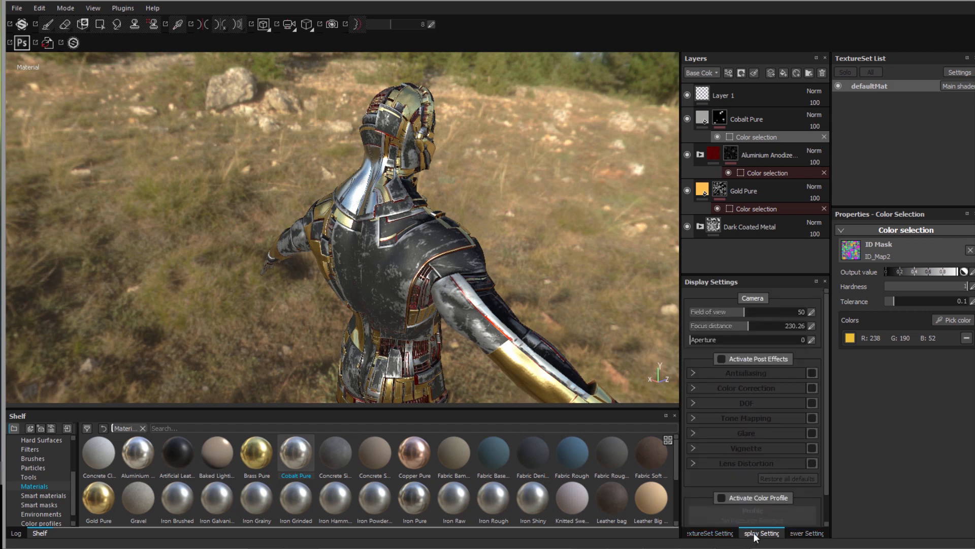
{"action": "left_click", "coordinate": [721, 359]}
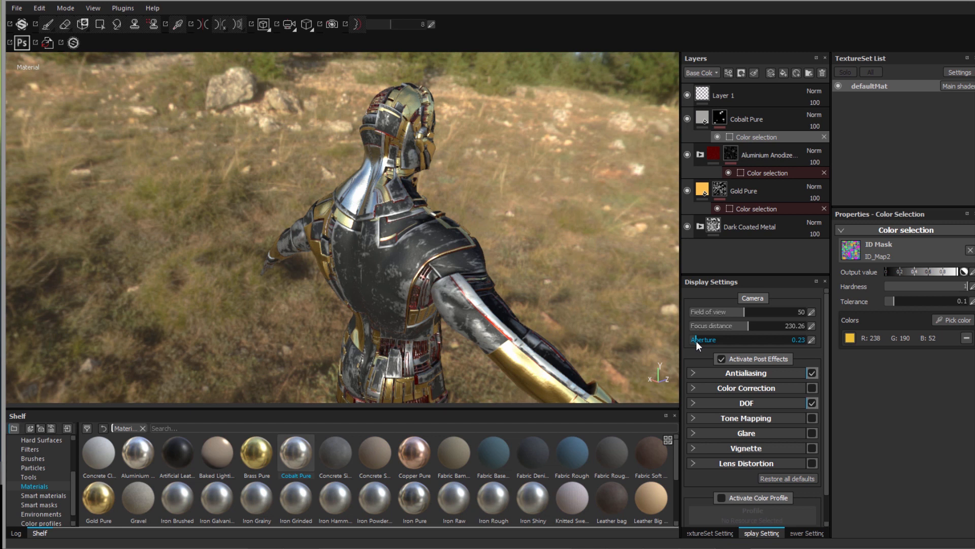
{"action": "left_click", "coordinate": [779, 342]}
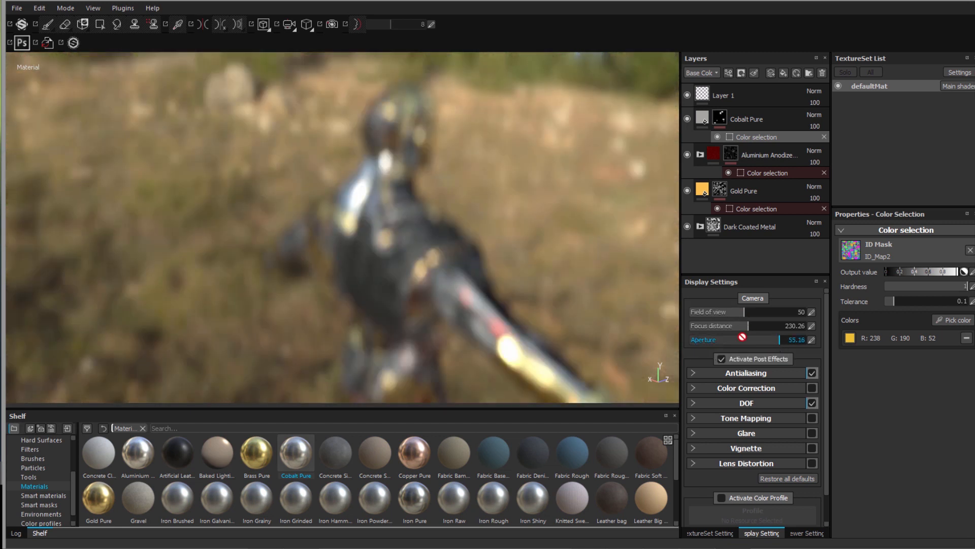
{"action": "left_click", "coordinate": [708, 340]}
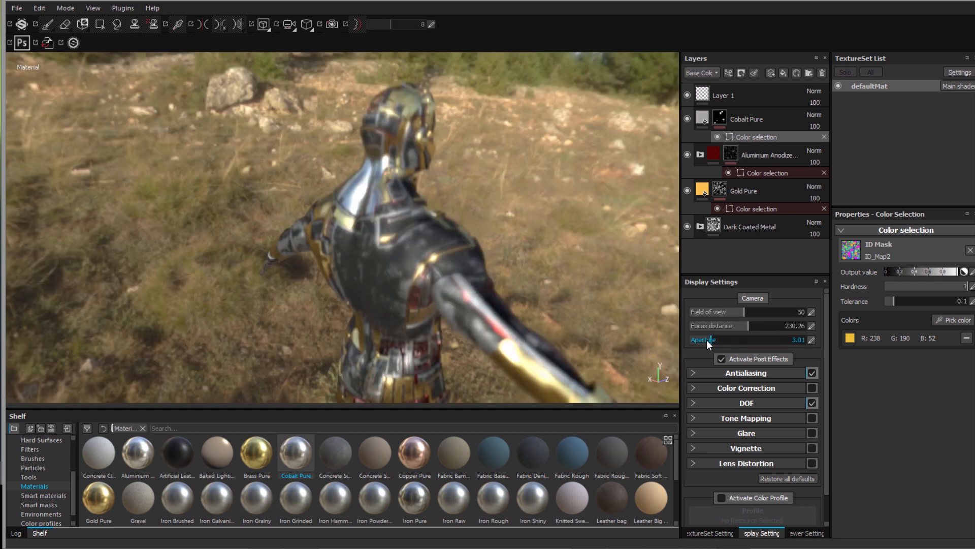
{"action": "left_click", "coordinate": [702, 339]}
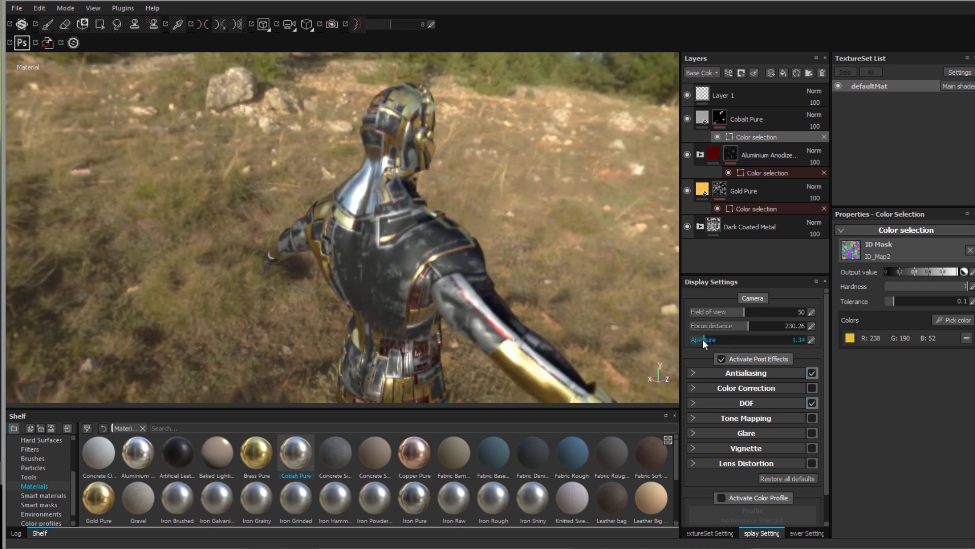
{"action": "left_click", "coordinate": [697, 340]}
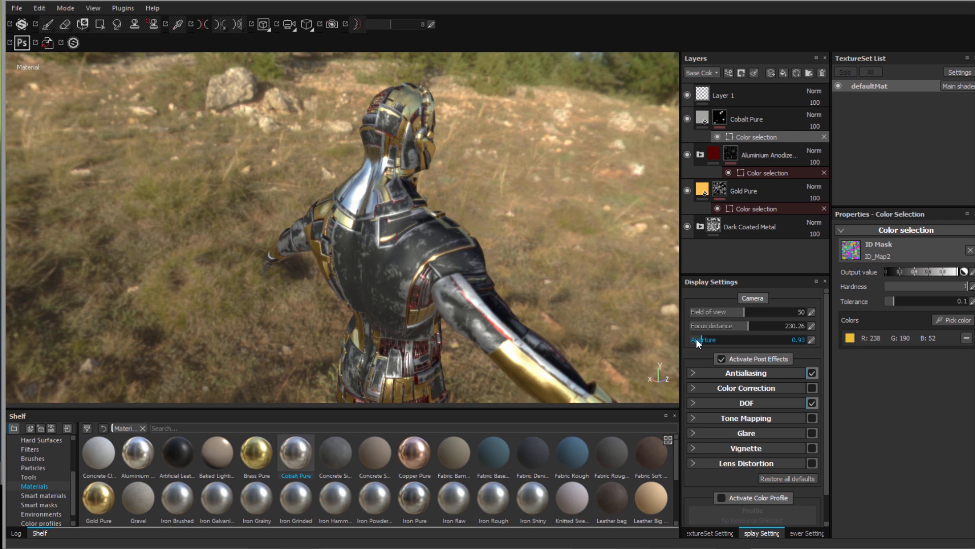
{"action": "left_click", "coordinate": [696, 339]}
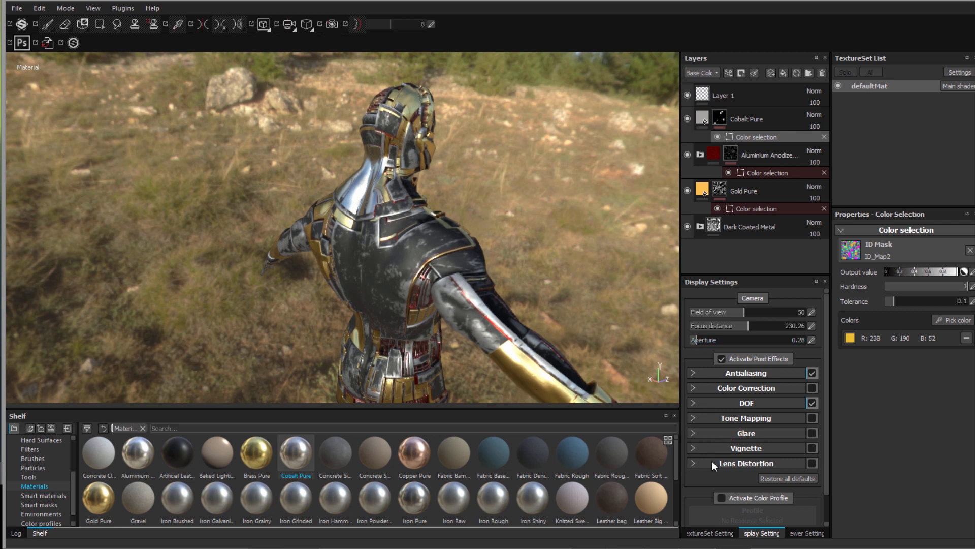
{"action": "left_click", "coordinate": [813, 433]}
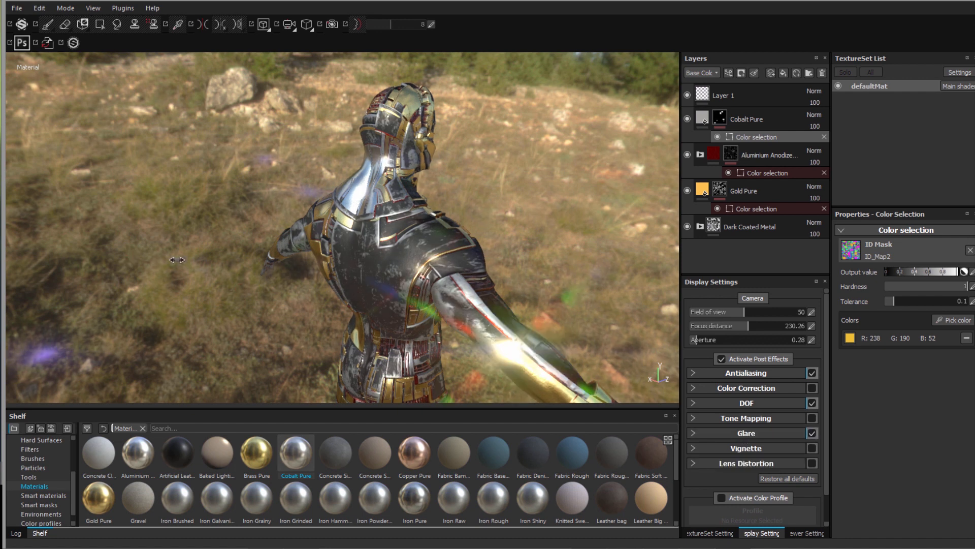
- Rotate the environment to relight the figure and reframe it facing the camera
{"action": "right_click_drag", "start_coordinate": [189, 260], "coordinate": [192, 315], "text": "shift"}
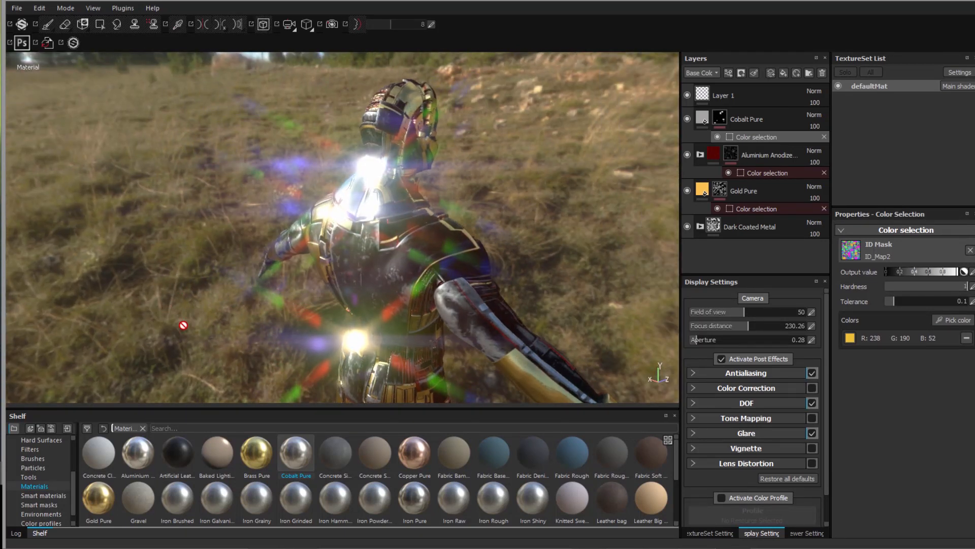
{"action": "right_click", "coordinate": [168, 327]}
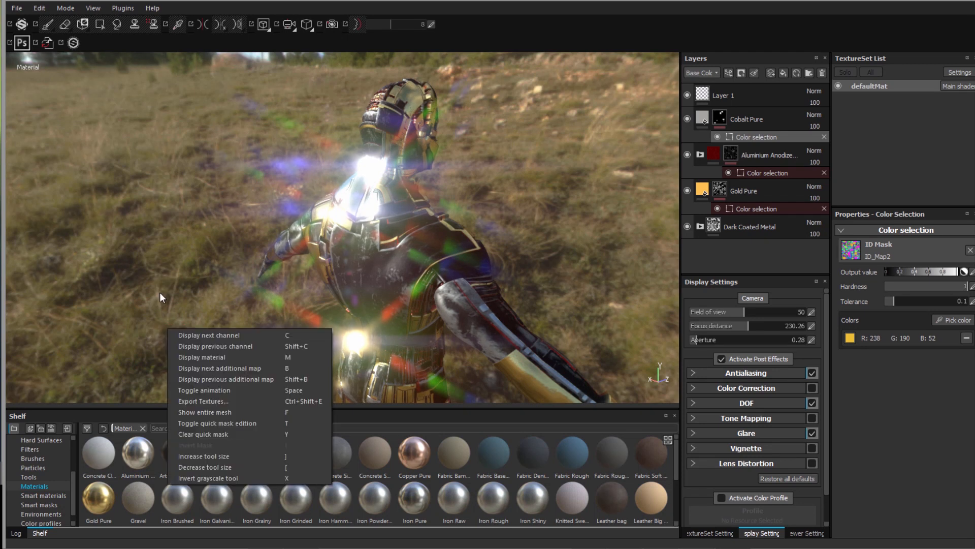
{"action": "left_click", "coordinate": [155, 283]}
{"action": "left_click_drag", "start_coordinate": [182, 288], "coordinate": [123, 286], "text": "alt"}
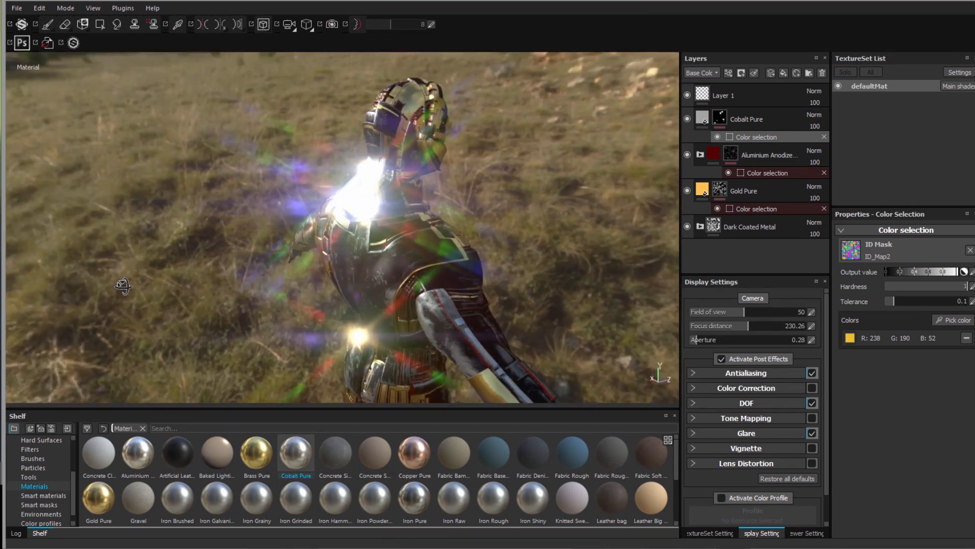
{"action": "middle_click_drag", "start_coordinate": [144, 296], "coordinate": [75, 258], "text": "alt"}
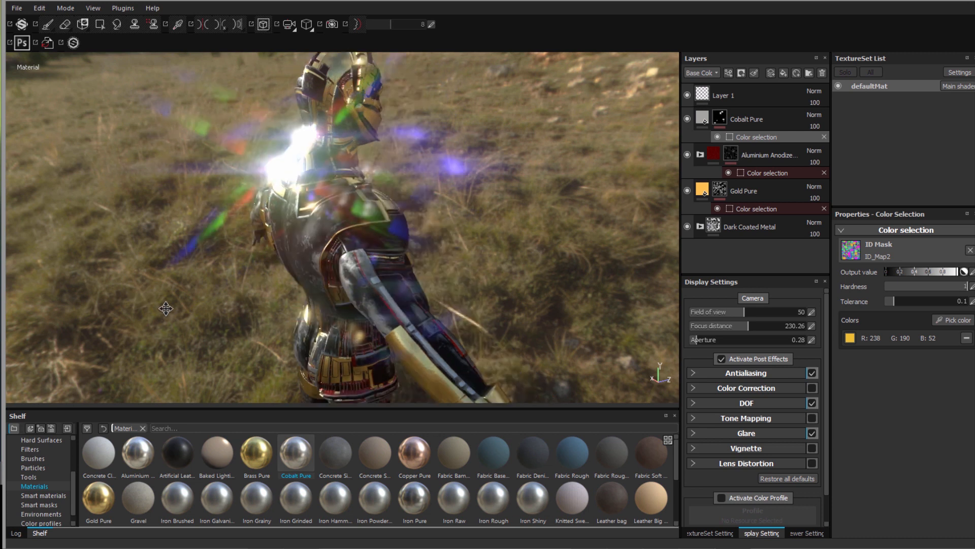
{"action": "middle_click_drag", "start_coordinate": [166, 308], "coordinate": [181, 319], "text": "alt"}
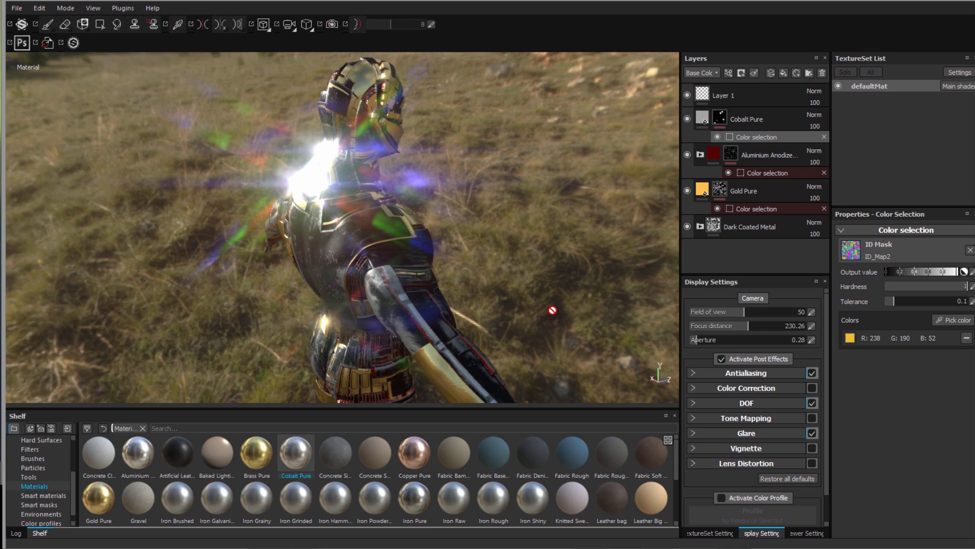
{"action": "right_click_drag", "start_coordinate": [573, 288], "coordinate": [600, 280], "text": "shift"}
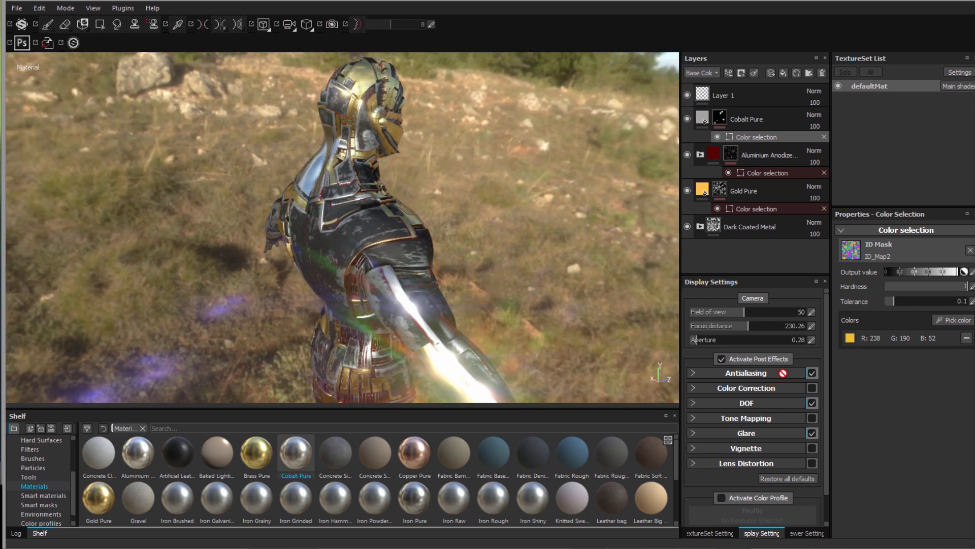
- Set glare luminance to 0.34 and rotate the environment toward a wide valley
{"action": "left_click", "coordinate": [693, 434]}
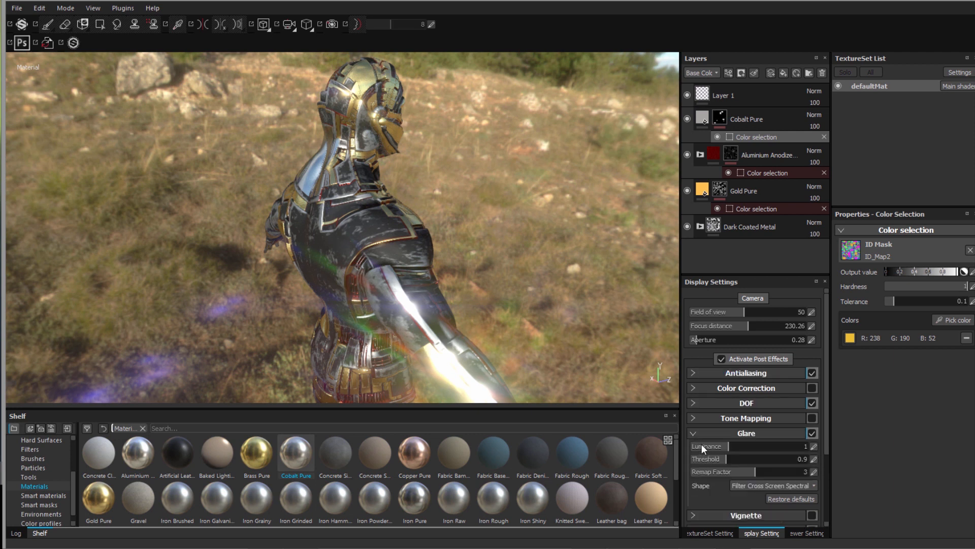
{"action": "left_click", "coordinate": [703, 442]}
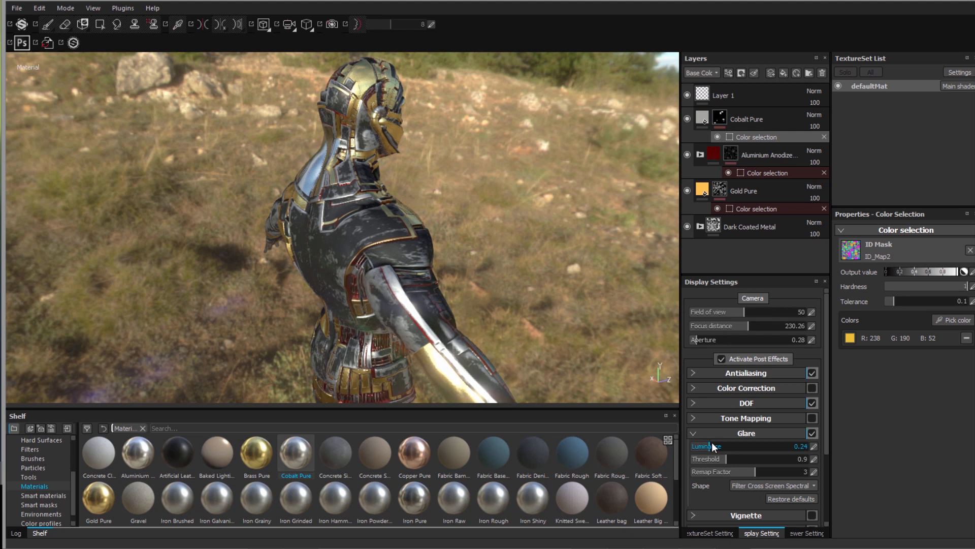
{"action": "left_click_drag", "start_coordinate": [713, 443], "coordinate": [713, 444]}
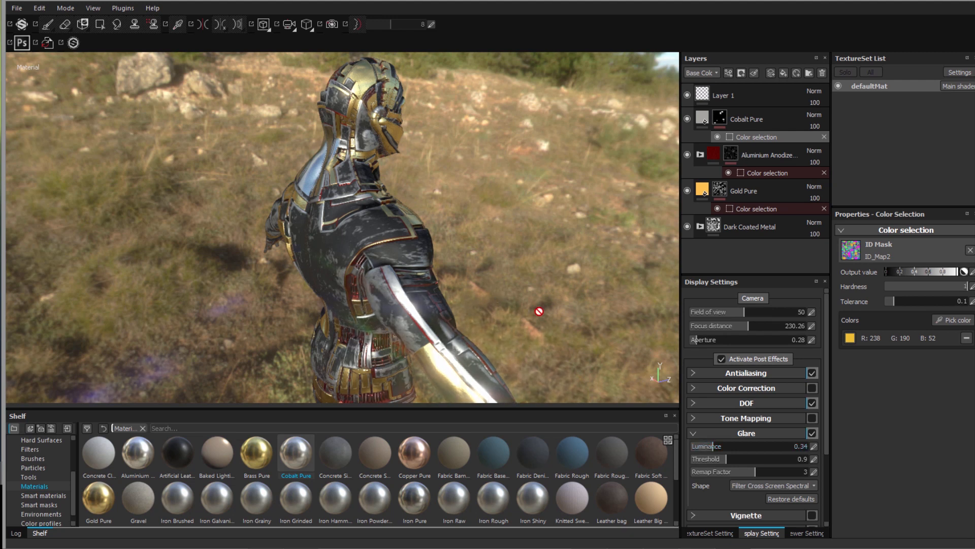
{"action": "mouse_move", "coordinate": [554, 303]}
{"action": "right_mouse_down", "text": "shift"}
{"action": "mouse_move", "coordinate": [567, 298]}
{"action": "mouse_move", "coordinate": [541, 304]}
{"action": "right_mouse_up", "text": "shift"}
{"action": "right_click_drag", "start_coordinate": [508, 301], "coordinate": [370, 215], "text": "shift"}
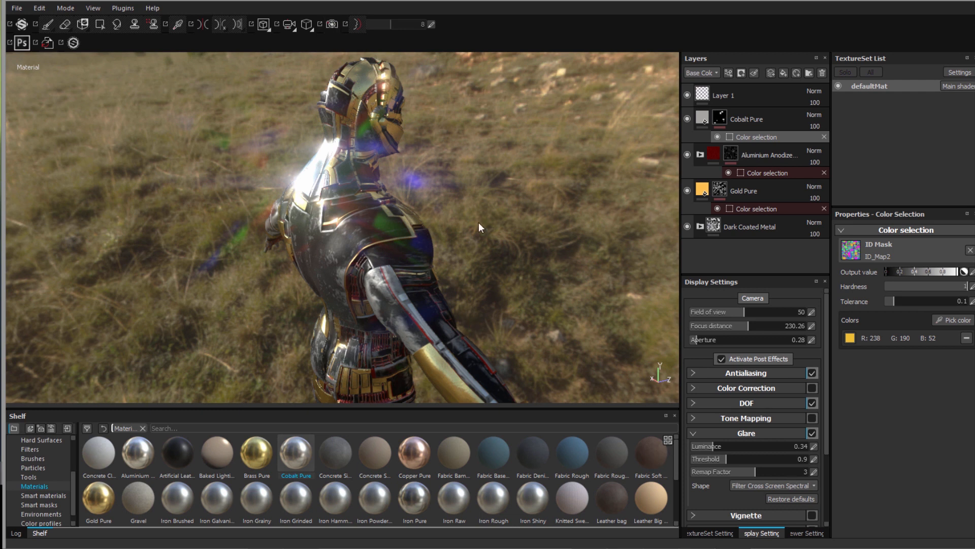
- Enable Vignette in Display Settings and set its strength to 0.41
{"action": "left_click", "coordinate": [813, 516]}
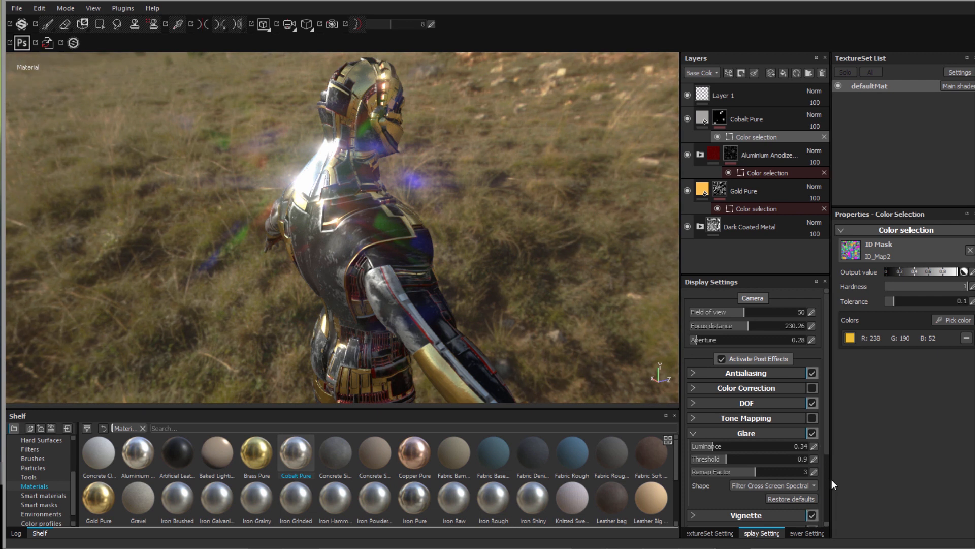
{"action": "scroll", "coordinate": [827, 446], "scroll_direction": "down", "scroll_amount": 2}
{"action": "scroll", "coordinate": [797, 431], "scroll_direction": "down", "scroll_amount": 1}
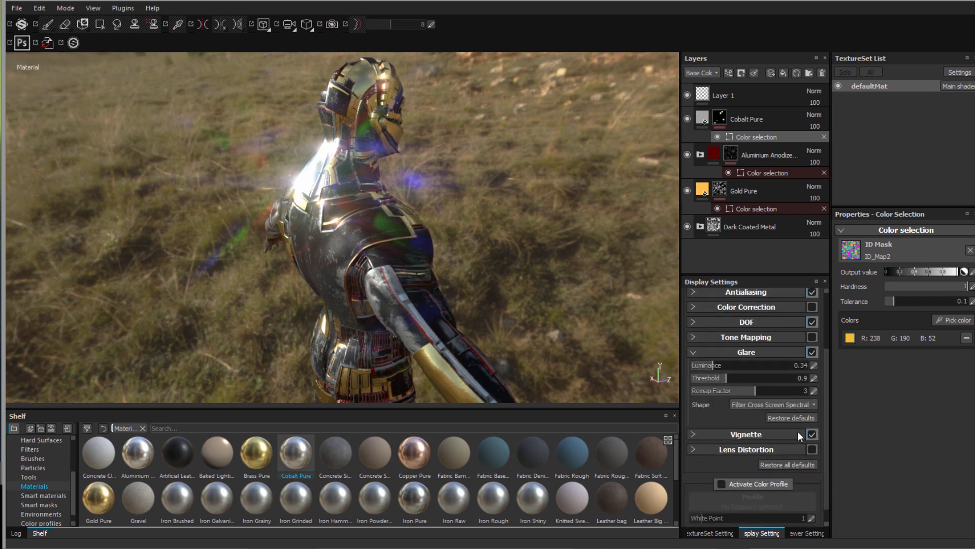
{"action": "left_click", "coordinate": [691, 433]}
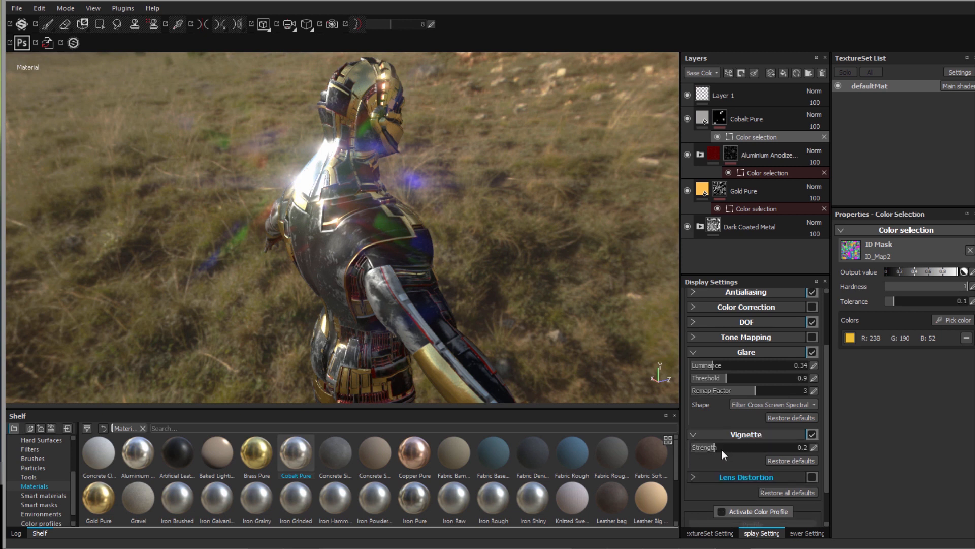
{"action": "left_click_drag", "start_coordinate": [724, 449], "coordinate": [738, 447]}
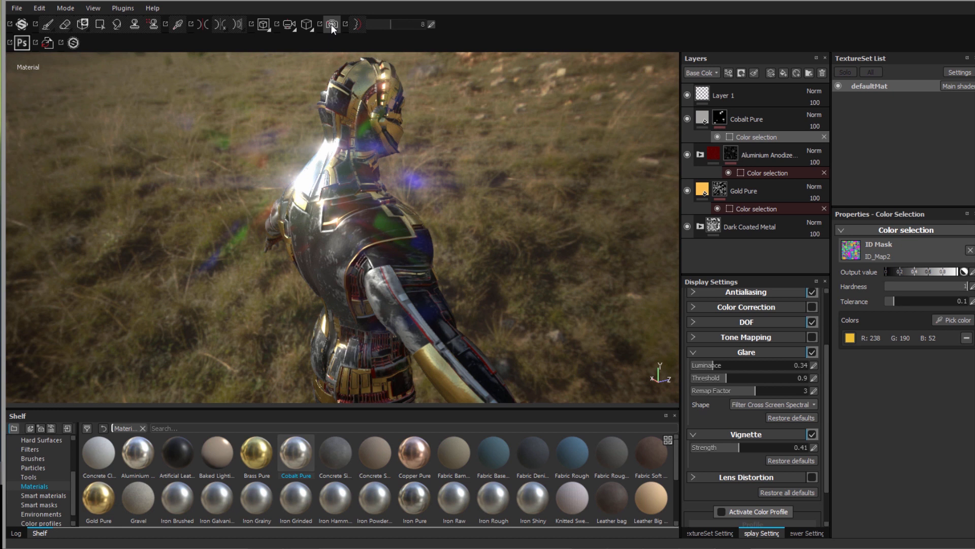
- Switch to Iray rendering and lower the glare luminance to 0.11
{"action": "left_click", "coordinate": [331, 25]}
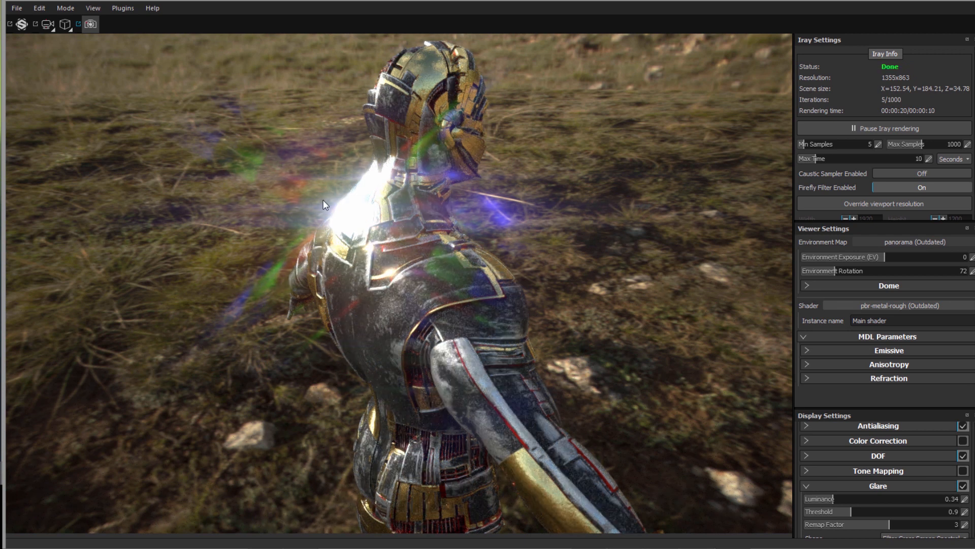
{"action": "left_click", "coordinate": [821, 498]}
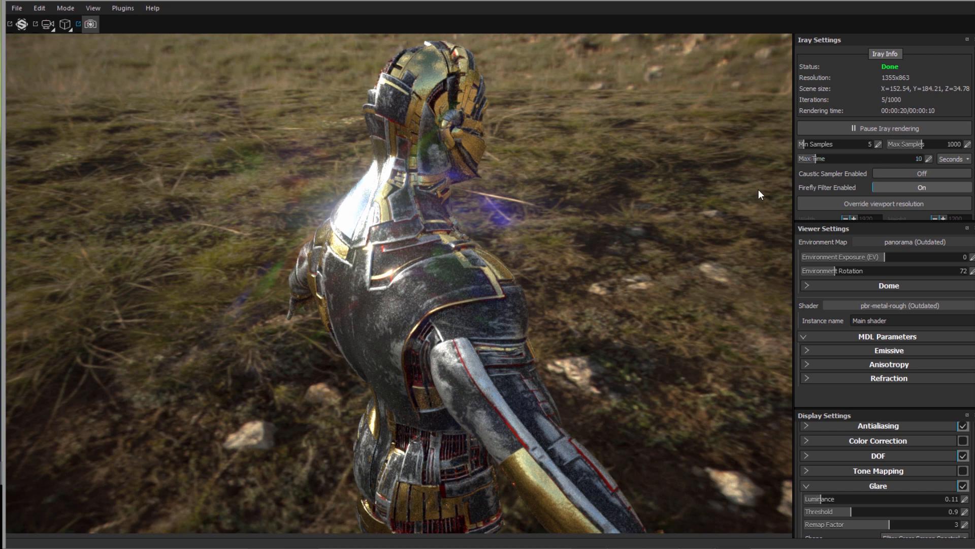
- Set the Iray Max Time to 1 minute, let the render finish, and reveal the Save render options
{"action": "left_click", "coordinate": [969, 161]}
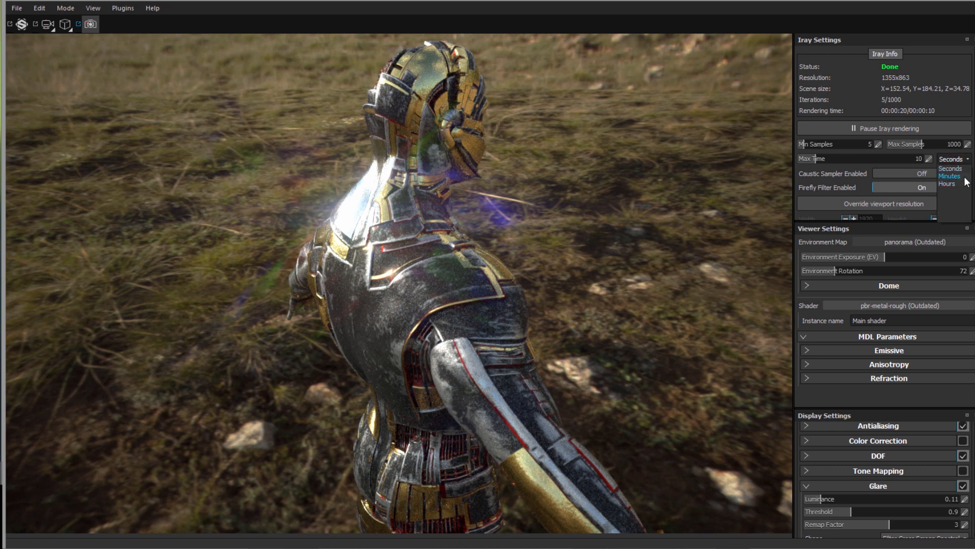
{"action": "left_click", "coordinate": [929, 158]}
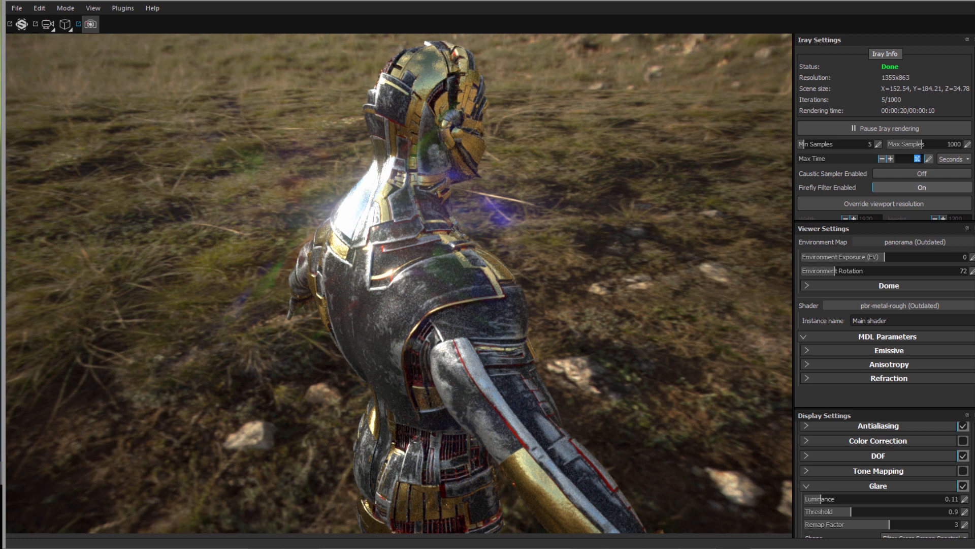
{"action": "type", "text": "1"}
{"action": "key", "text": "Return"}
{"action": "left_click", "coordinate": [967, 160]}
{"action": "left_click", "coordinate": [960, 178]}
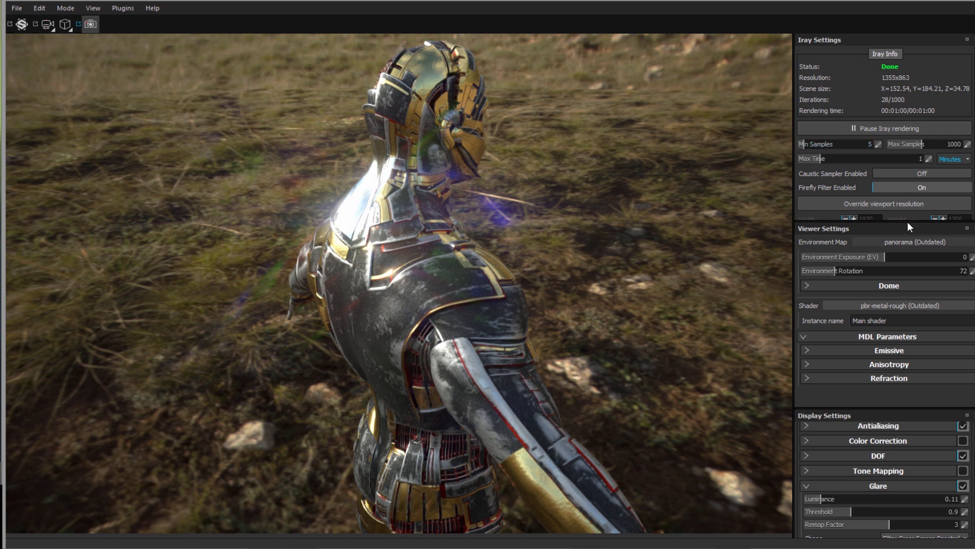
{"action": "left_click_drag", "start_coordinate": [910, 223], "coordinate": [909, 273]}
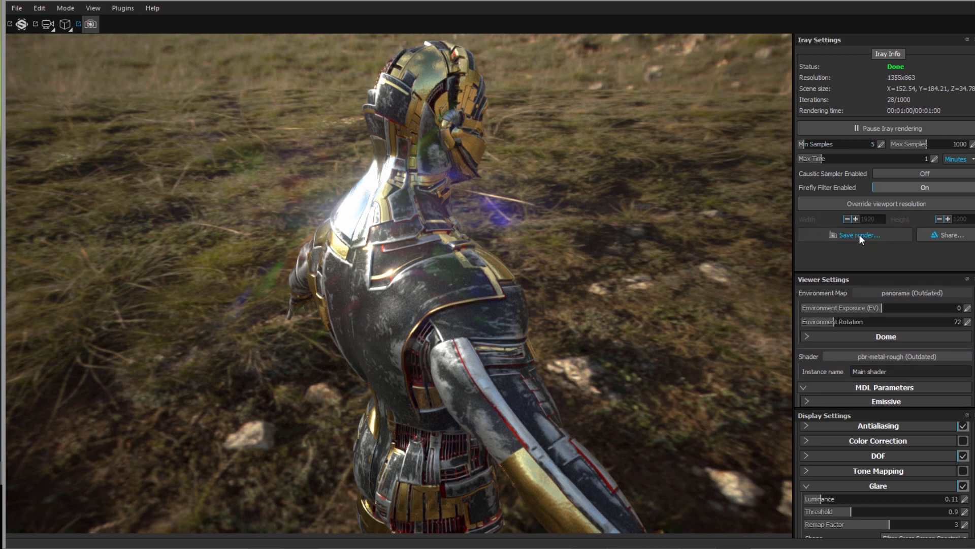
- Save the Iray render as 'rendu' TIFF in the desktop TUTO folder
{"action": "left_click", "coordinate": [840, 236]}
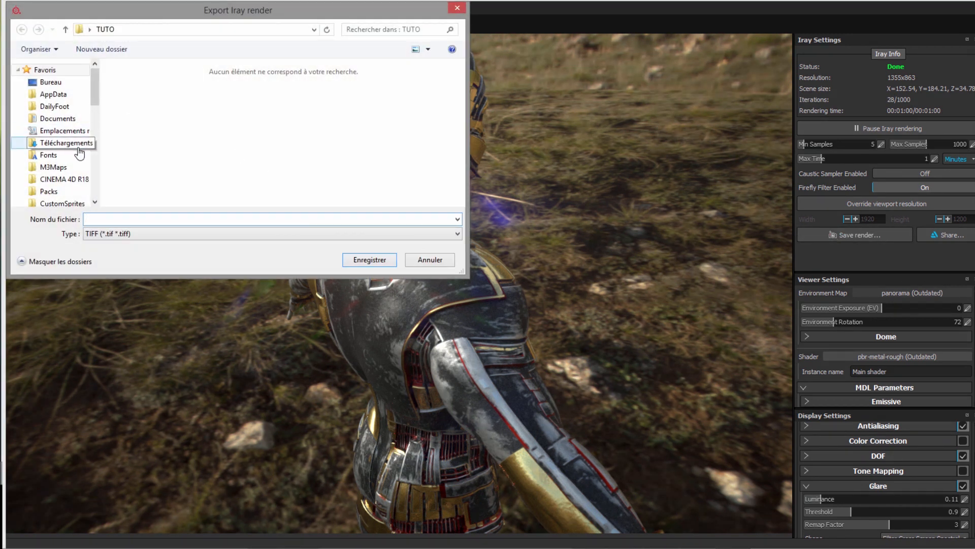
{"action": "left_click", "coordinate": [55, 82]}
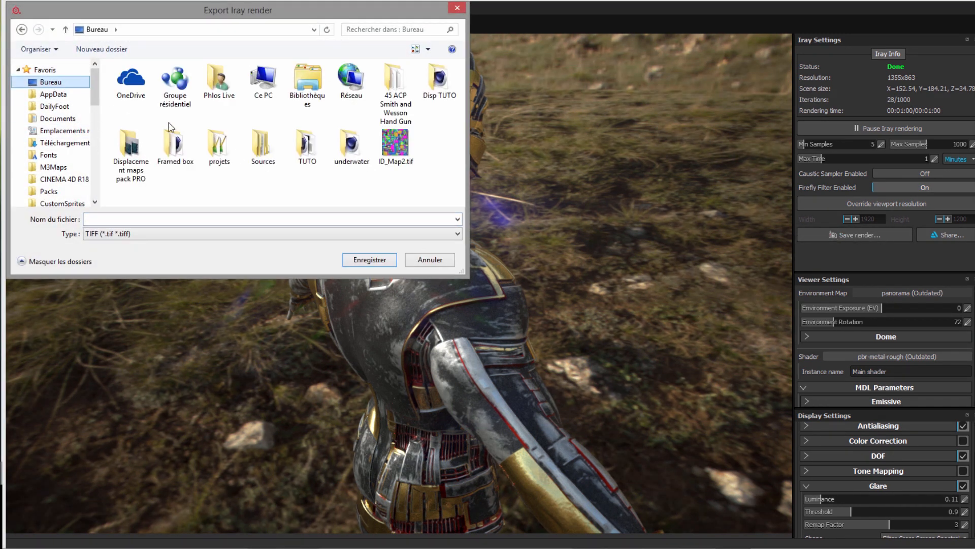
{"action": "double_click", "coordinate": [306, 146]}
{"action": "left_click", "coordinate": [141, 219]}
{"action": "type", "text": "rendu"}
{"action": "key", "text": "Return"}
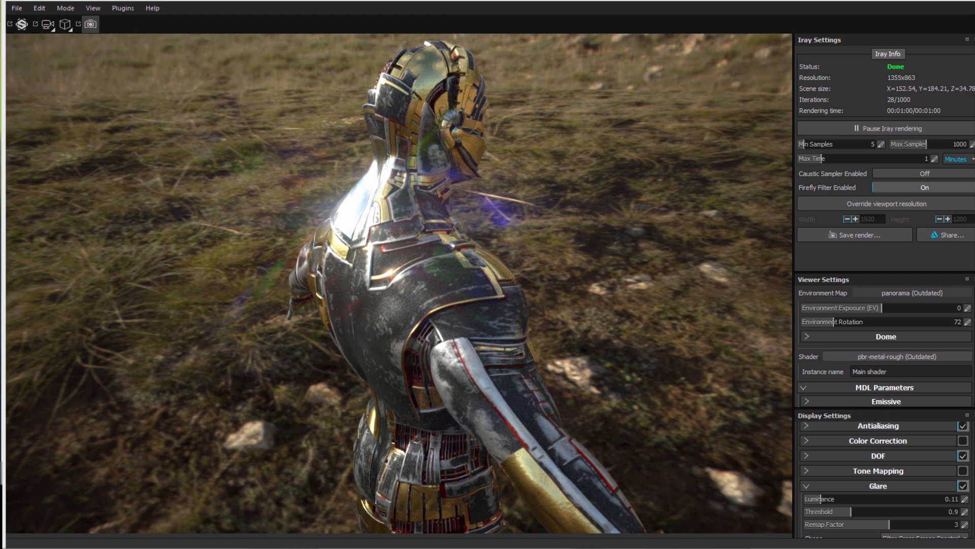
{"action": "key", "text": "alt+Tab"}
- Inspect rendu.tif in Photoshop, then minimise Photoshop and maximise the TUTO folder window
{"action": "double_click", "coordinate": [360, 151]}
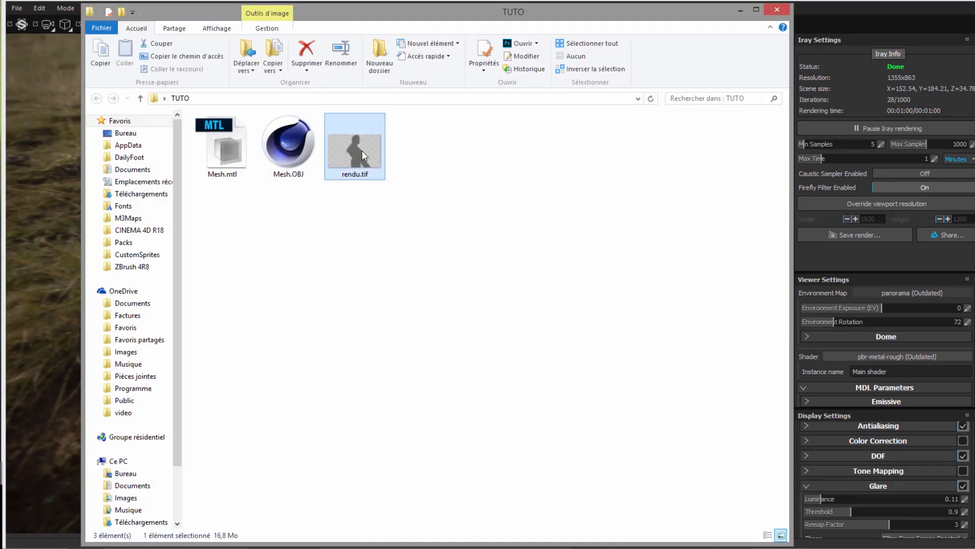
{"action": "scroll", "coordinate": [304, 262], "scroll_direction": "up", "scroll_amount": 2, "text": "alt"}
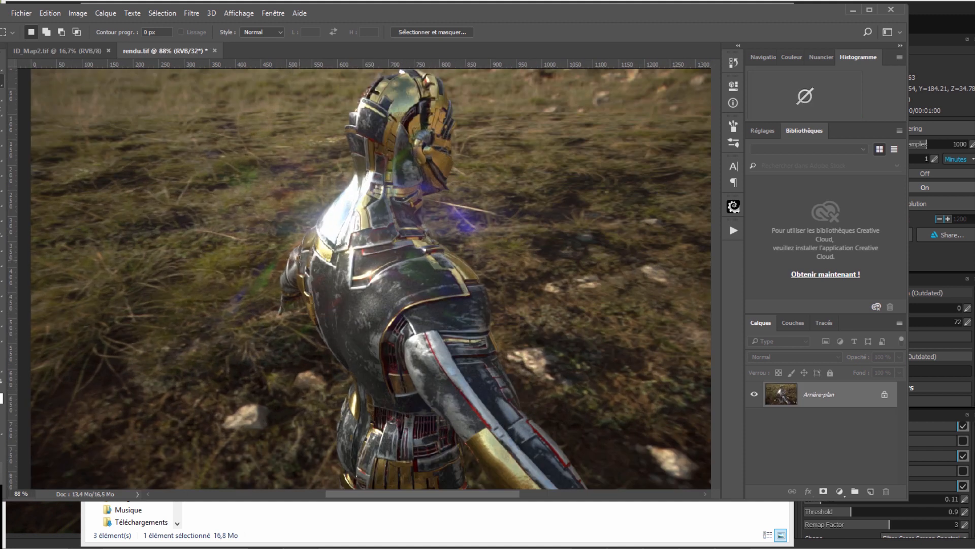
{"action": "scroll", "coordinate": [304, 263], "scroll_direction": "down", "scroll_amount": 1, "text": "alt"}
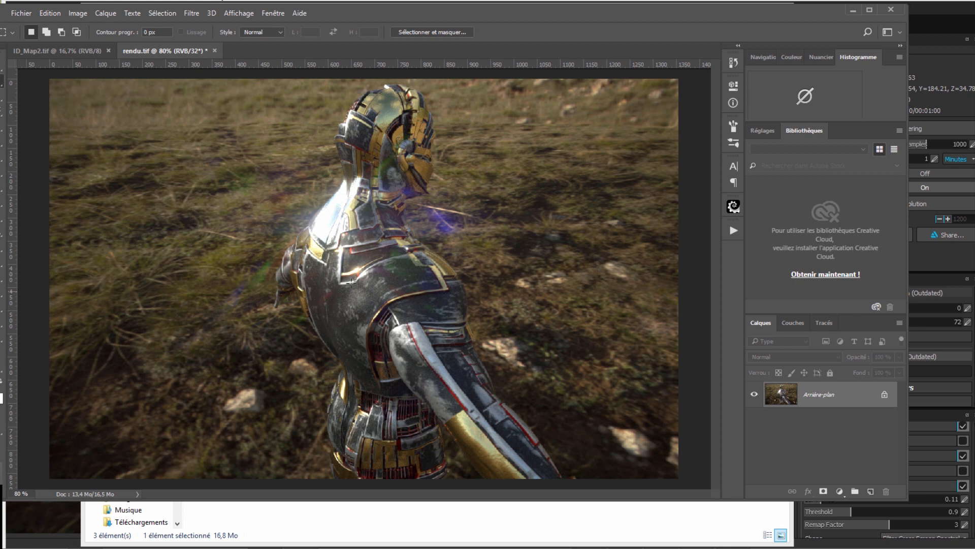
{"action": "scroll", "coordinate": [425, 271], "scroll_direction": "down", "scroll_amount": 1, "text": "alt"}
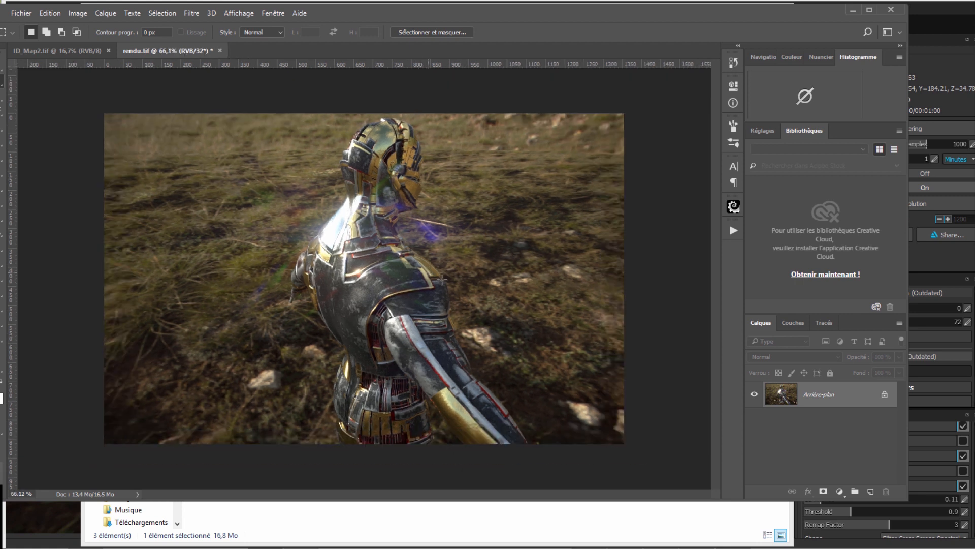
{"action": "left_click", "coordinate": [853, 11]}
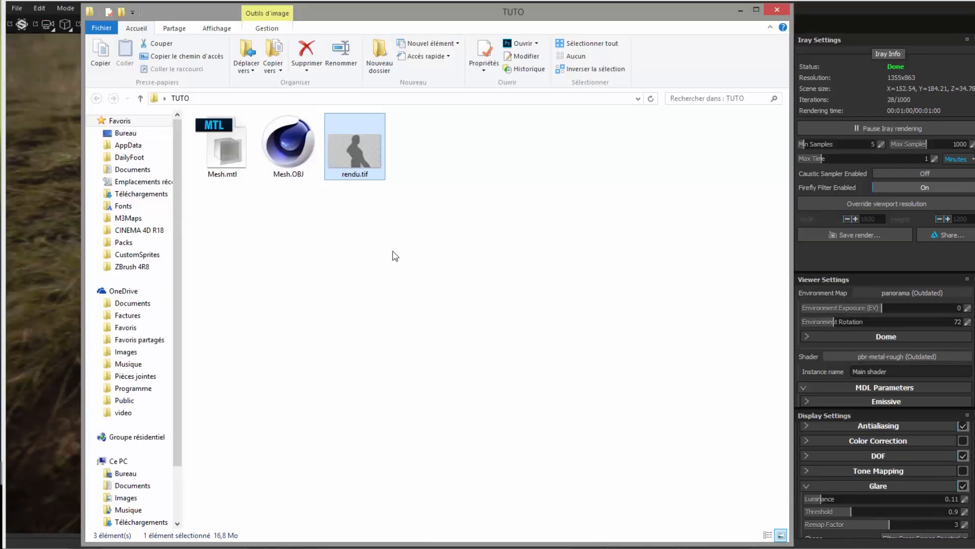
{"action": "double_click", "coordinate": [747, 9]}
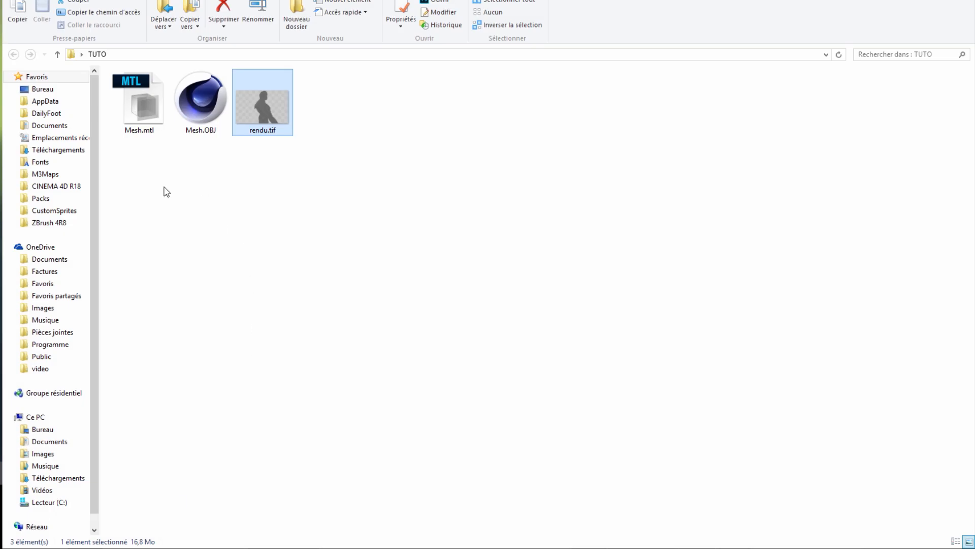
- Select all 11 images in Desktop > Disp TUTO > Exemples and preview them in Windows Photo Viewer
{"action": "left_click", "coordinate": [43, 431]}
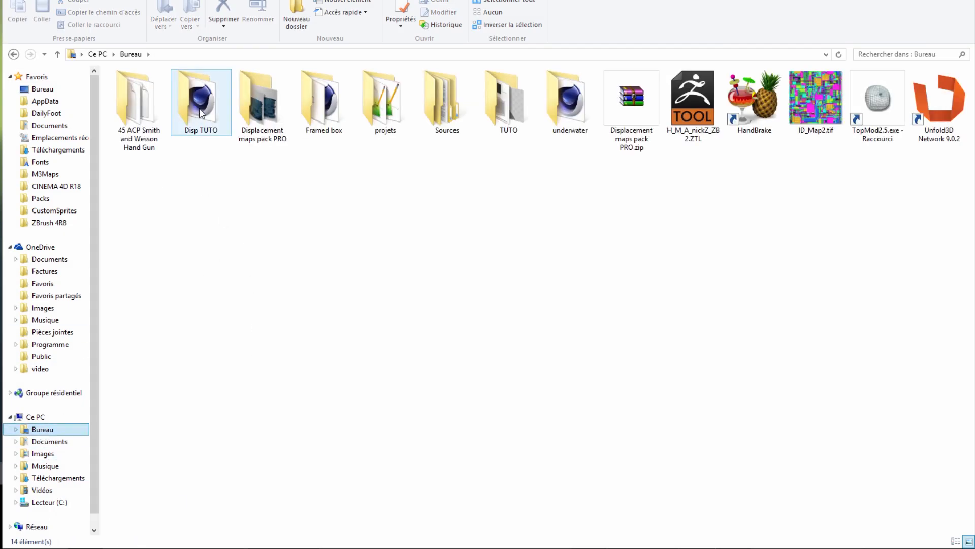
{"action": "double_click", "coordinate": [210, 119]}
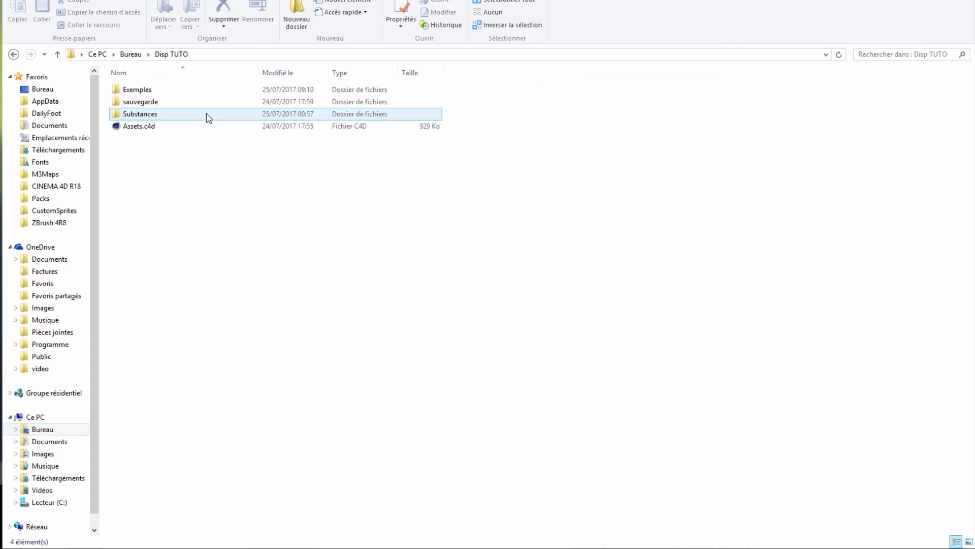
{"action": "double_click", "coordinate": [176, 96]}
{"action": "left_click_drag", "start_coordinate": [174, 184], "coordinate": [122, 124]}
{"action": "key", "text": "ctrl+a"}
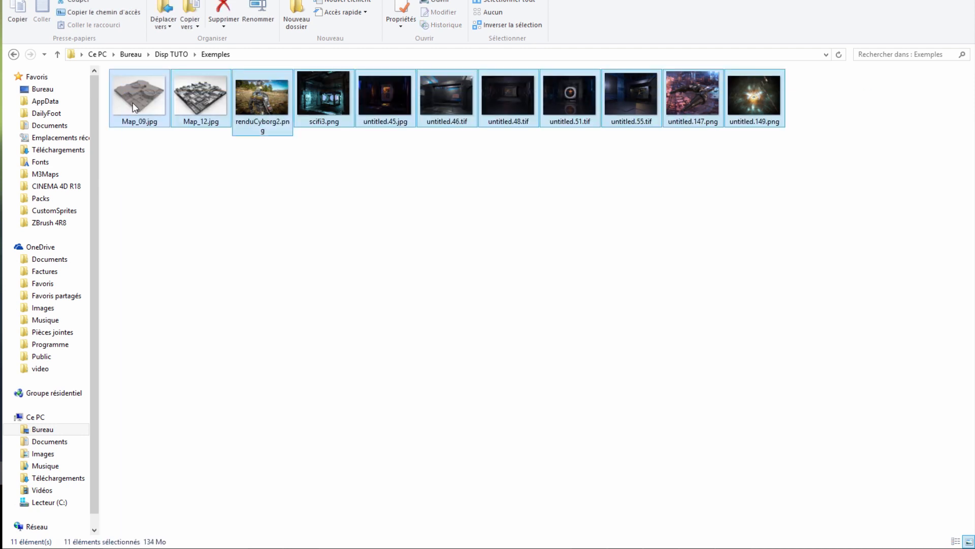
{"action": "right_click", "coordinate": [132, 103]}
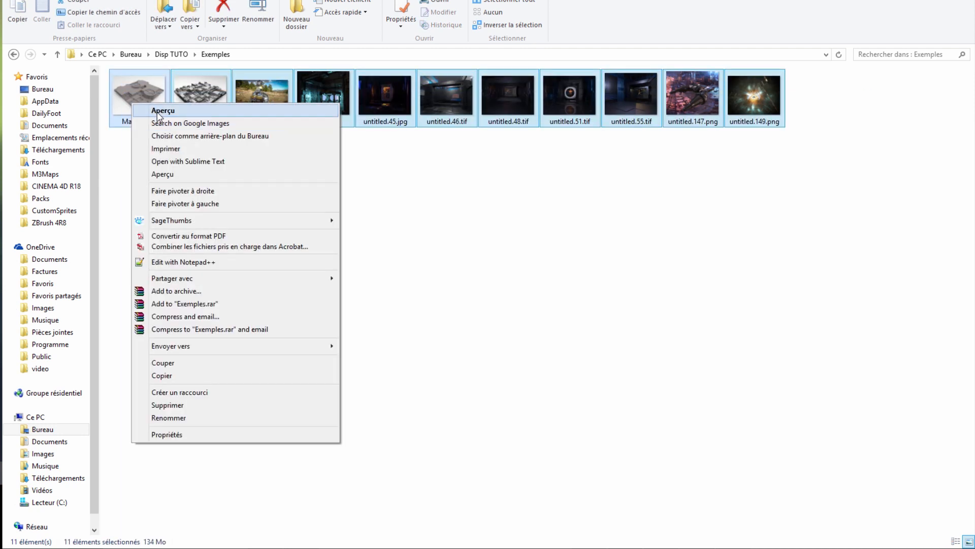
{"action": "left_click", "coordinate": [159, 112]}
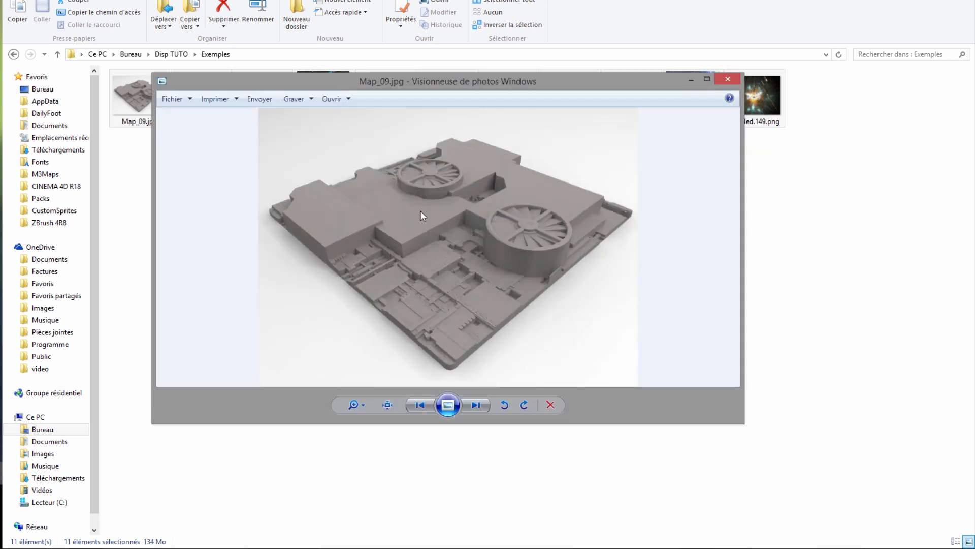
- Browse the example renders Map_12.jpg, renduCyborg2.png and scifi3.png in the photo viewer
{"action": "left_click", "coordinate": [479, 405]}
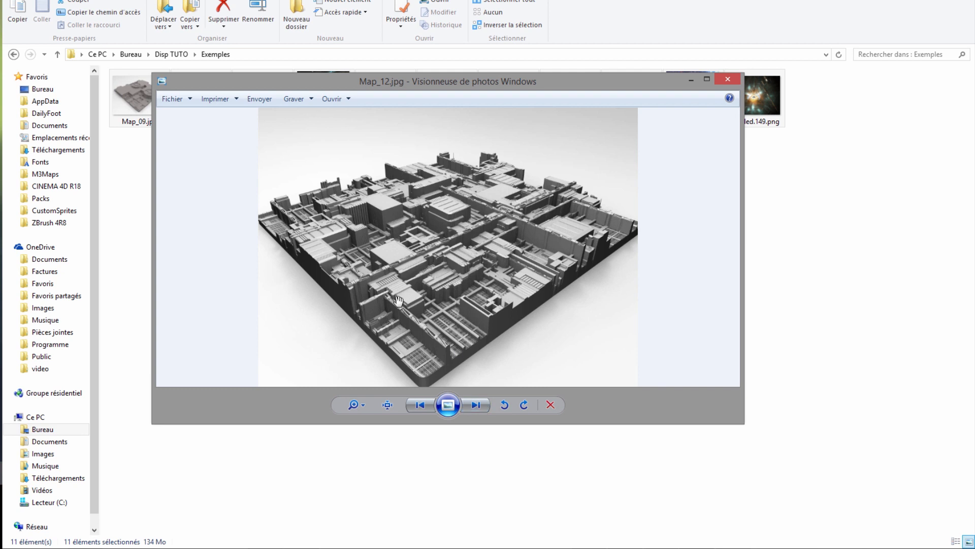
{"action": "scroll", "coordinate": [398, 301], "scroll_direction": "up", "scroll_amount": 2}
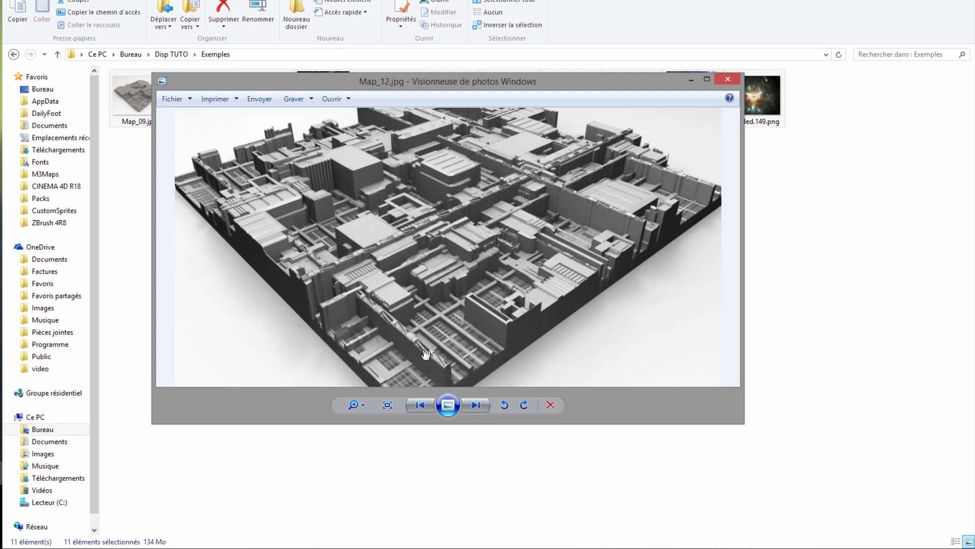
{"action": "left_click", "coordinate": [476, 404]}
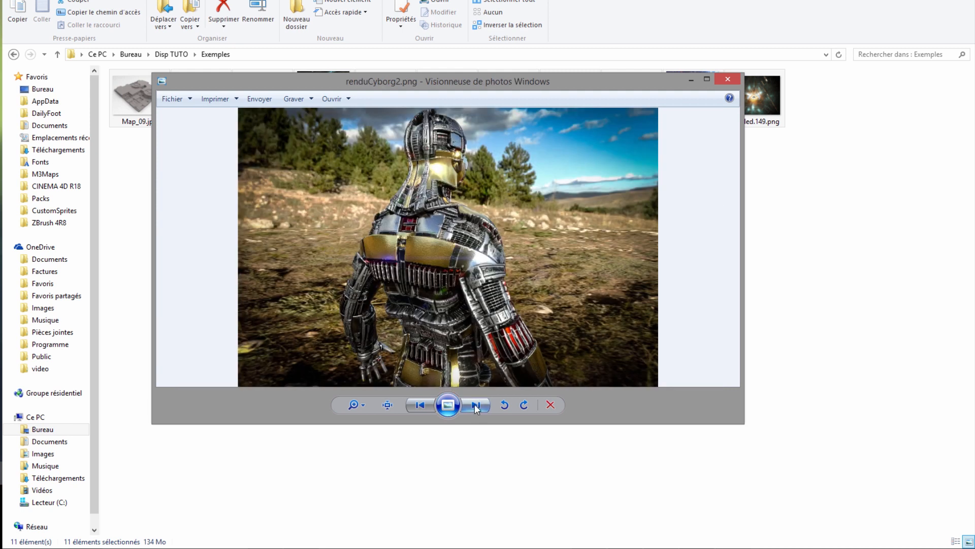
{"action": "left_click_drag", "start_coordinate": [382, 85], "coordinate": [406, 88]}
{"action": "left_click", "coordinate": [501, 407]}
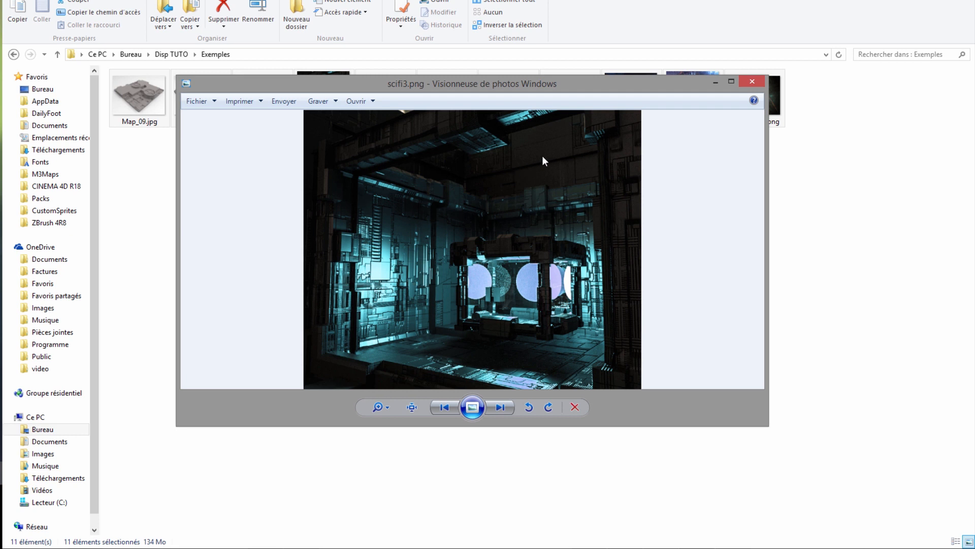
- View untitled.45.jpg through untitled.147.png, then close the viewer and return to the Displacement maps pack PRO page
{"action": "left_click", "coordinate": [499, 407]}
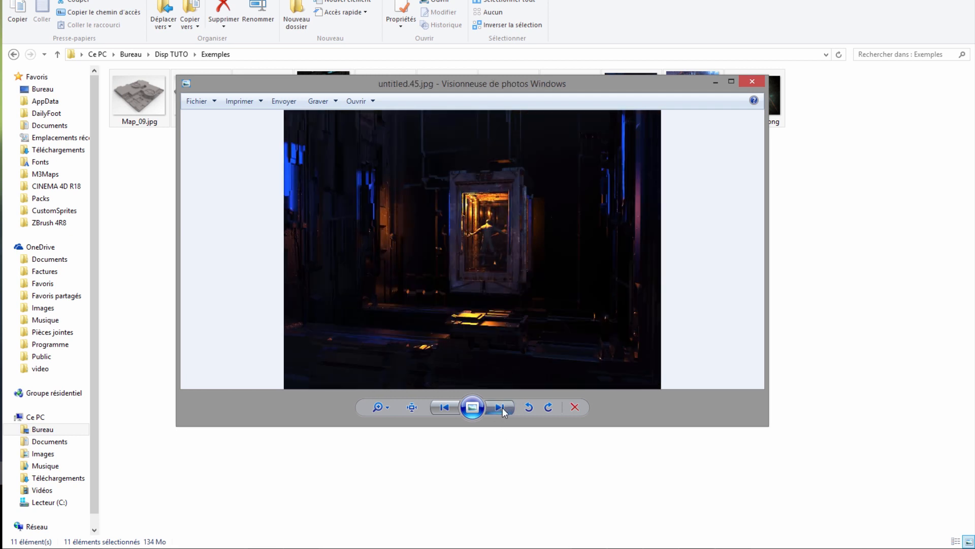
{"action": "left_click", "coordinate": [501, 408]}
{"action": "left_click", "coordinate": [501, 407]}
{"action": "left_click", "coordinate": [500, 407]}
{"action": "left_click", "coordinate": [501, 408]}
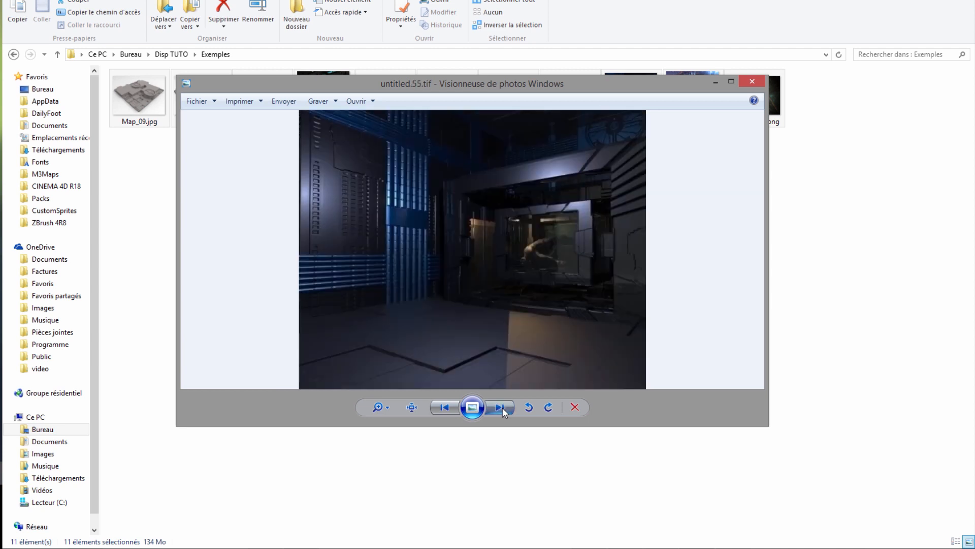
{"action": "left_click", "coordinate": [501, 408]}
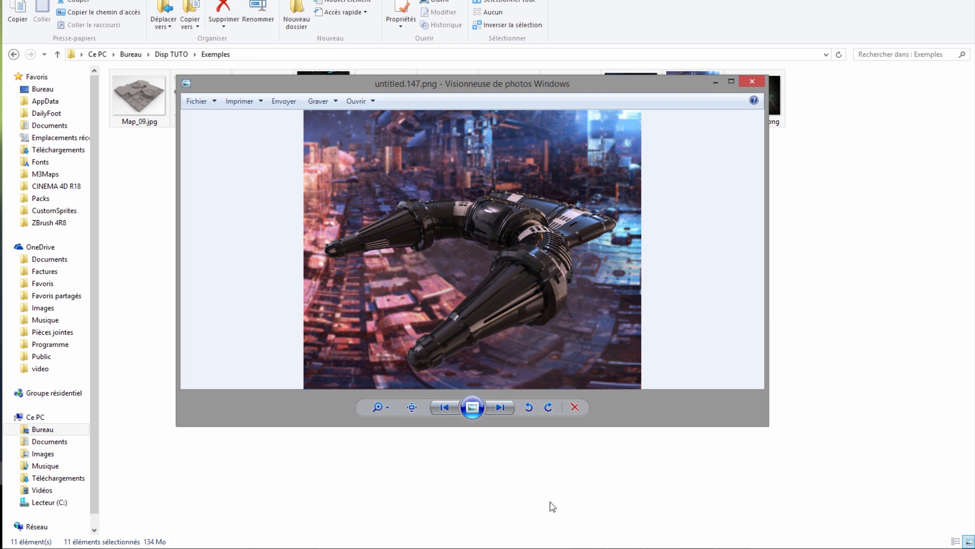
{"action": "left_click", "coordinate": [752, 81]}
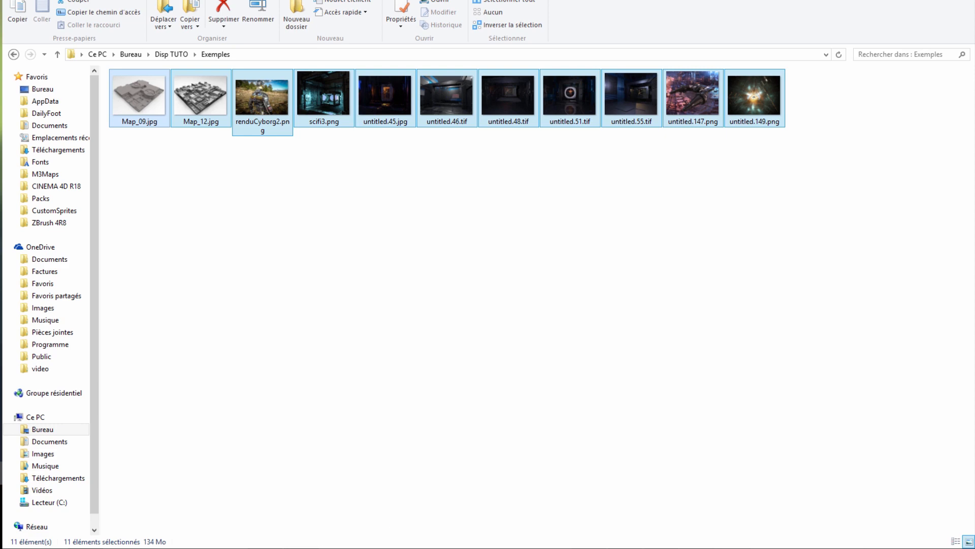
{"action": "key", "text": "alt+Tab"}
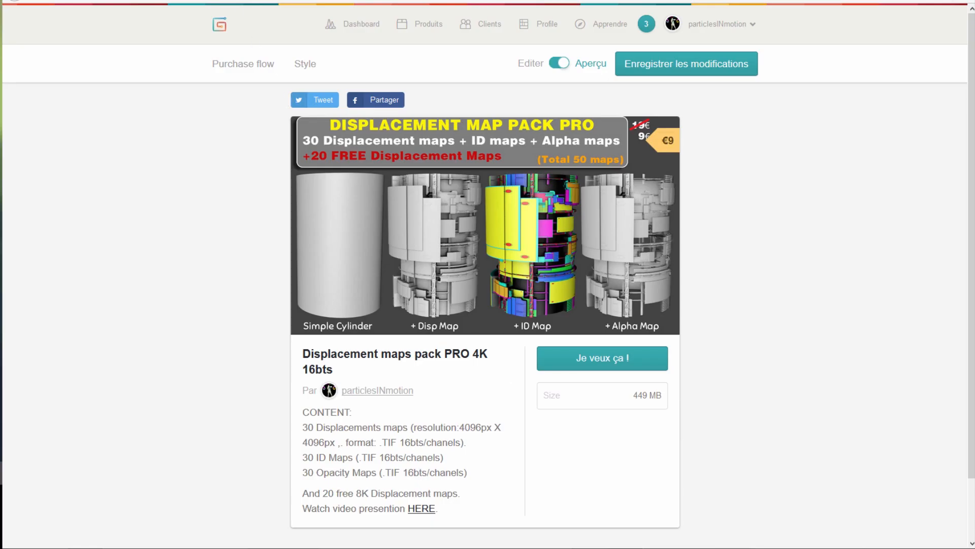